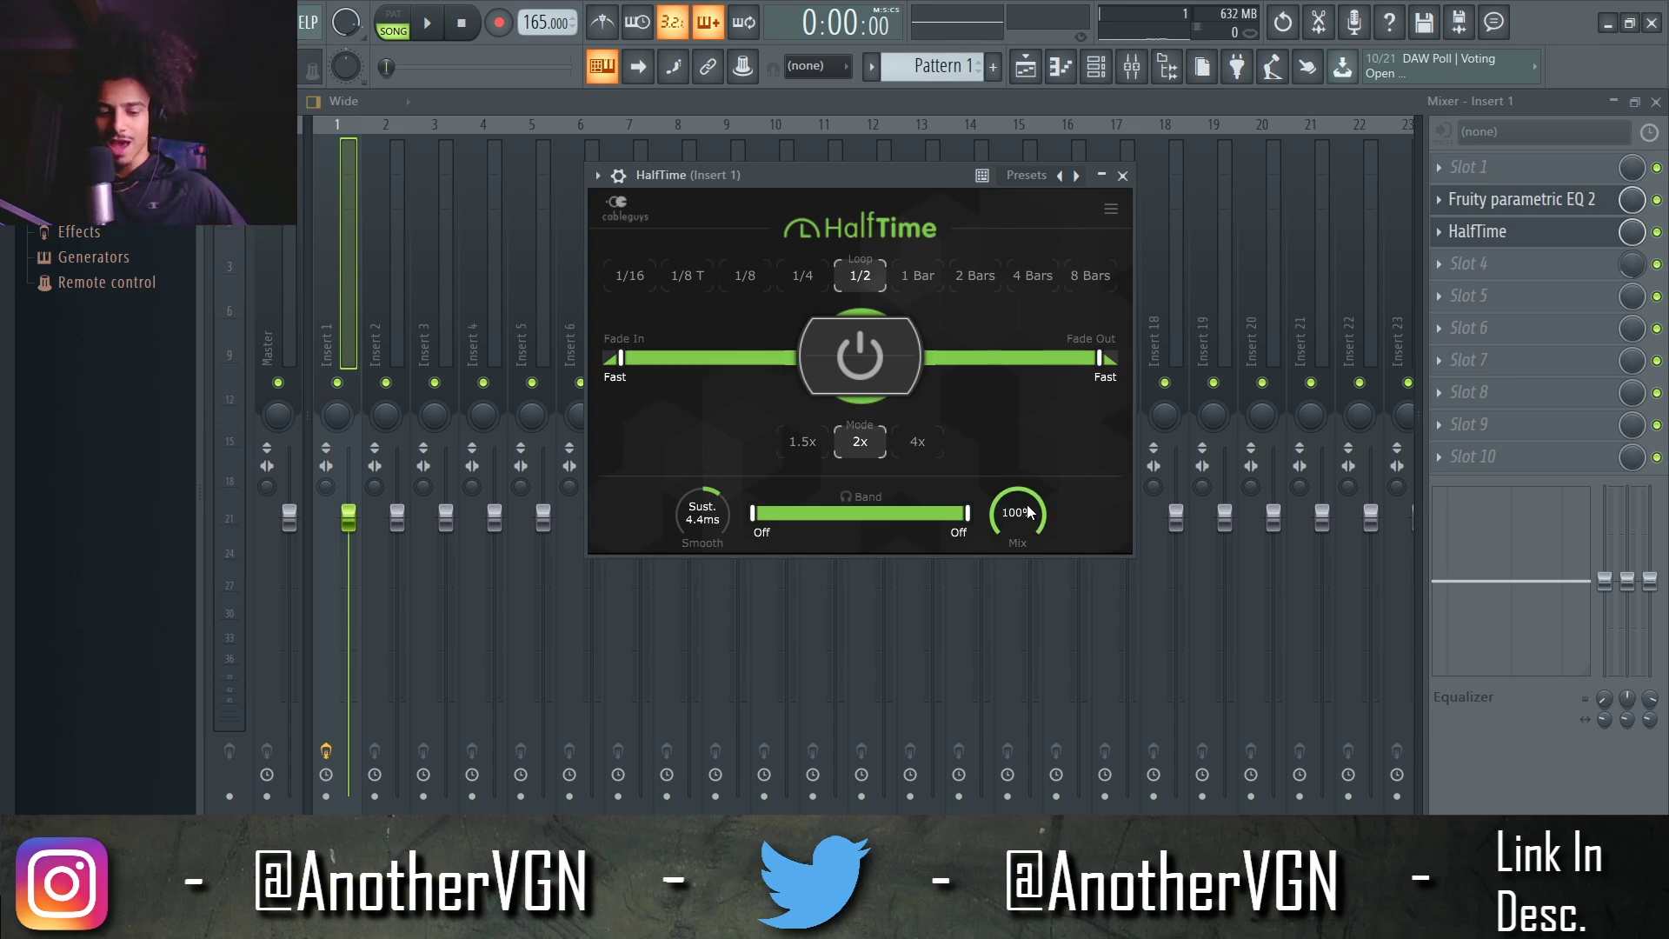
Lower the HalfTime mix on Insert 1 to 31% and play the song to hear the effect
key(space)
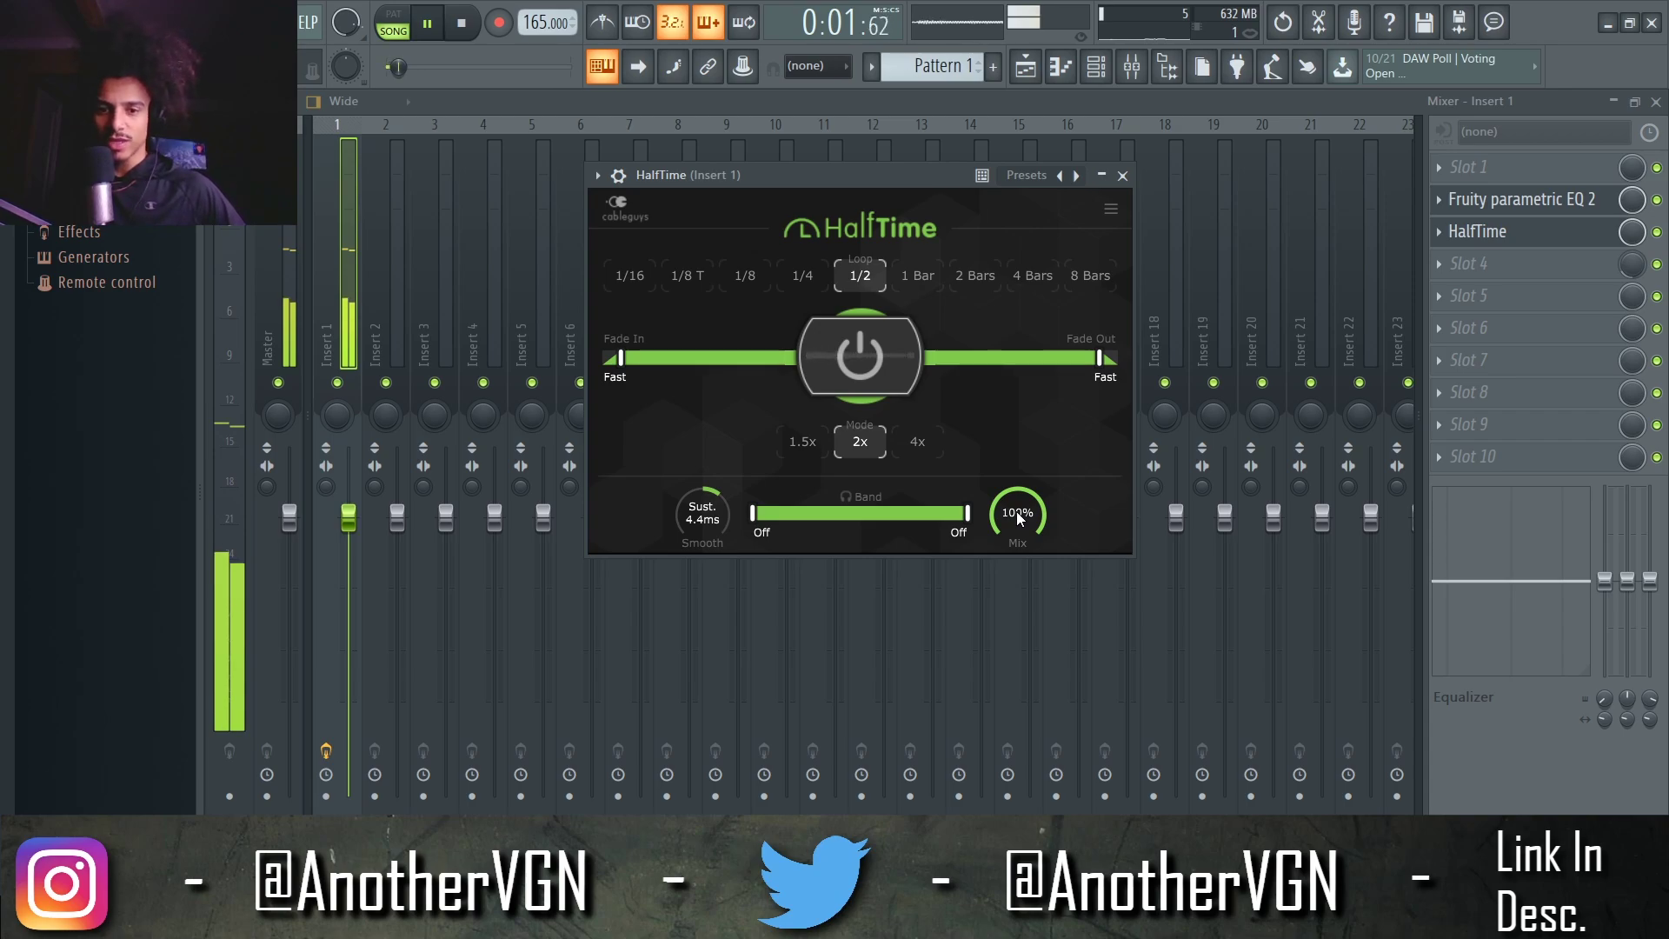
drag(1017, 518, 1003, 497)
key(space)
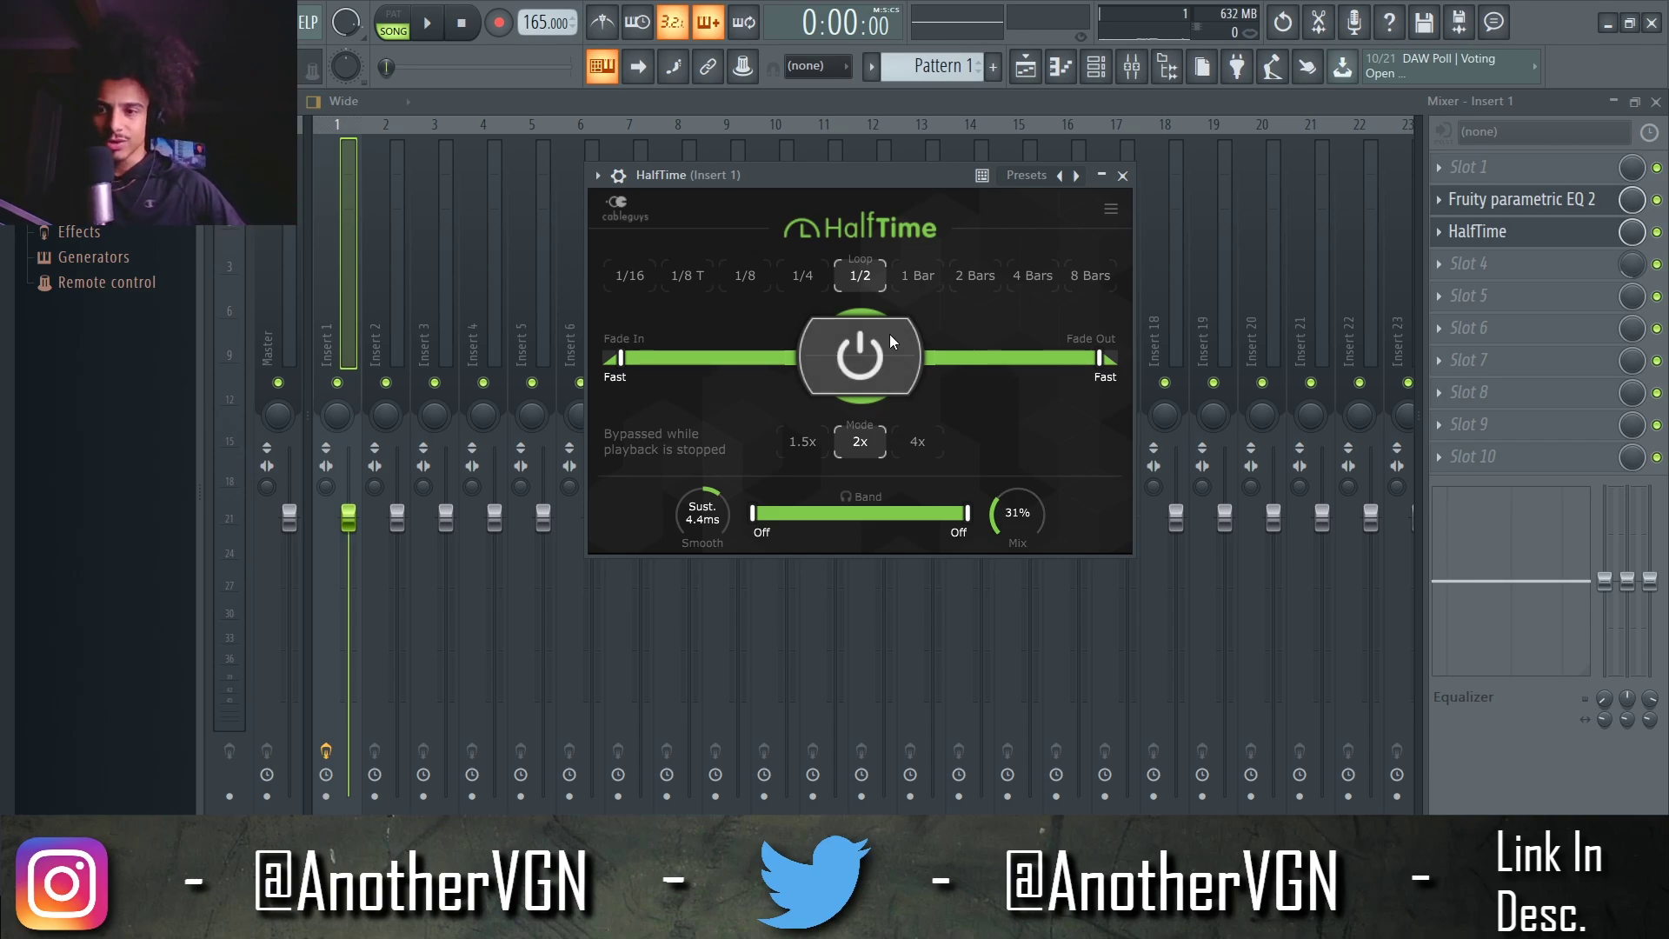
key(space)
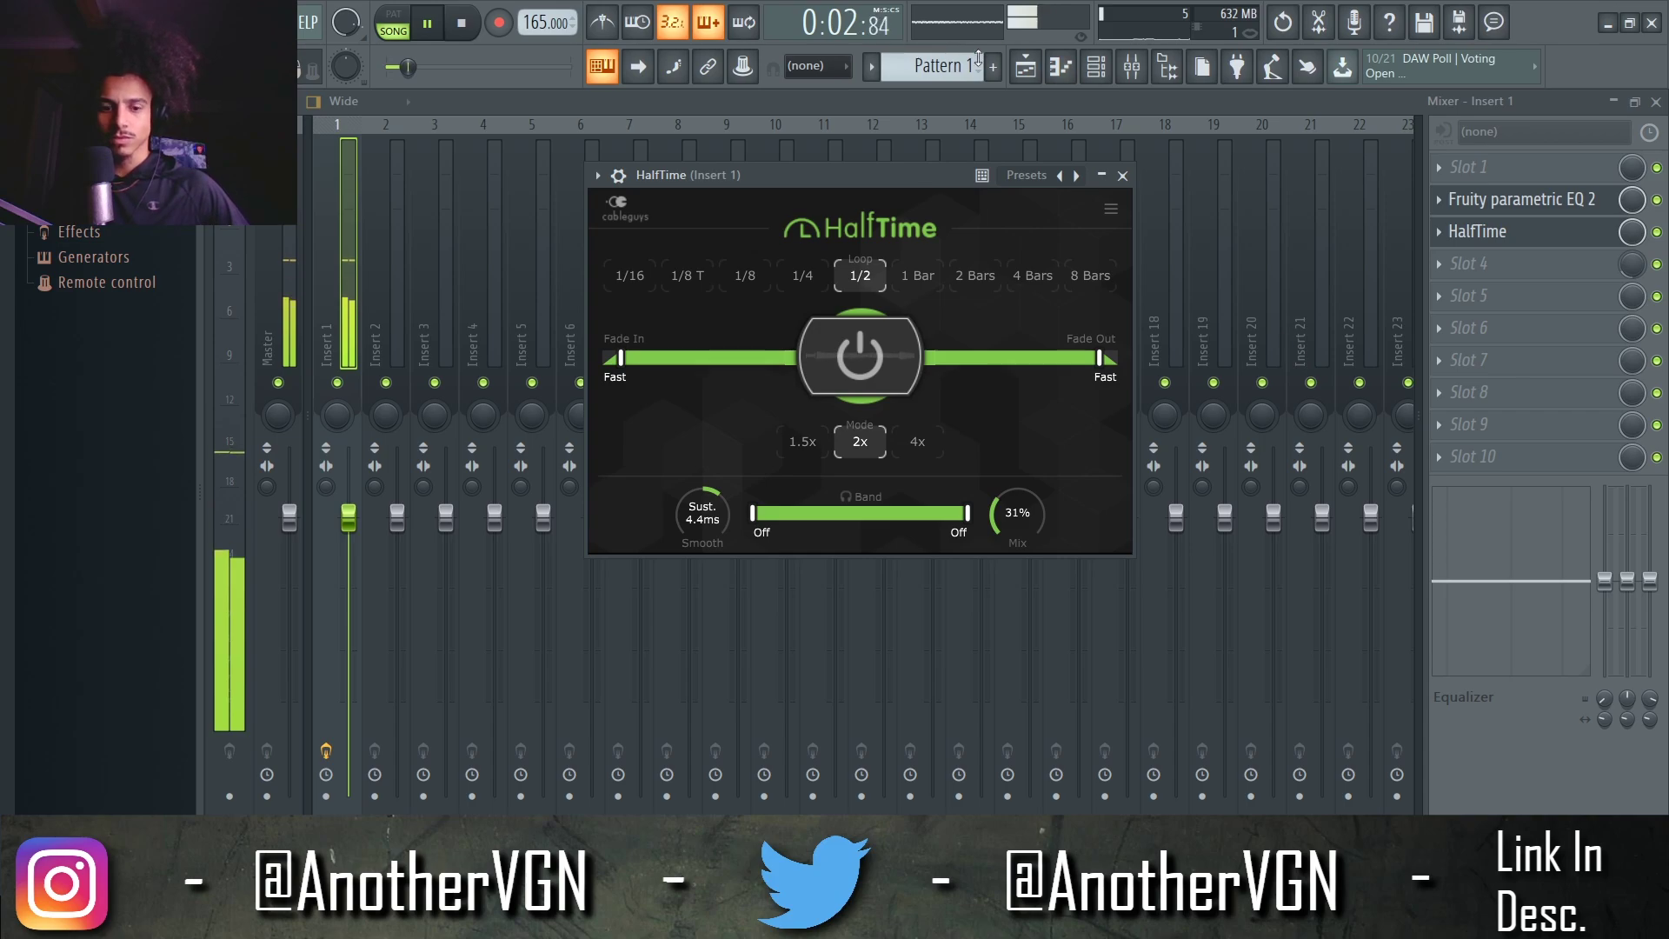
key(alt+Tab)
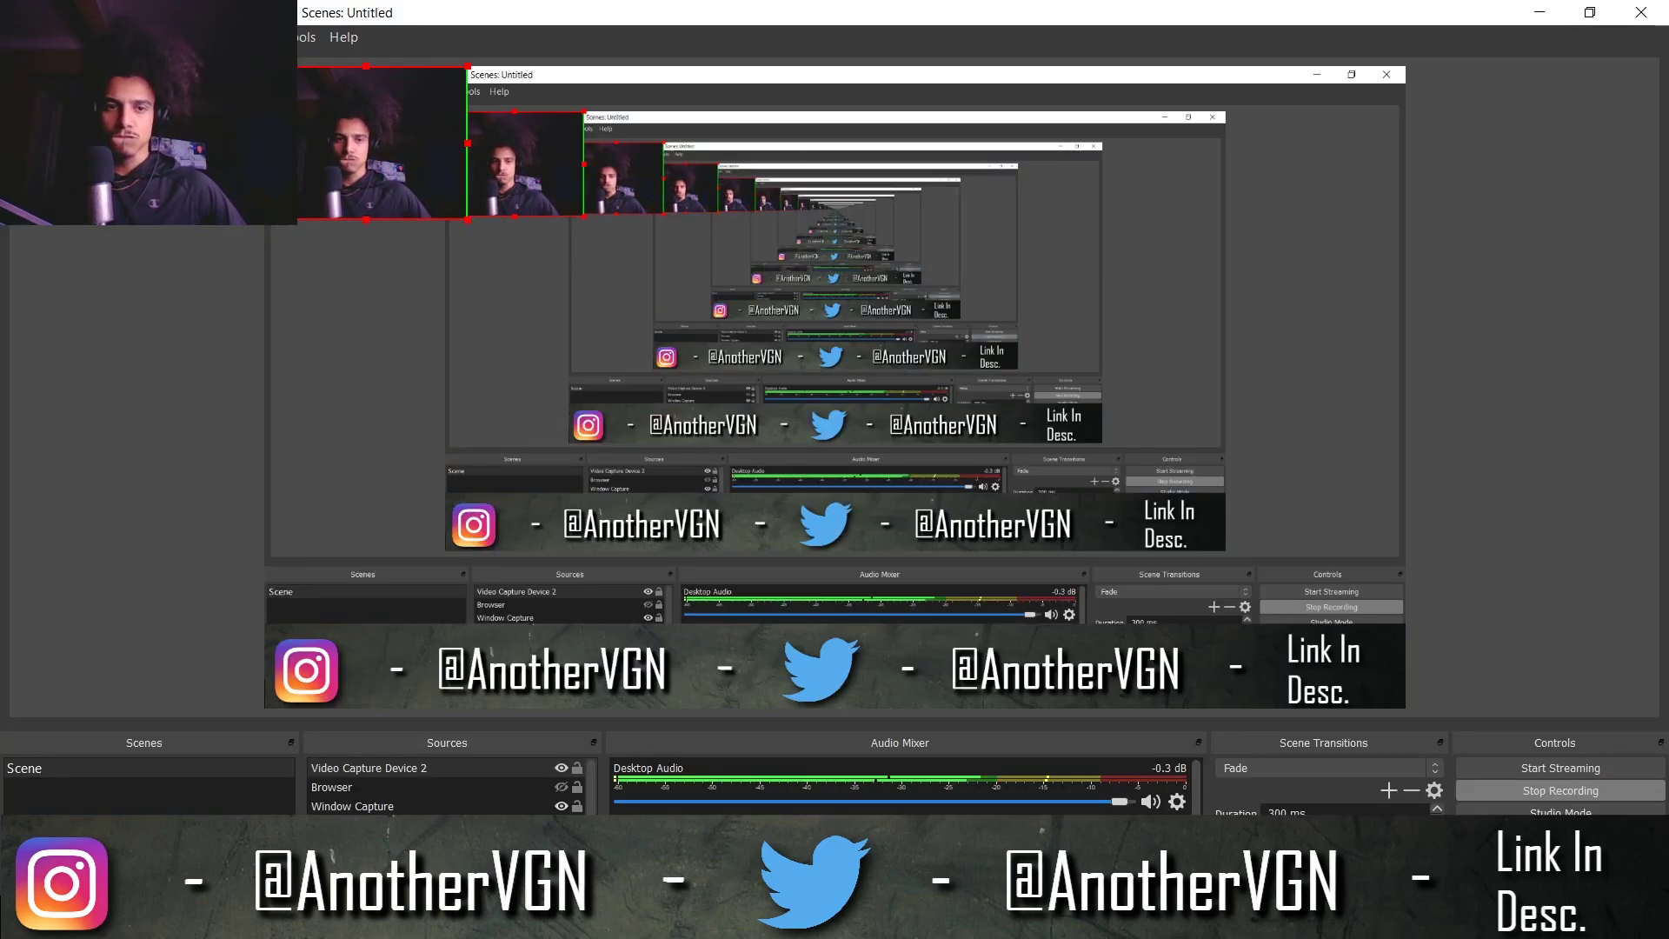
key(alt+Tab)
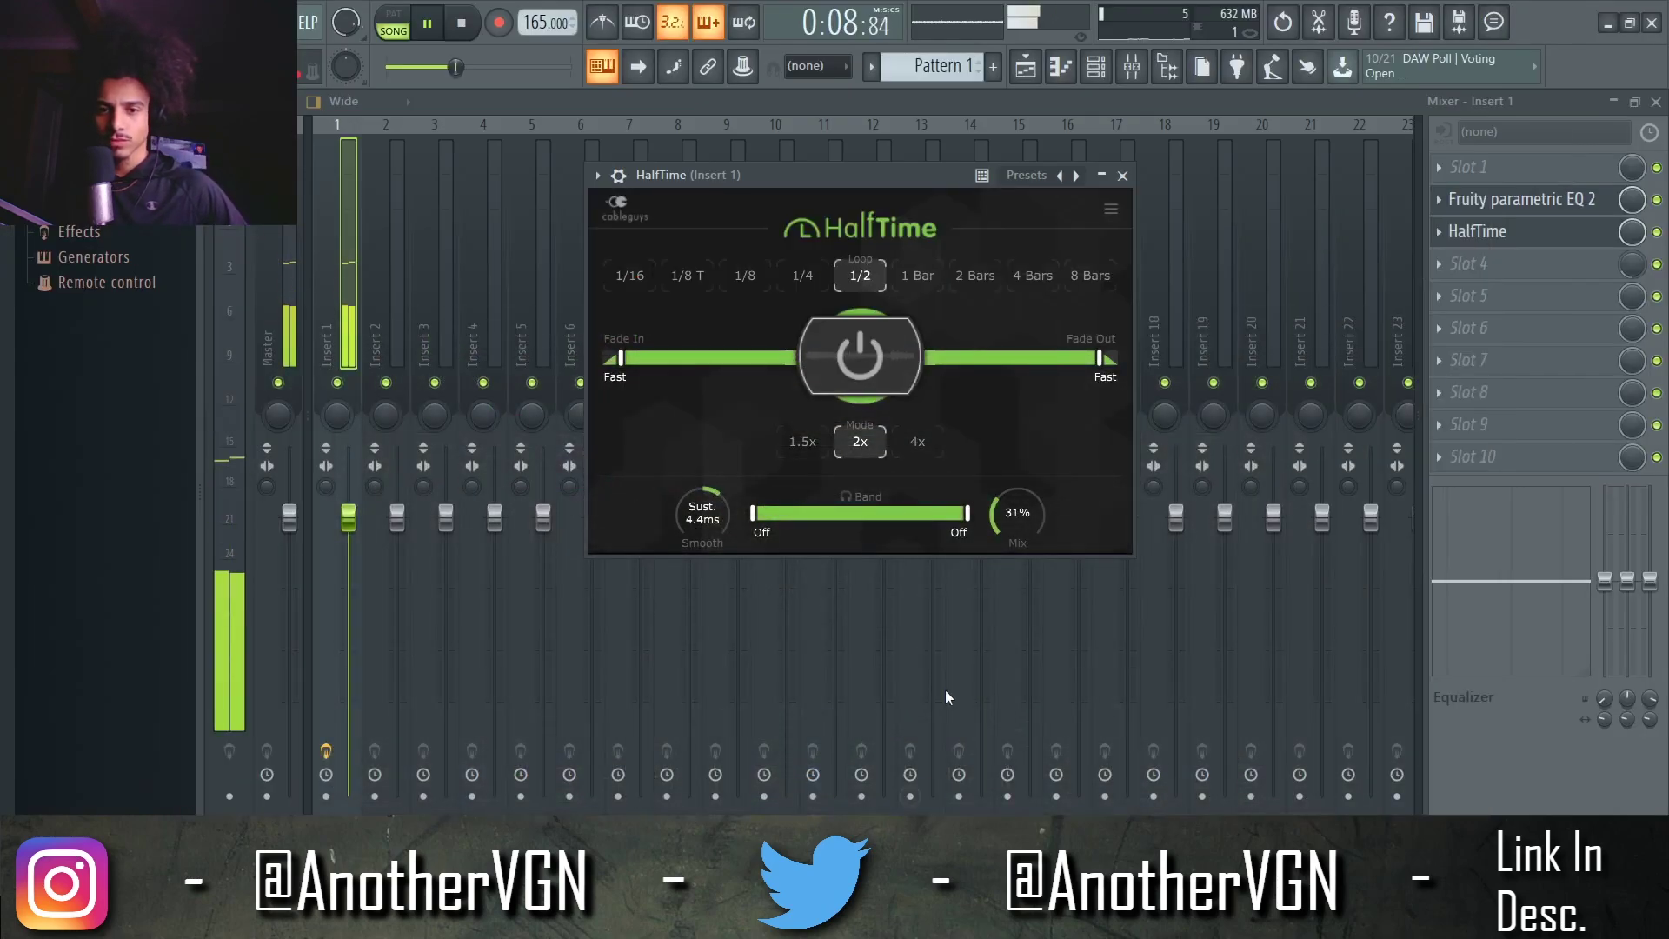
key(space)
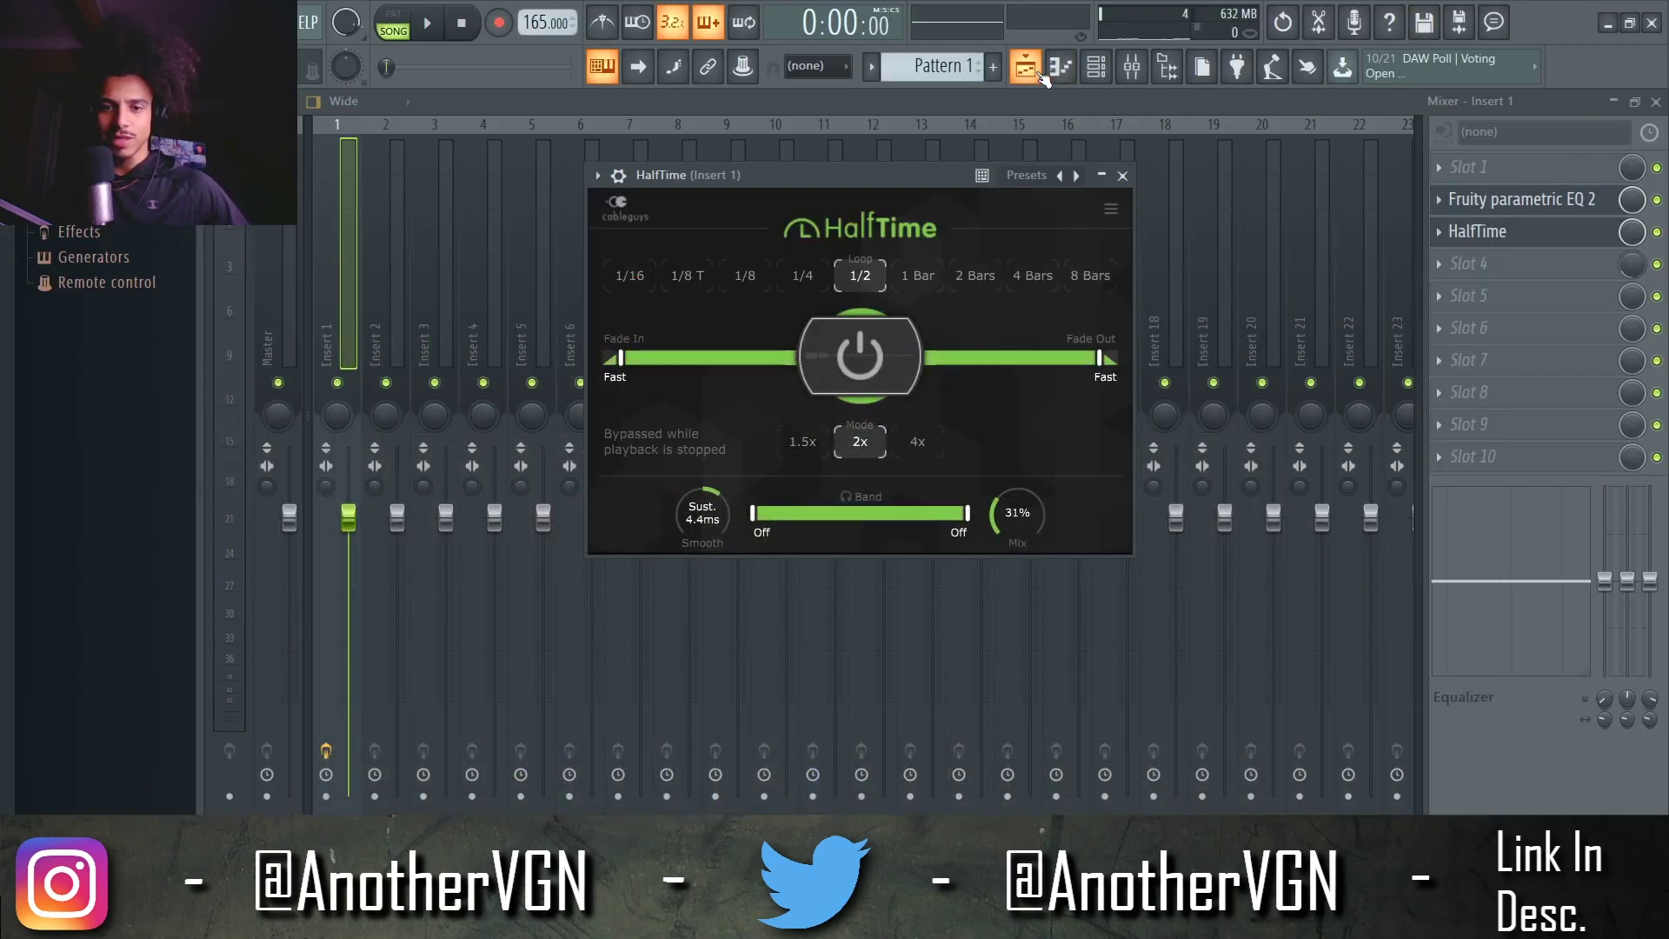
Shift the low-cut band of Fruity parametric EQ 2 on Insert 1 slightly higher in frequency while listening to the melody
click(1560, 201)
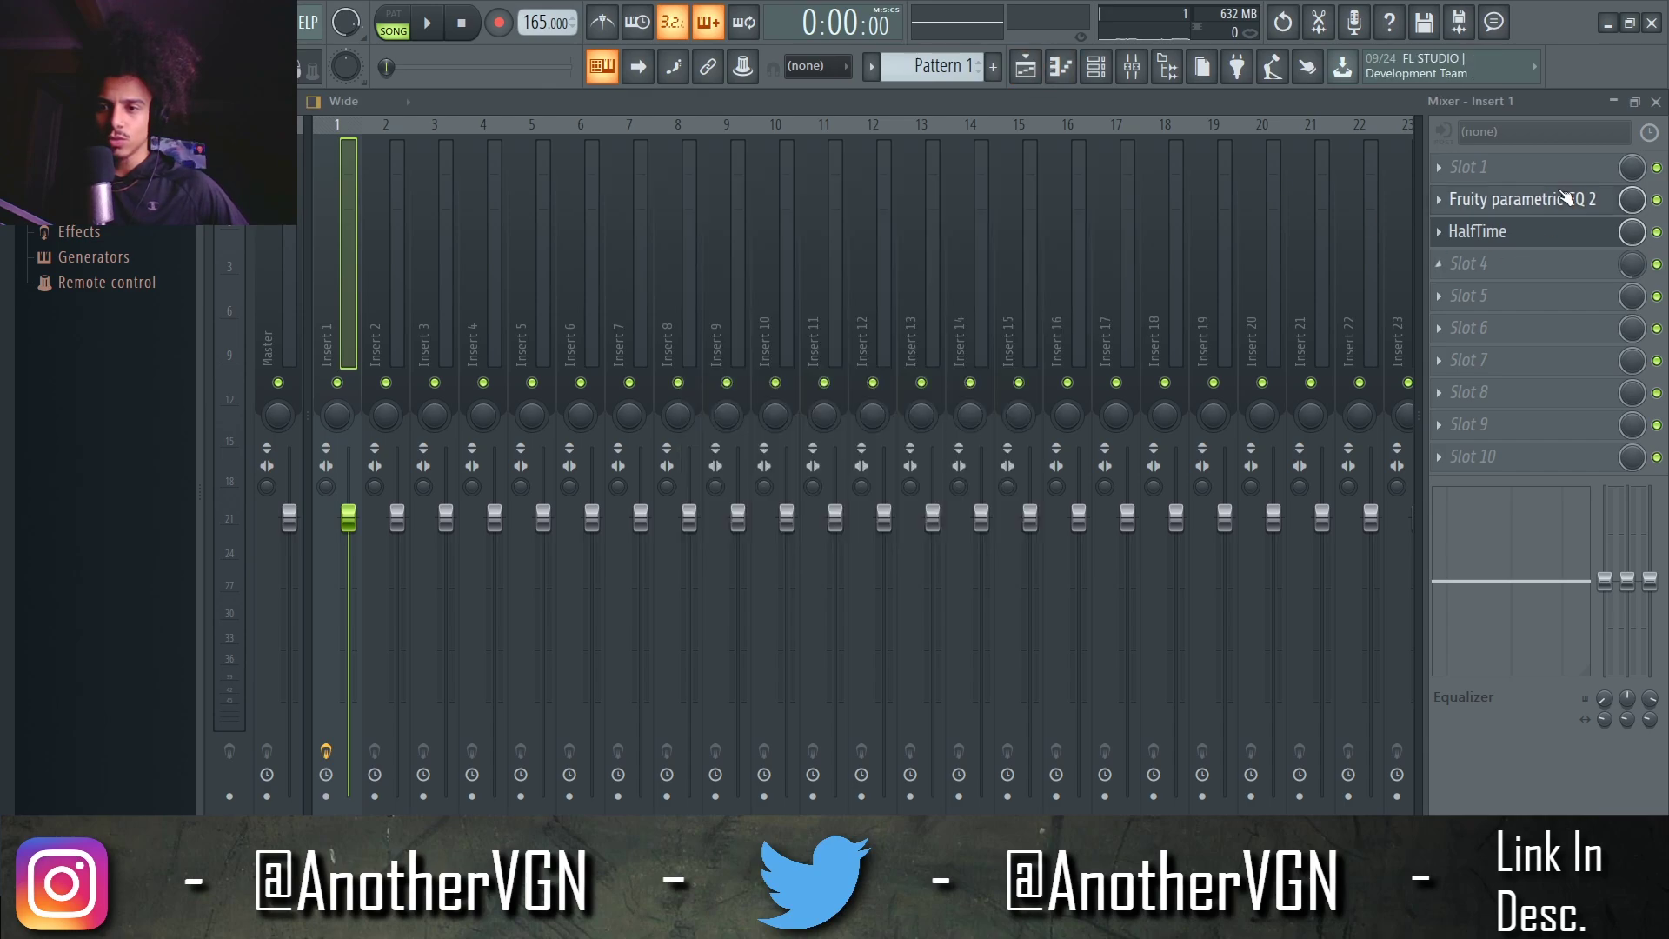
key(space)
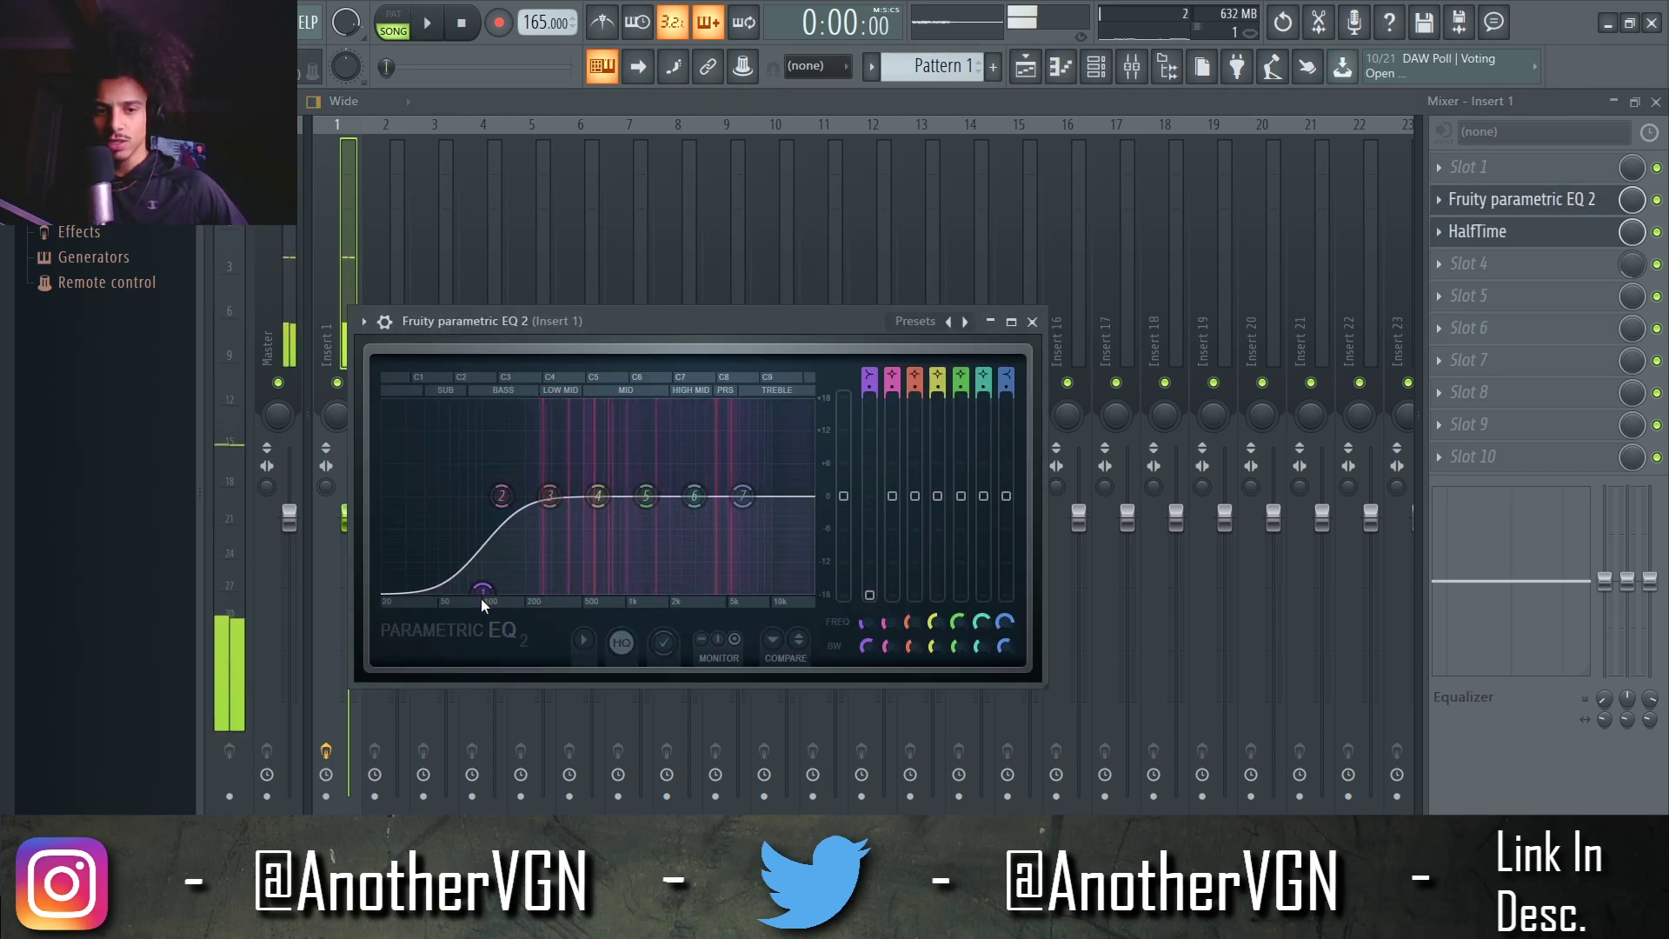
key(space)
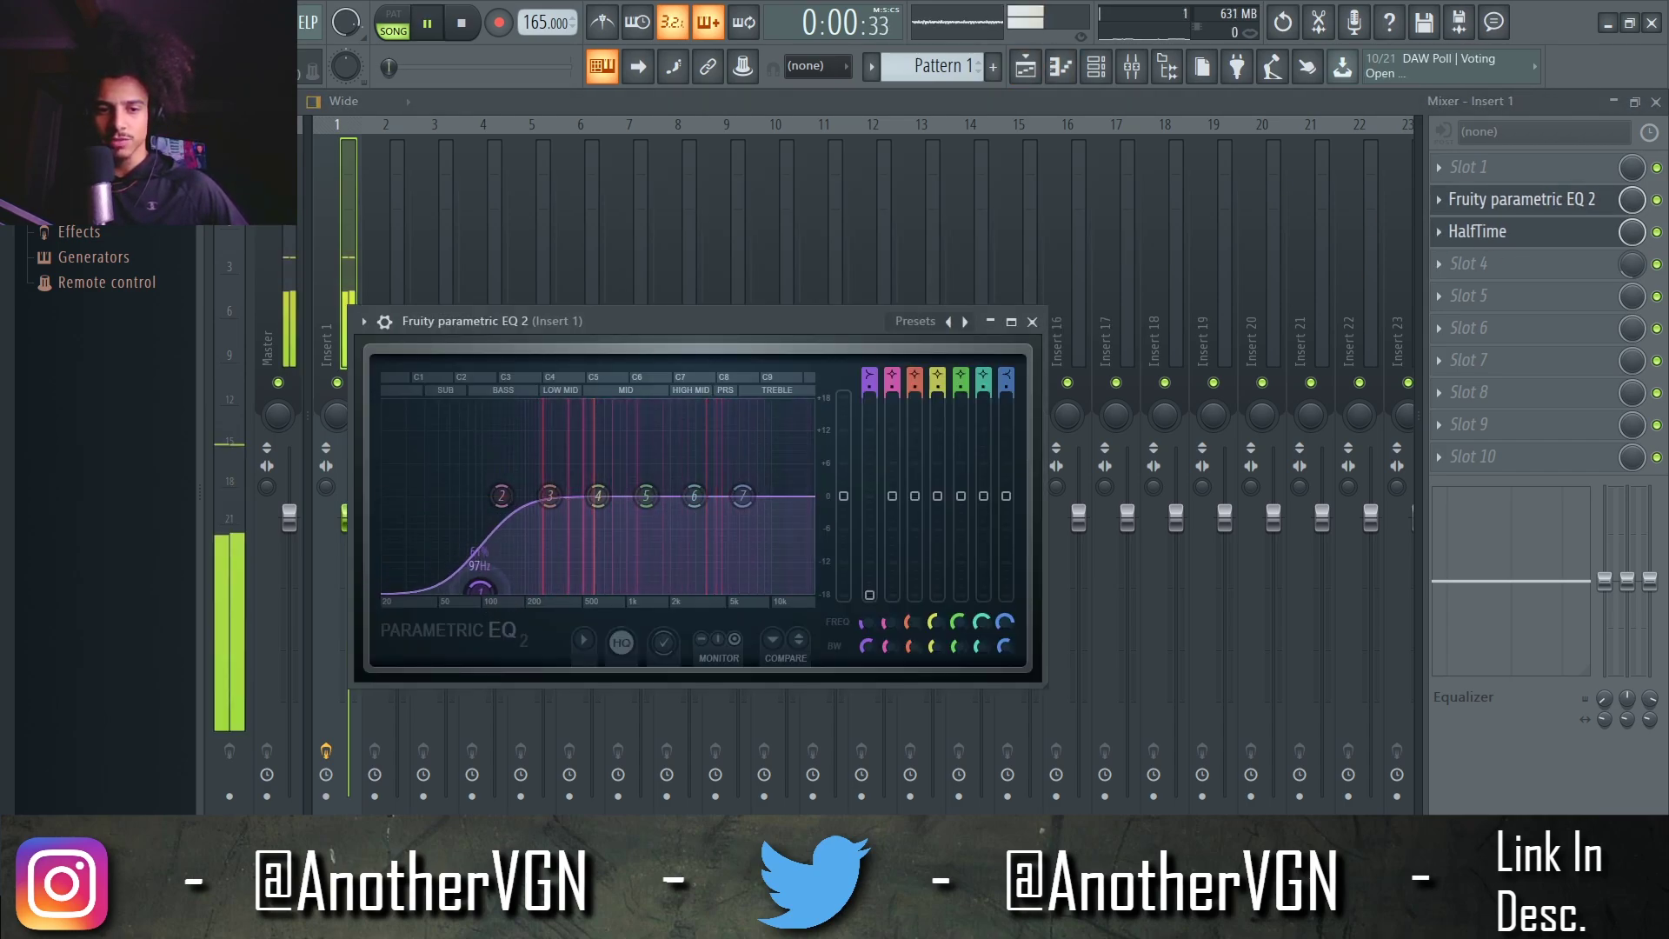
mouse_move(481, 589)
mouse_down()
mouse_move(459, 520)
mouse_move(486, 583)
mouse_up()
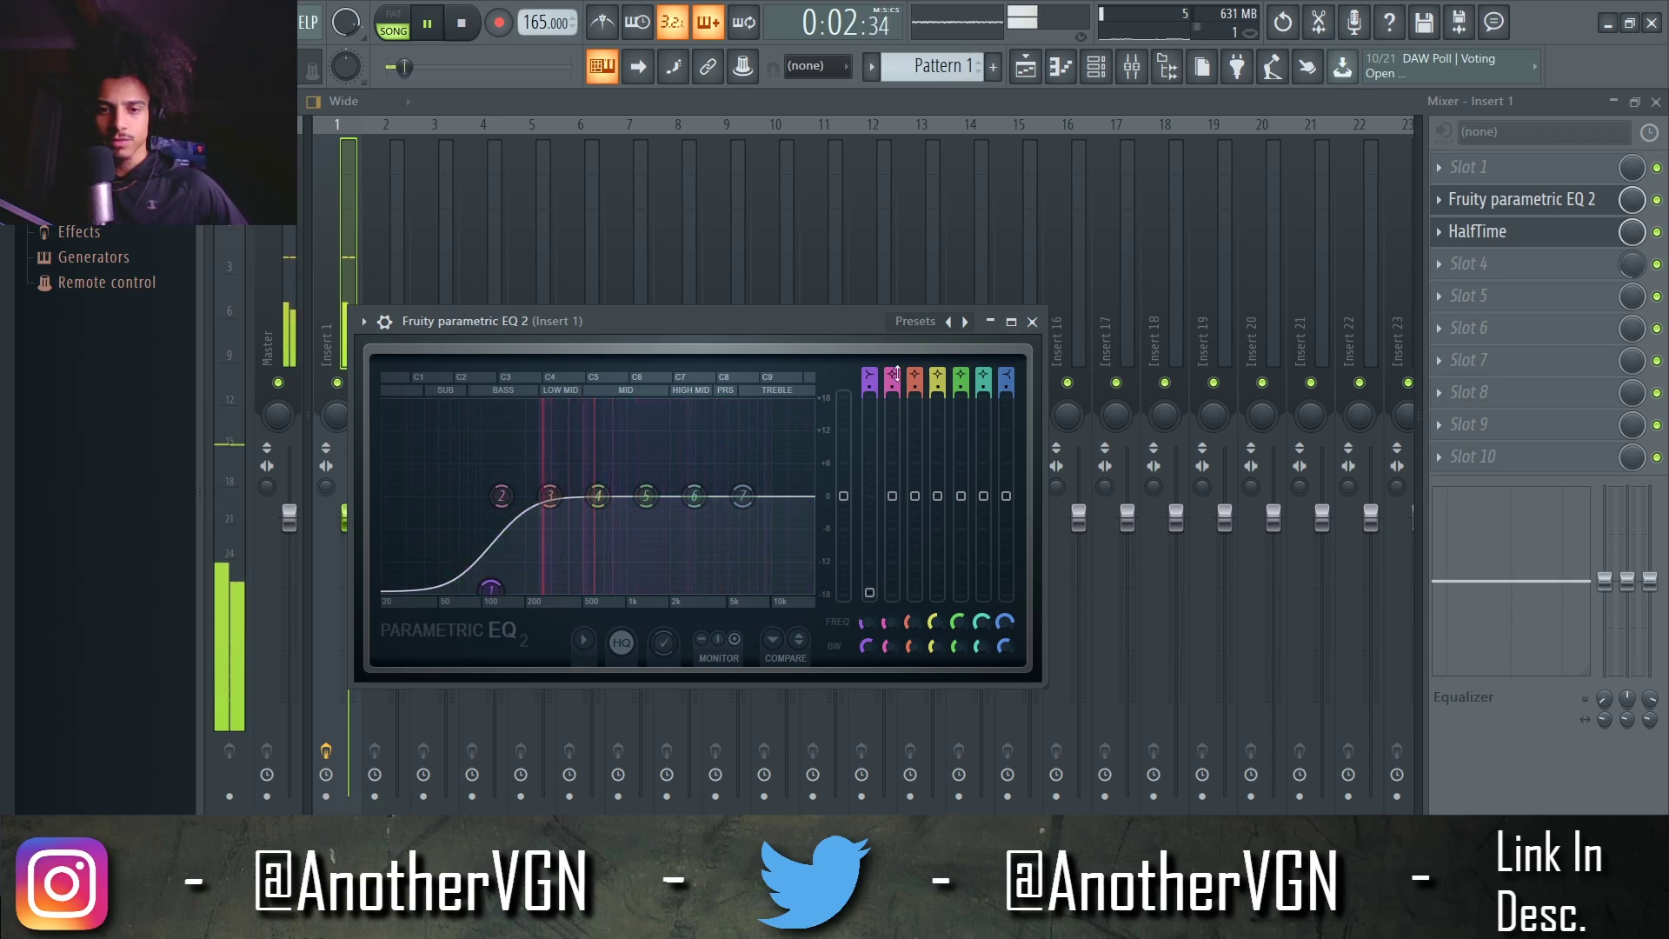
key(space)
click(1033, 322)
Place the Pattern 1 clip at the start of Track 4 in the playlist and unmute that track
key(F5)
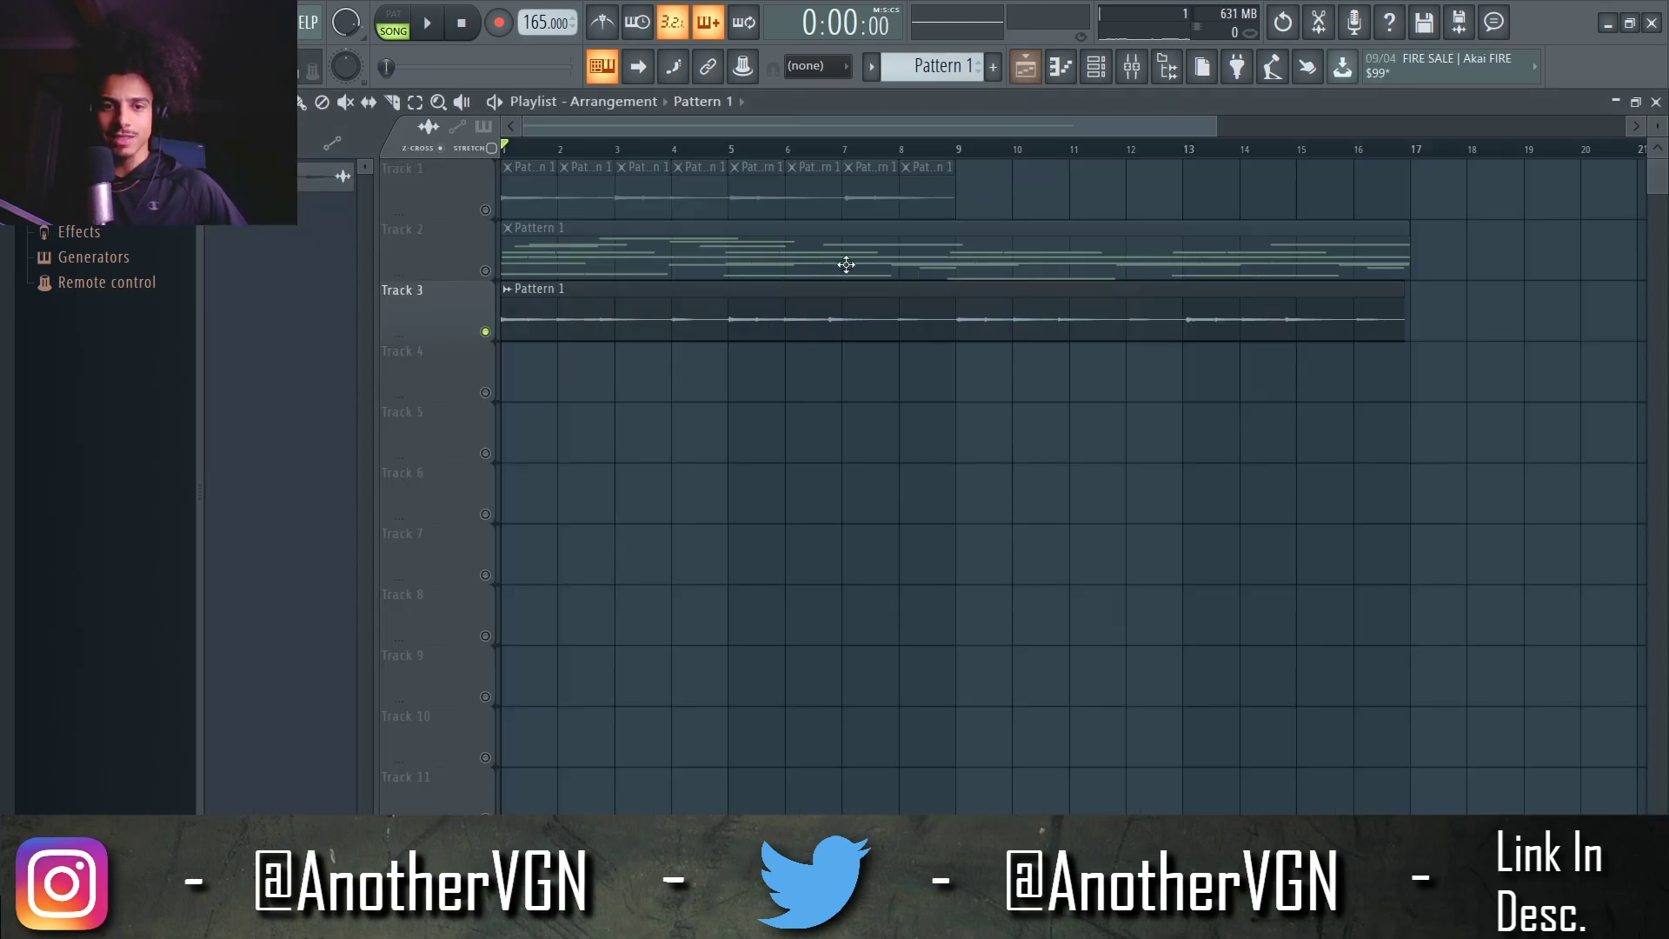
drag(618, 374, 473, 361)
click(485, 392)
Add an FL Keys instrument as a new channel and move its window clear of the playlist's edge
scroll(760, 358, down, 2)
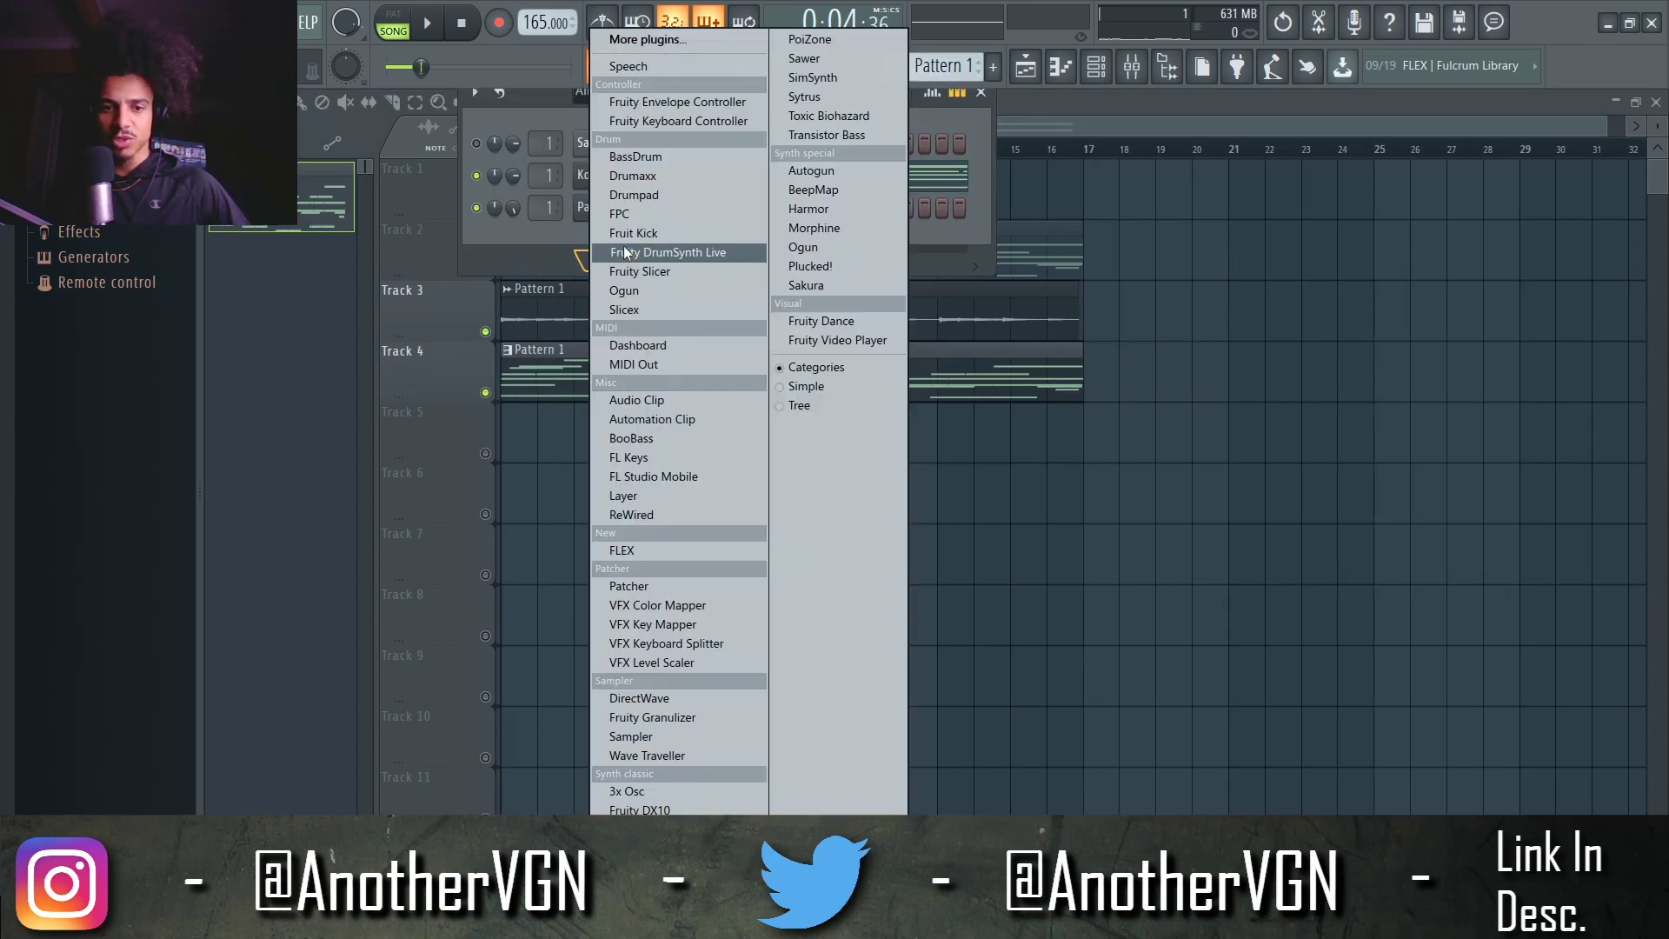
click(685, 456)
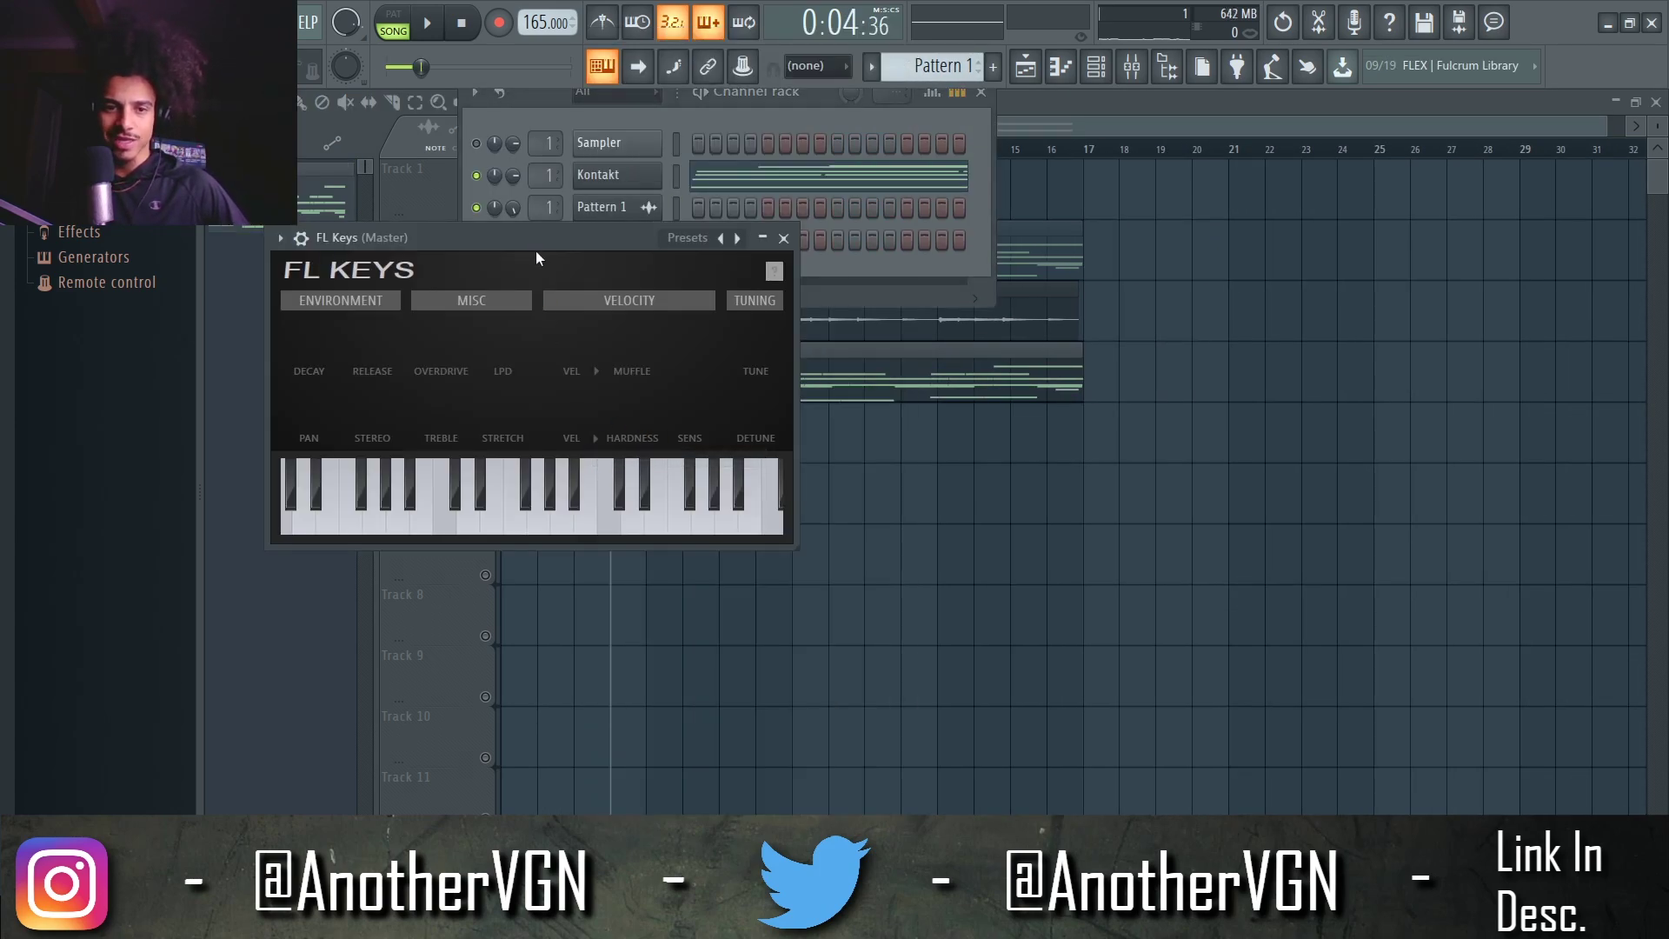
drag(536, 250, 744, 325)
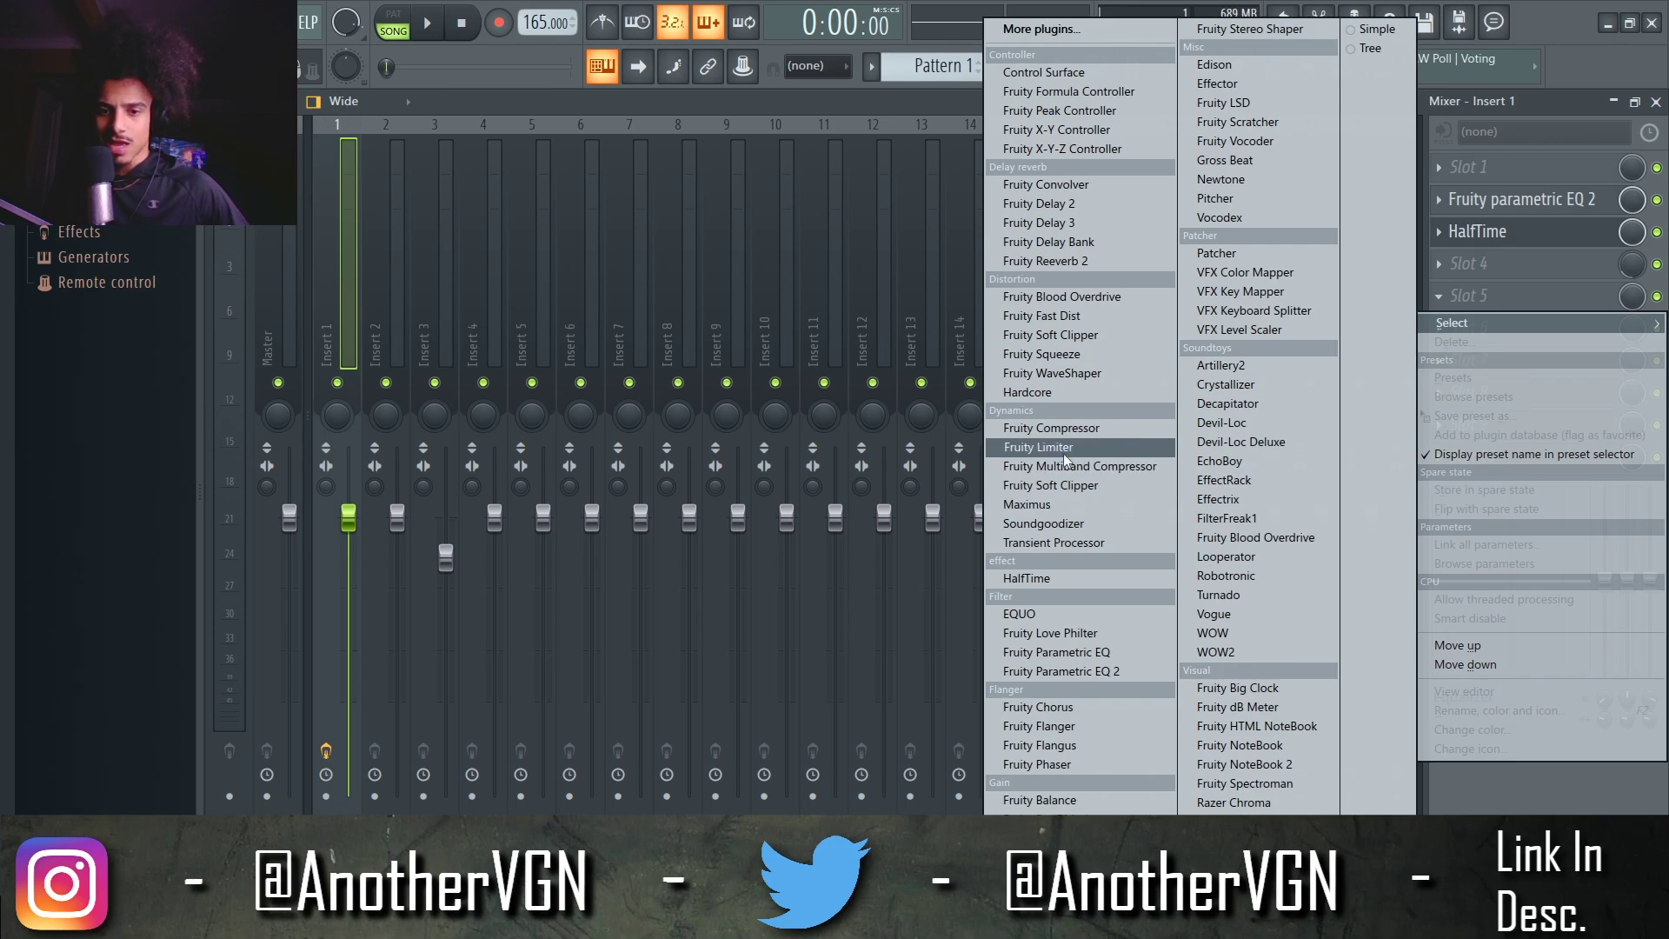
Load Fruity WaveShaper into slot 5 of Insert 1, play the song, and select mixer track Insert 3
click(1098, 373)
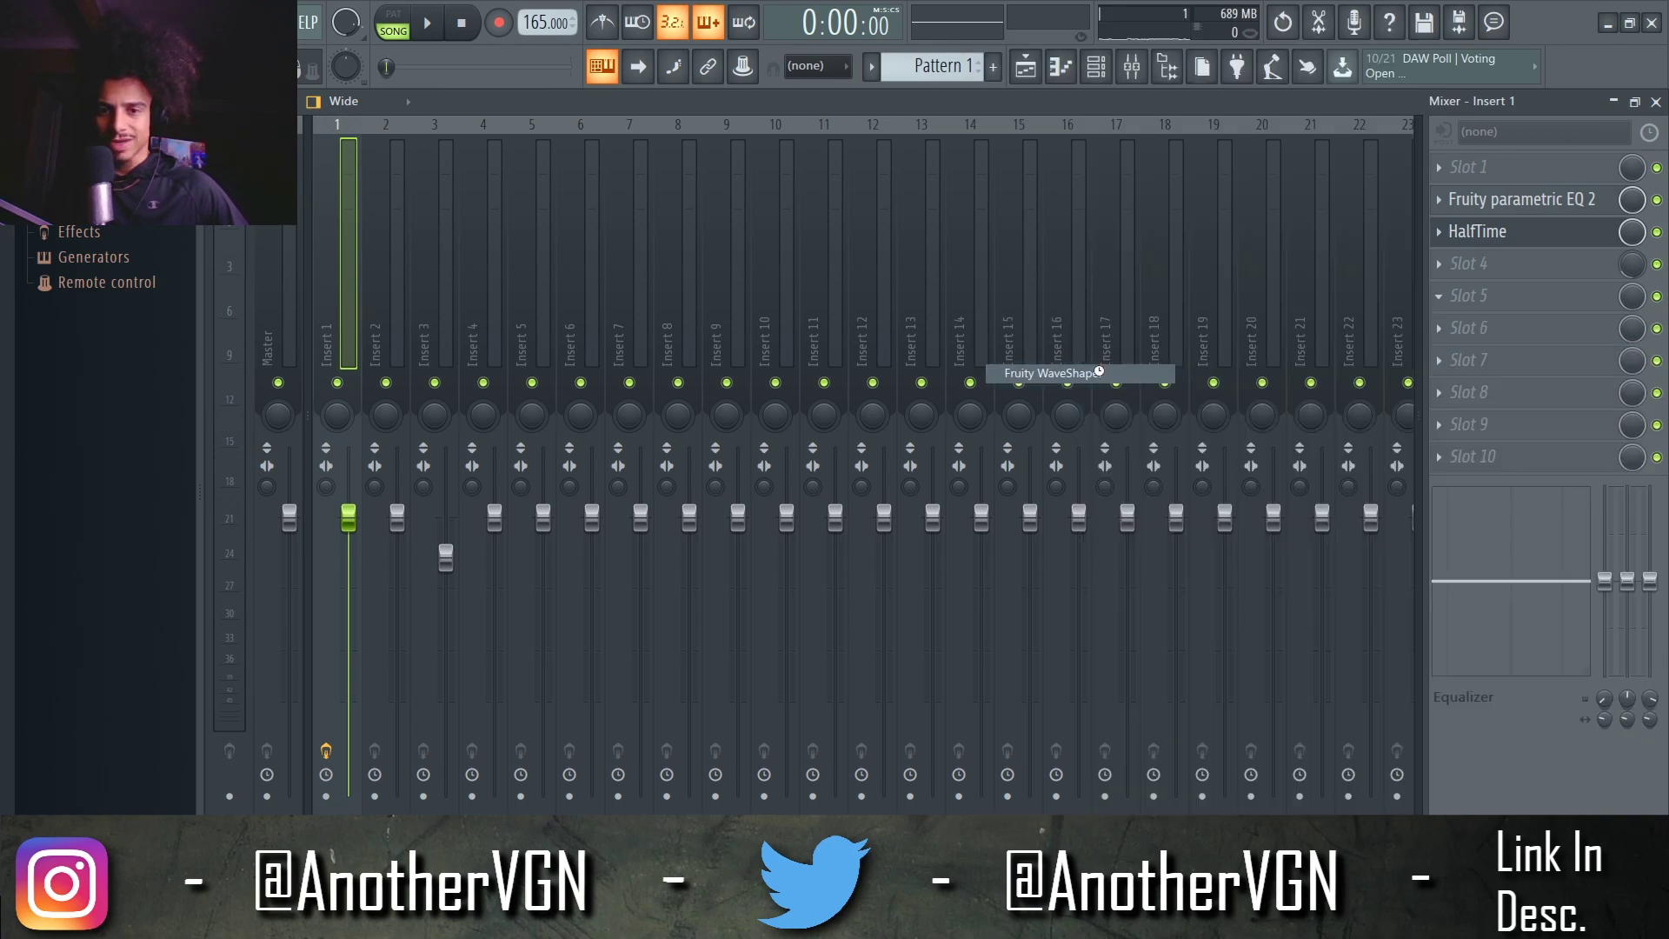
key(space)
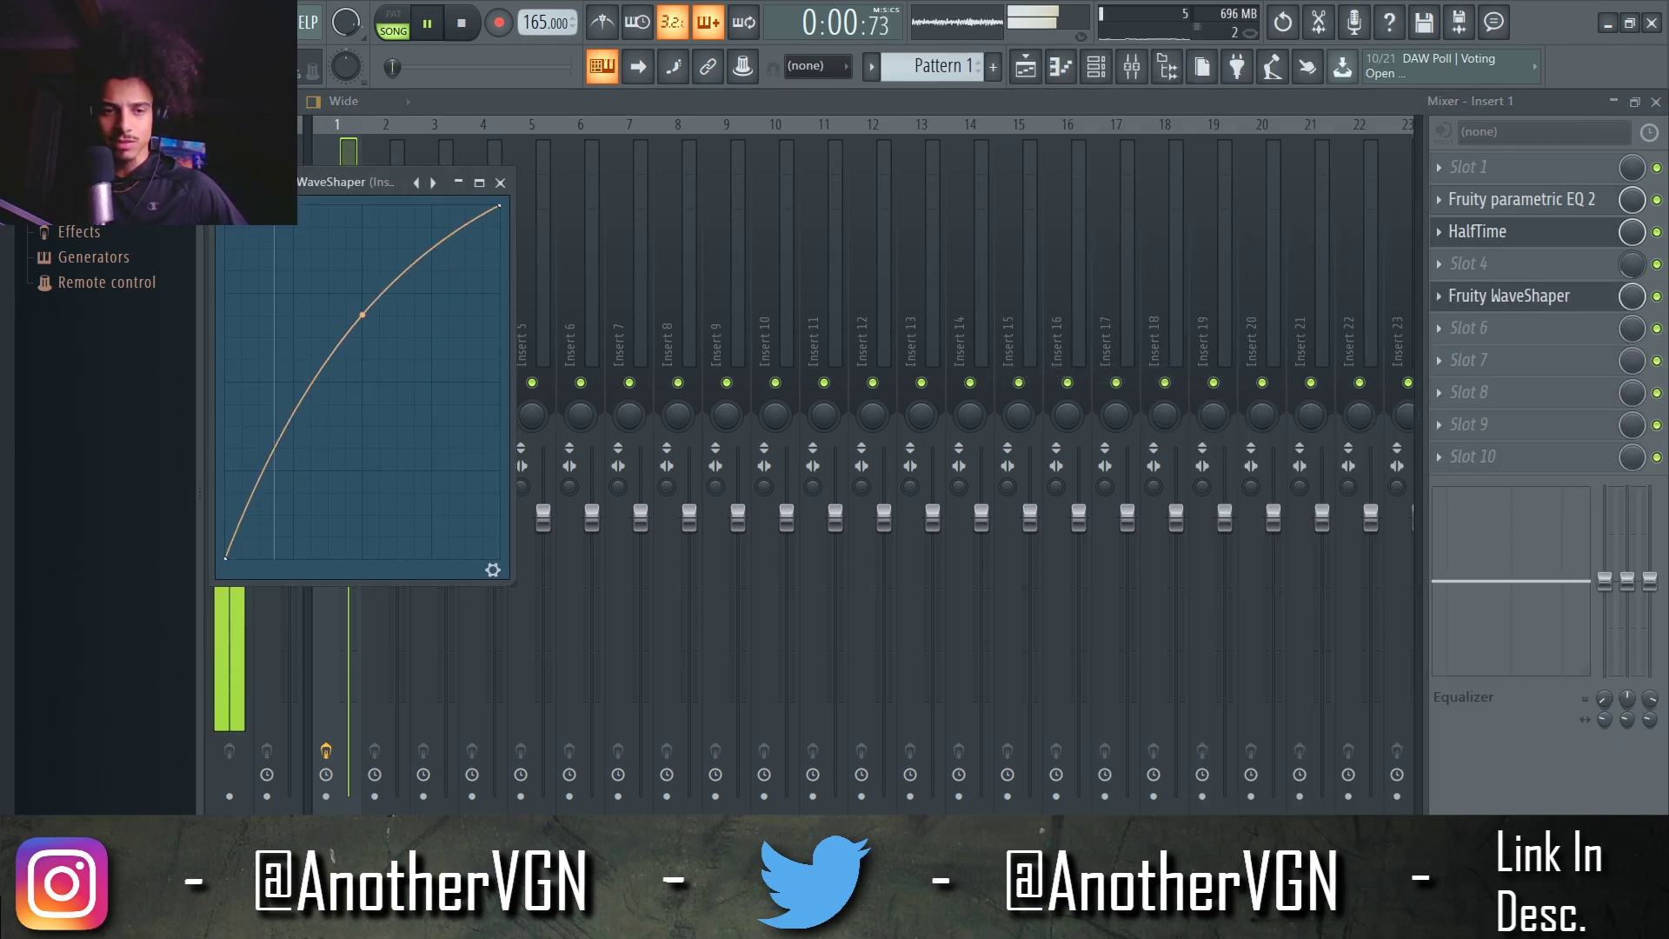
click(501, 183)
click(446, 264)
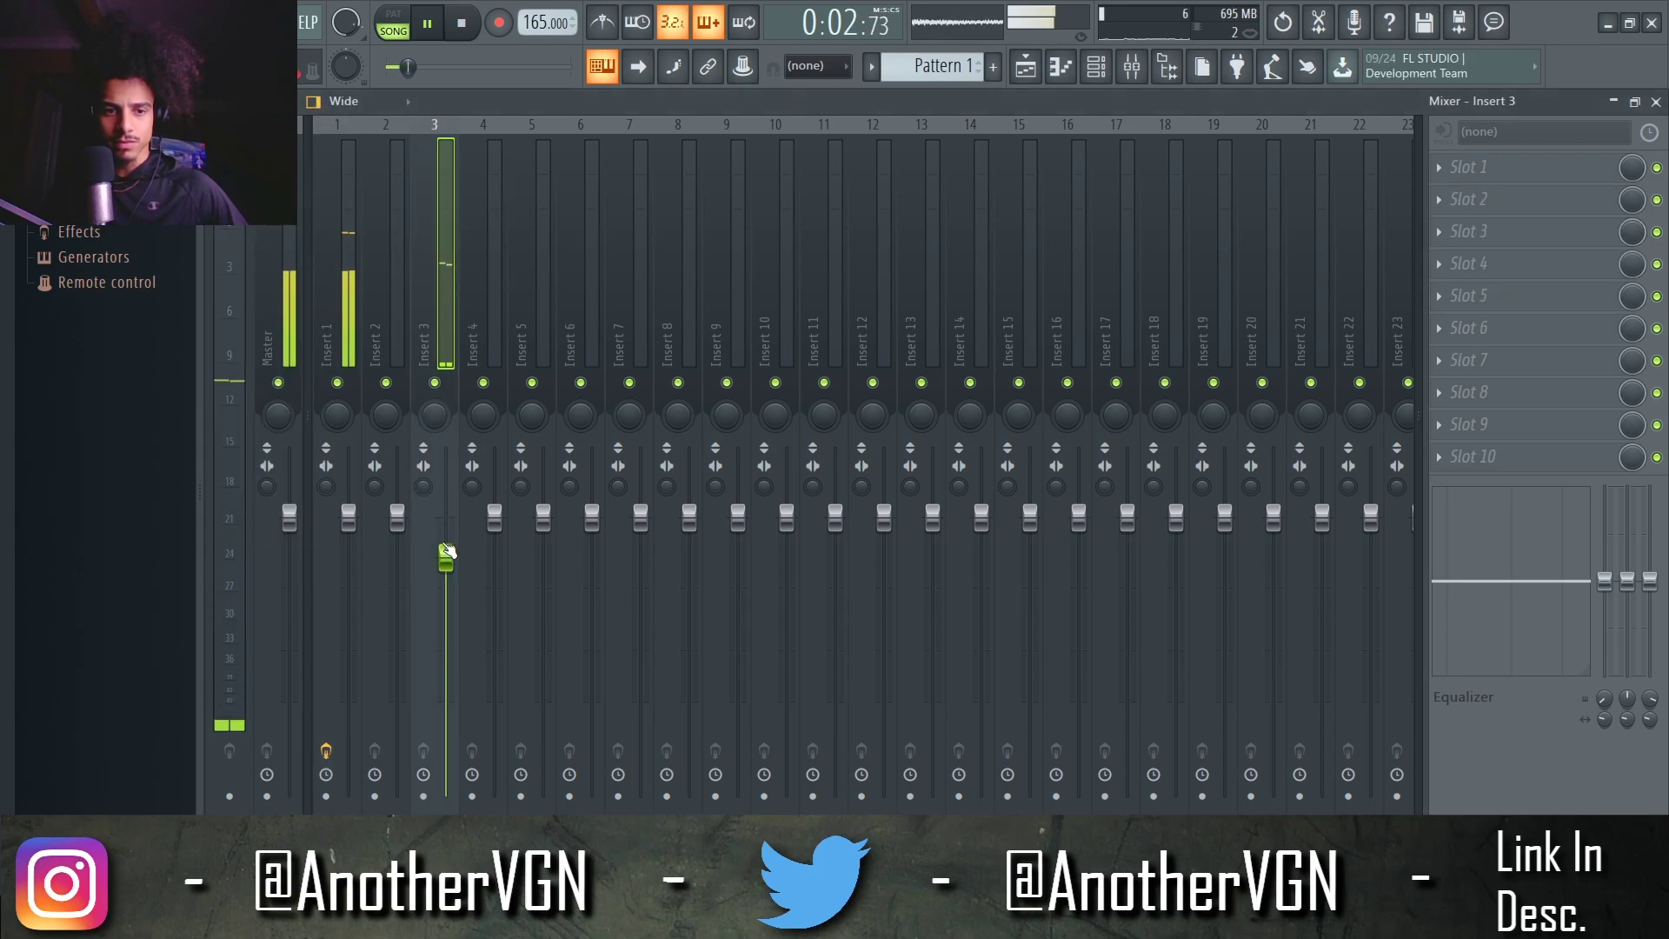
Open the FL Keys piano roll and play its notes against the ghost notes of the other instrument
key(F7)
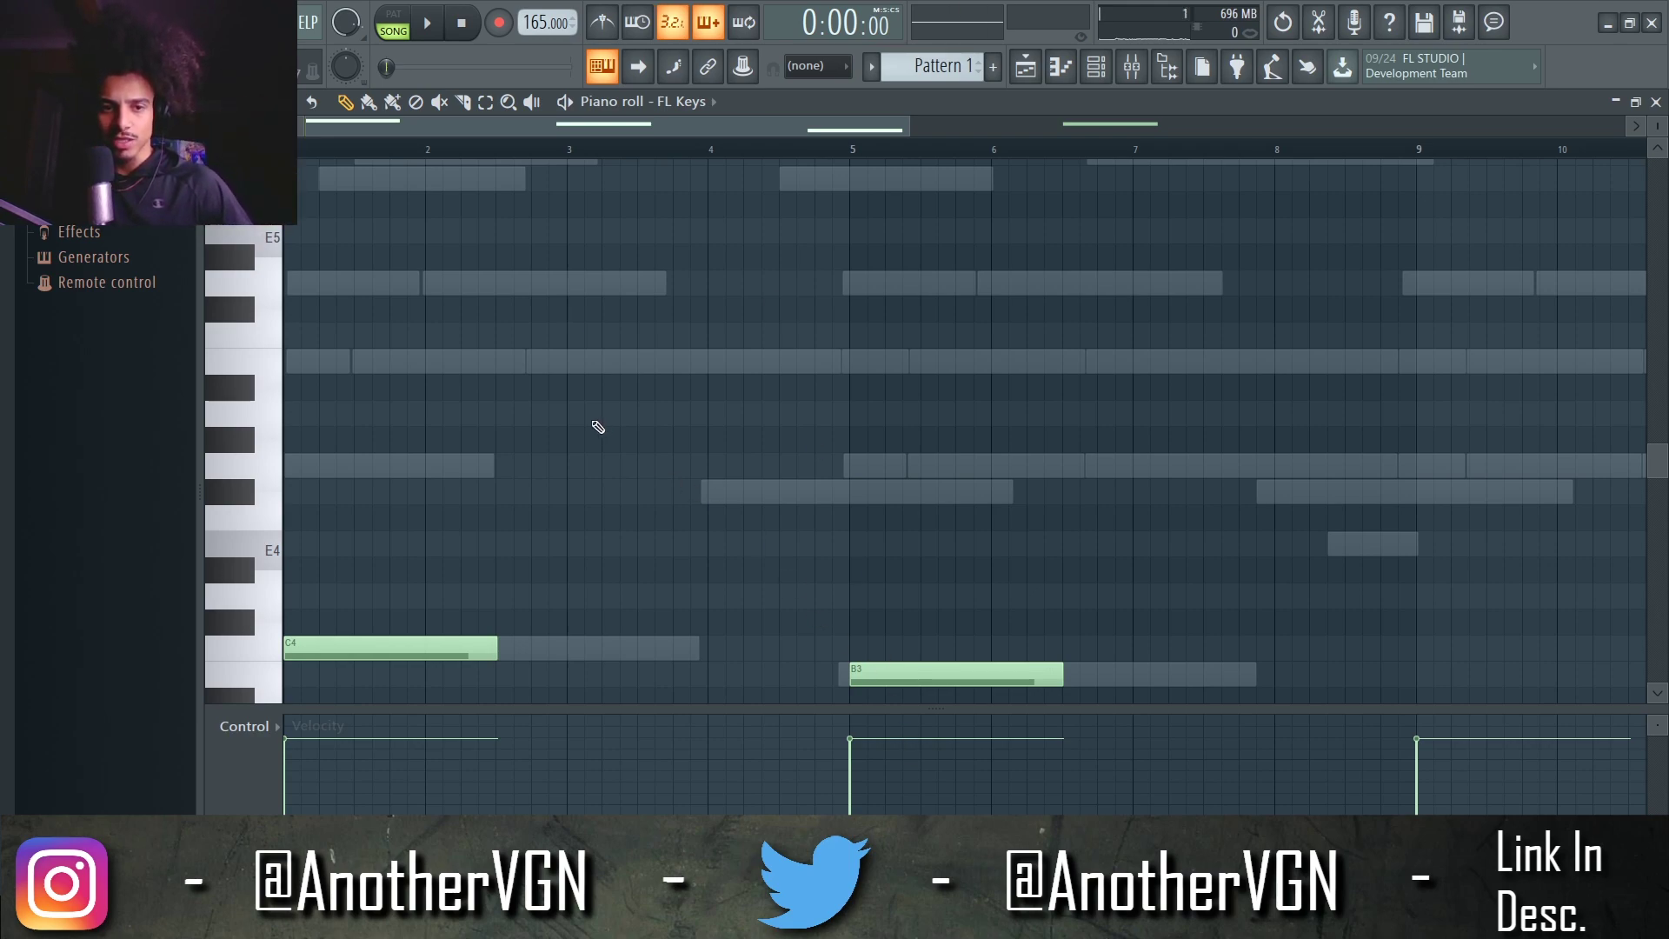
scroll(598, 427, up, 3)
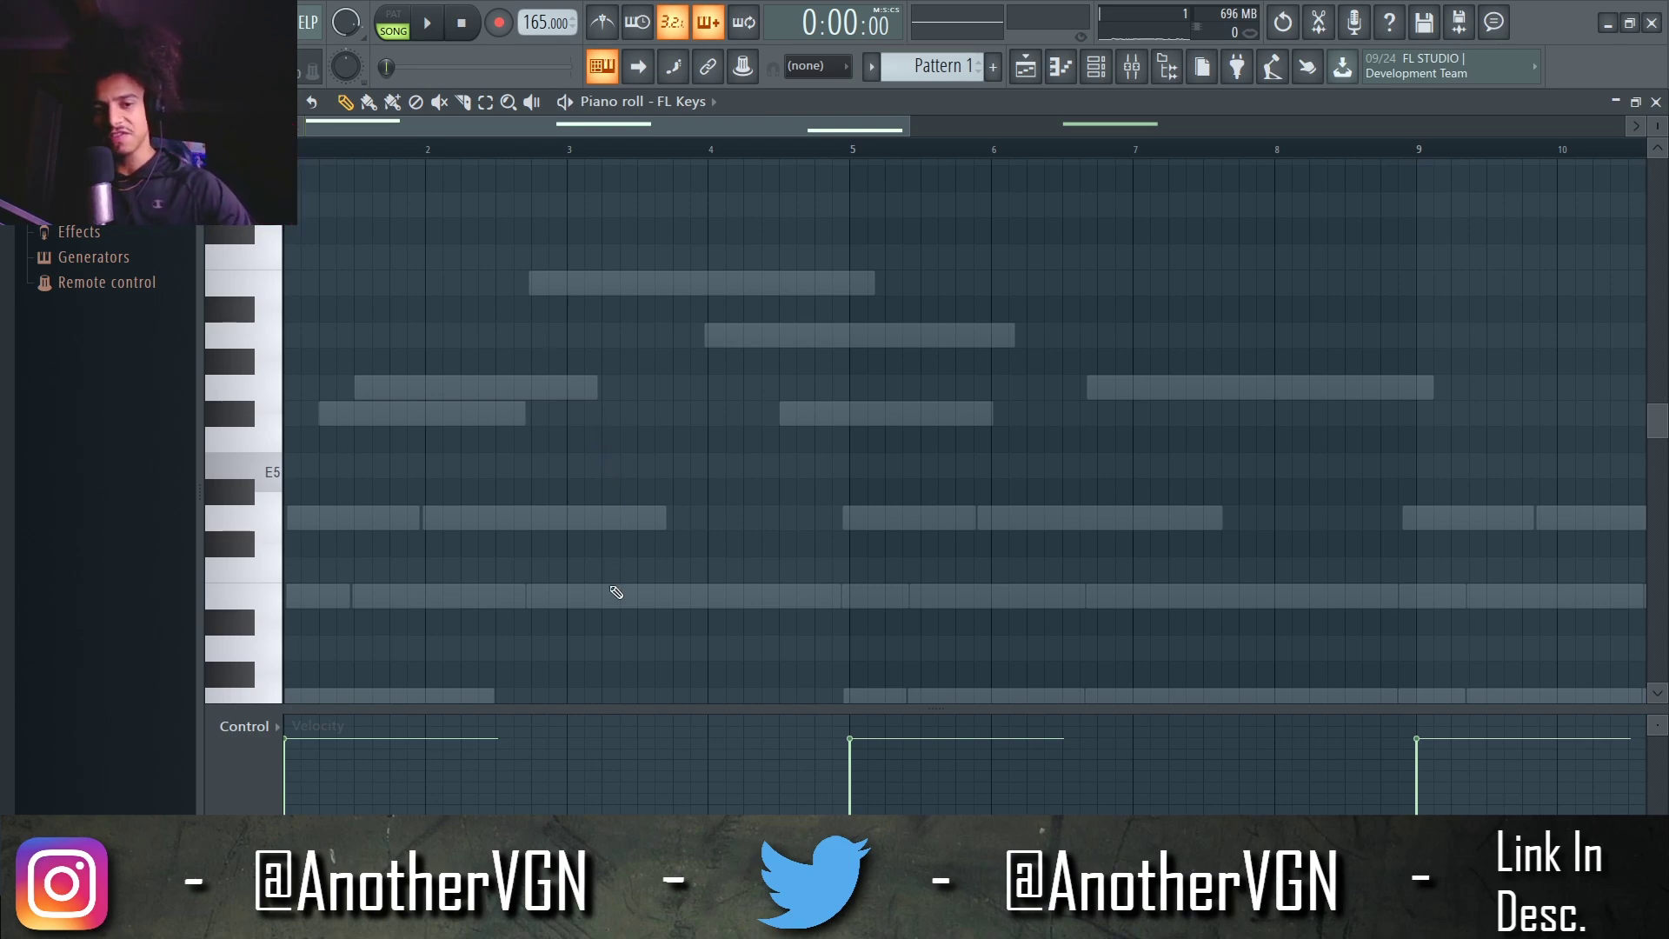
key(space)
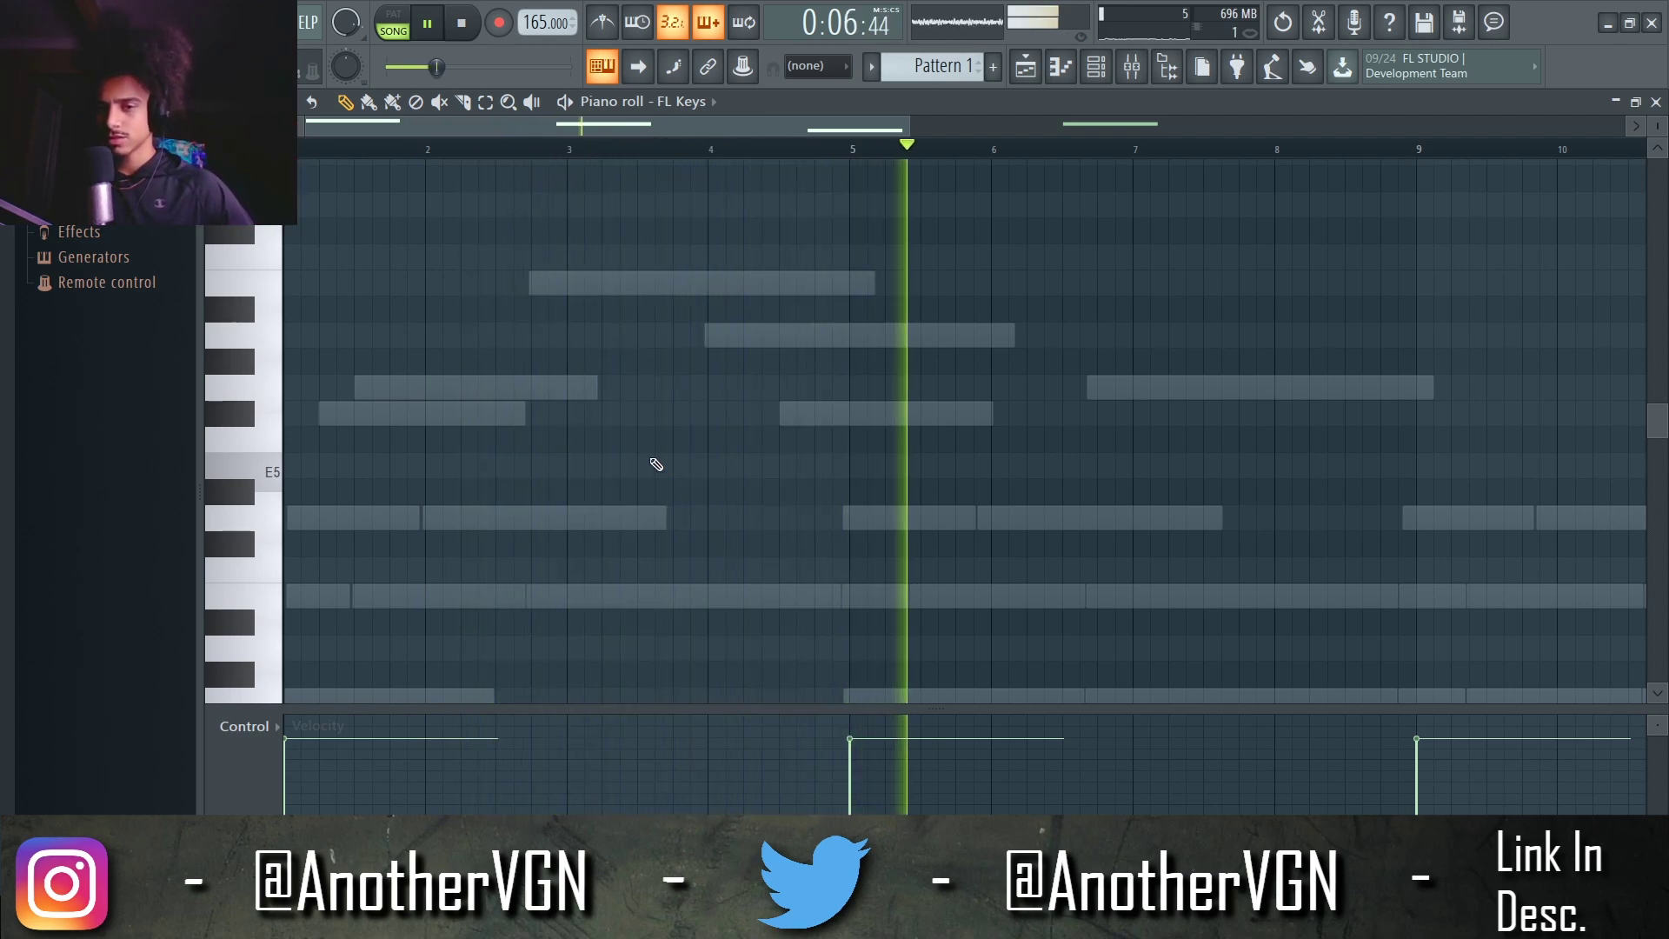
scroll(673, 474, down, 3)
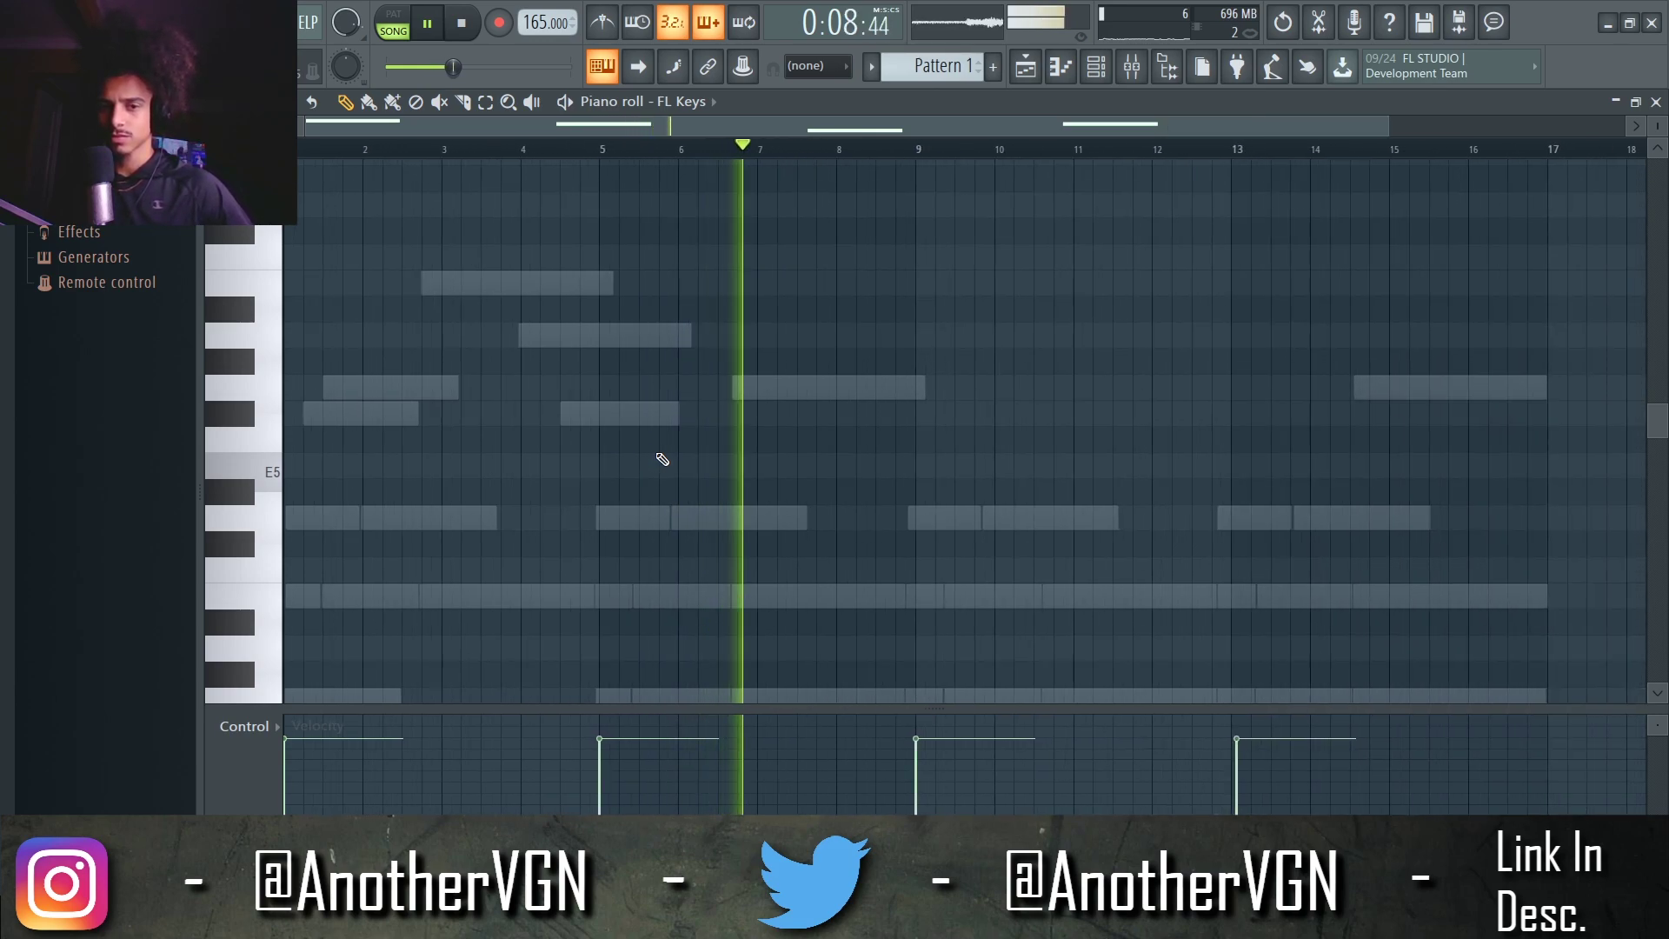
key(space)
scroll(394, 399, up, 2)
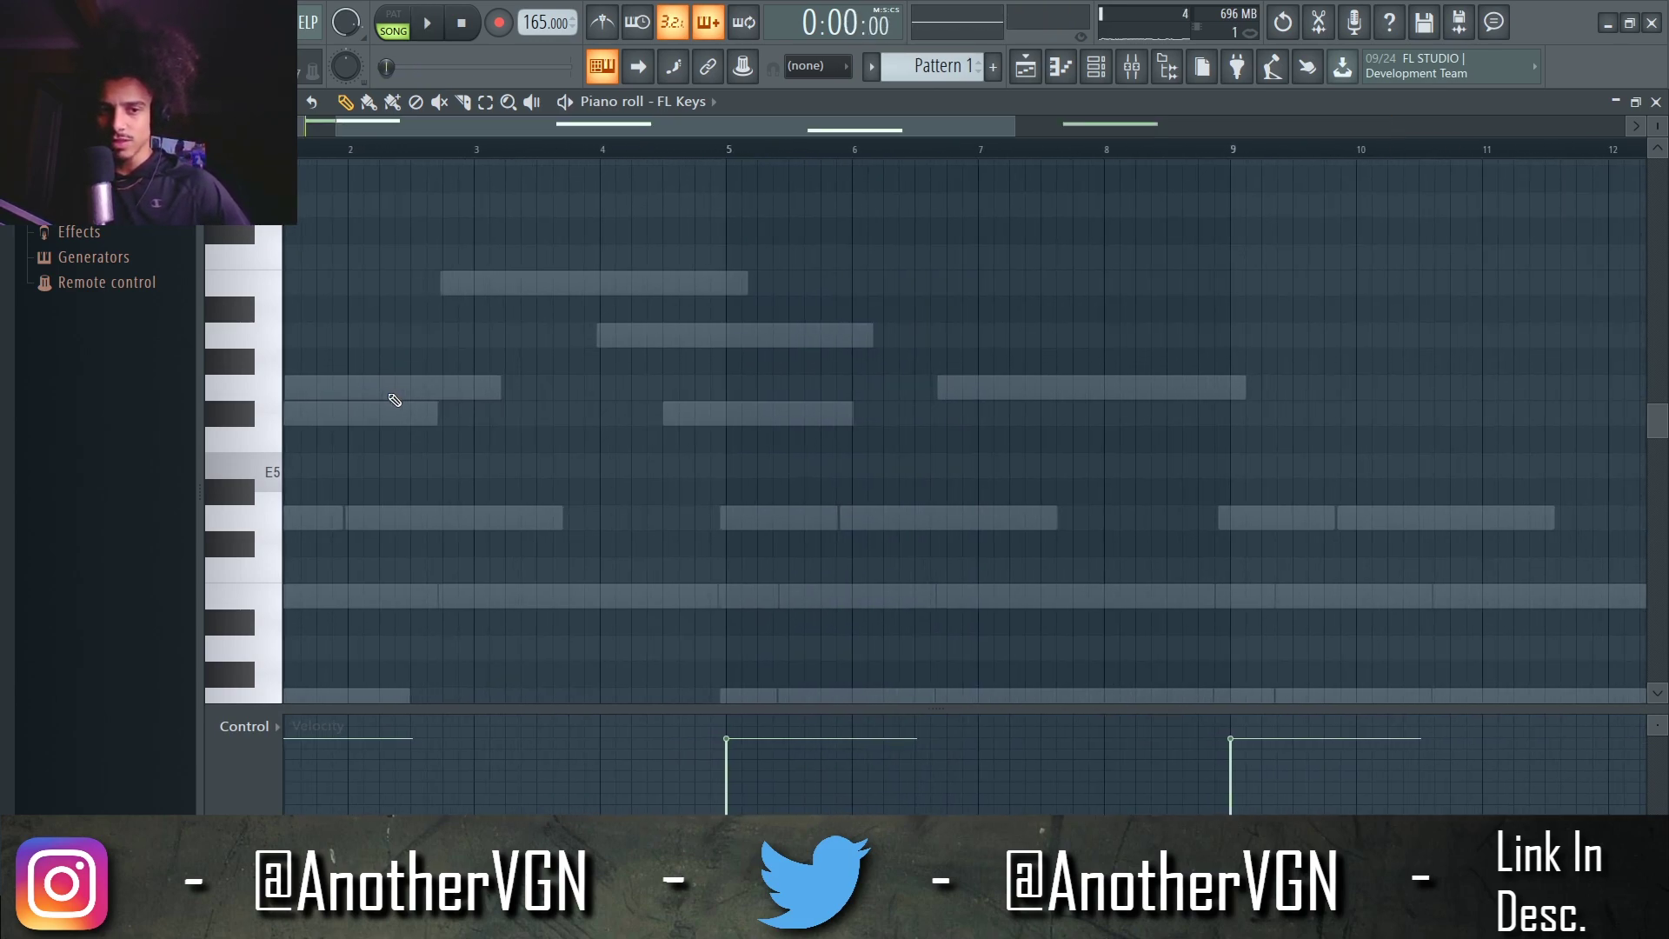
drag(427, 124, 396, 125)
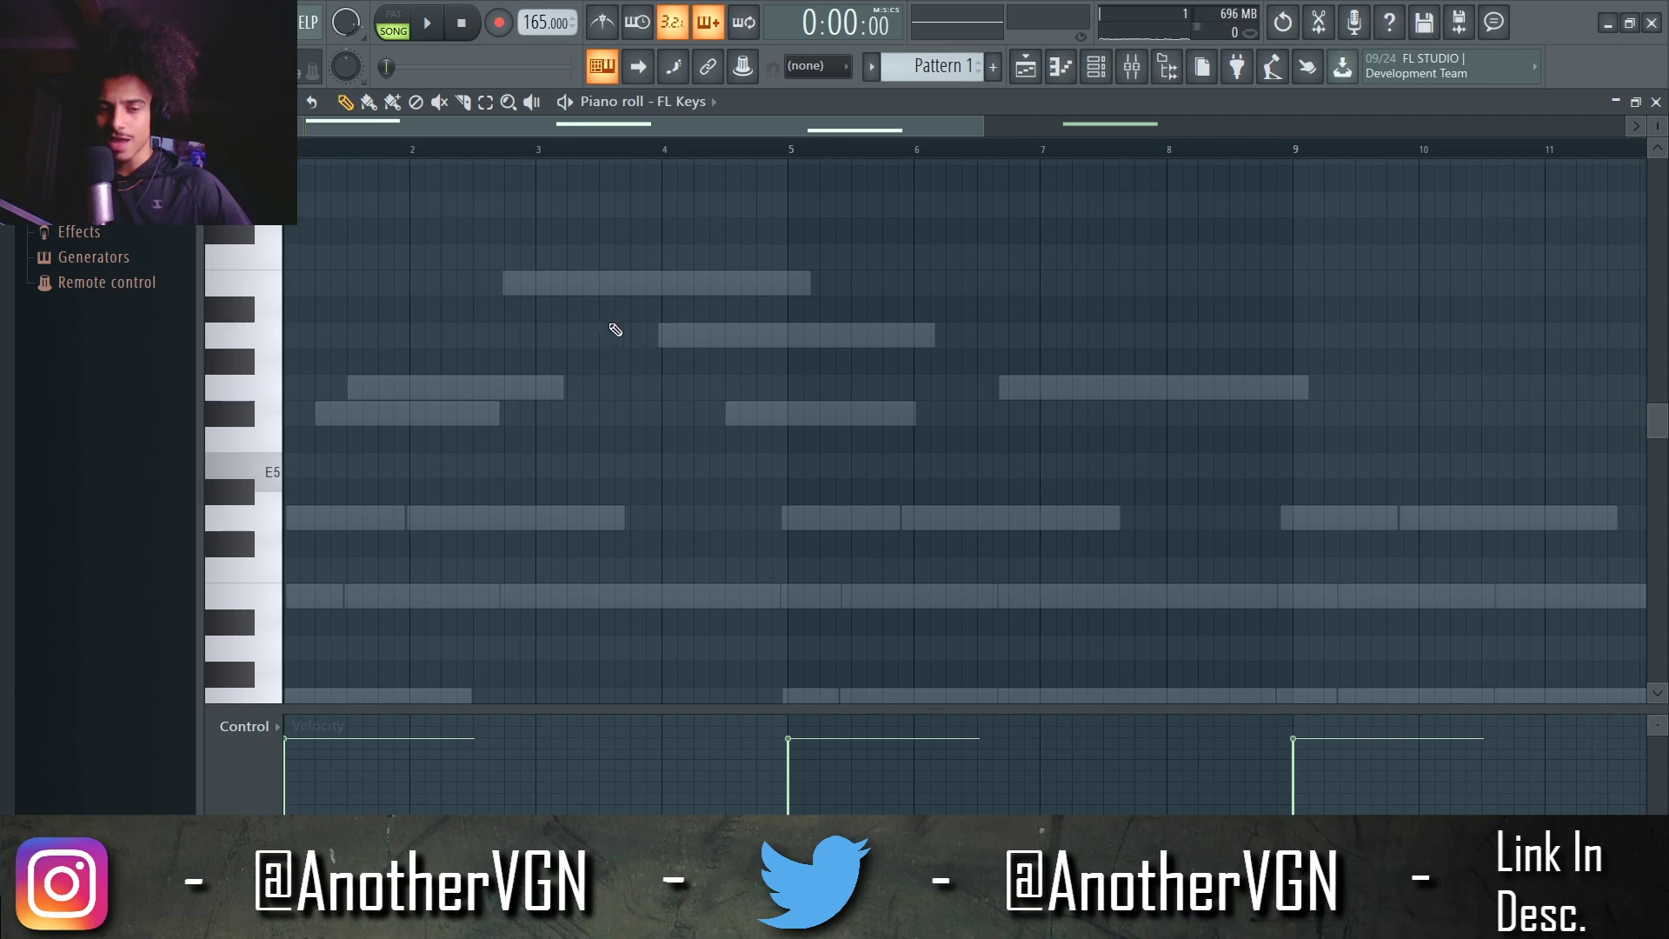
scroll(589, 365, down, 5)
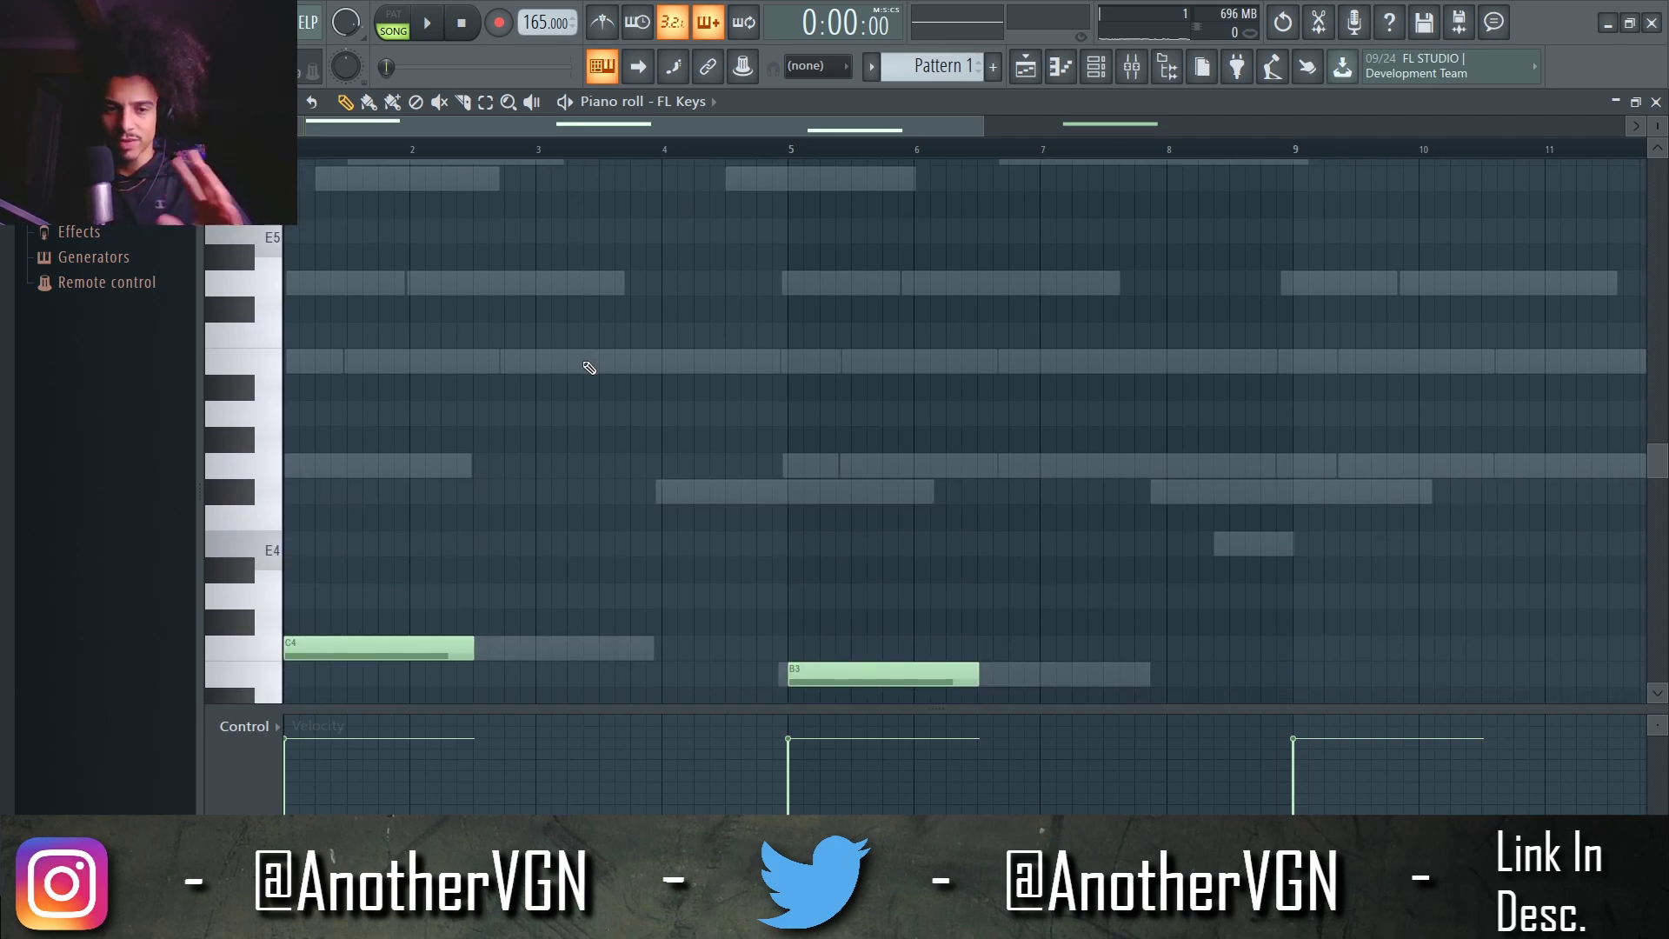
key(space)
scroll(383, 421, up, 5)
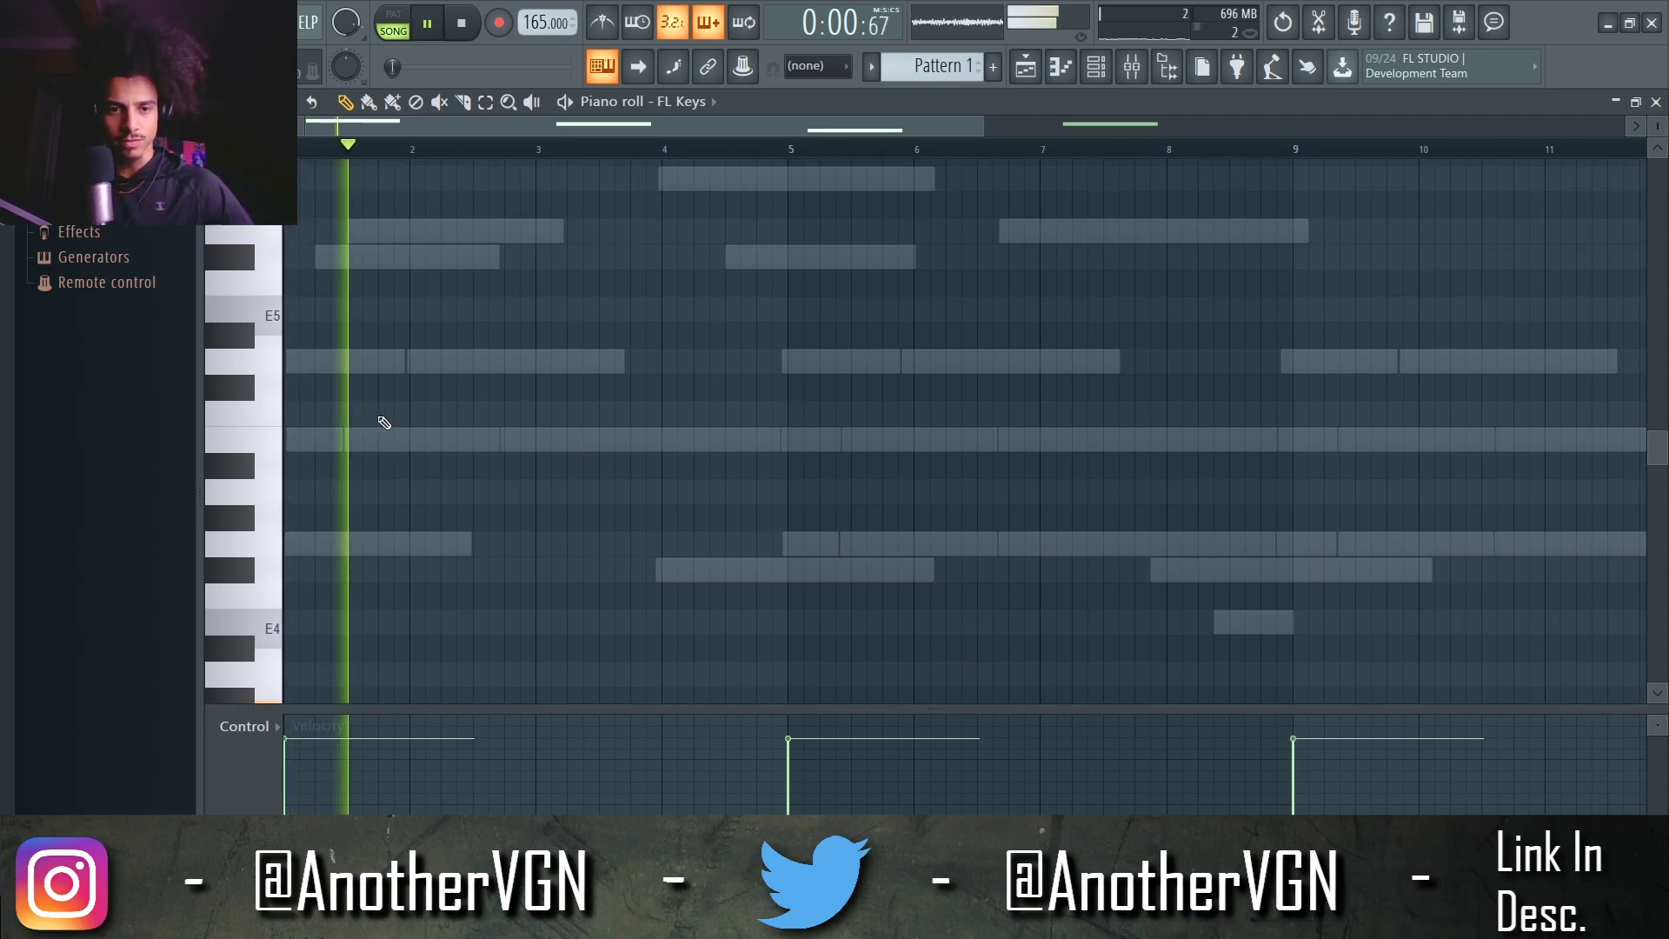
scroll(486, 400, up, 3)
scroll(578, 379, down, 1)
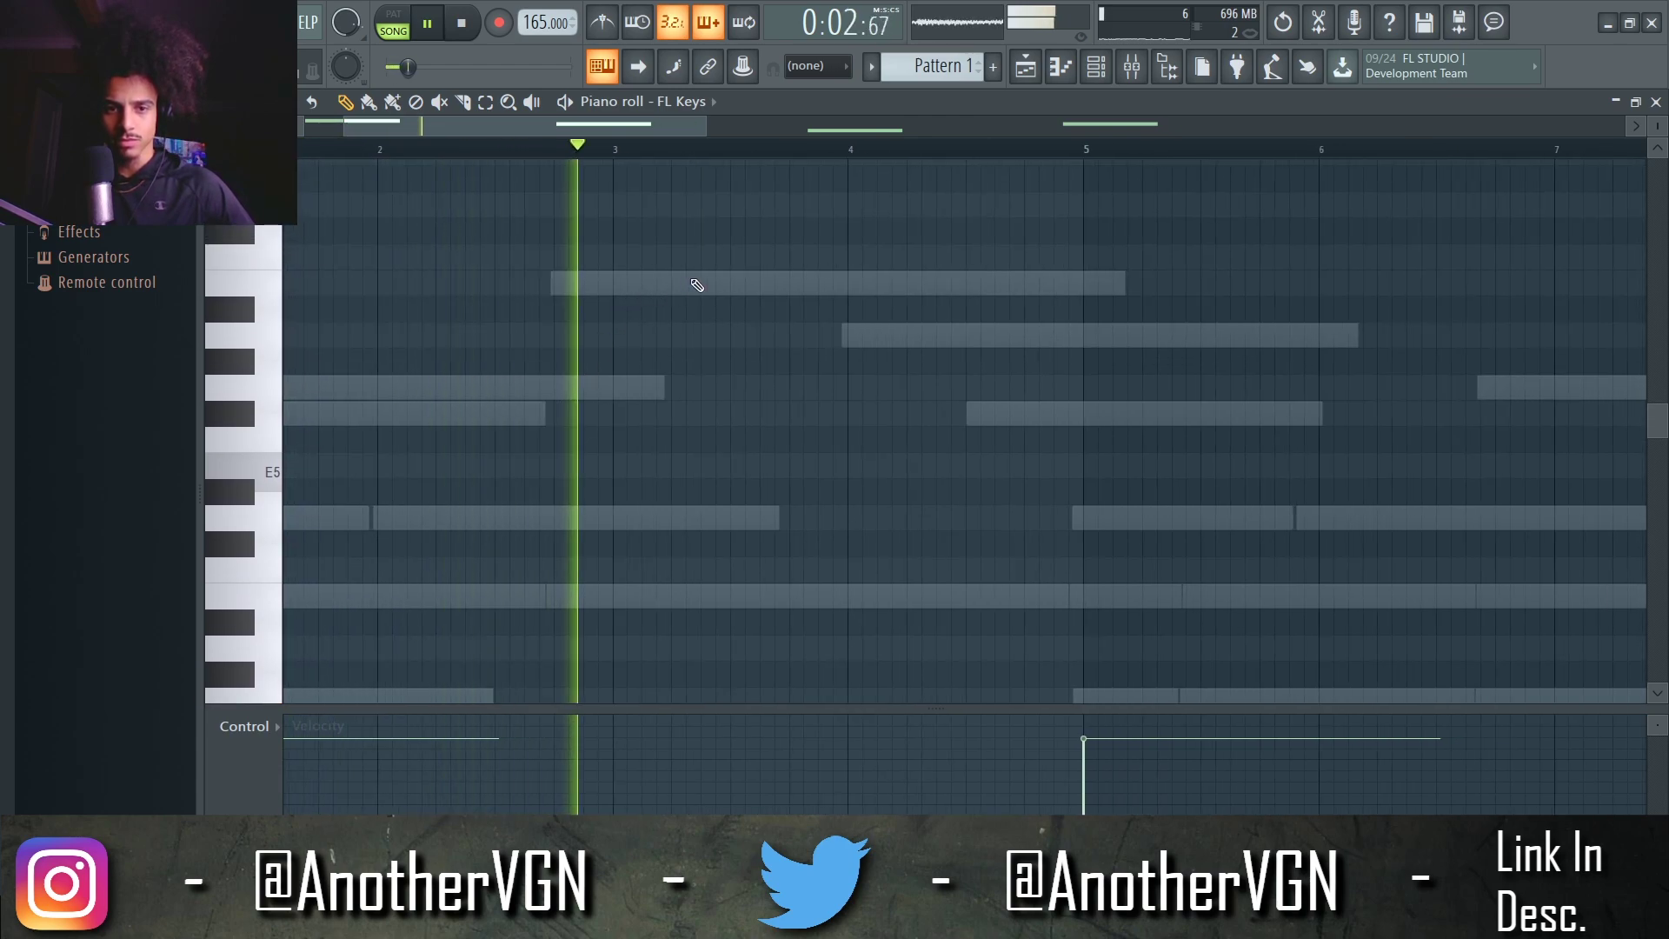
key(space)
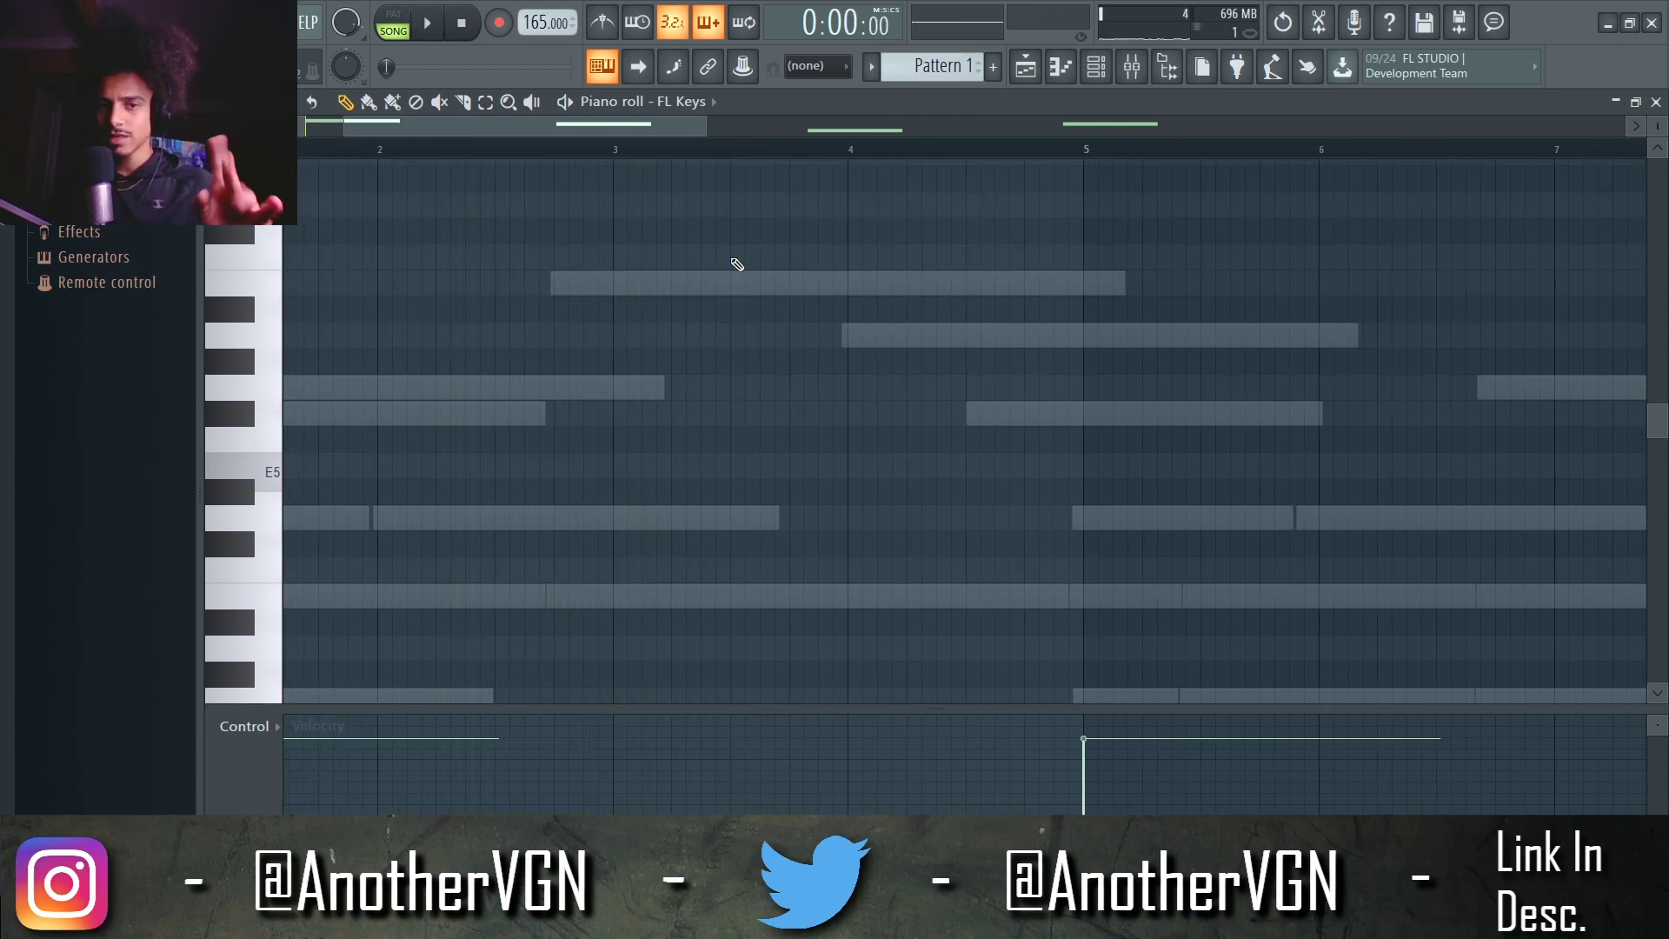
Set the playback start just before bar 3 and draw a shortened B5 note halfway through bar 3
click(600, 150)
key(space)
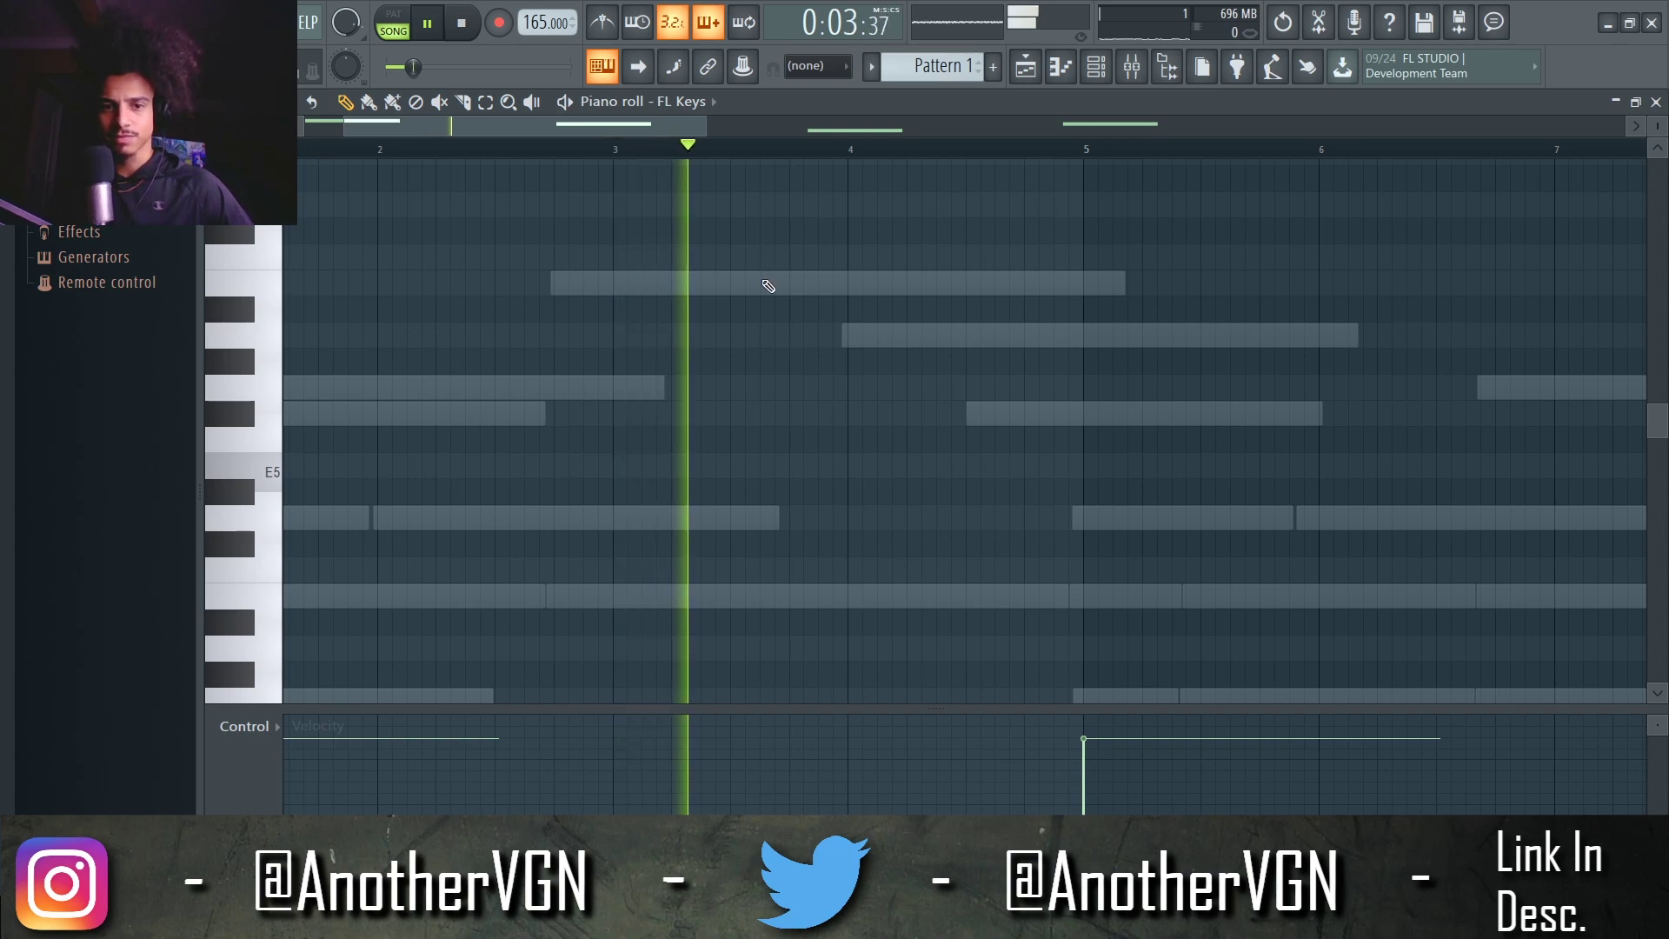
click(756, 283)
drag(756, 283, 741, 283)
key(space)
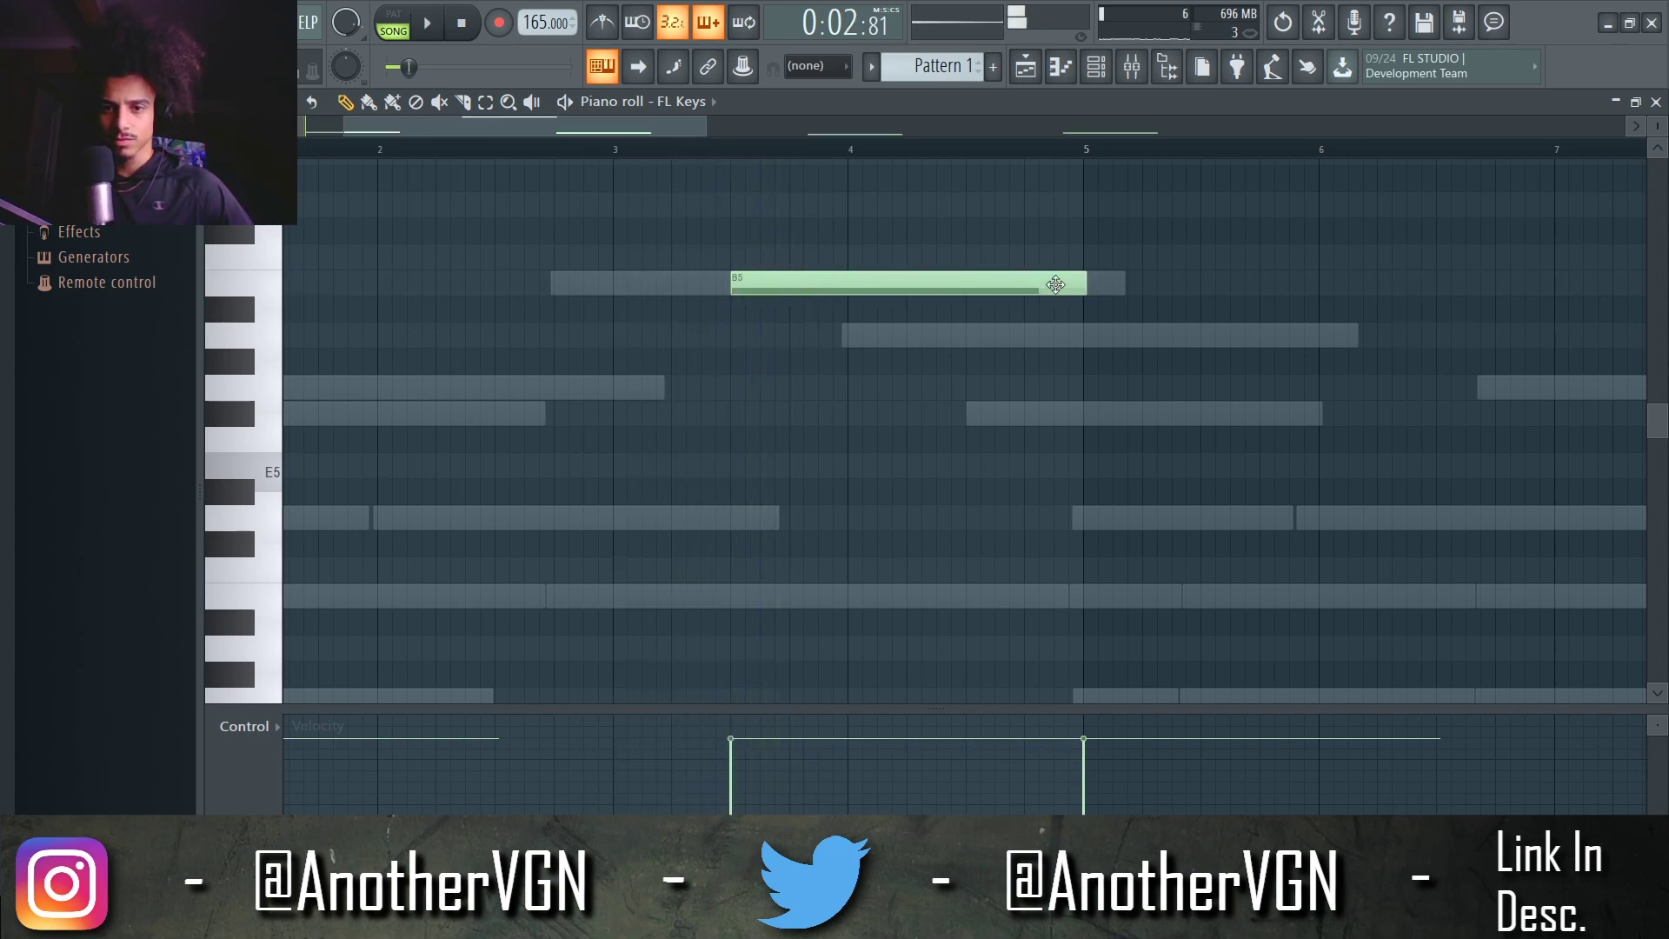
drag(1042, 286, 748, 286)
Add a short D6 note two steps after the B5 note, replaying the passage from bar 3
key(space)
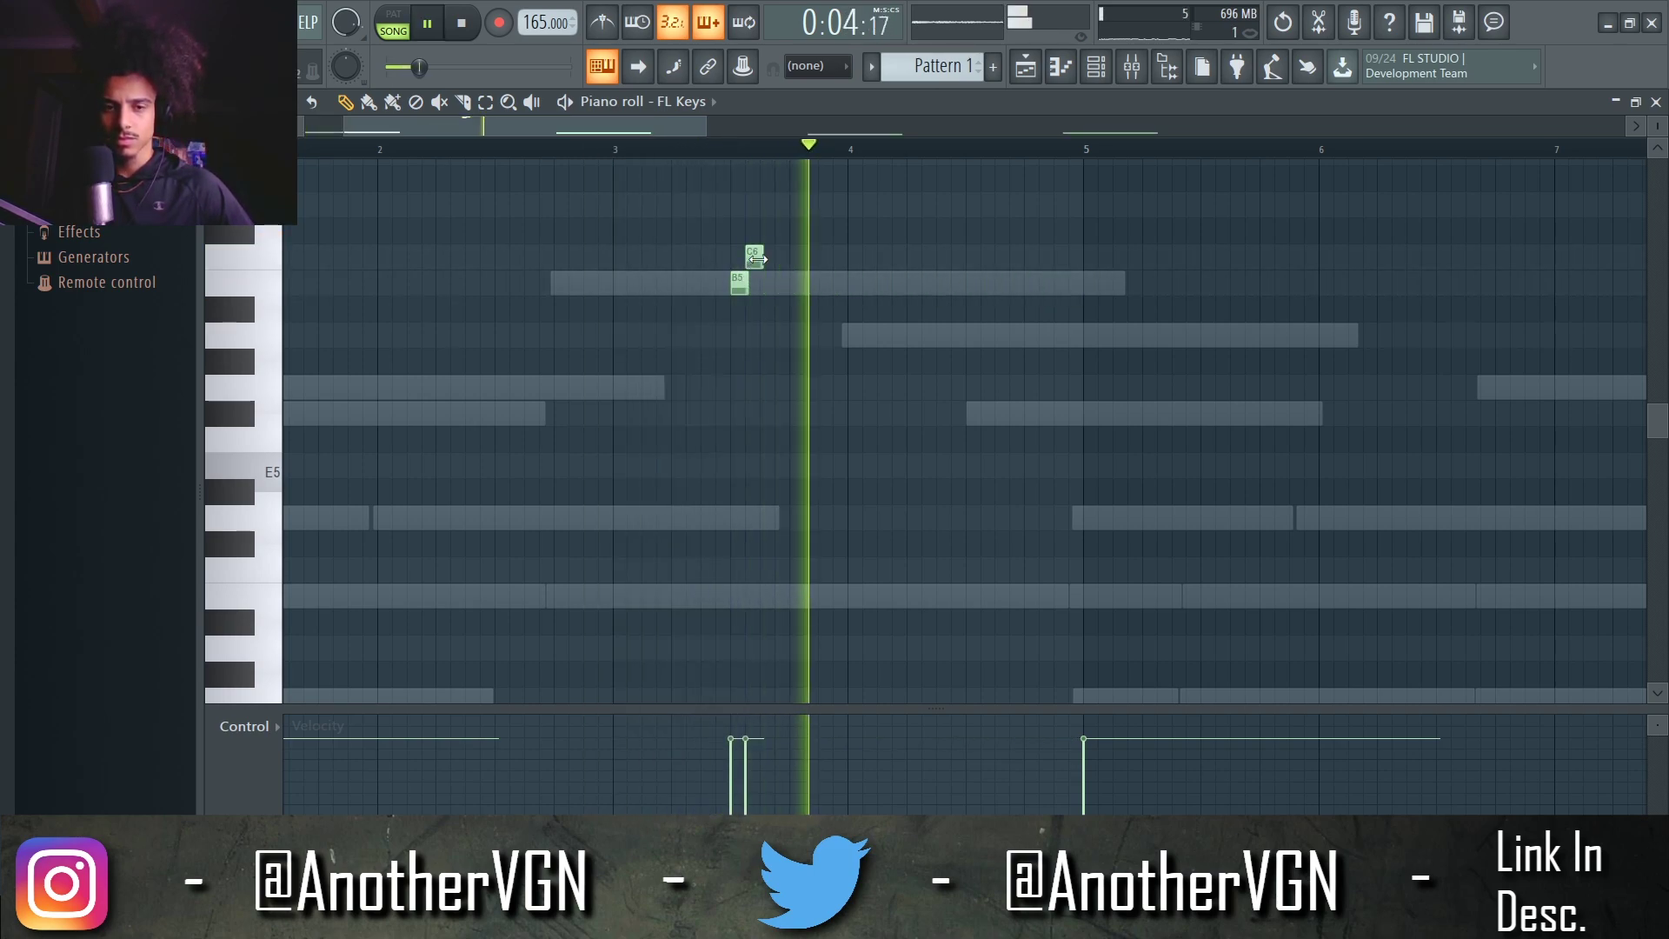
key(space)
key(space)
click(764, 201)
key(space)
key(space)
scroll(783, 235, up, 4)
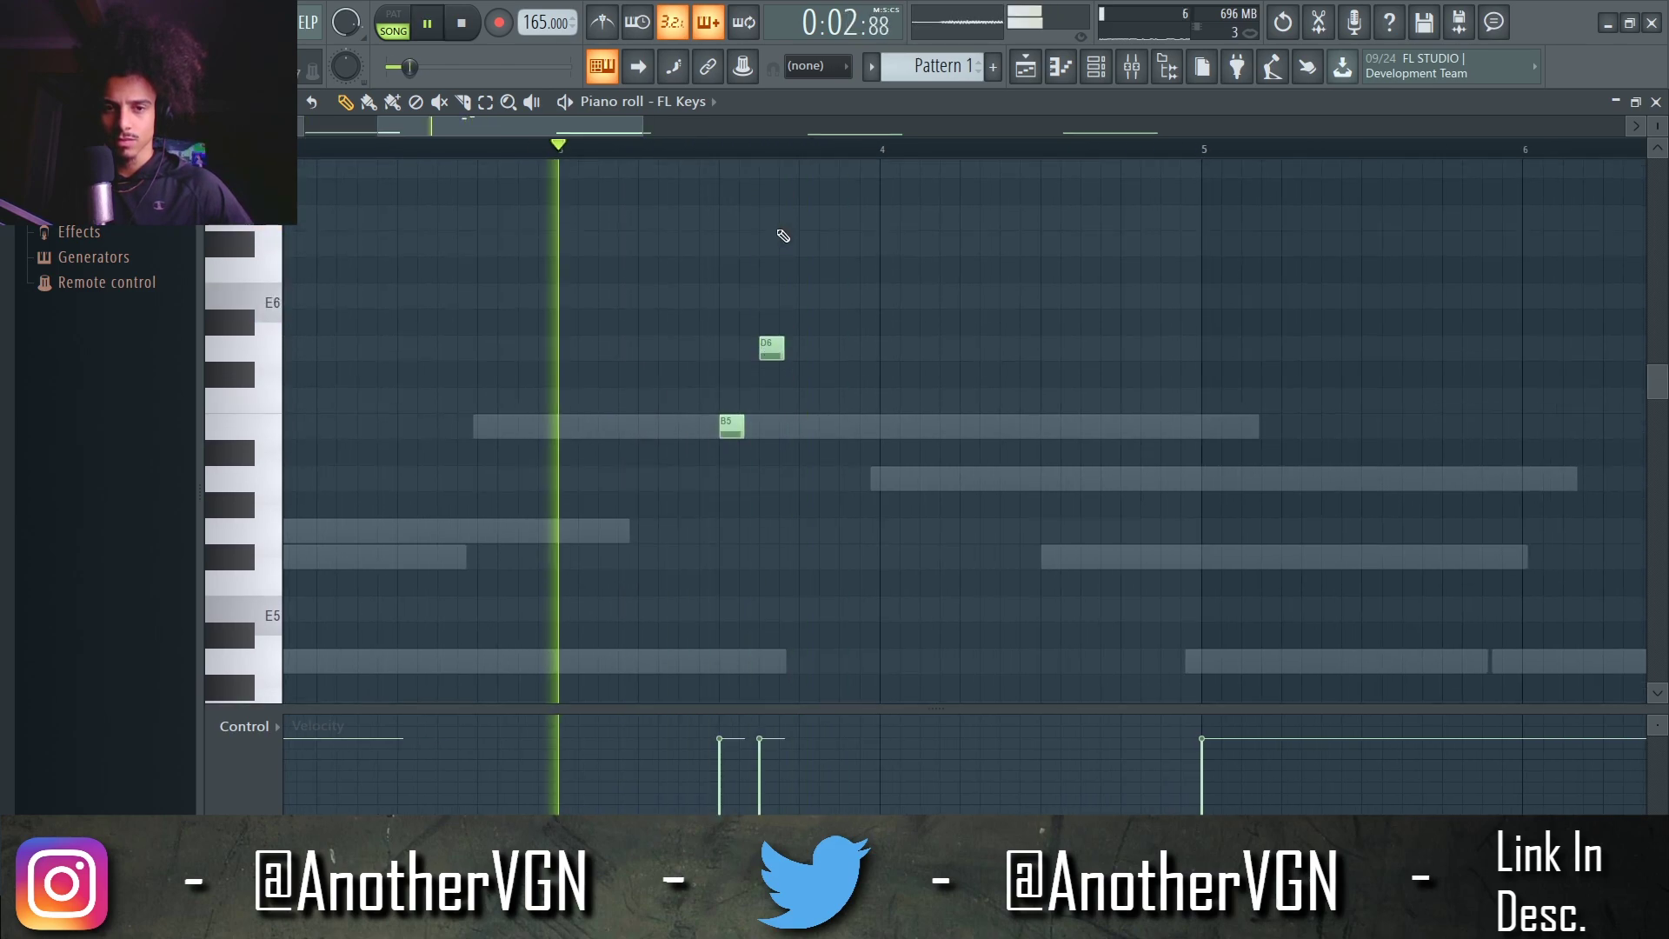
Add a short E6 note two steps after the D6 note and play the passage again
click(807, 383)
key(space)
key(space)
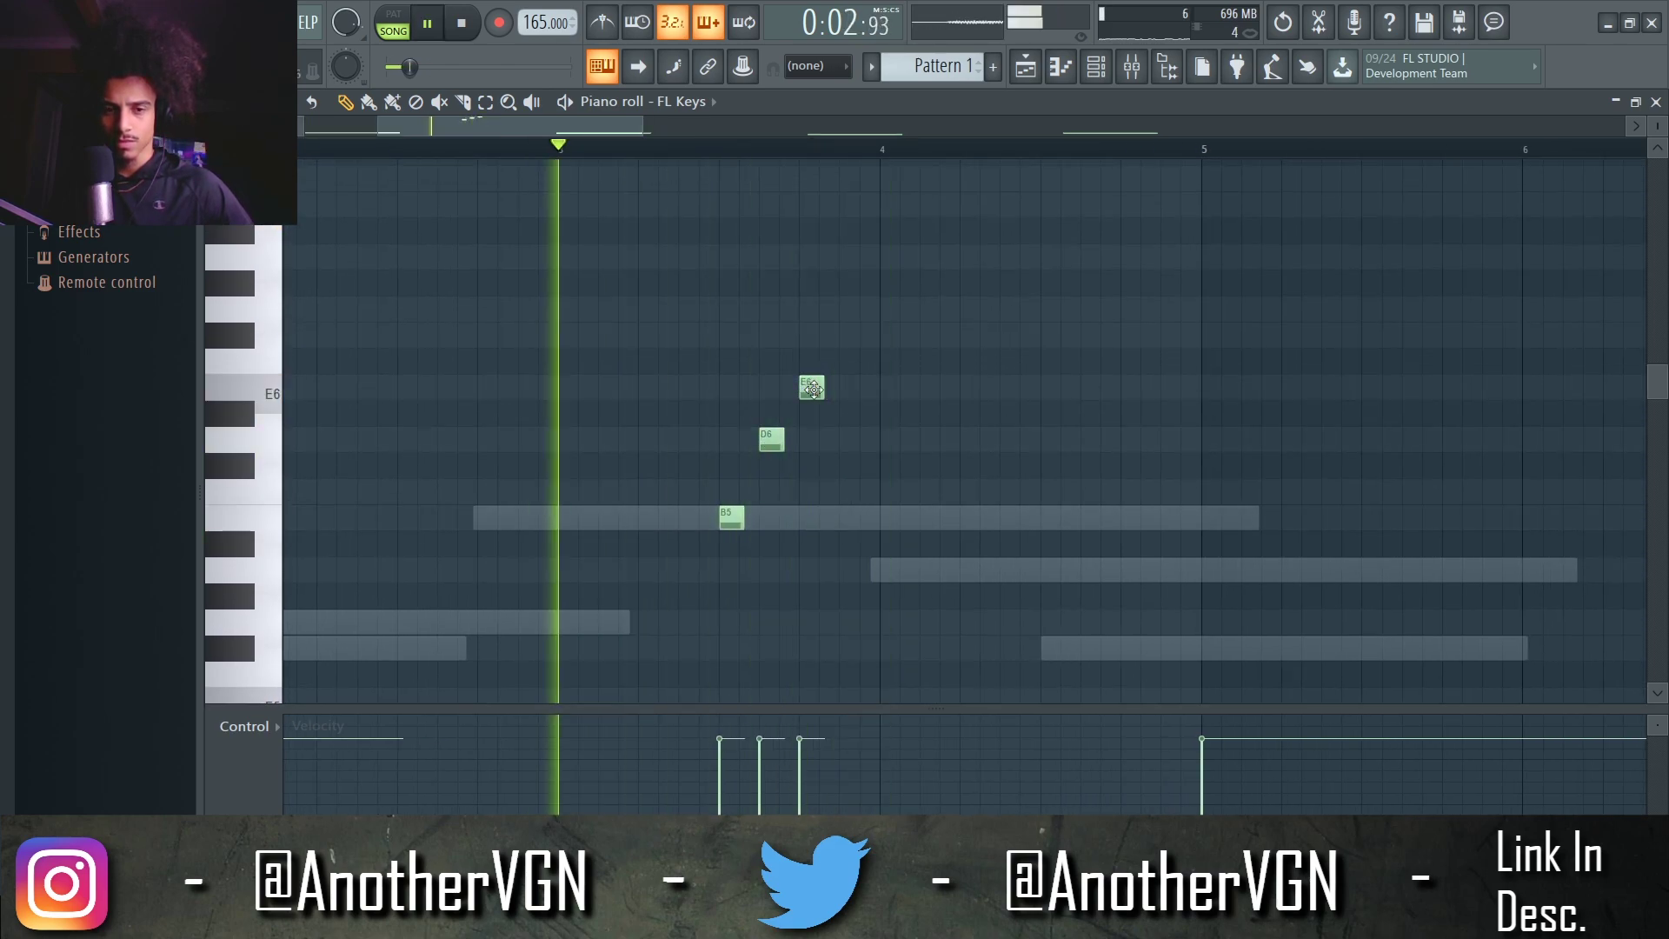
scroll(762, 339, up, 3)
key(space)
Set the piano roll snap to none and place a short F#6 note off the grid just after the E6 start
click(311, 102)
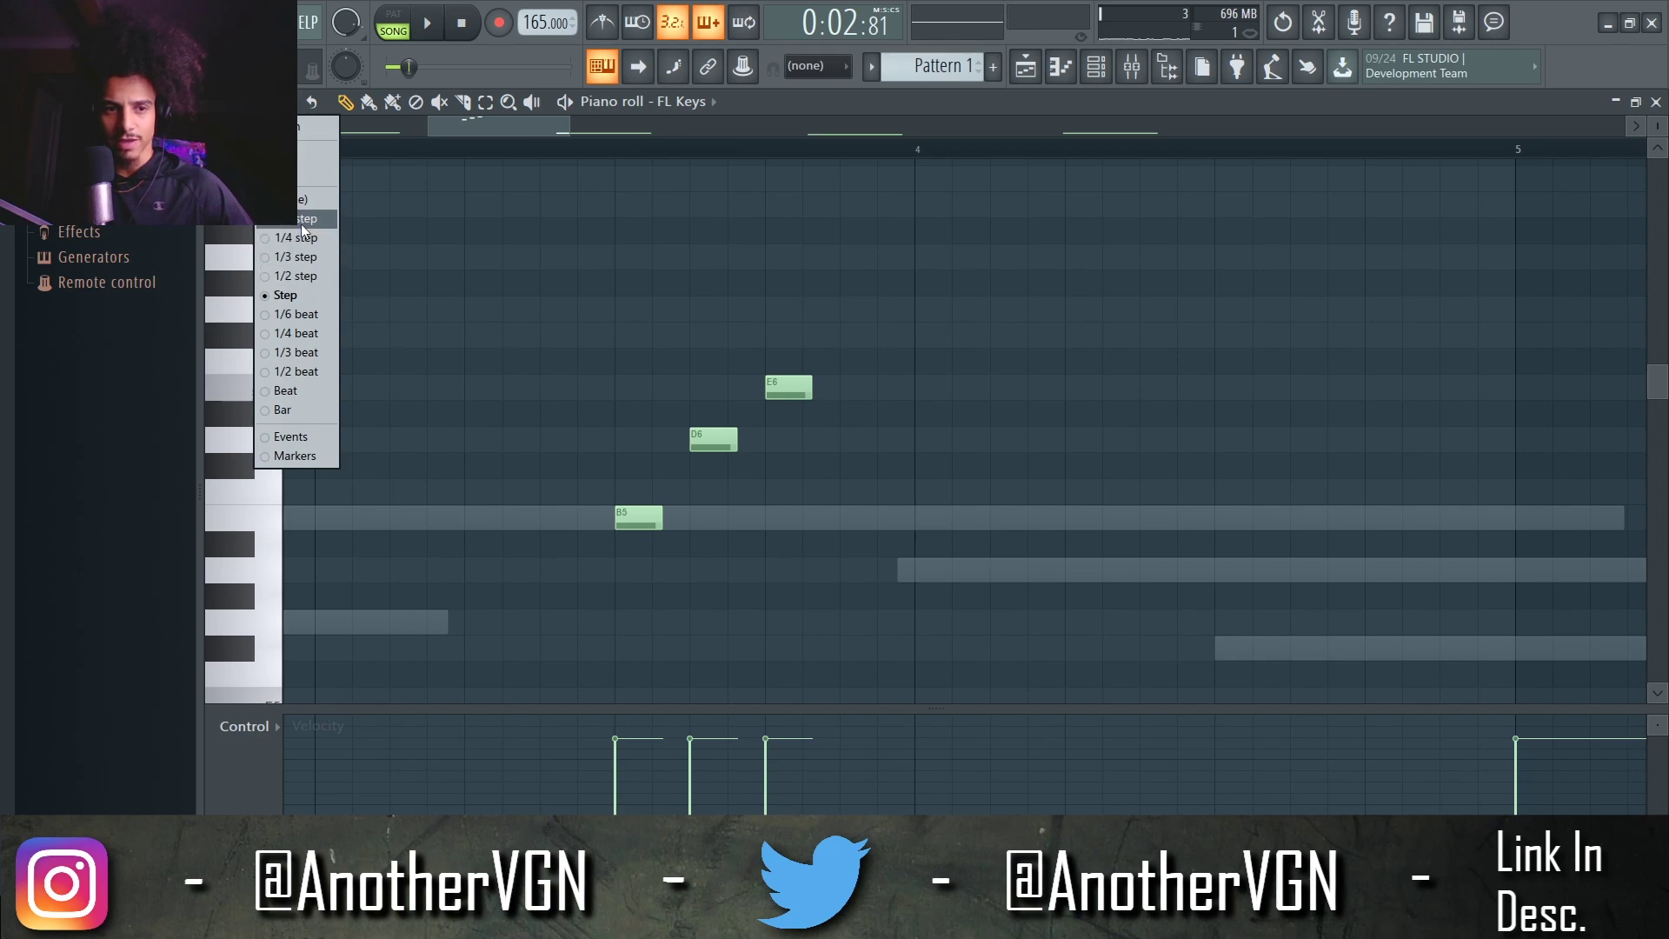
click(299, 199)
key(space)
click(794, 333)
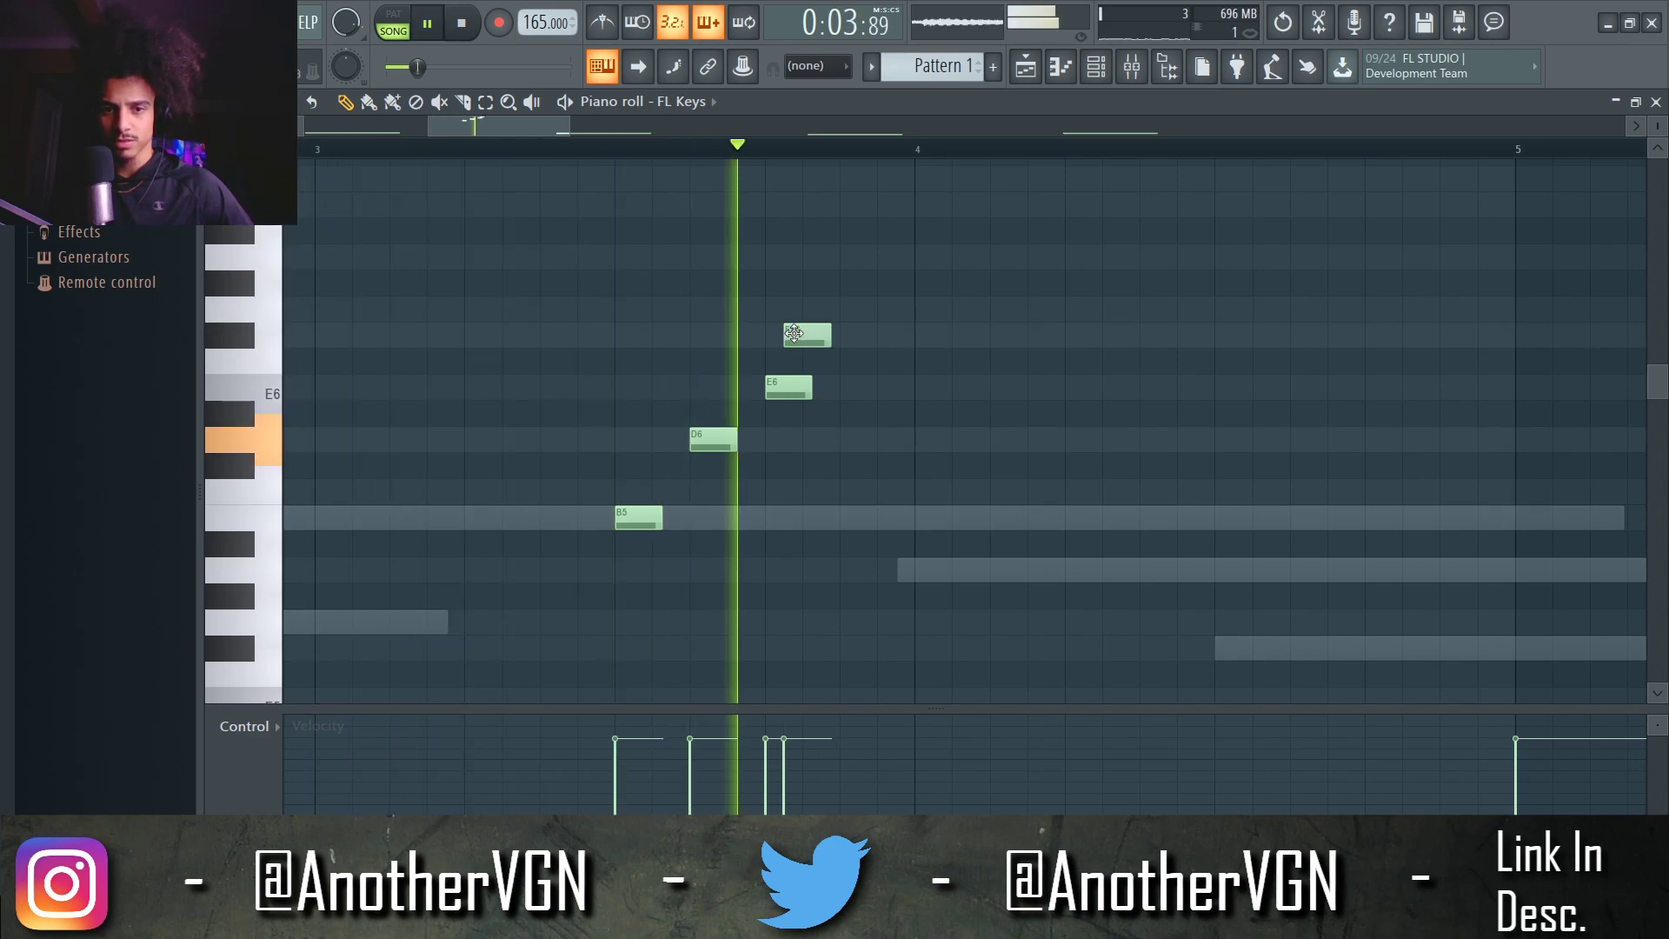
scroll(793, 332, down, 1)
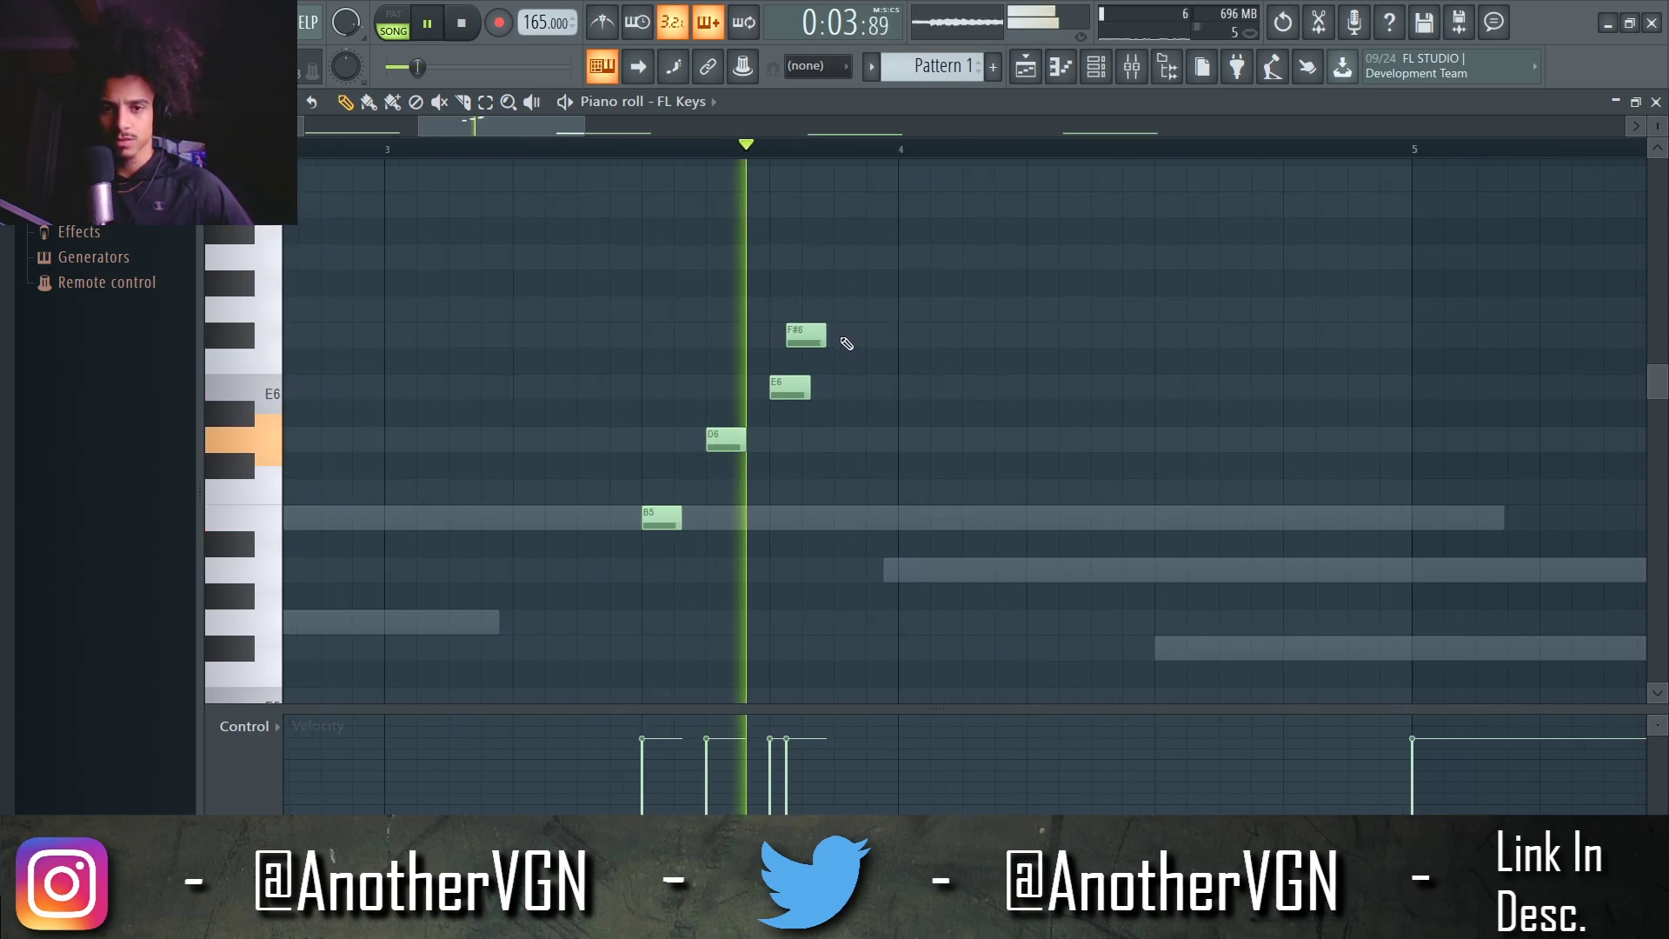
Continue the melody with a short D6 at bar 4, a short B5 one beat later and a longer A5 halfway through the bar
click(866, 310)
right_click(867, 309)
scroll(880, 323, up, 1)
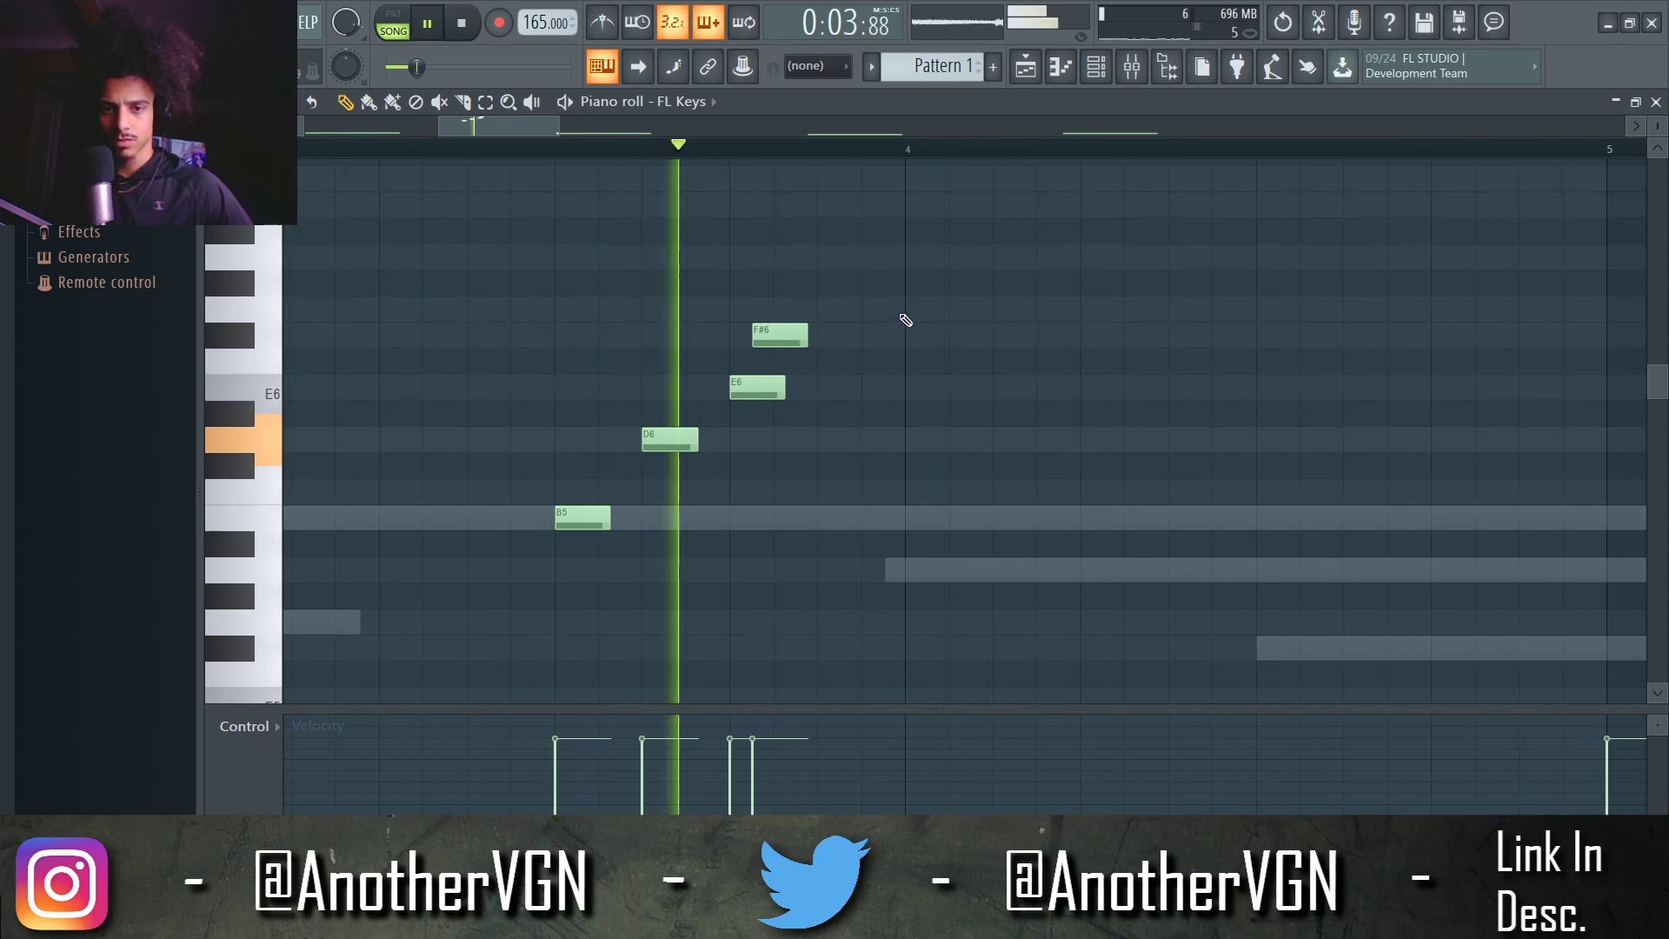
click(907, 309)
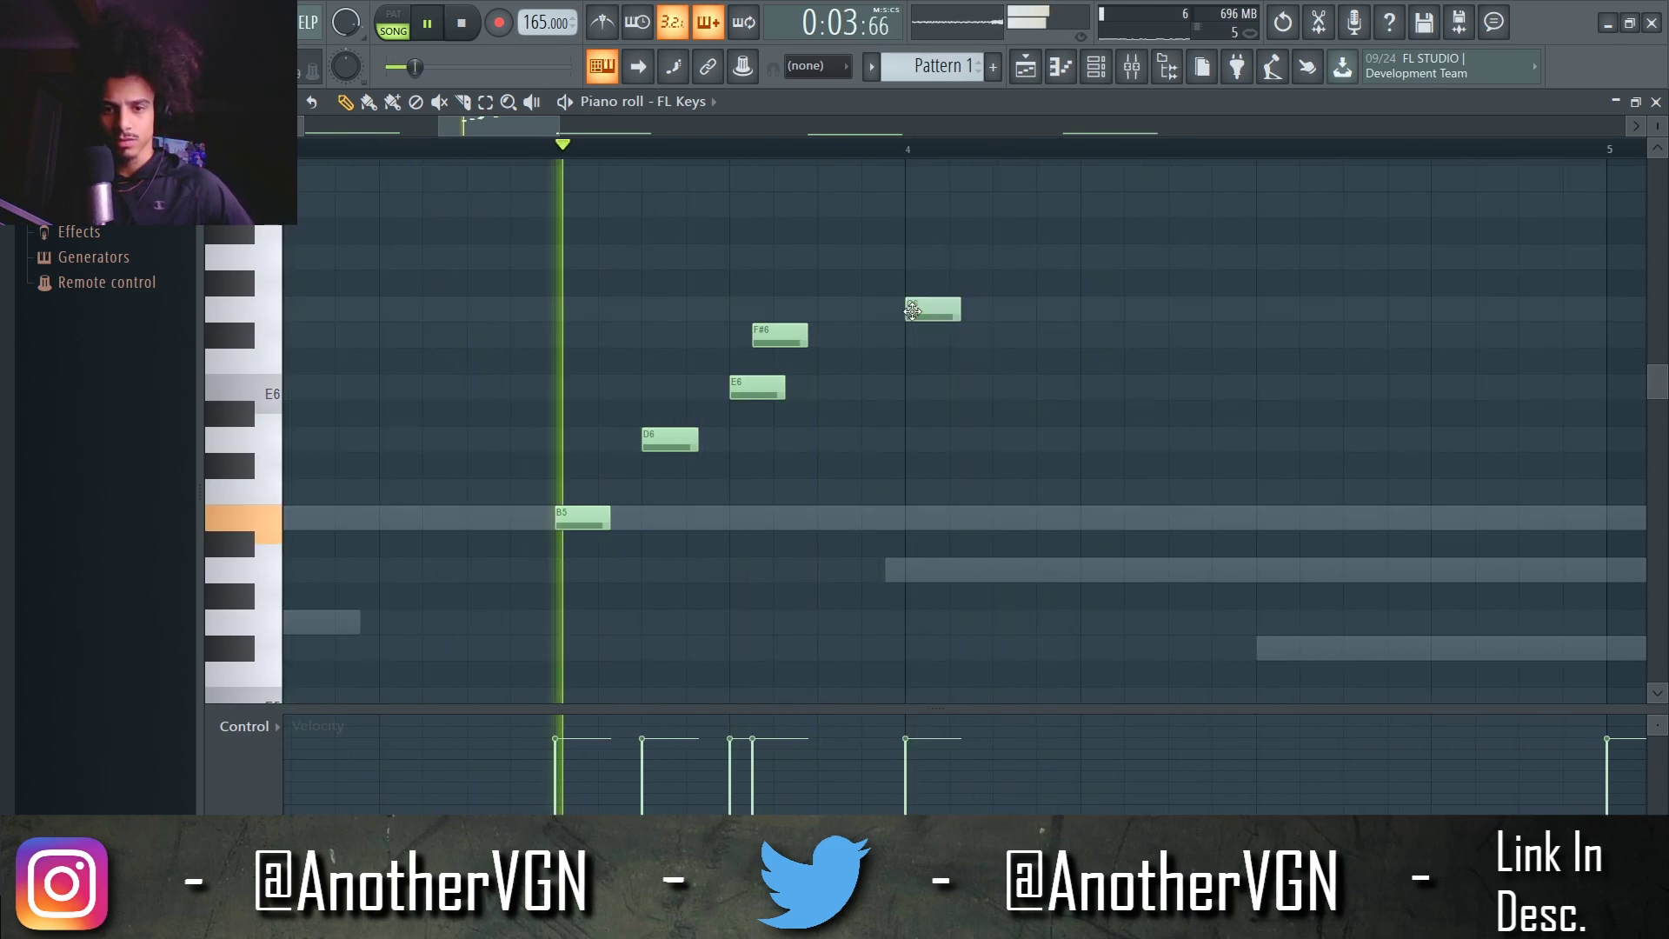
click(1107, 337)
key(space)
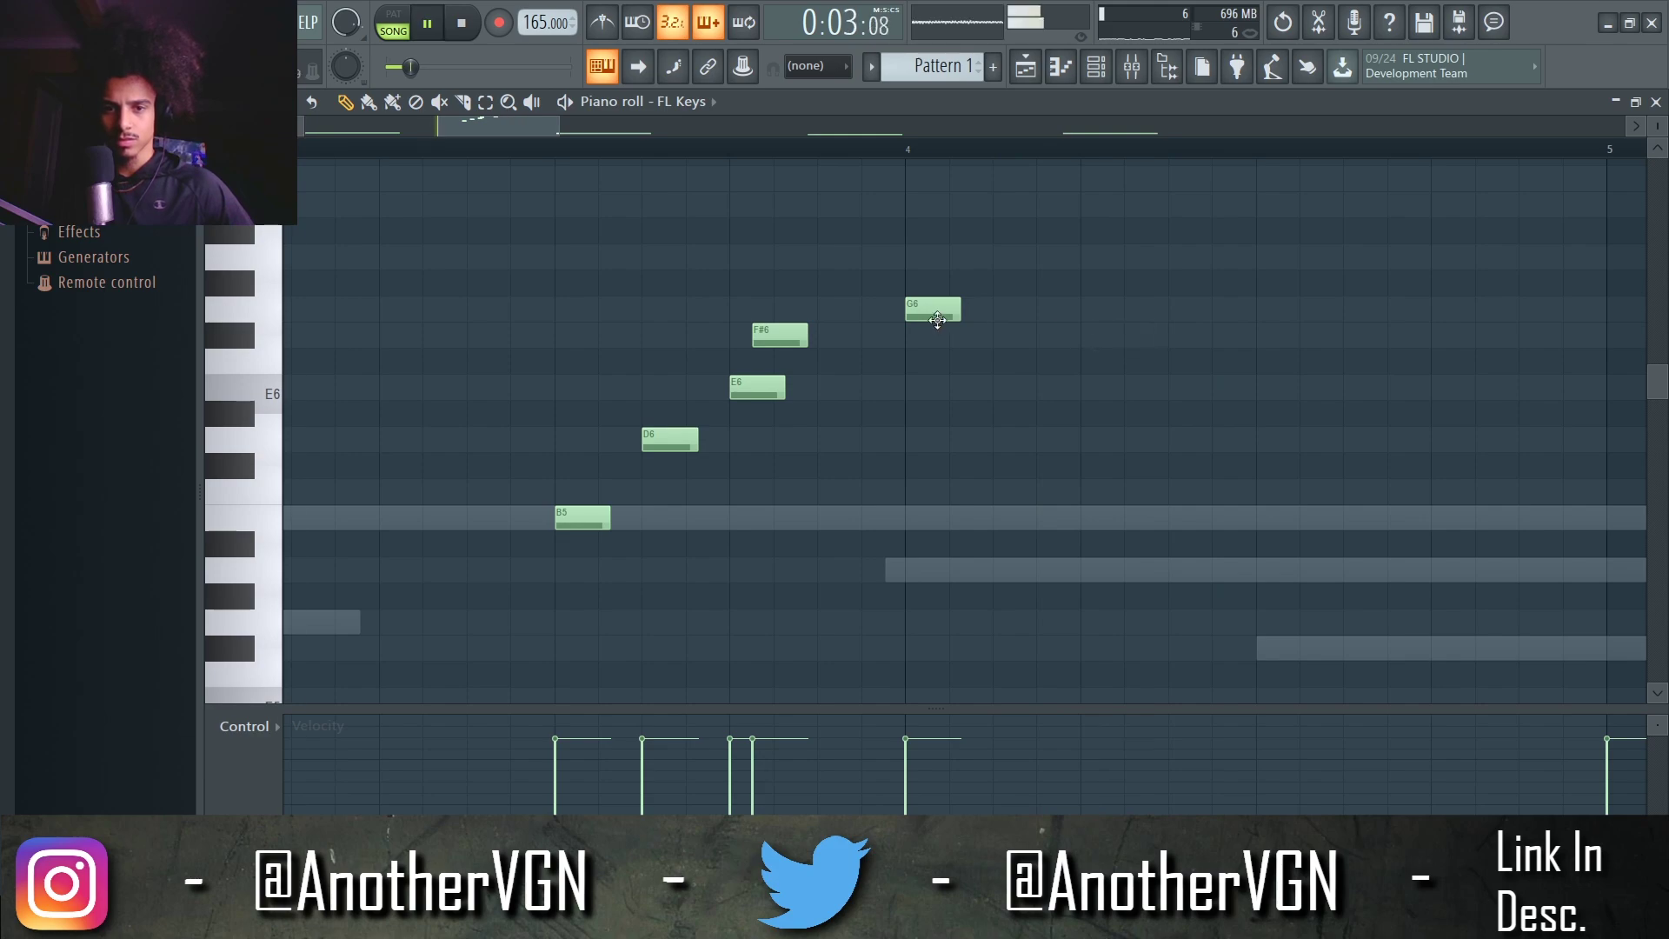
drag(937, 321, 930, 584)
key(space)
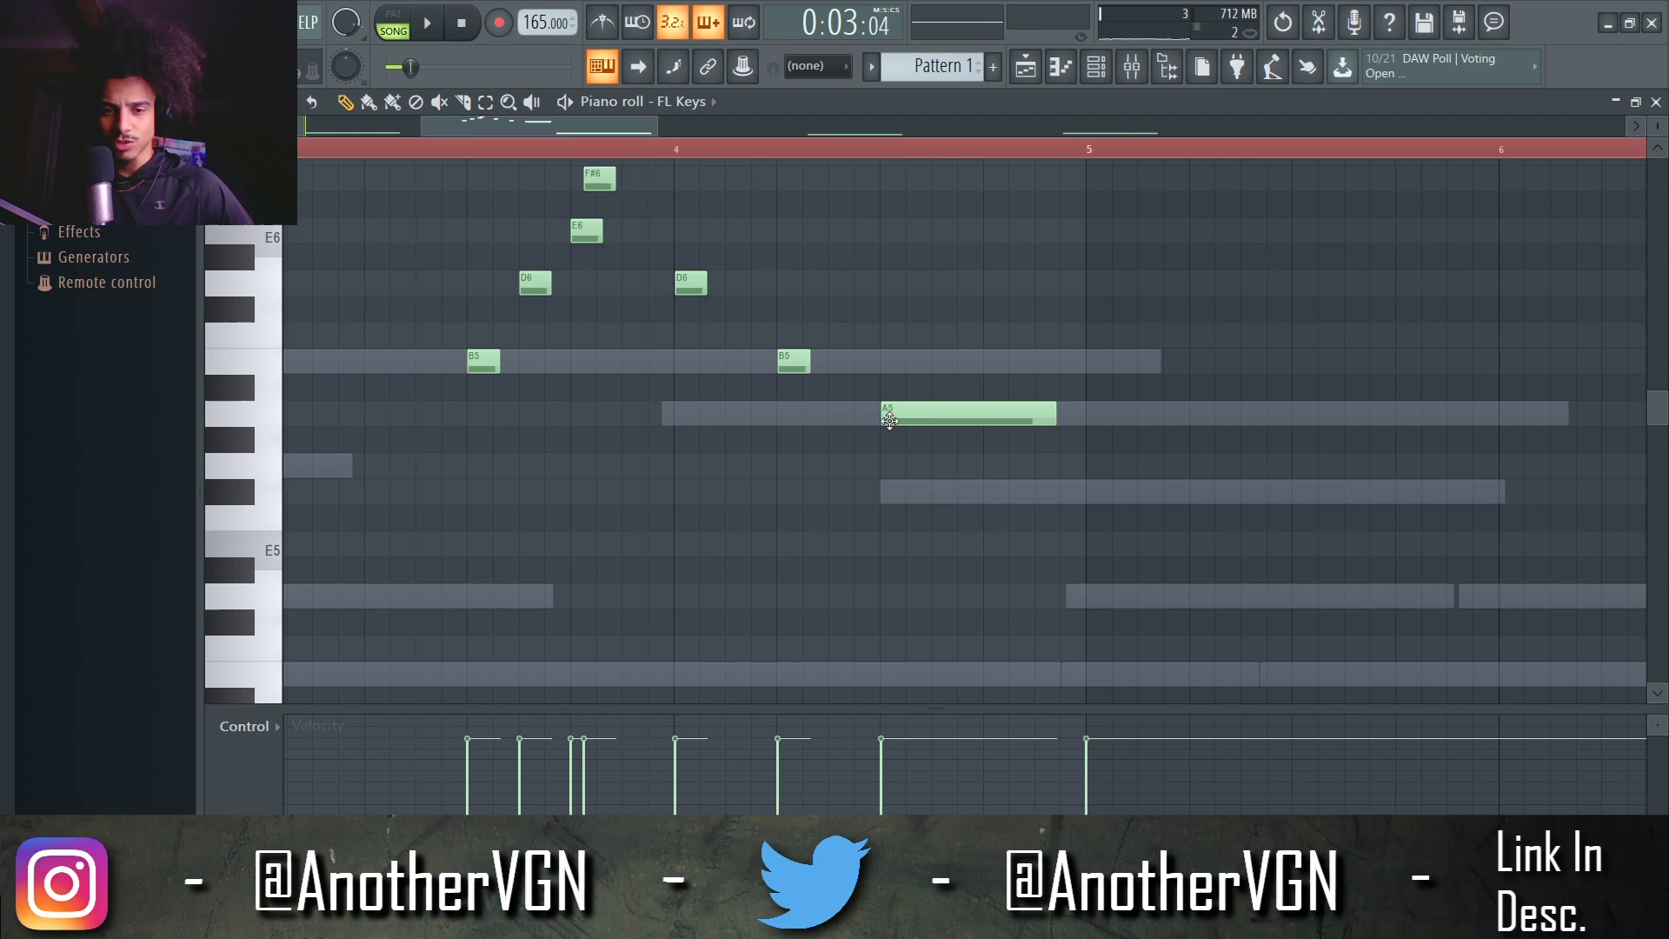
Try G and C as root notes for the piano roll's scale highlighting while examining the FL Keys notes
scroll(889, 421, down, 3)
scroll(894, 416, down, 2)
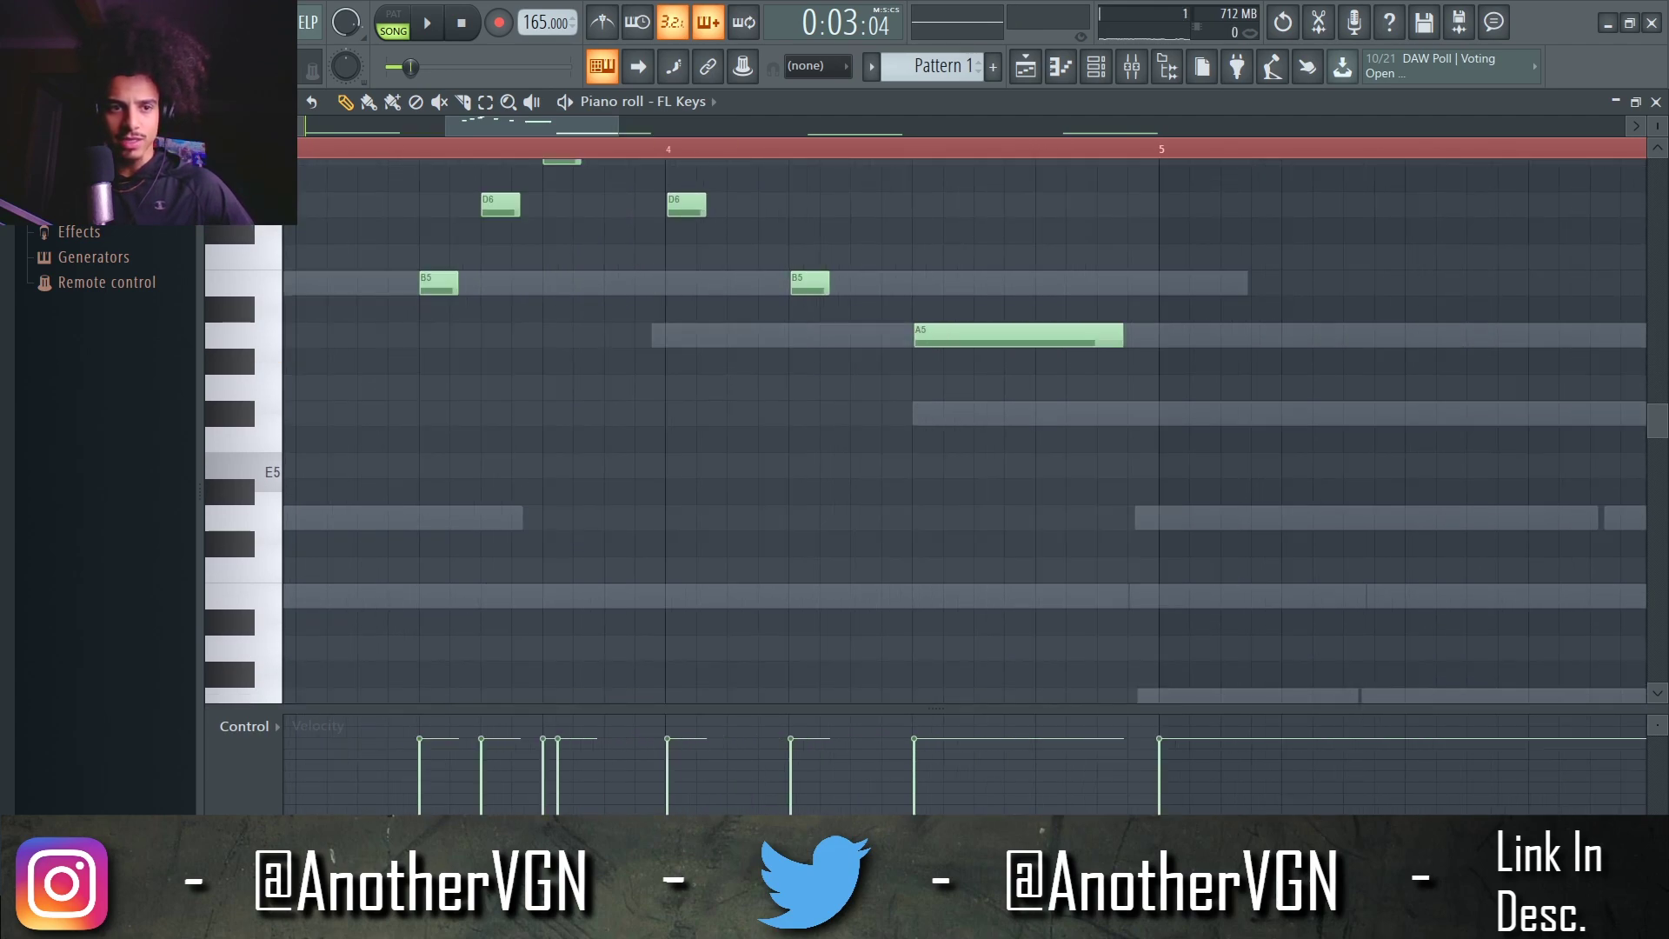
click(216, 102)
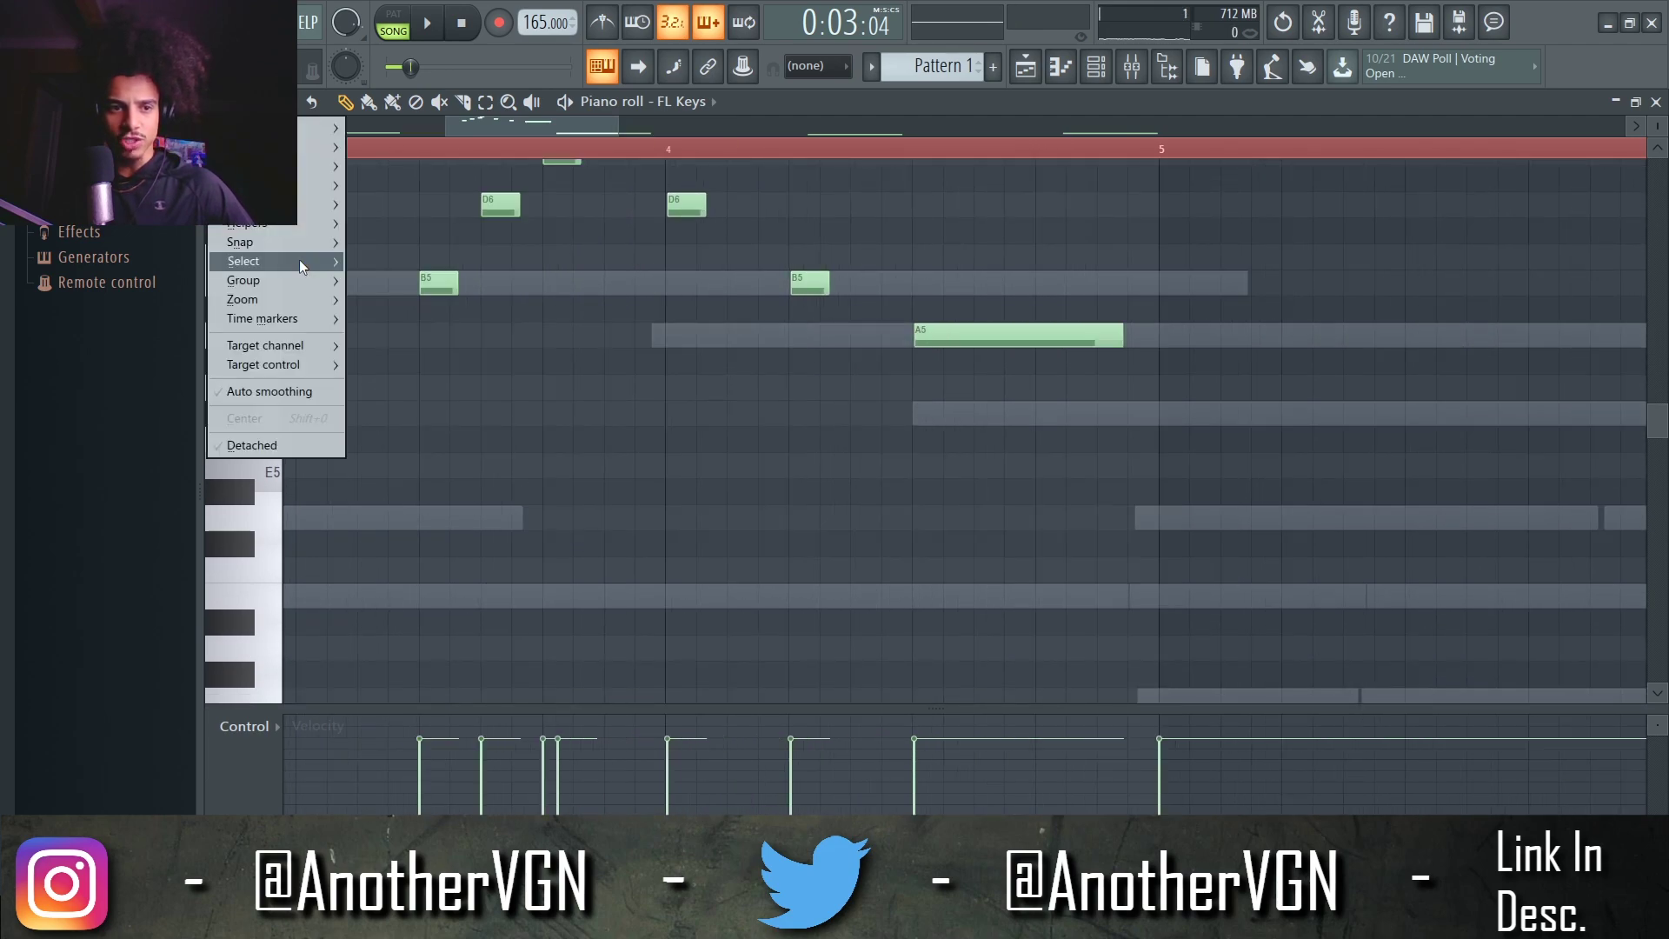
mouse_move(290, 227)
mouse_move(413, 243)
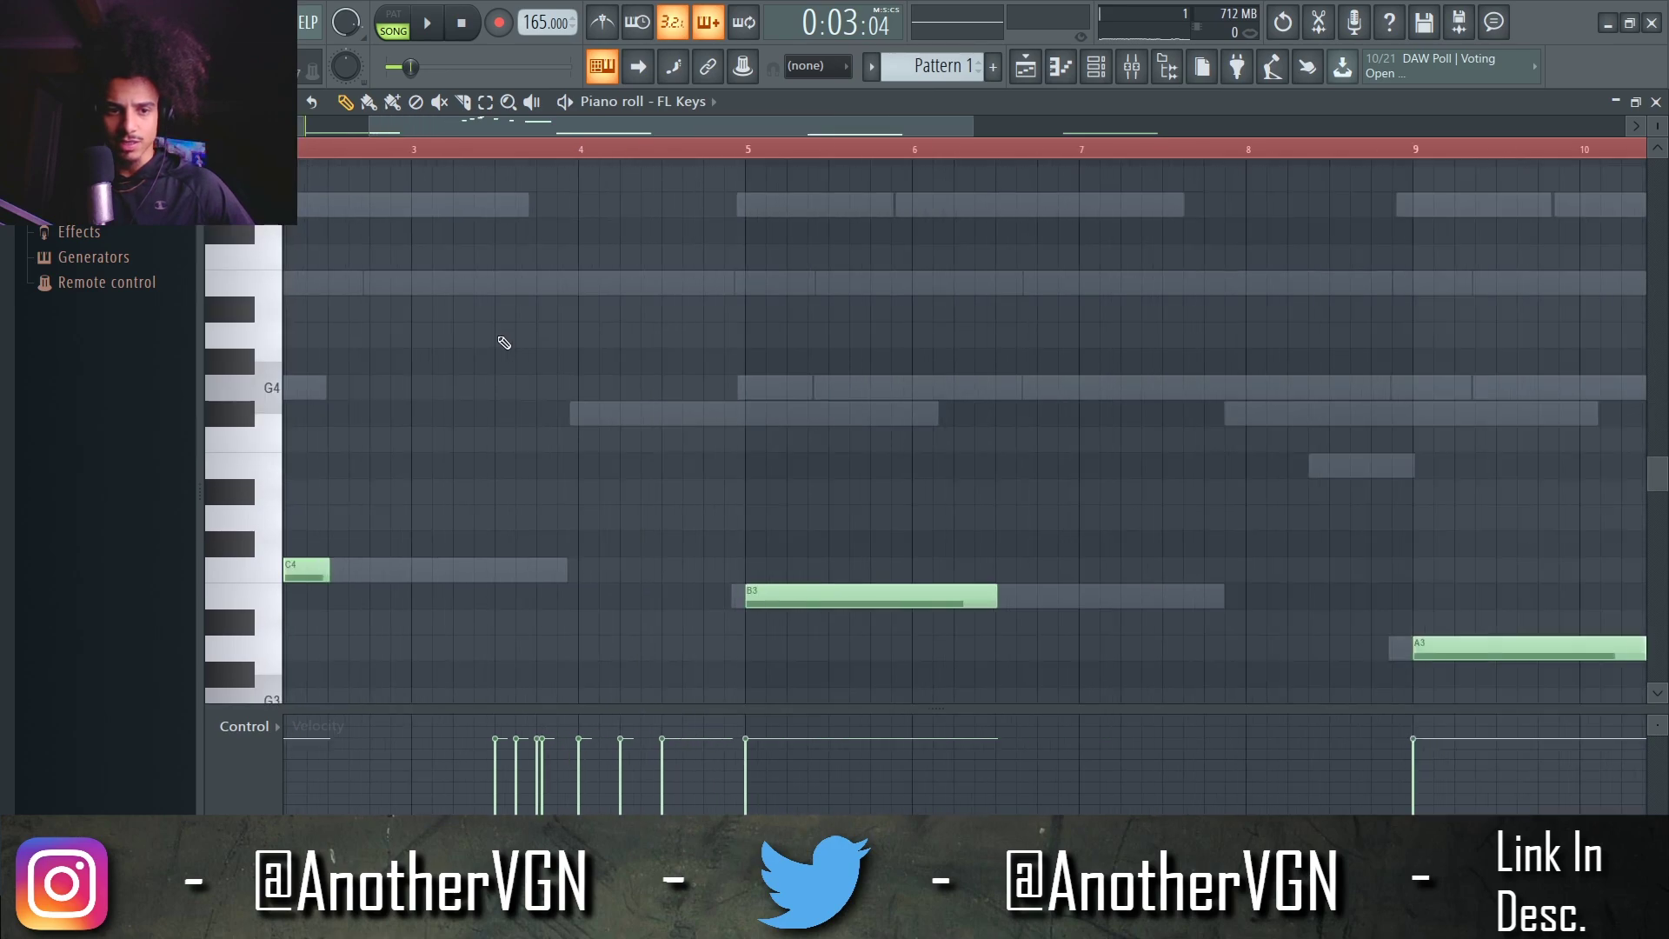
scroll(500, 342, down, 3)
scroll(417, 362, down, 4)
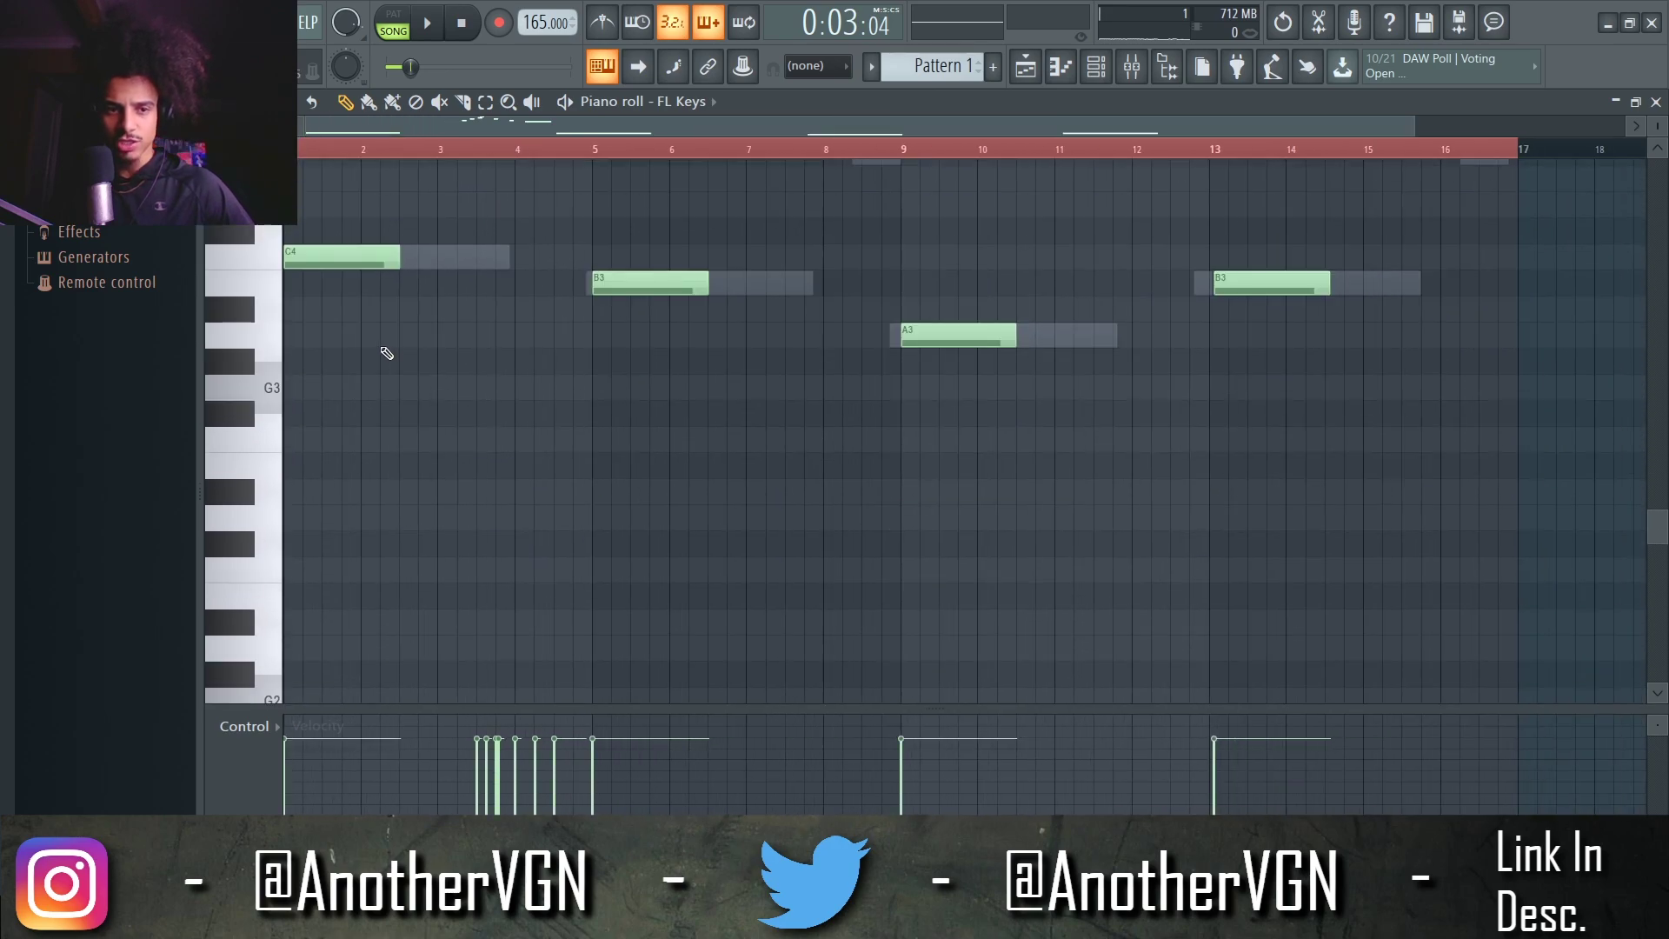
scroll(335, 355, down, 1)
scroll(298, 324, up, 7)
click(216, 102)
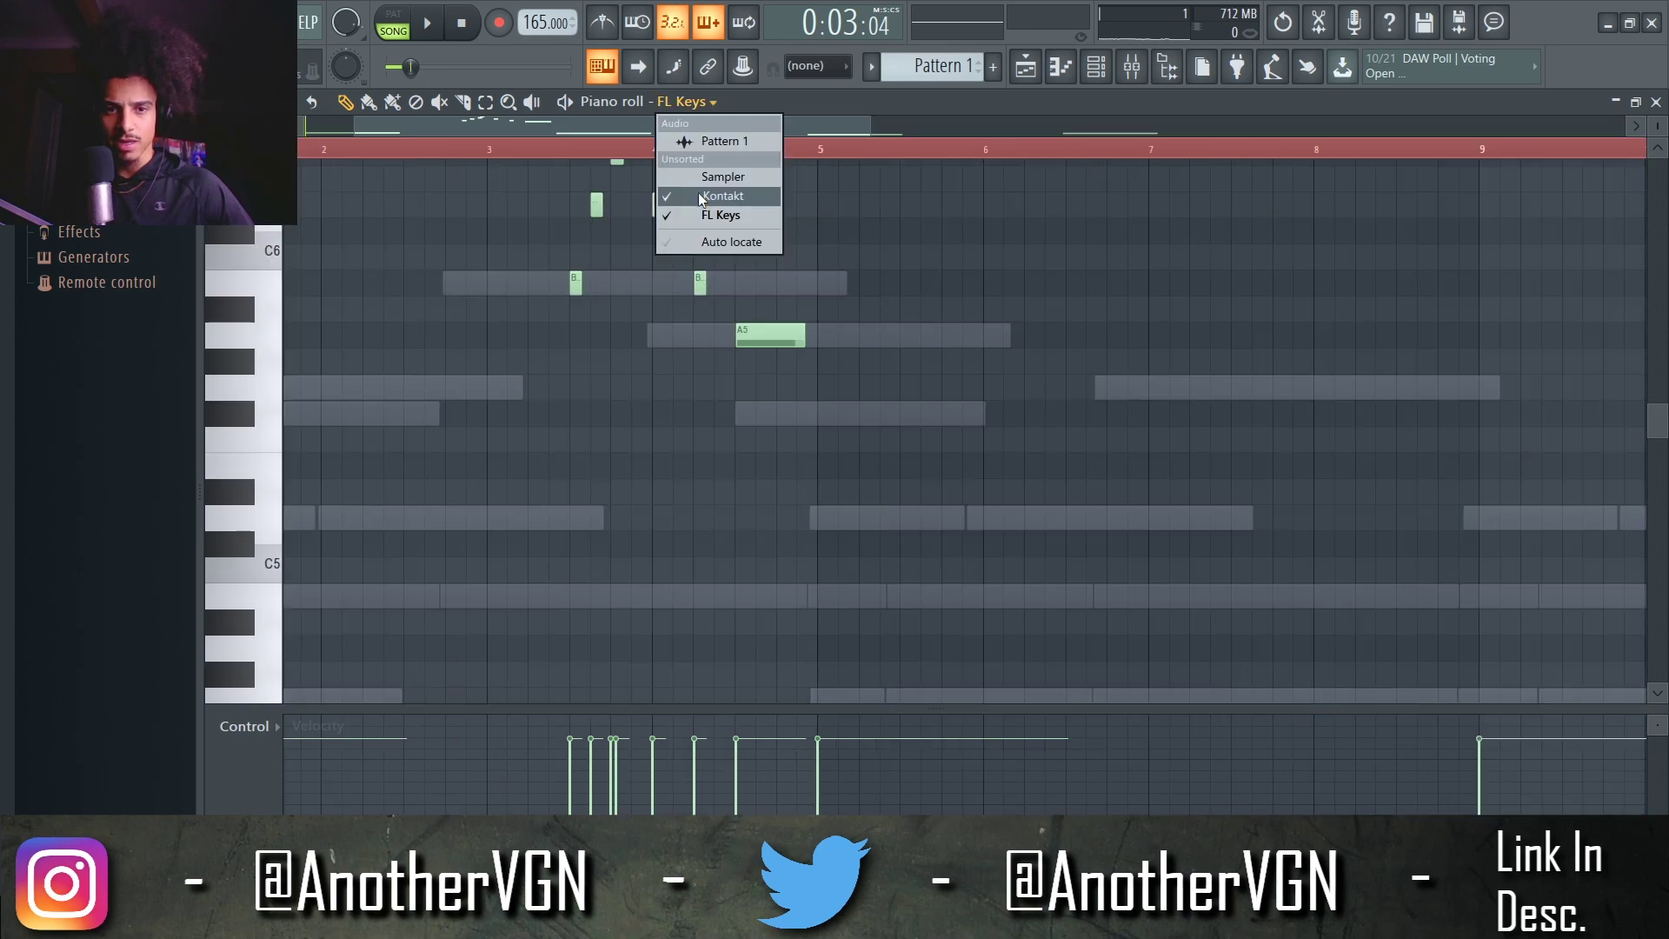
Cut the notes from the Kontakt channel and return to the FL Keys piano roll
click(697, 194)
key(ctrl+x)
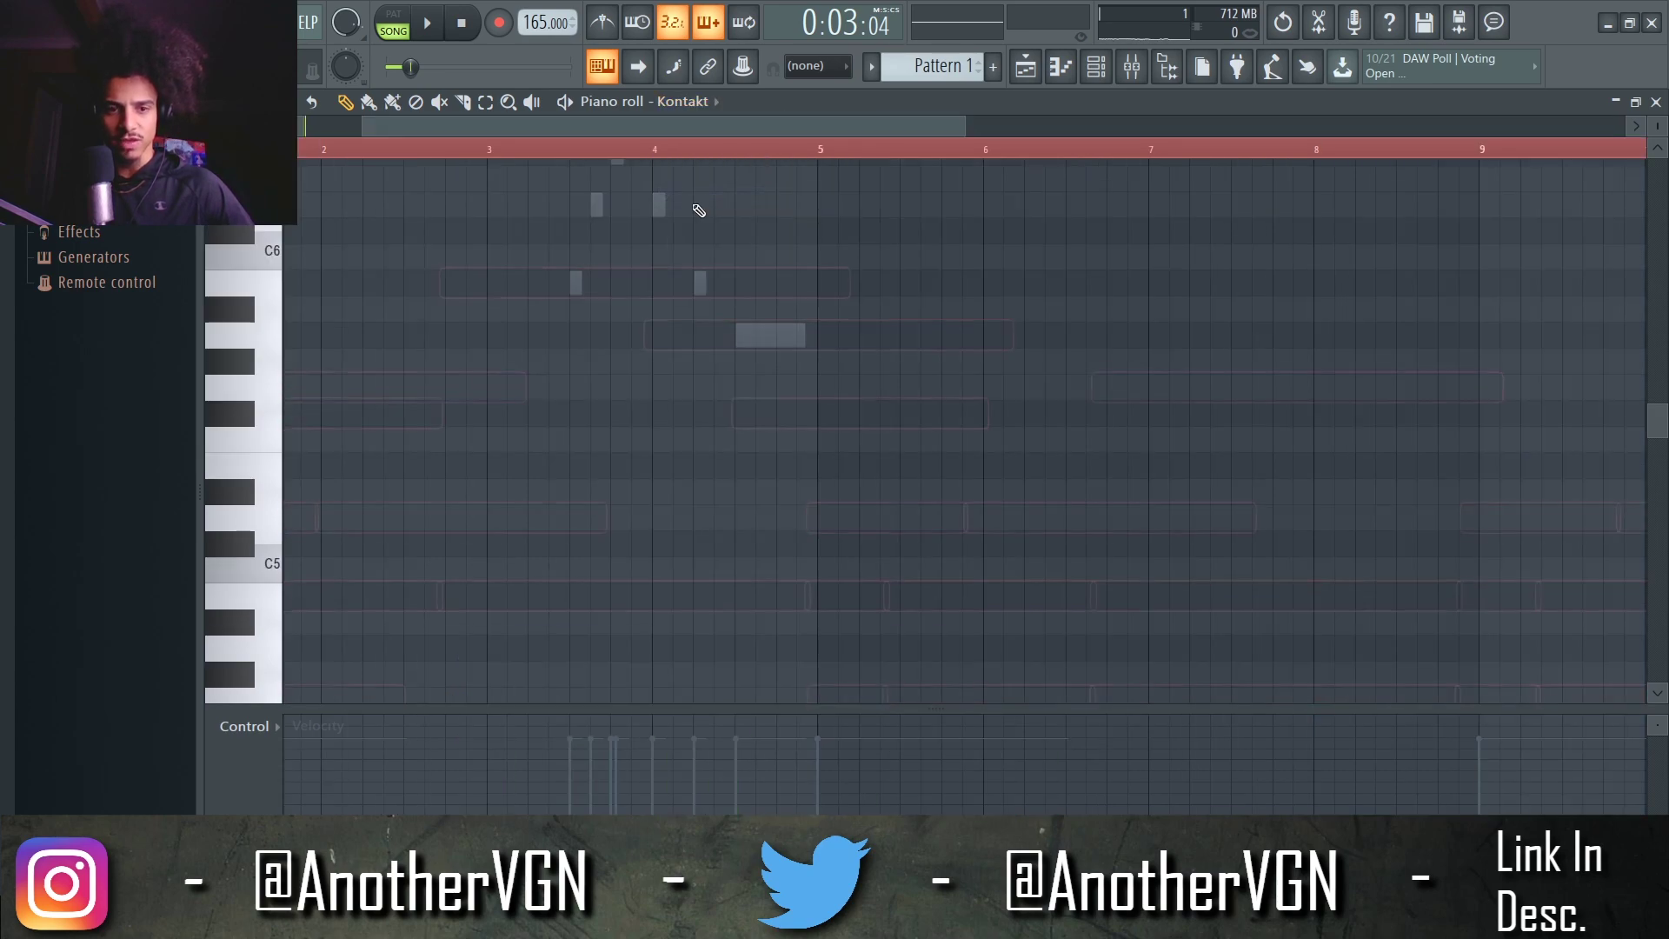
click(688, 105)
click(699, 180)
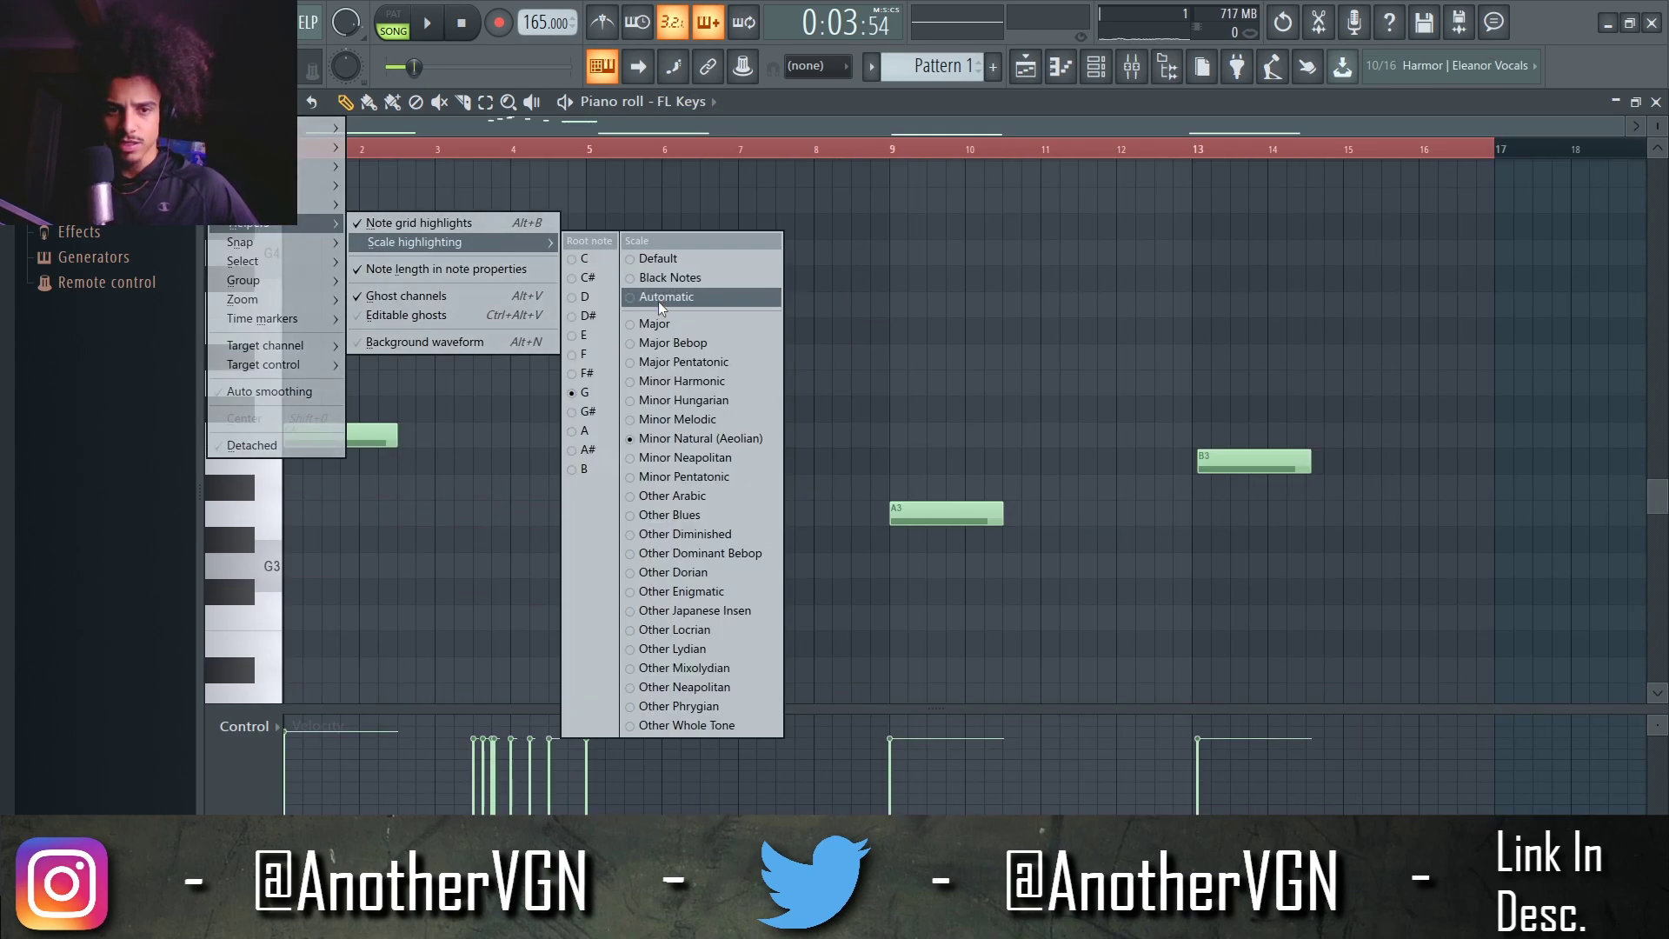
Set the scale highlighting to G Major and replay the melody from just before the first B5 note in bar 3
click(666, 325)
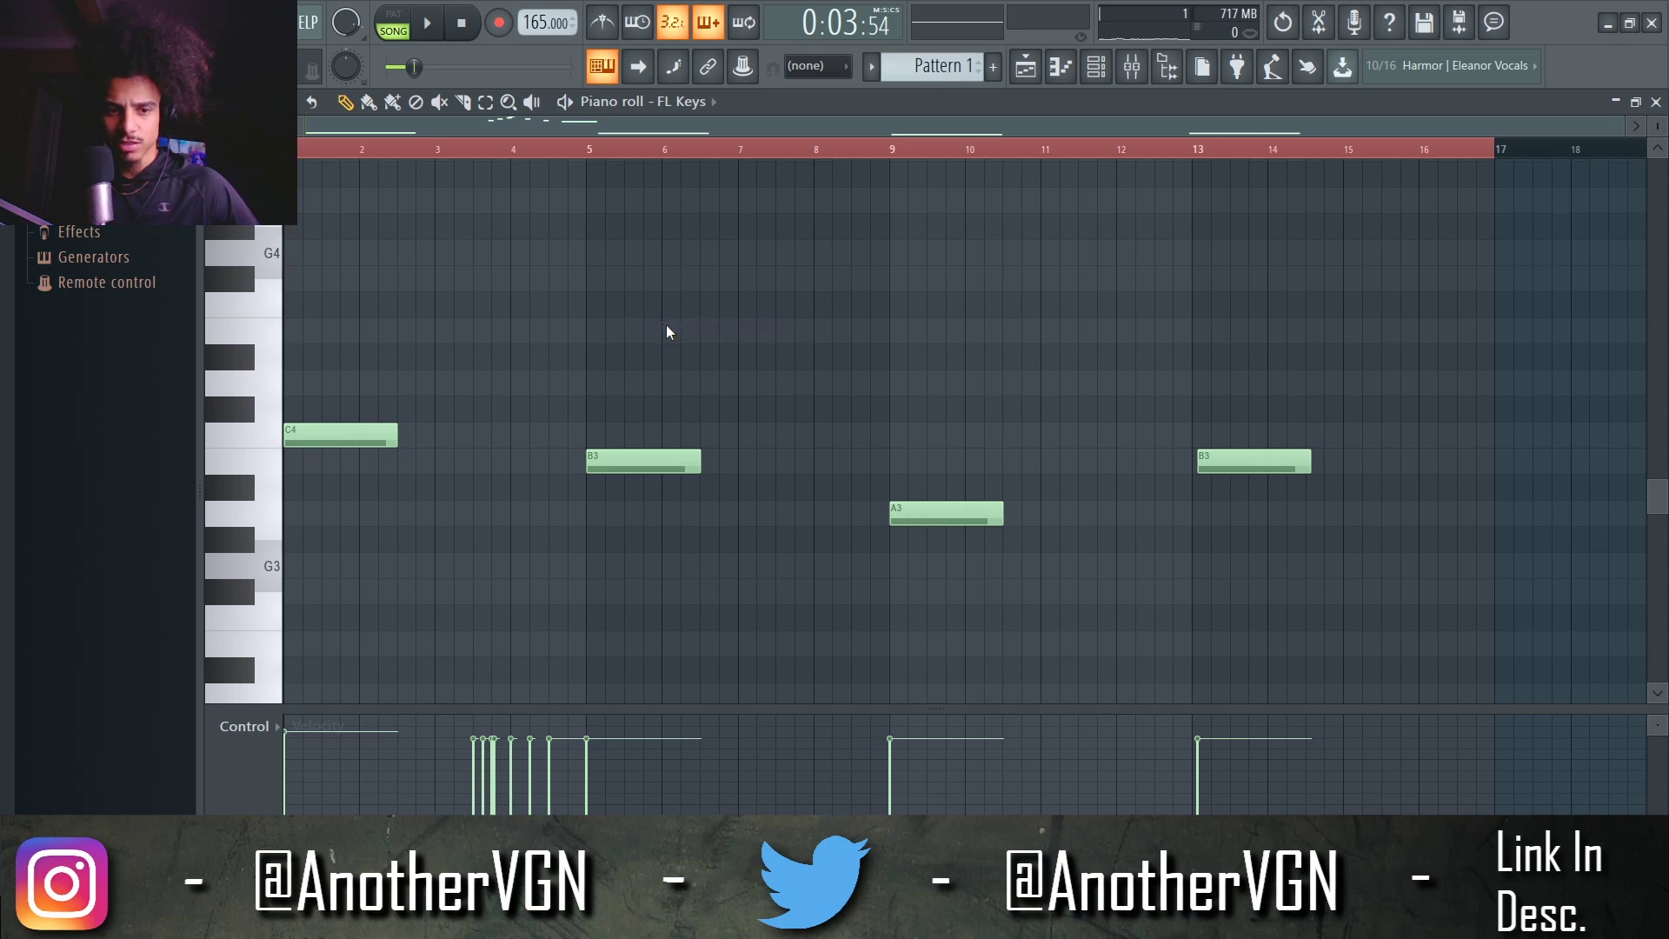
key(space)
scroll(590, 321, up, 5)
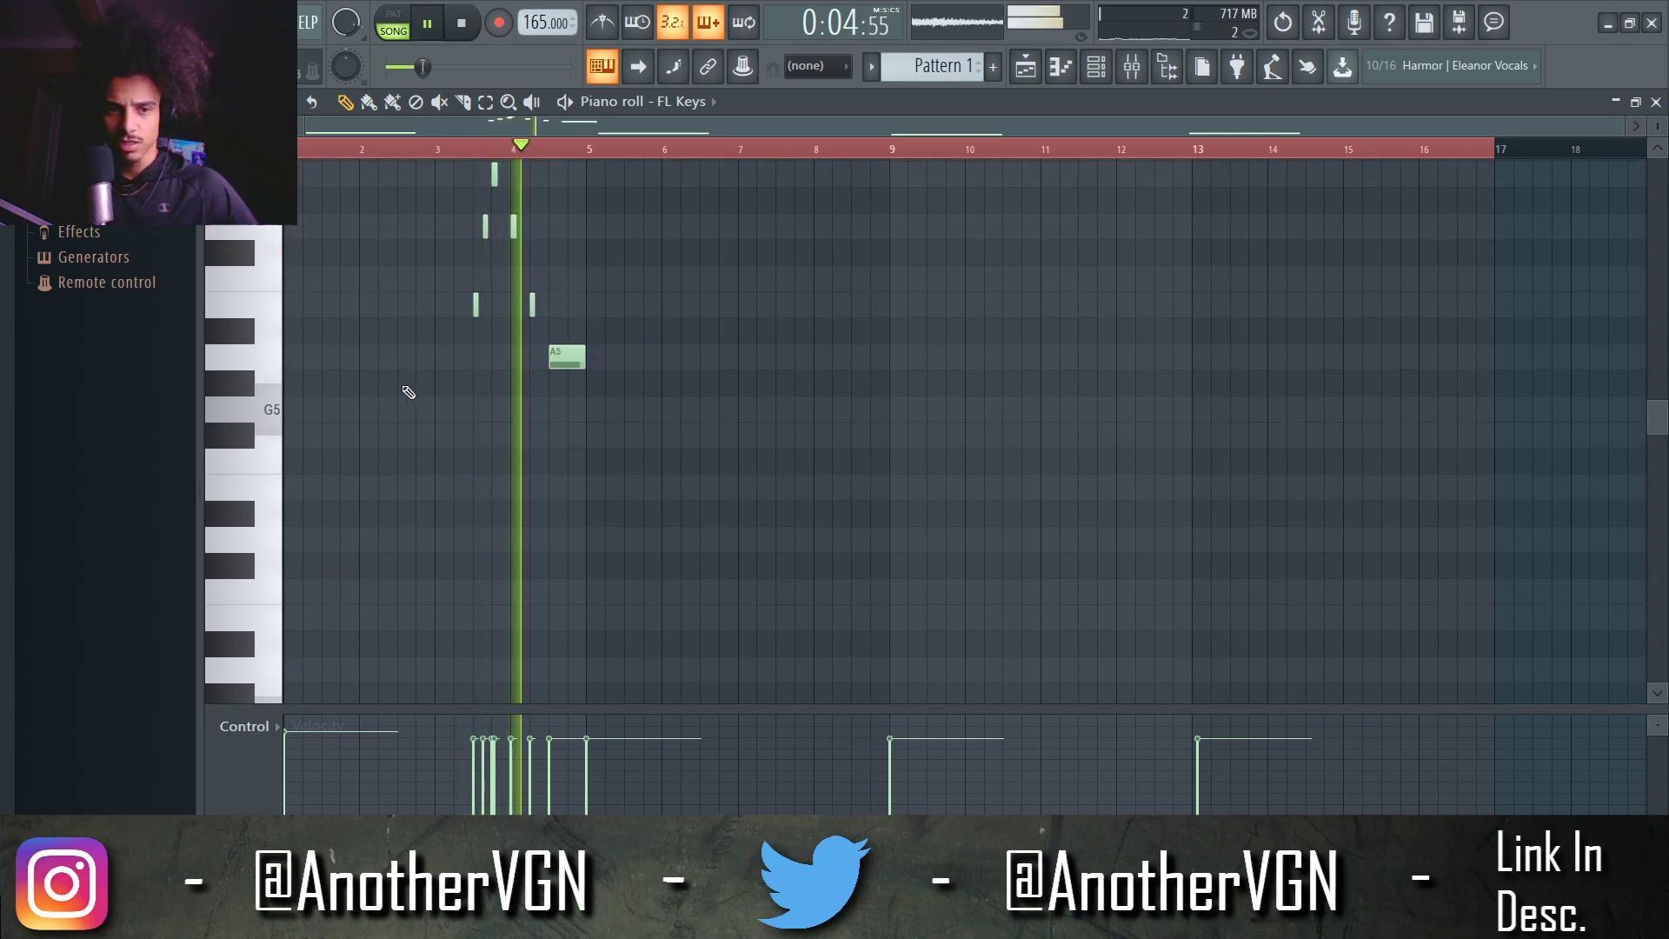
scroll(402, 384, up, 3)
ctrl+scroll(403, 383, up, 2)
key(space)
click(477, 153)
key(space)
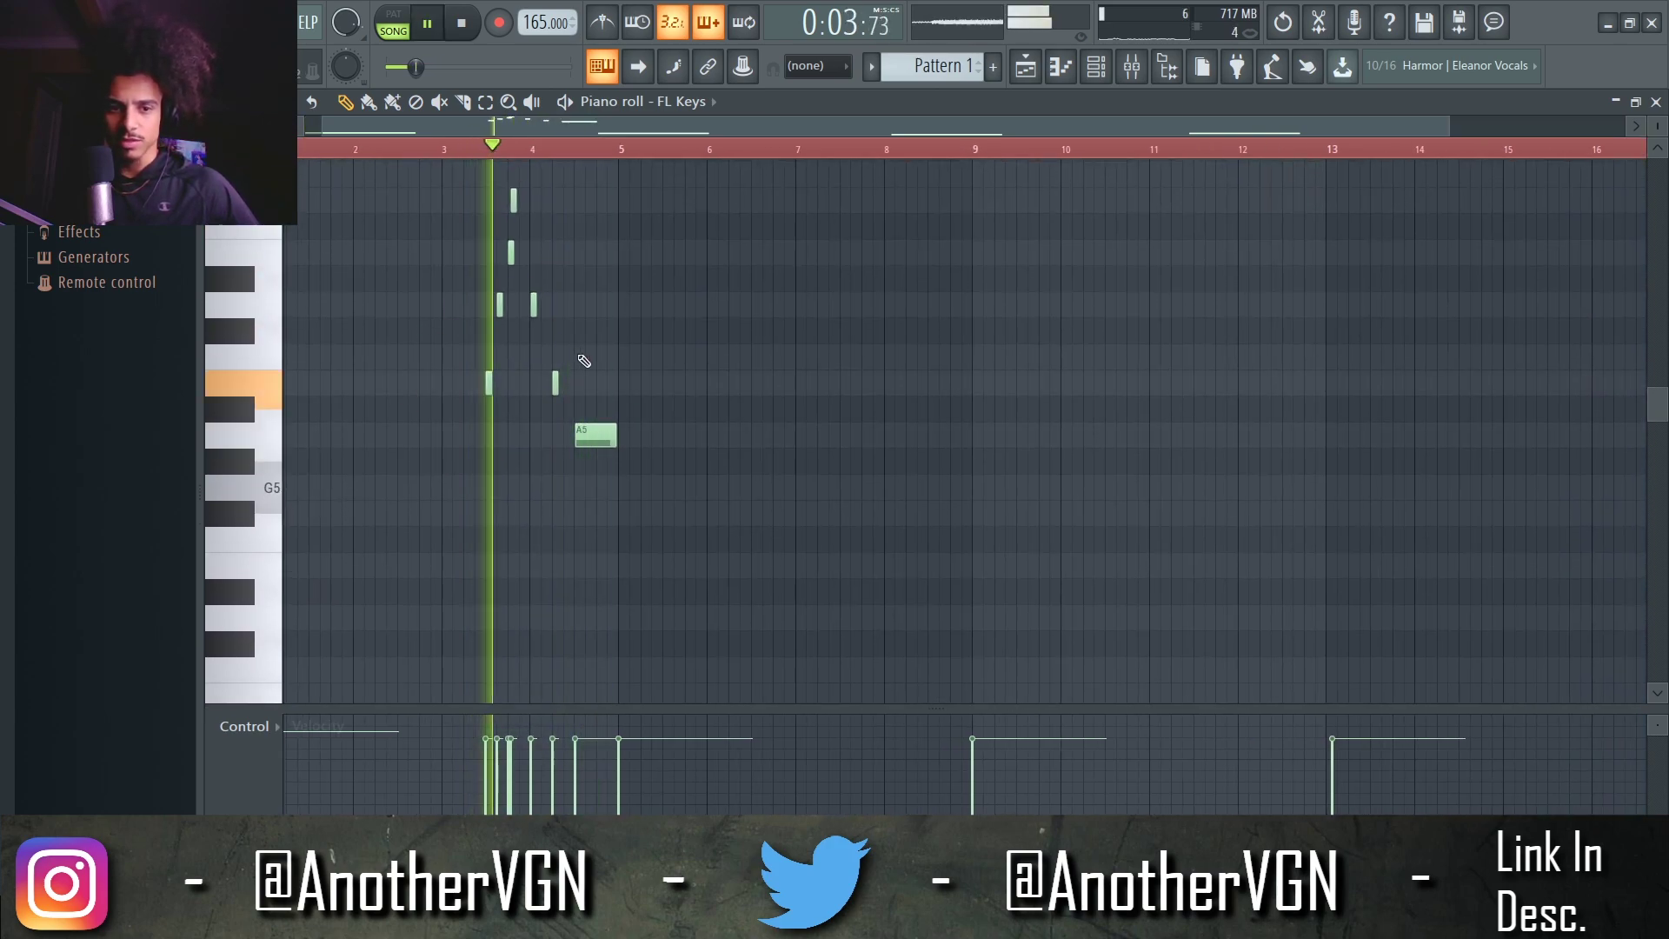
Try a descending run of G6, F#6 and E6 notes starting halfway through bar 7
ctrl+scroll(611, 363, down, 1)
scroll(613, 356, down, 5)
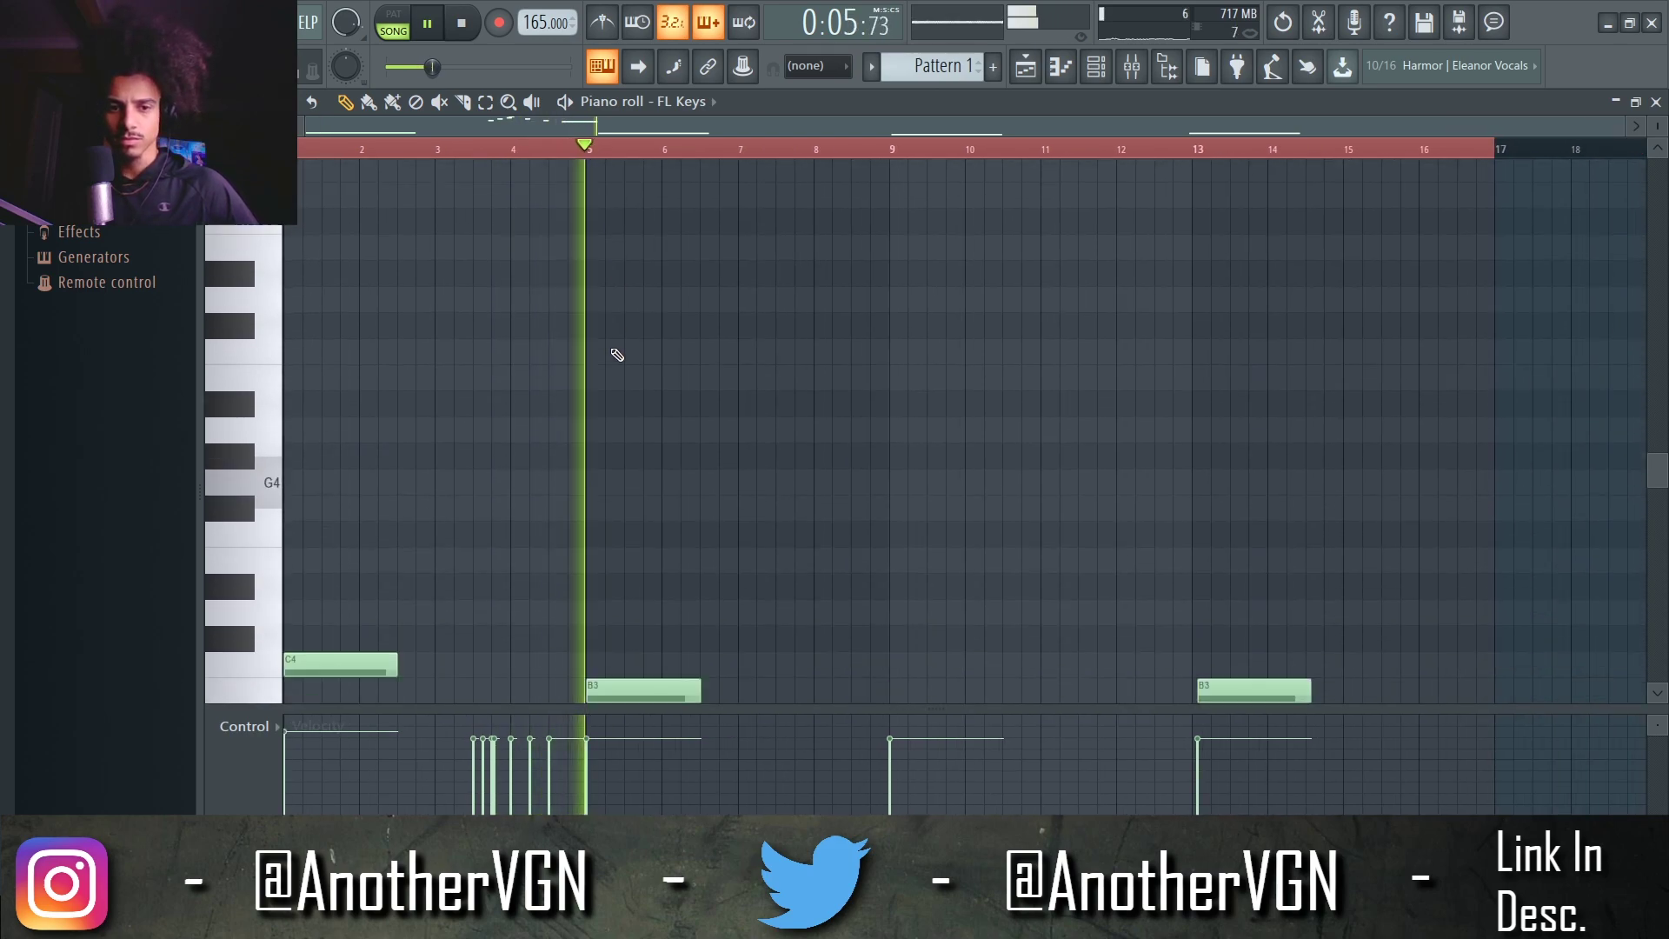
scroll(615, 354, down, 2)
scroll(721, 353, up, 6)
scroll(737, 352, up, 3)
ctrl+scroll(775, 362, up, 2)
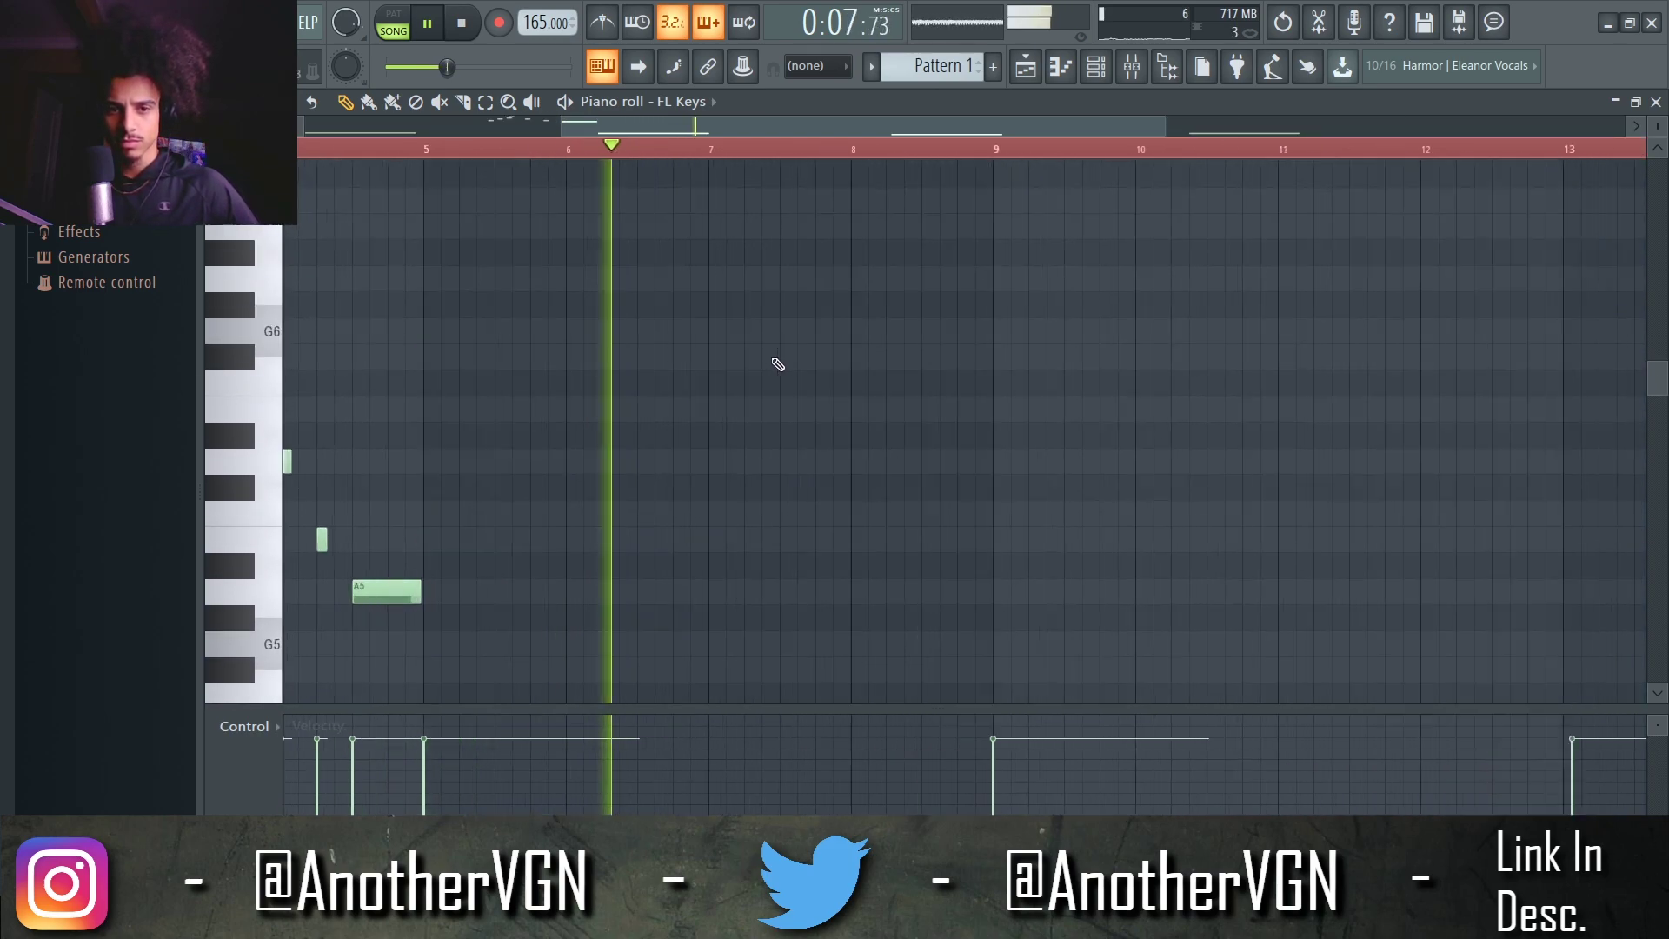
ctrl+scroll(794, 343, up, 1)
click(834, 407)
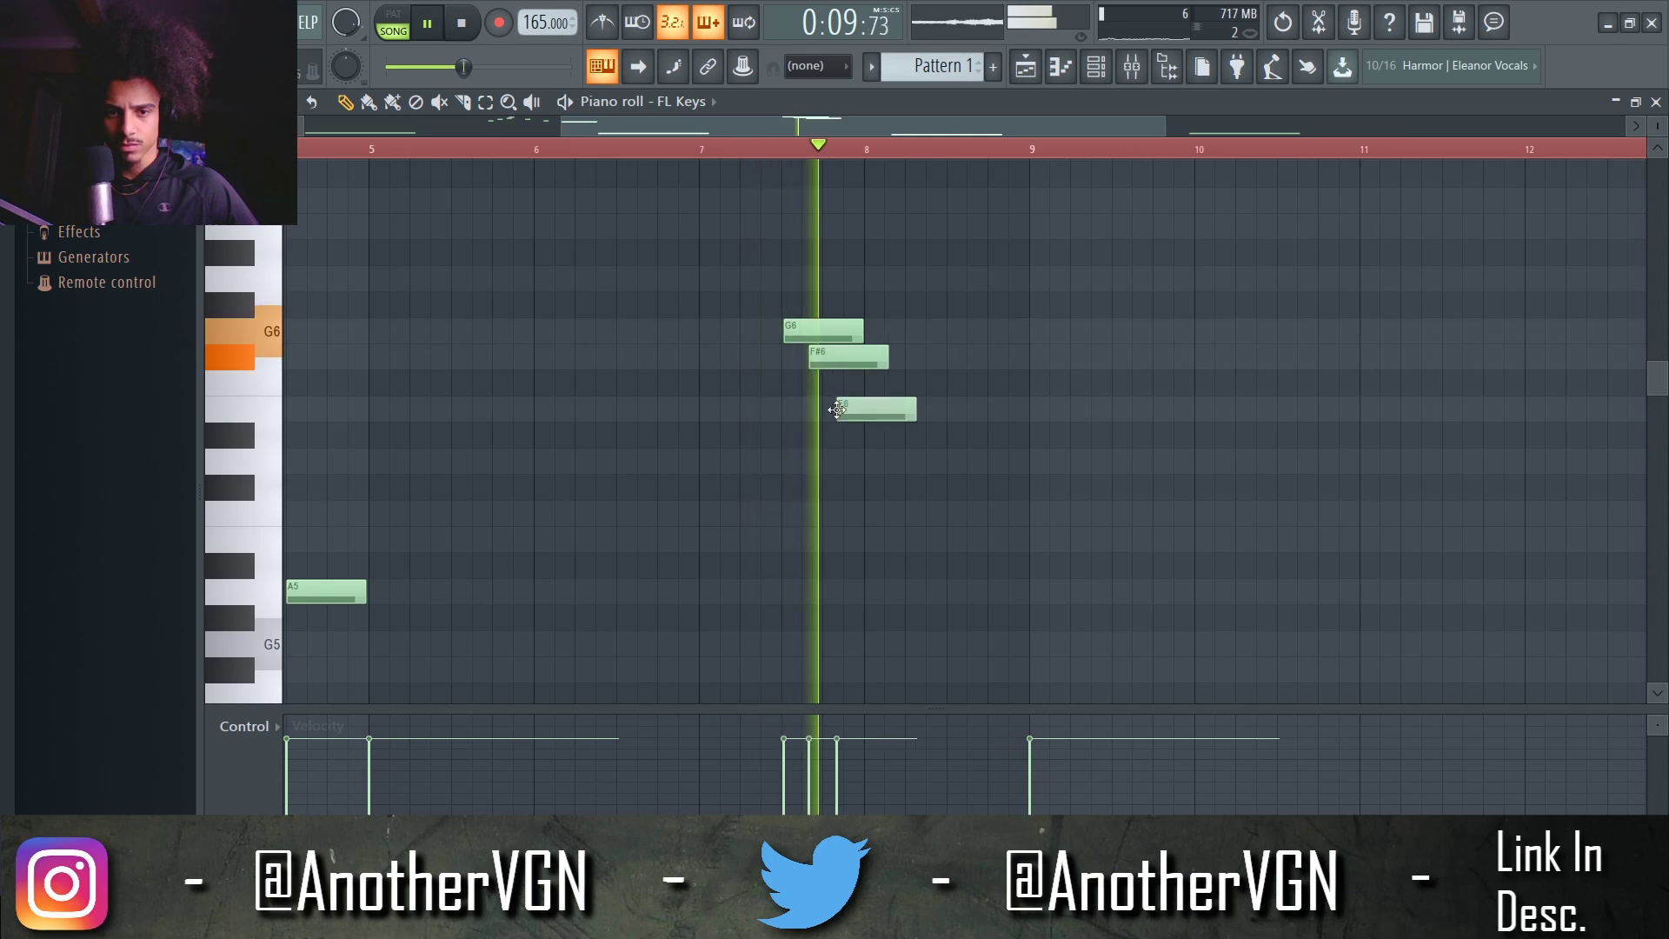
right_click(838, 406)
right_click(817, 356)
right_click(796, 332)
key(space)
Set the snap to Step and draw a half-bar G6 note halfway through bar 7, playing from bar 7
ctrl+scroll(782, 286, up, 2)
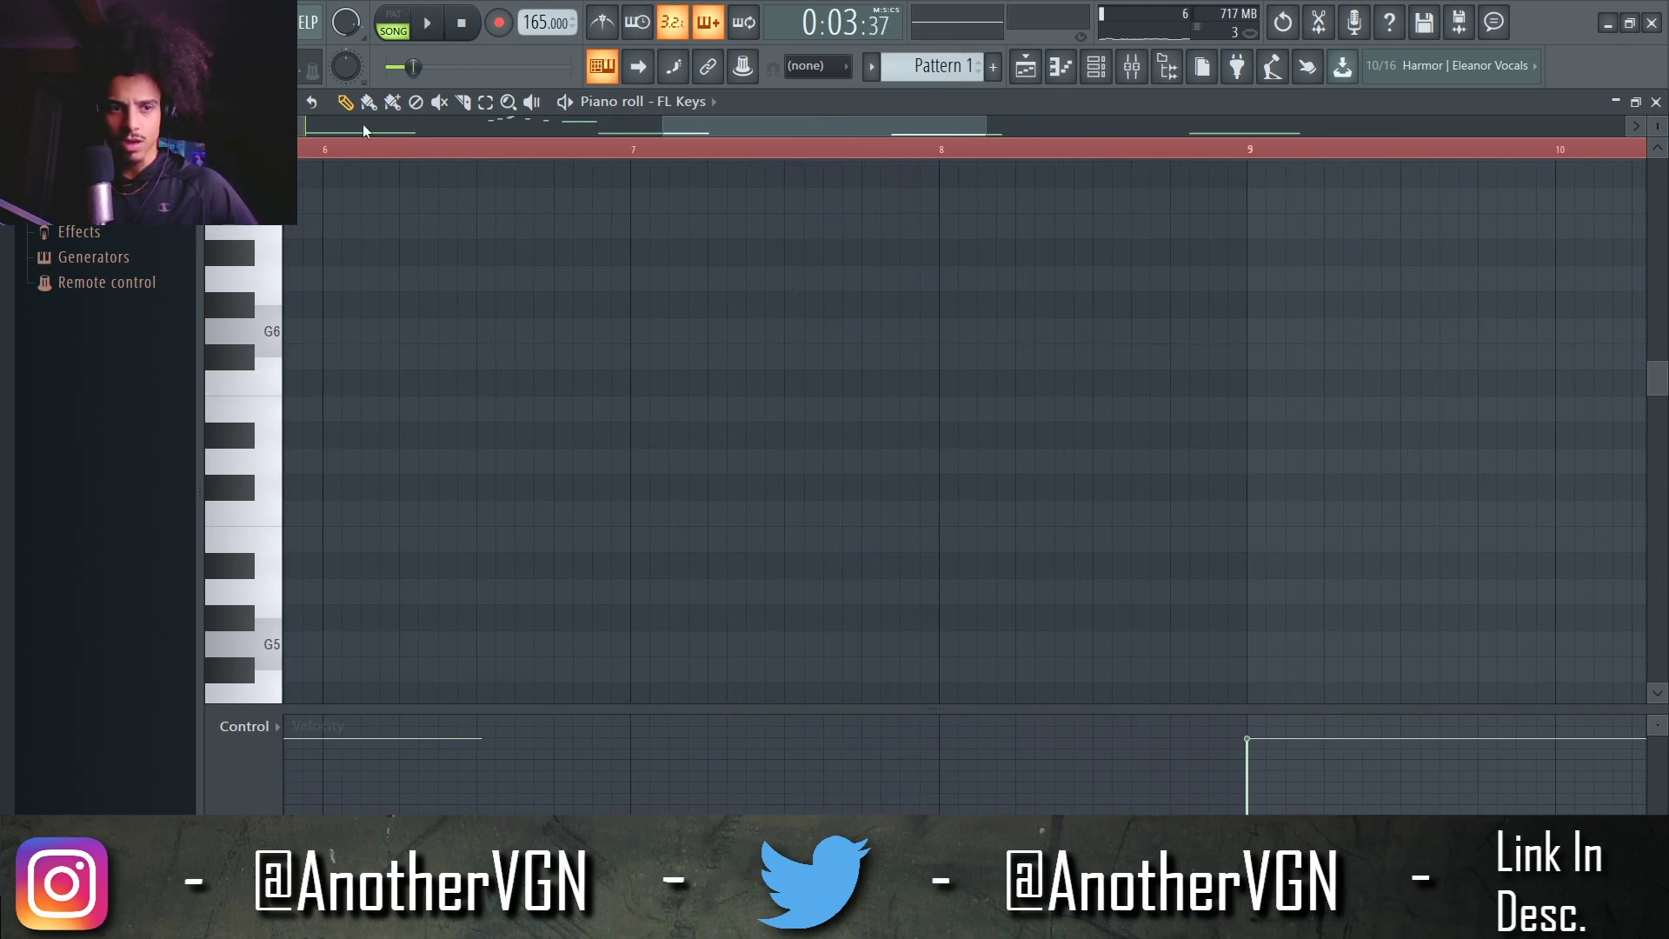
click(264, 102)
click(290, 295)
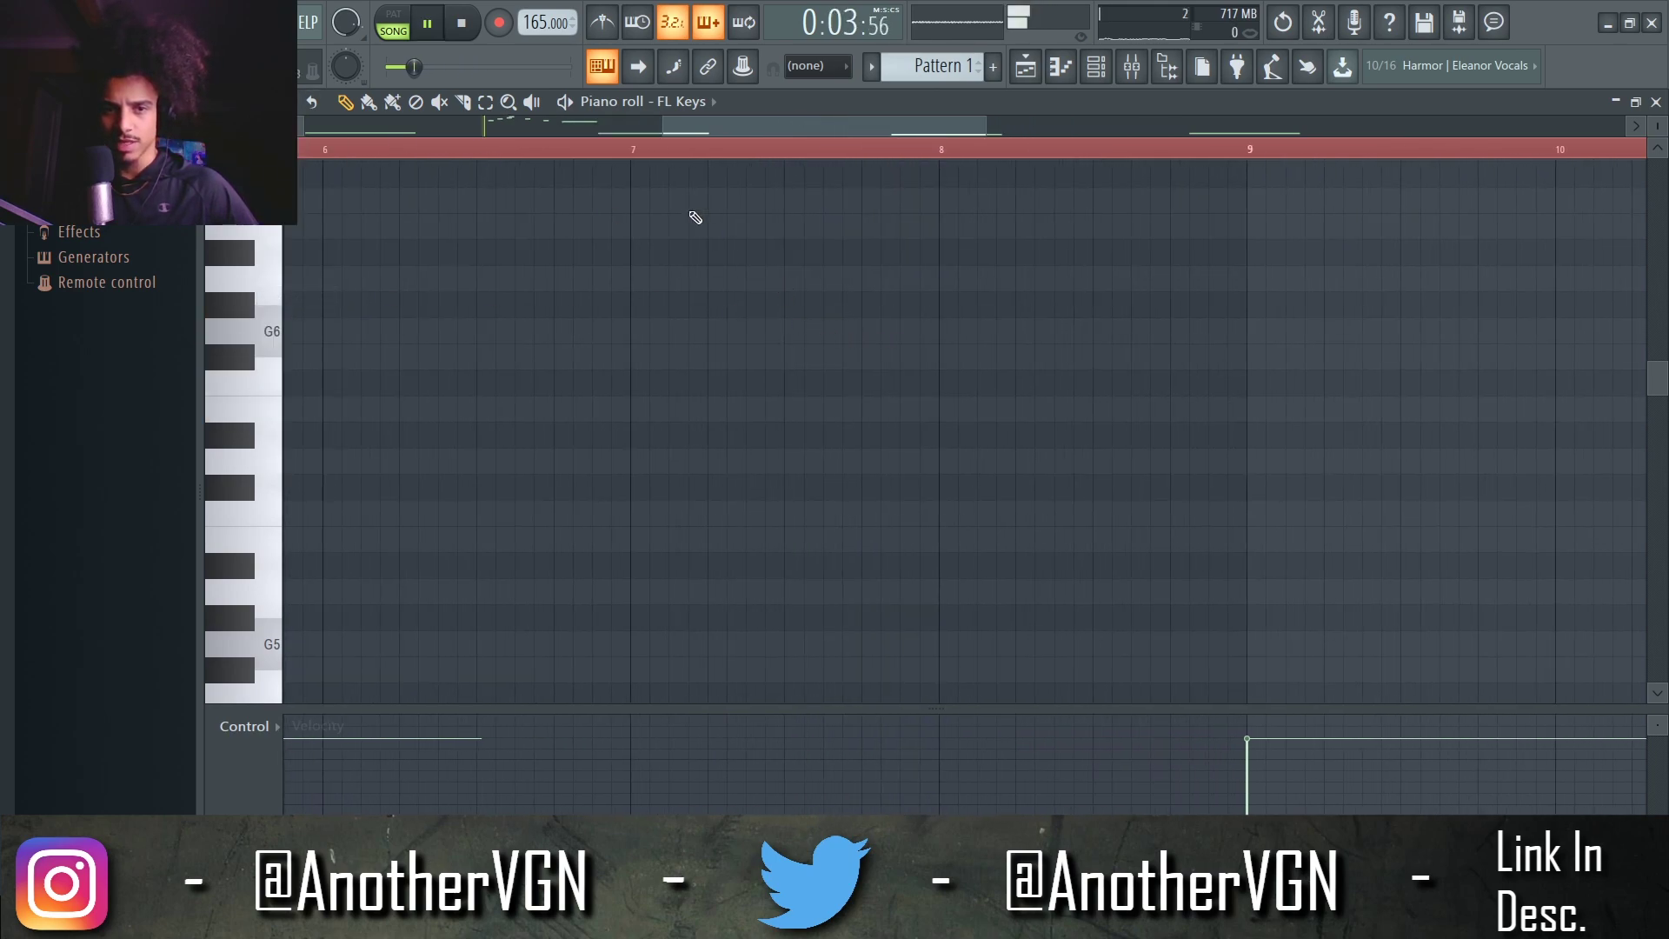
click(626, 149)
click(796, 330)
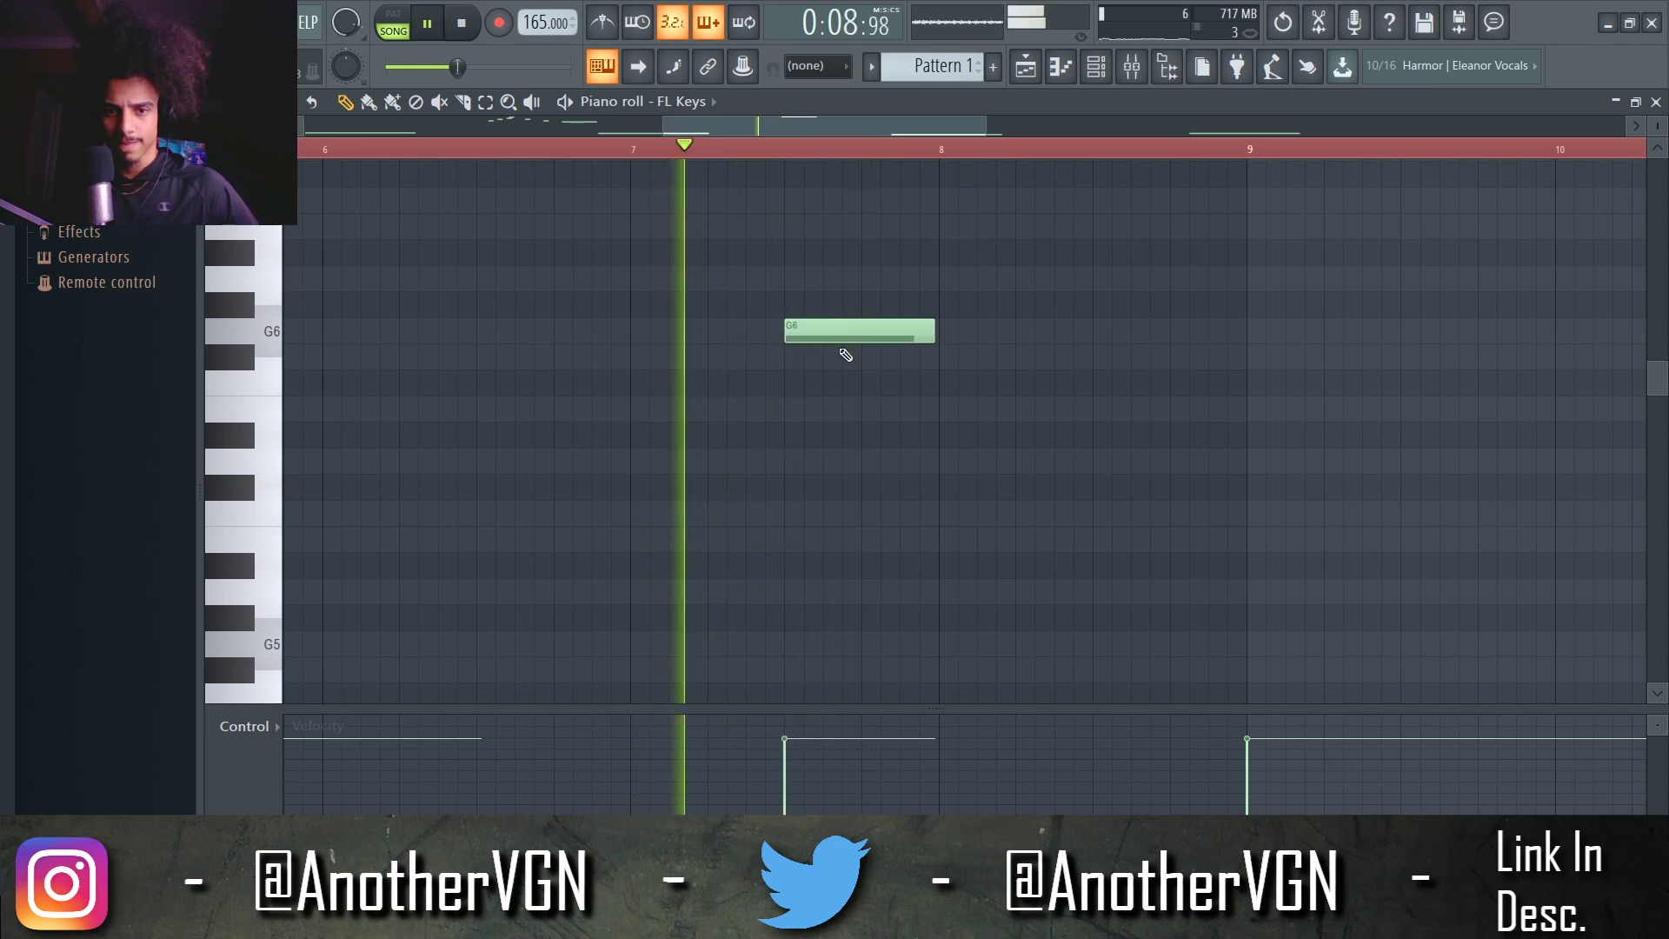
Try an F#6 note at different positions shortly after the start of the G6 note
click(827, 354)
right_click(830, 355)
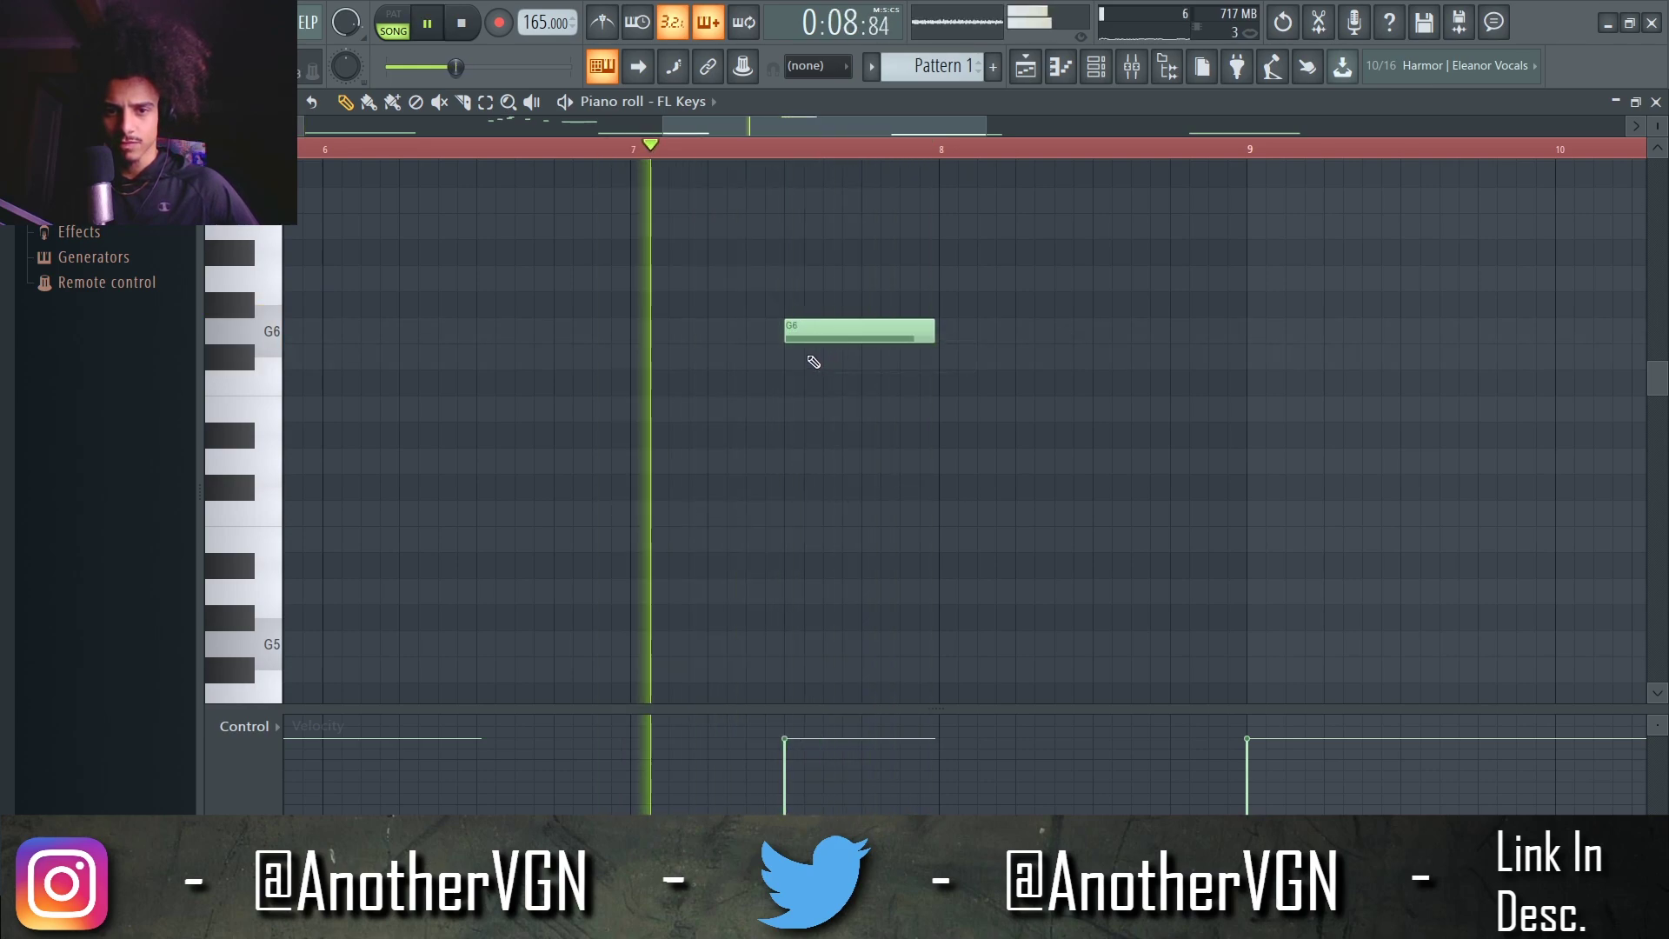
click(847, 355)
right_click(865, 357)
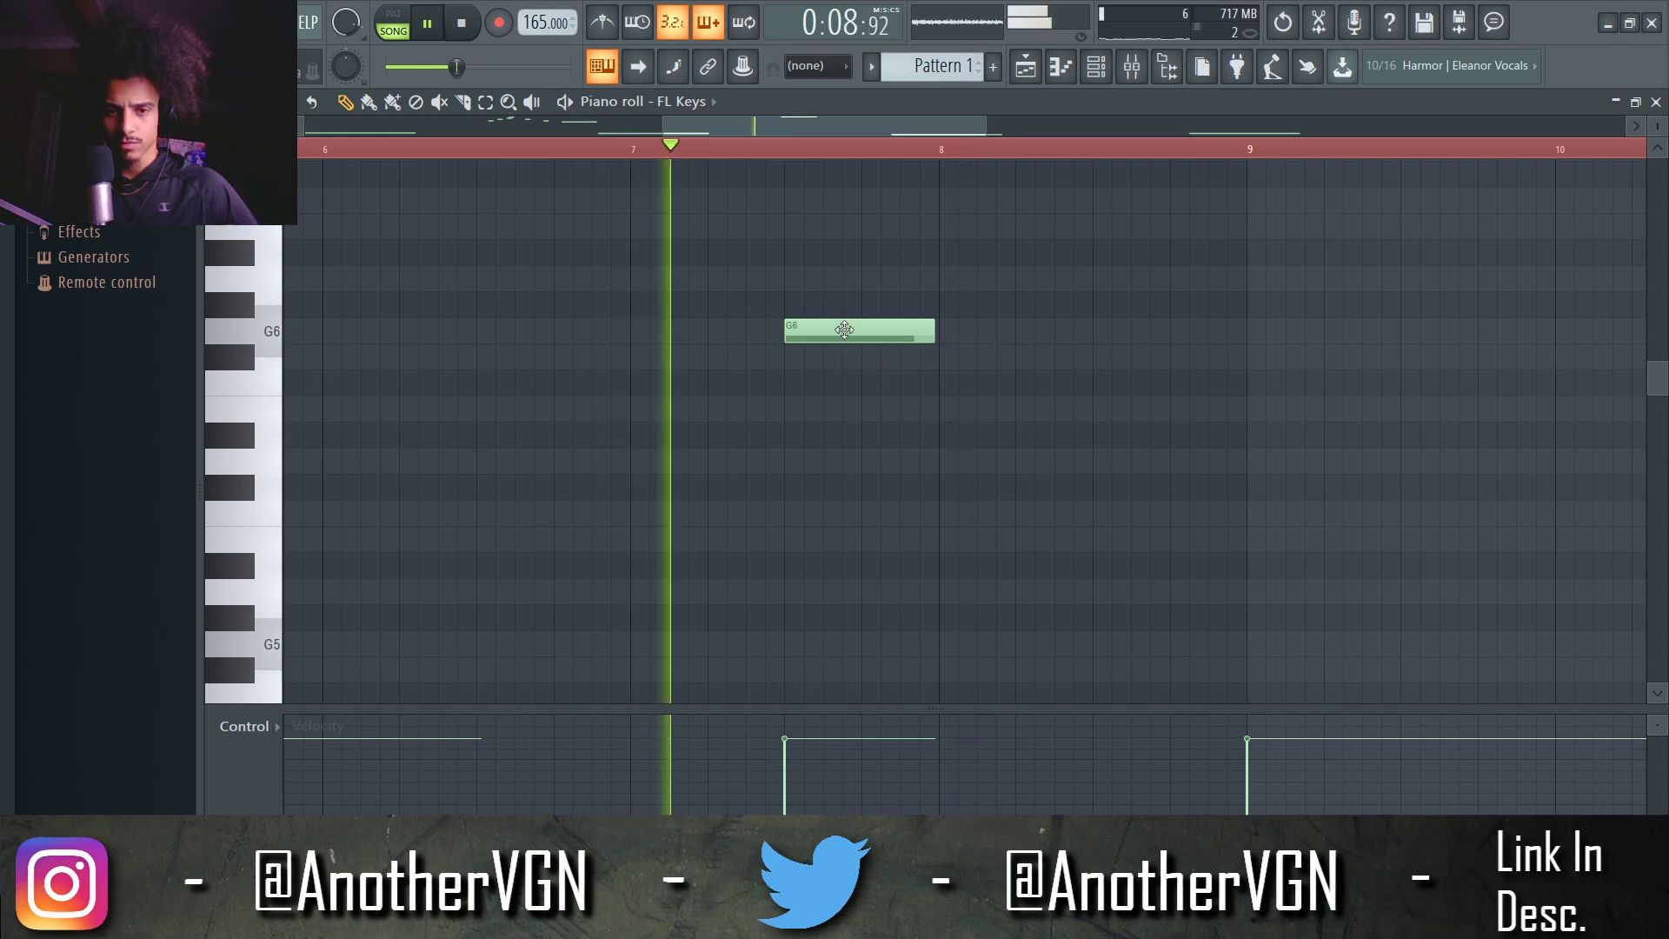
Set the snap to Step, shorten the G6 note in bar 7 to about half a step and play the passage
scroll(849, 360, down, 10)
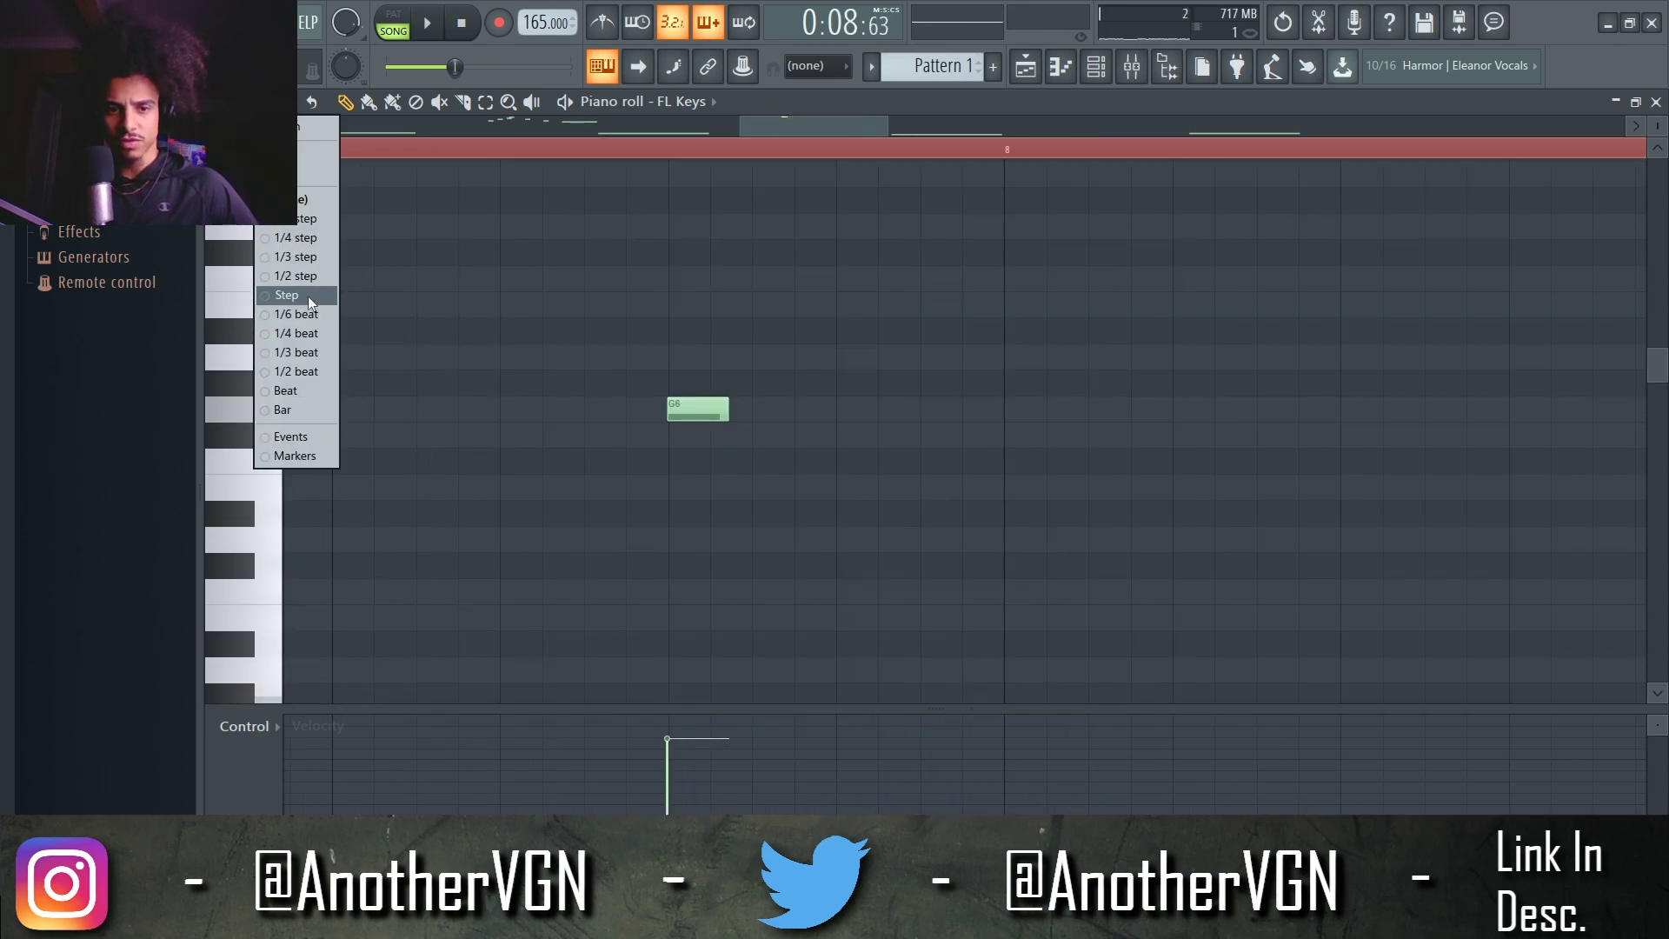
click(307, 295)
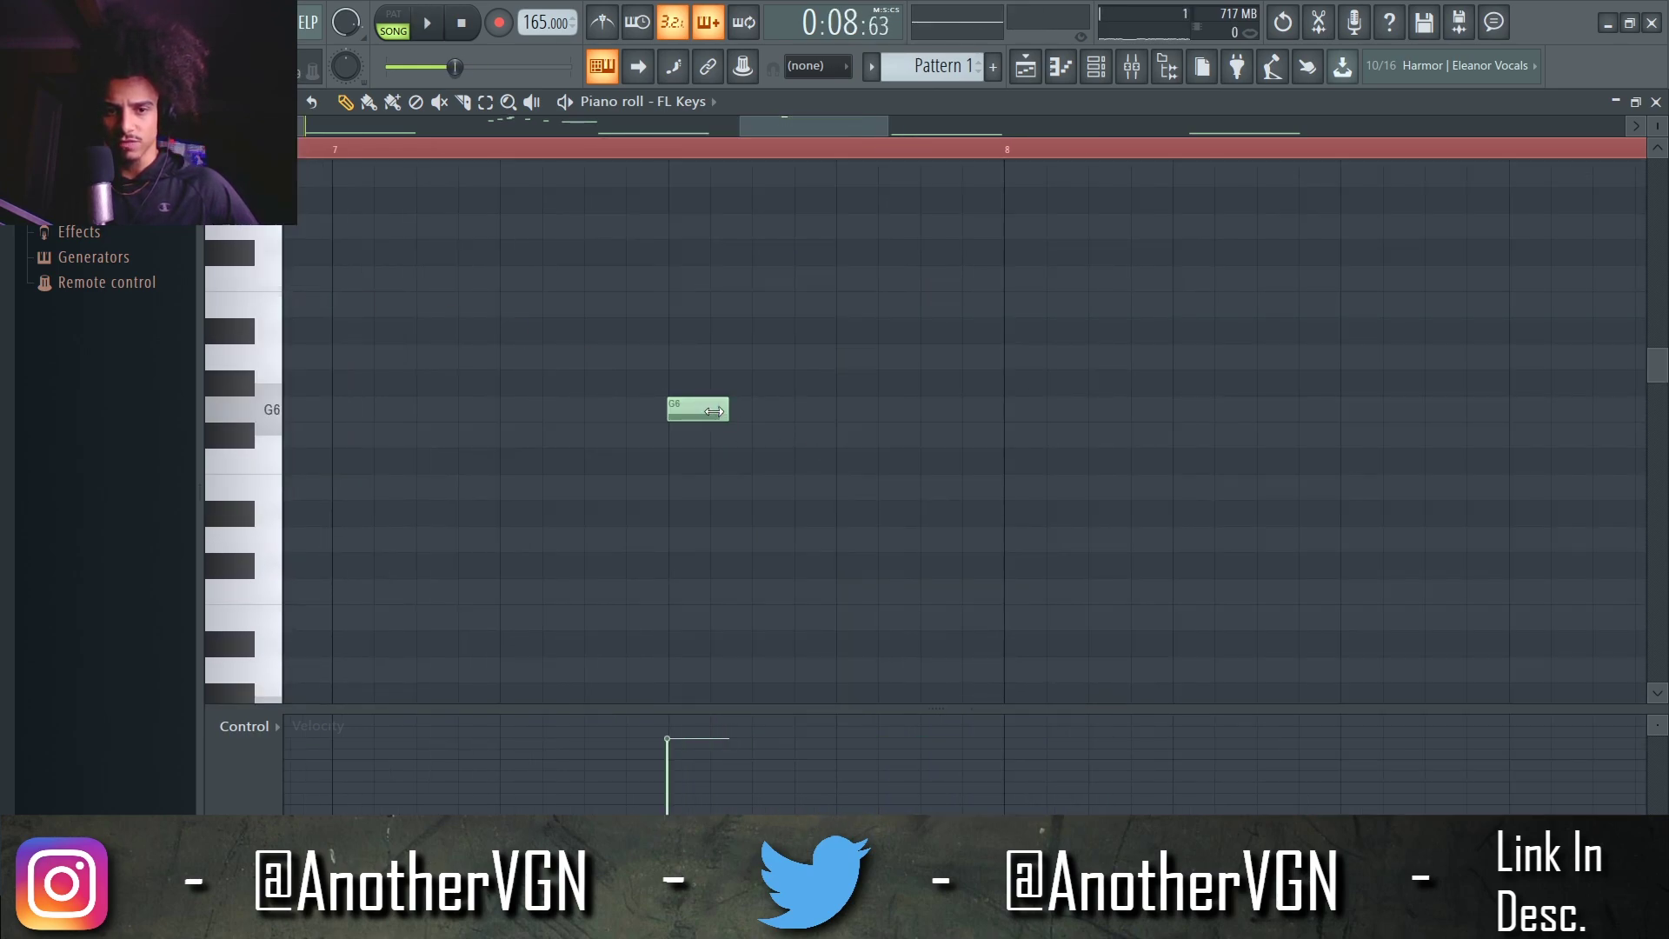
key(space)
Try short F#6, E6 and D6 notes descending one step apart after the G6 note
click(763, 487)
click(805, 540)
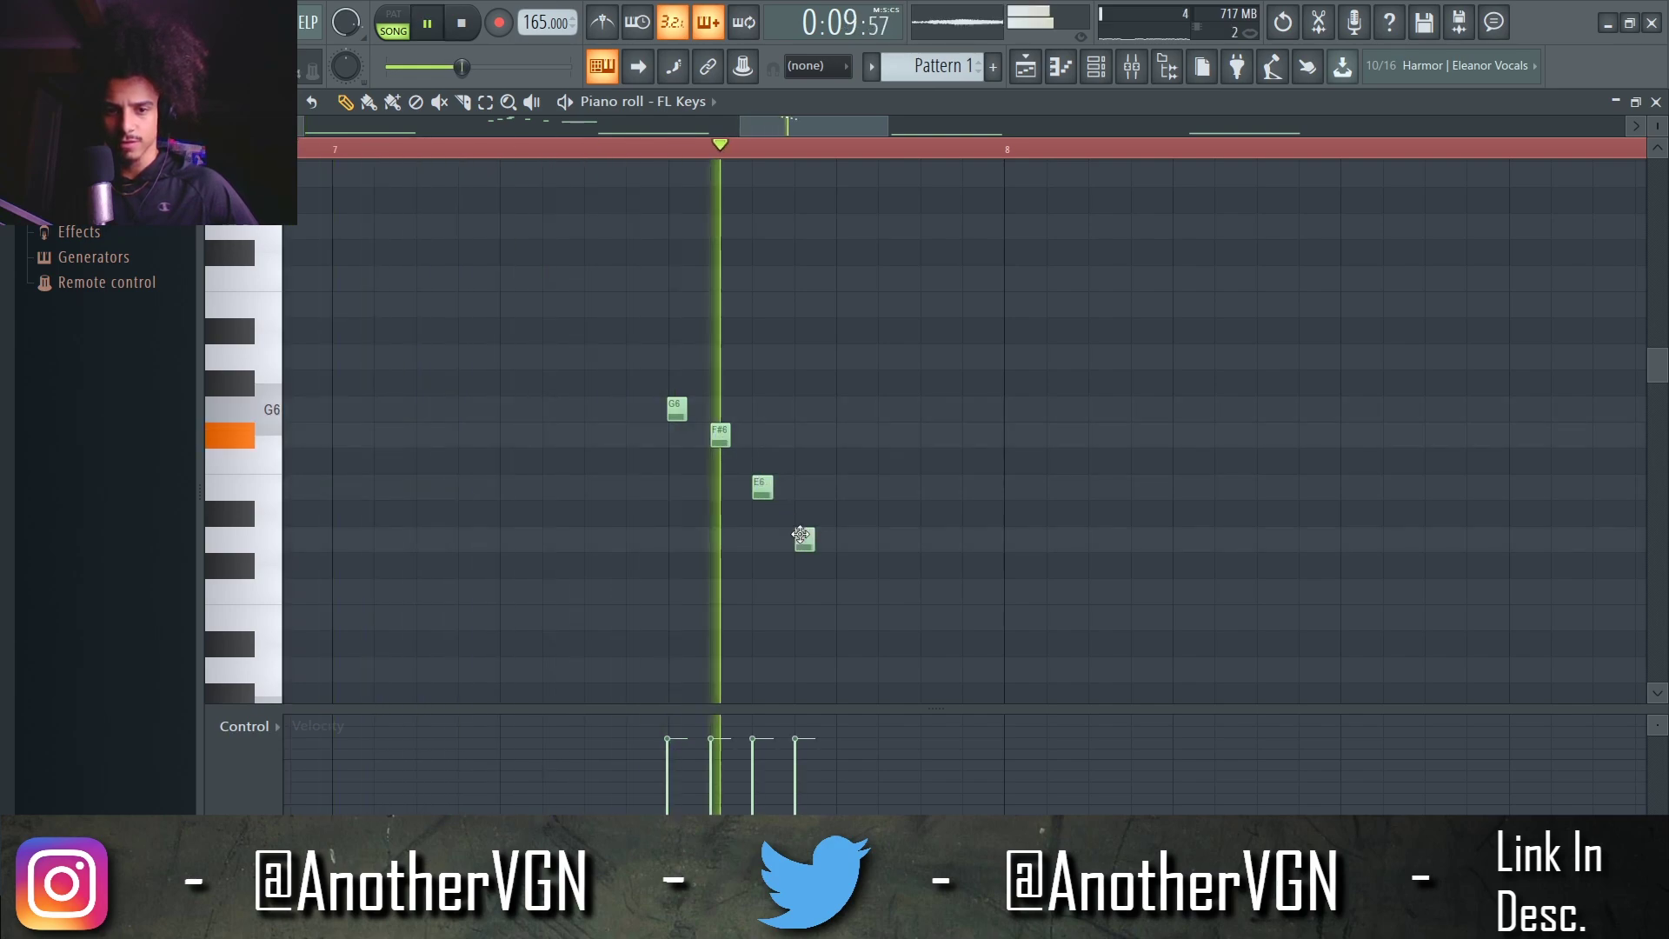
key(space)
key(space)
right_click(805, 540)
right_click(762, 486)
right_click(720, 435)
Place F#6 and E6 at two-step intervals after the G6, adding F#6 notes at bar 8 and one beat later
click(763, 435)
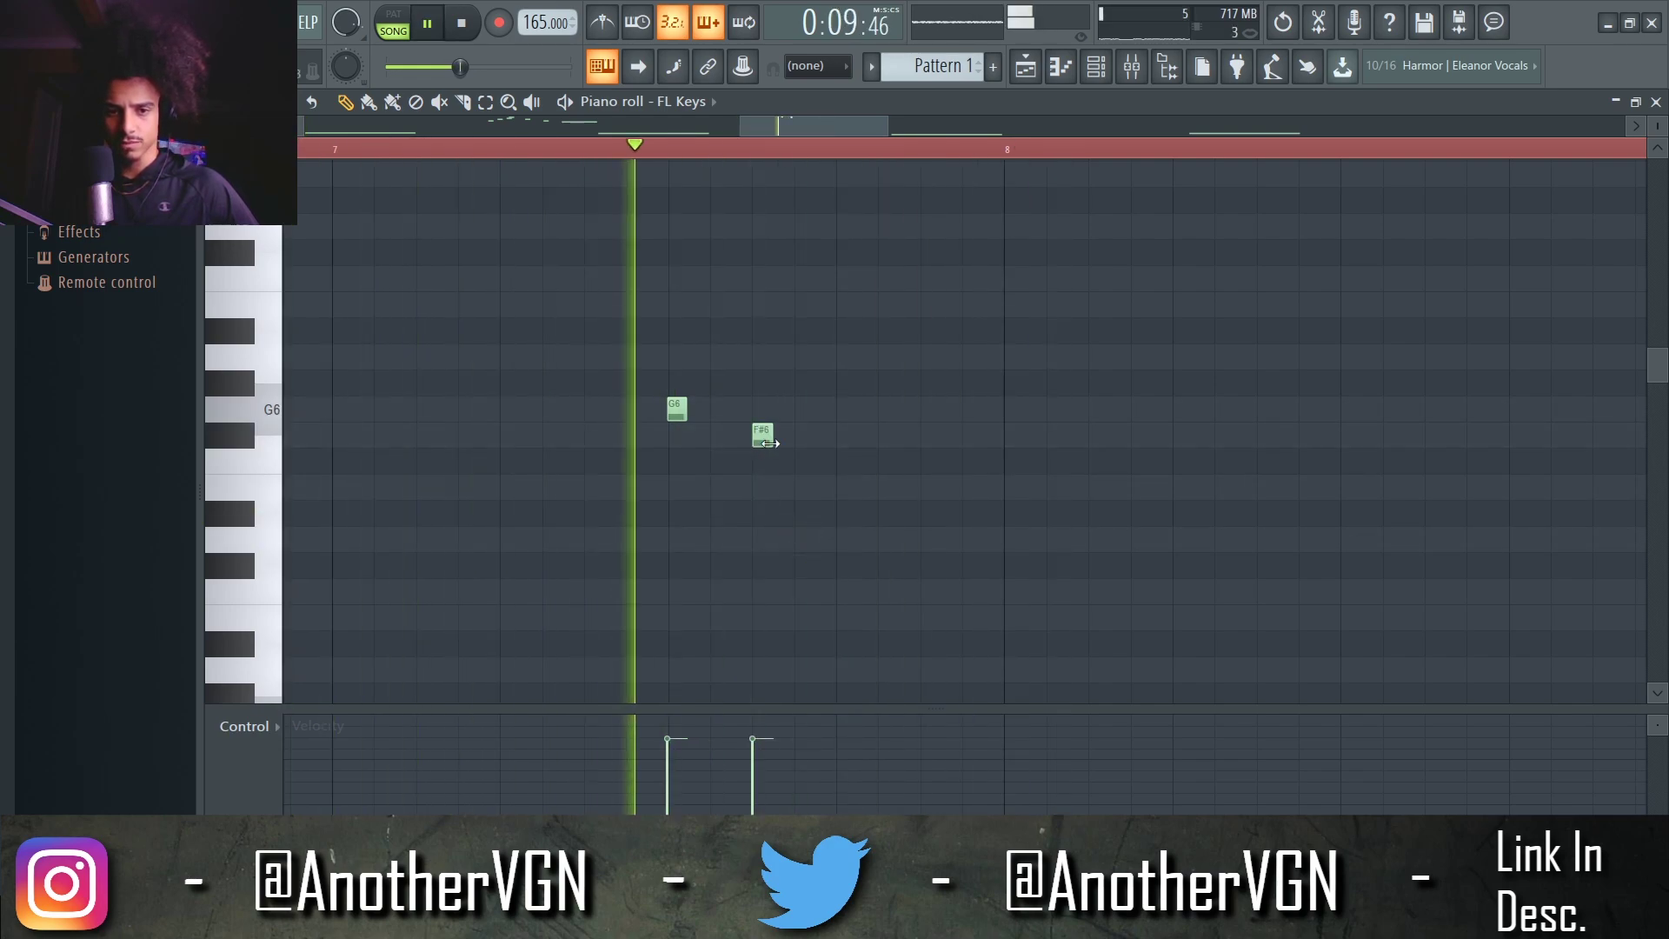
click(845, 488)
key(space)
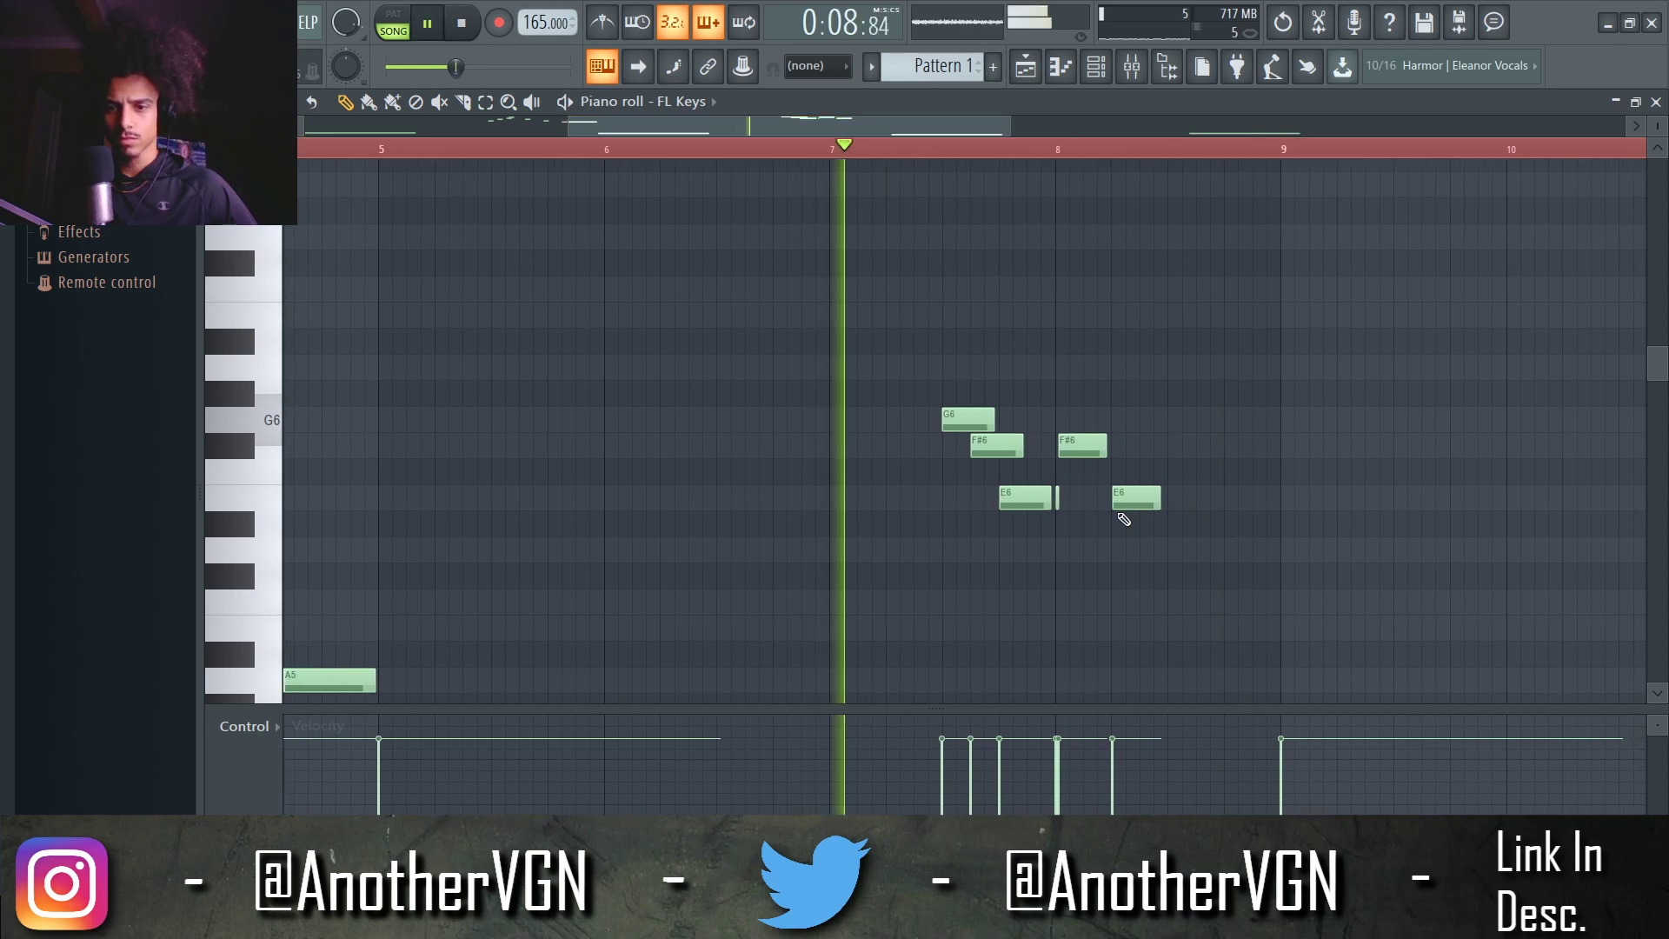
drag(1129, 447, 1130, 445)
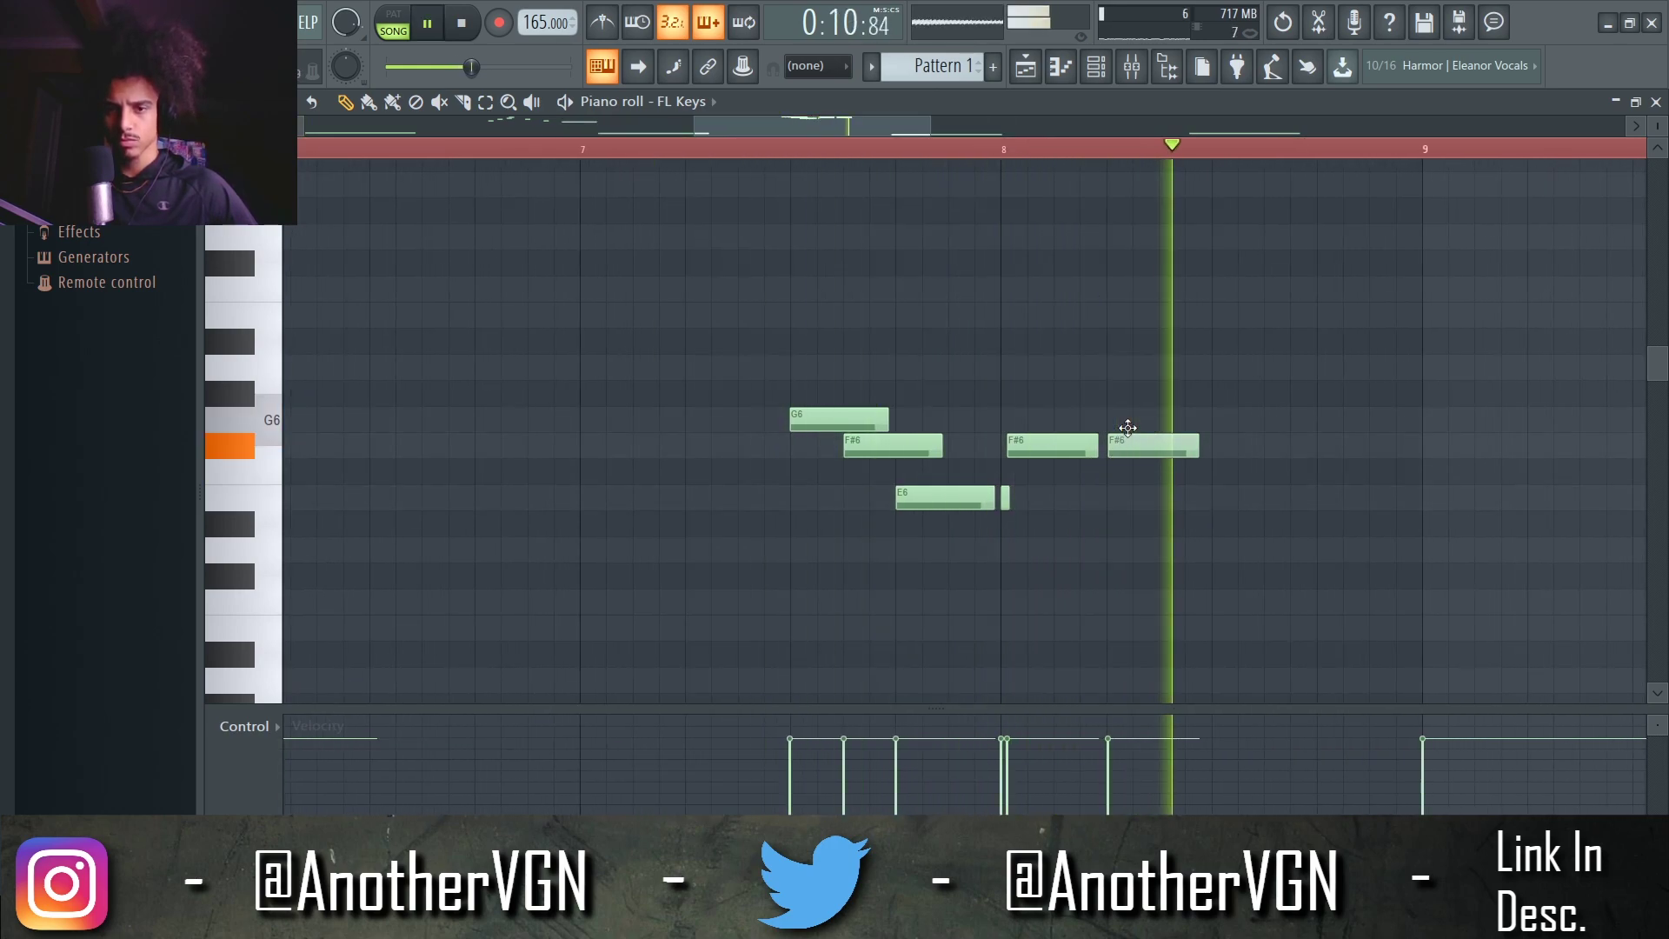
key(space)
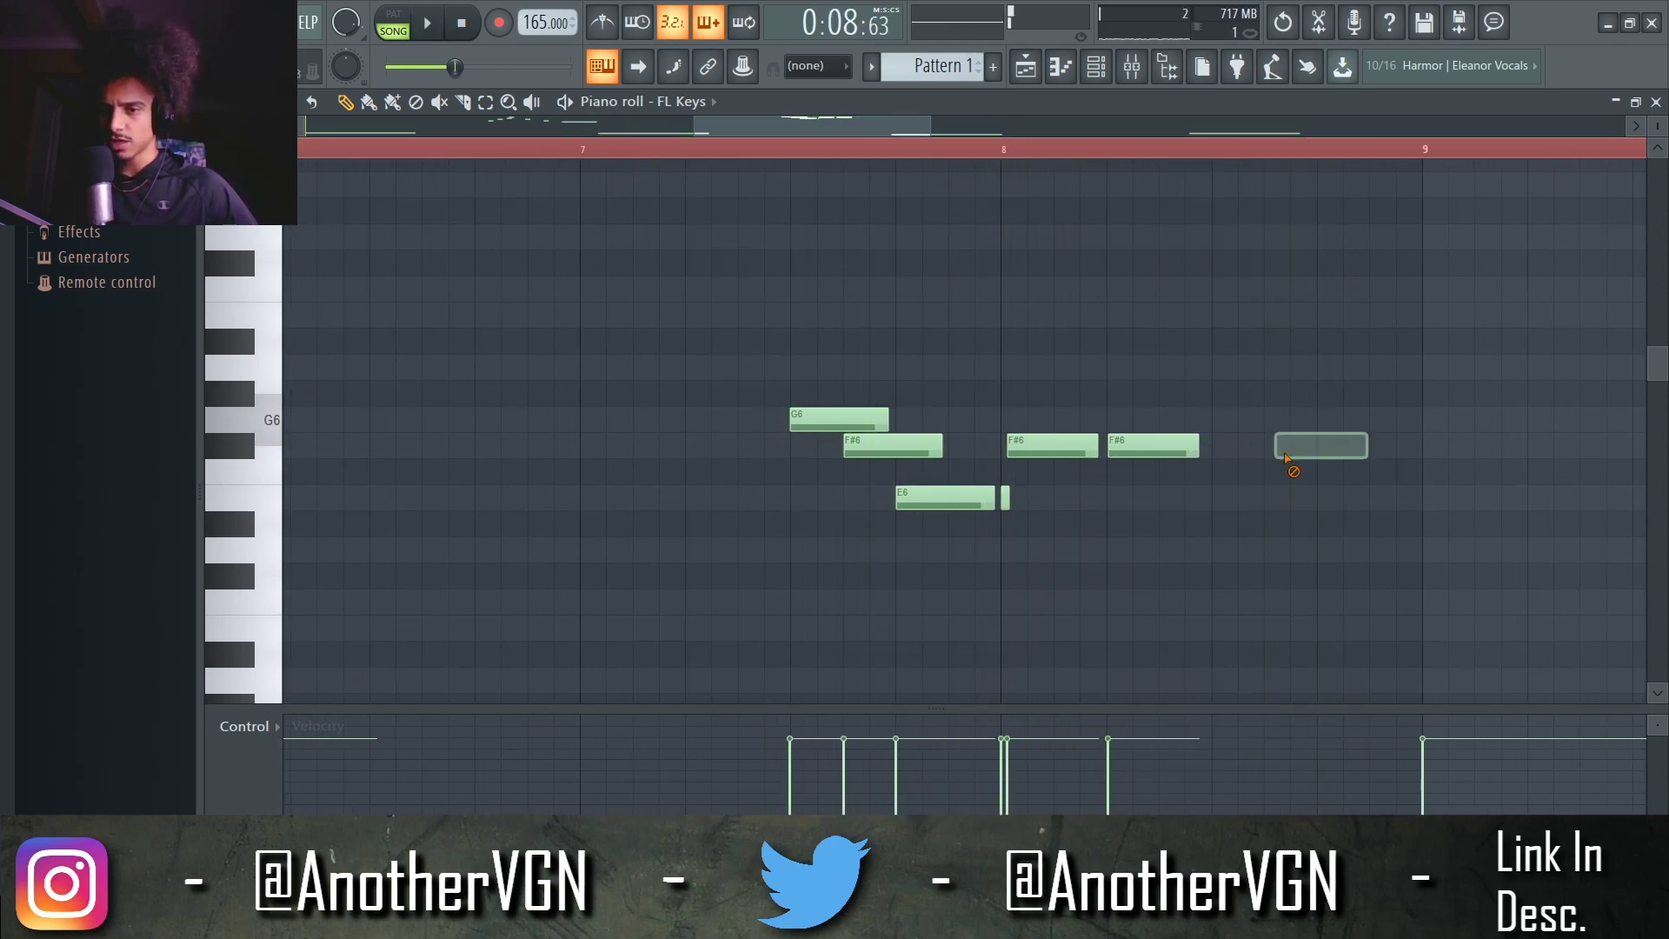
Examine how the two high FL Keys phrases line up with the low notes across all 16 bars
ctrl+scroll(1069, 362, down, 6)
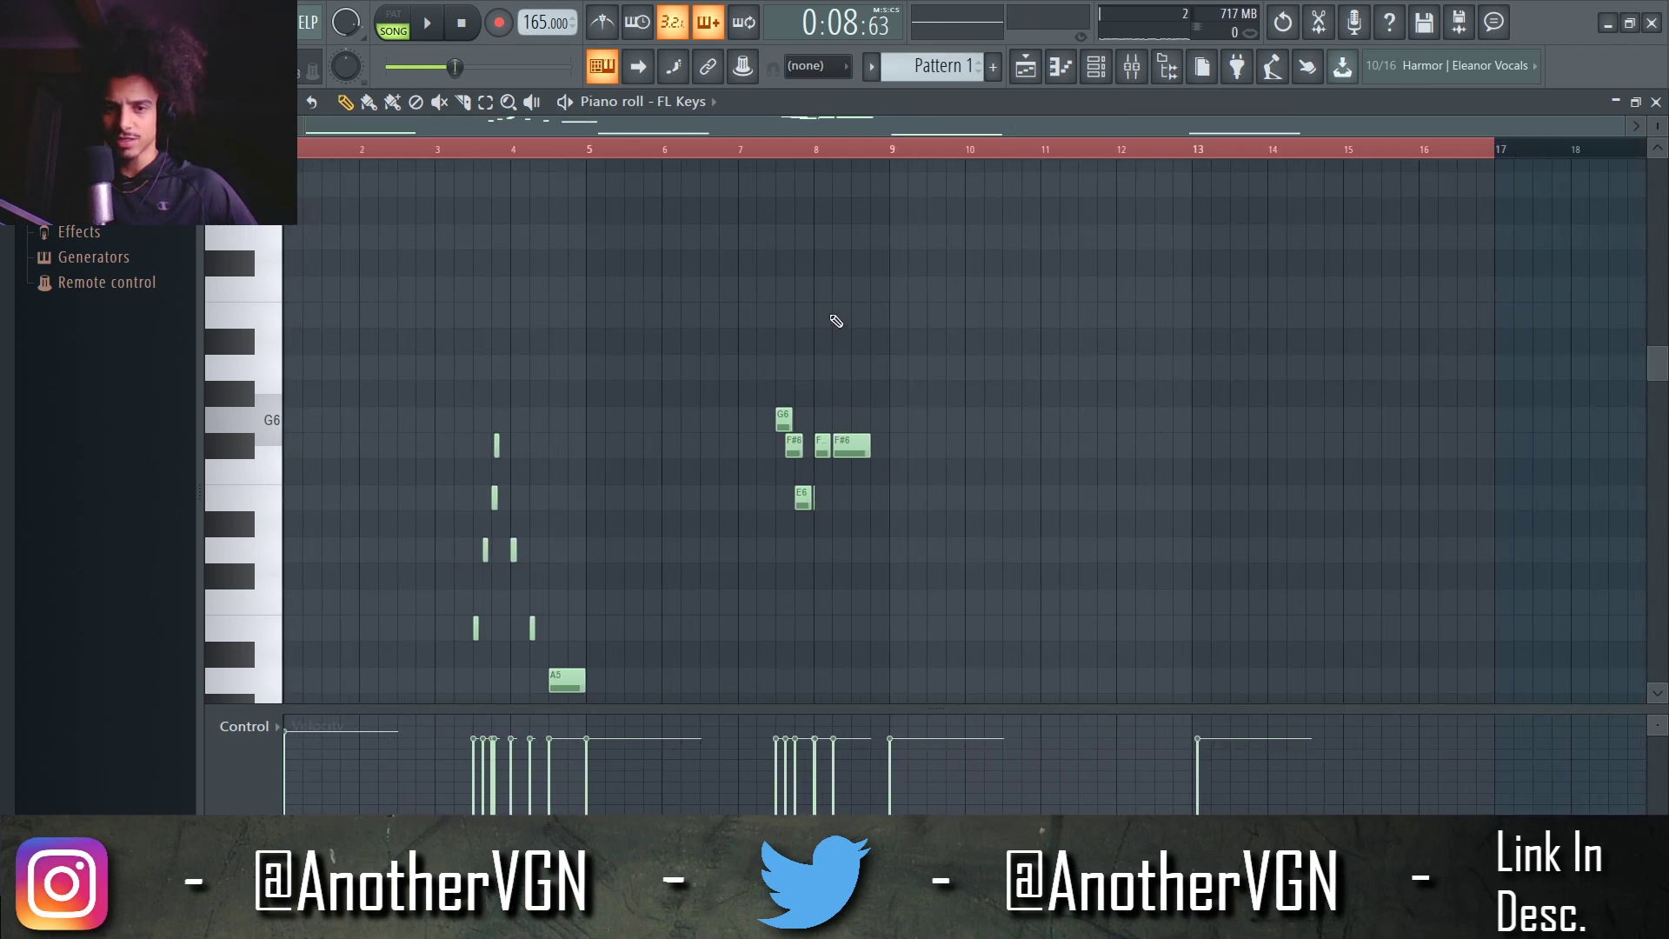
scroll(719, 342, down, 3)
scroll(436, 267, down, 6)
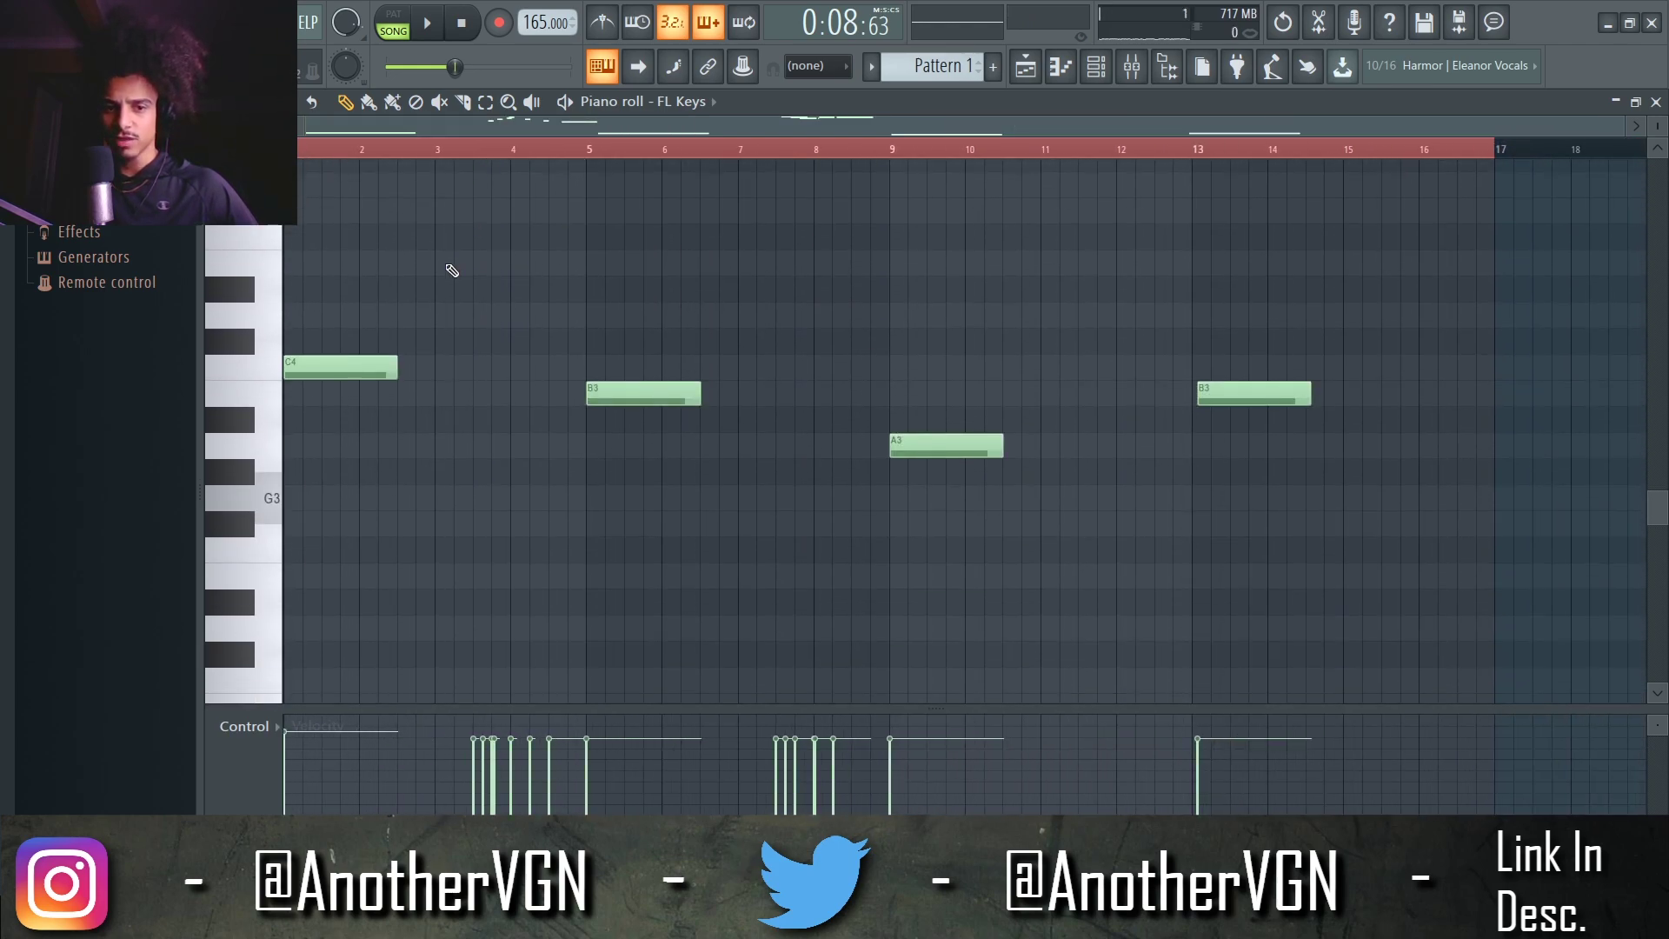
scroll(625, 417, up, 5)
scroll(956, 452, down, 4)
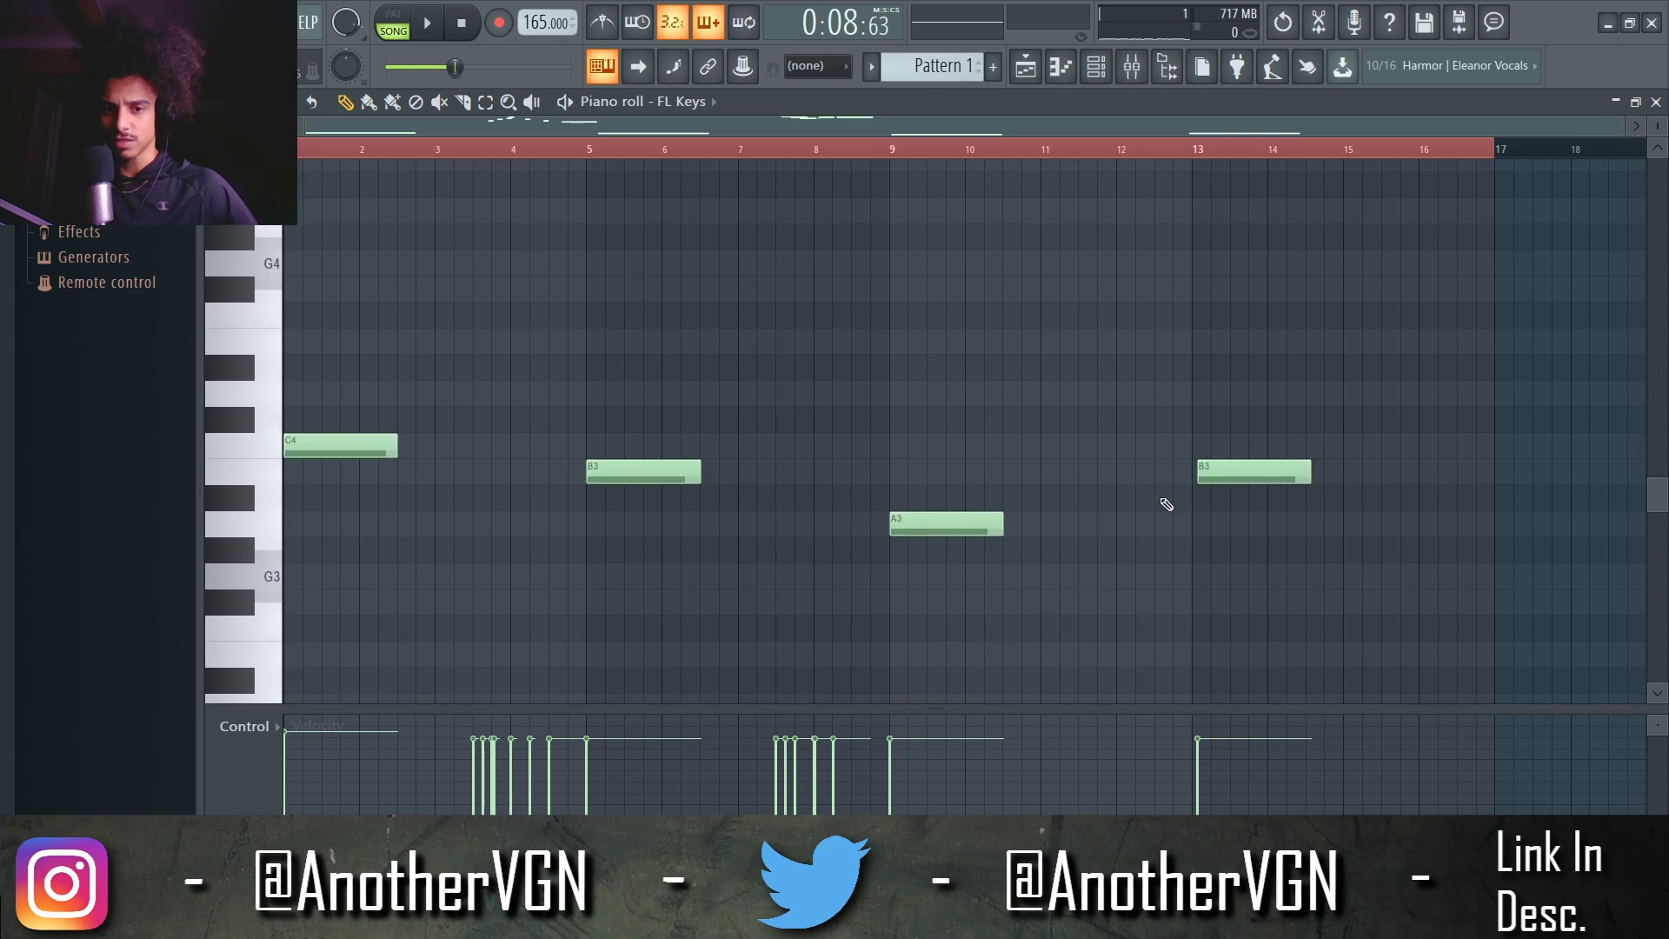
scroll(663, 510, up, 6)
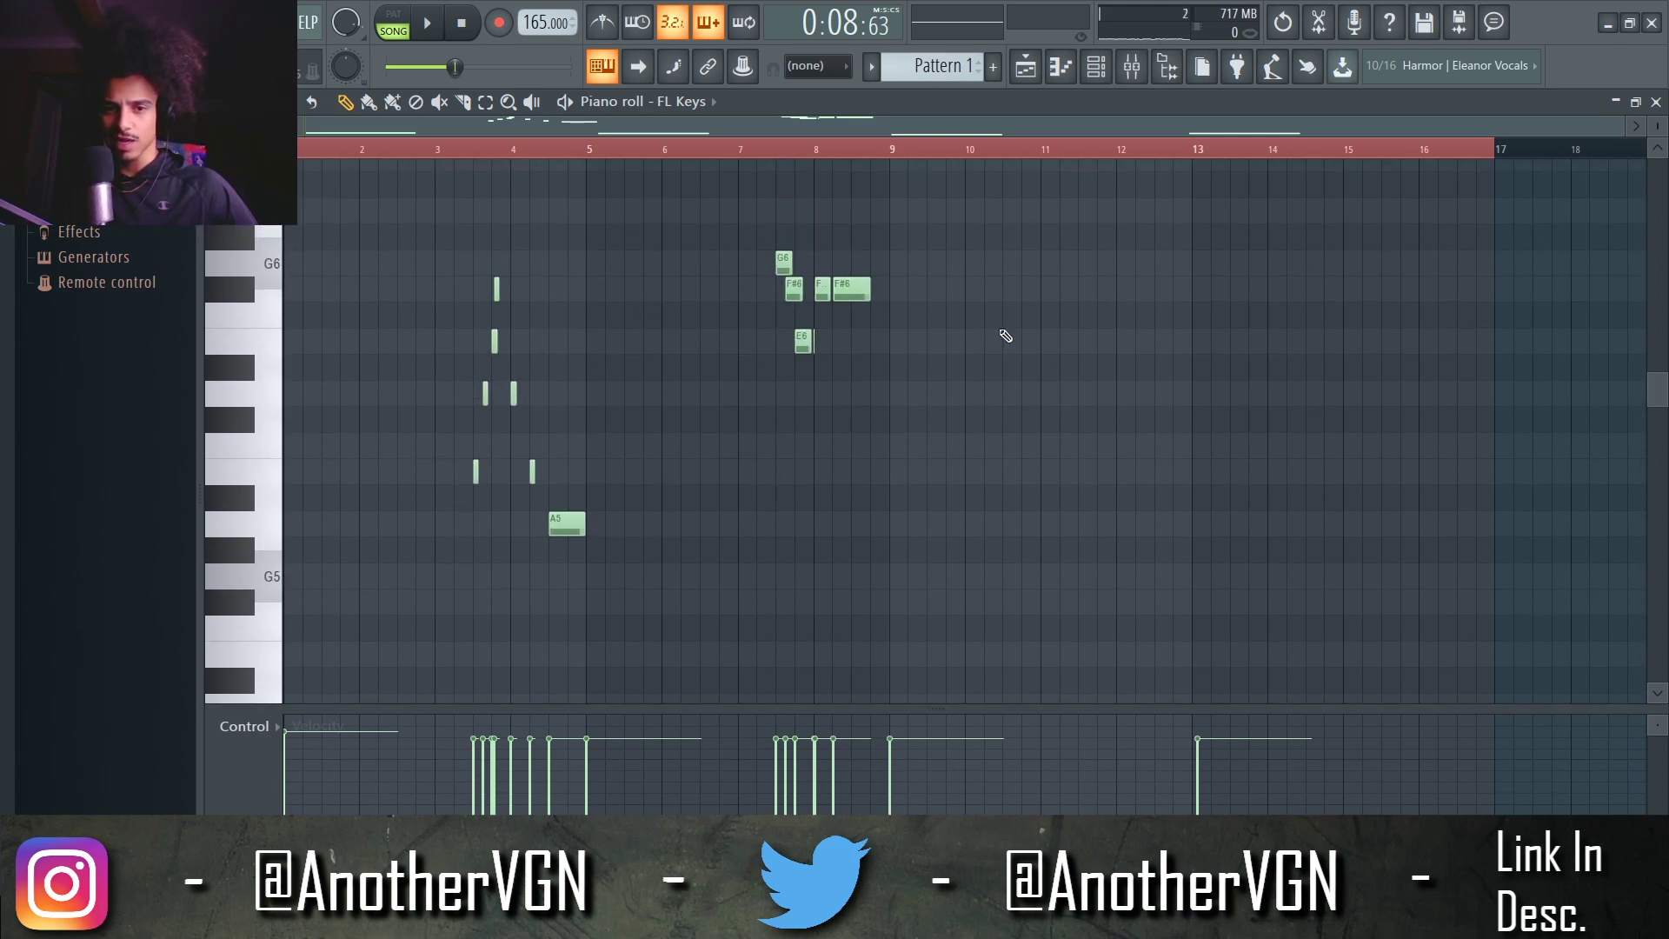
scroll(926, 327, down, 2)
scroll(927, 326, up, 2)
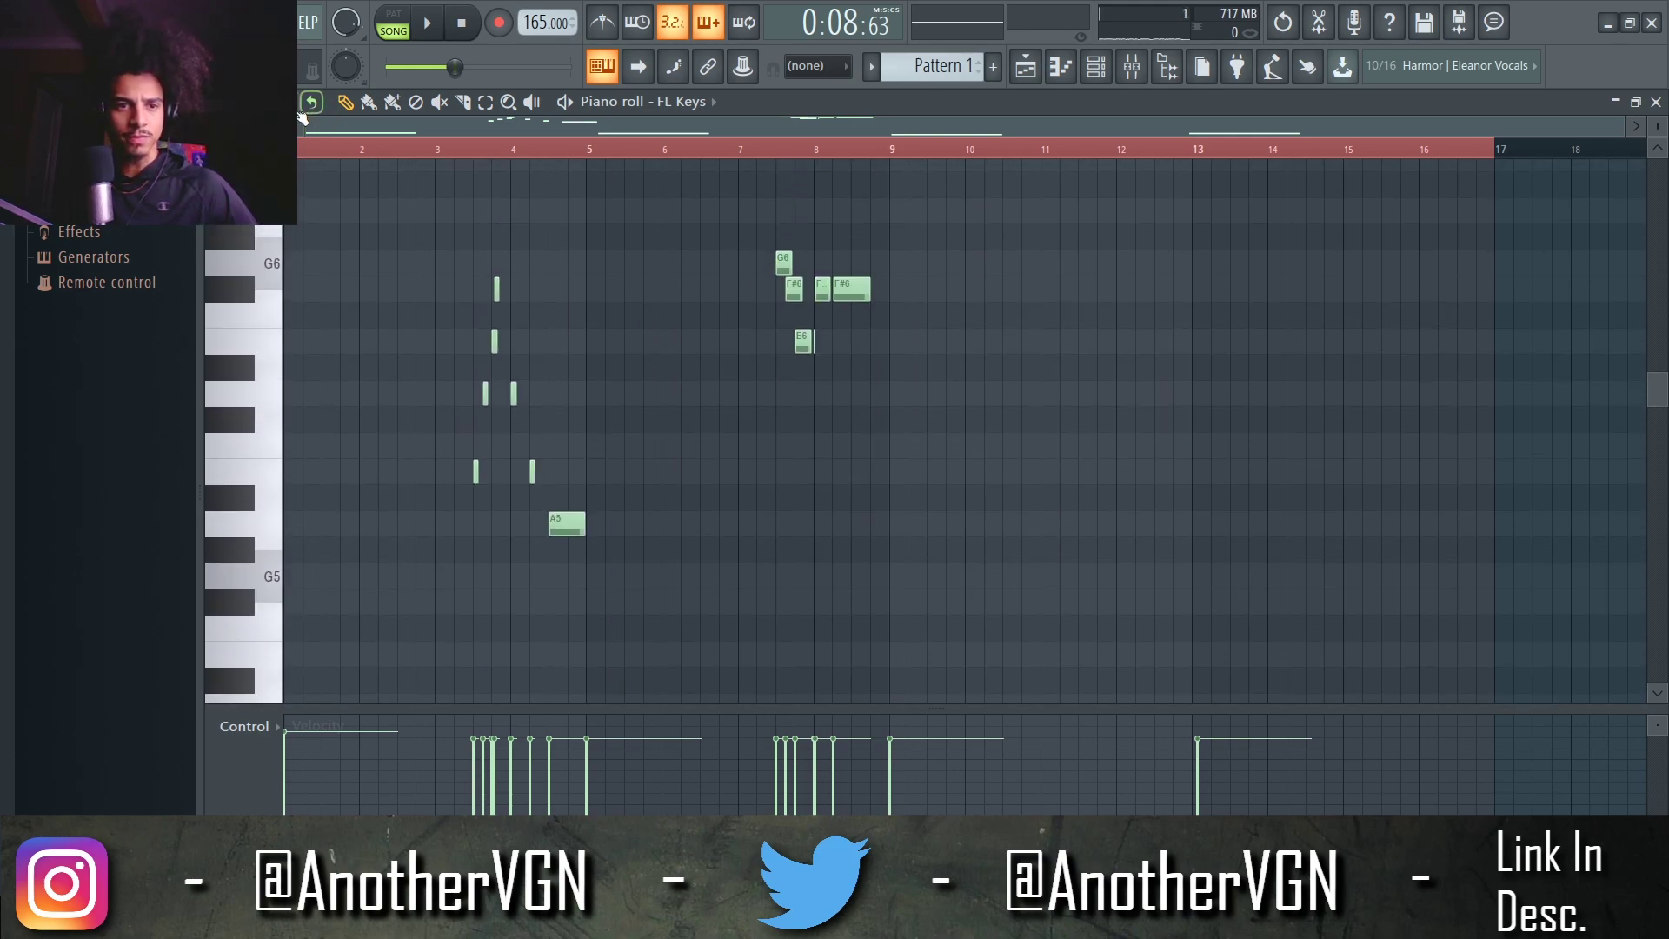
Duplicate both high FL Keys phrases into the second half of the loop, starting midway through bar 10
click(310, 102)
click(295, 410)
drag(1234, 666, 297, 162)
click(310, 102)
click(292, 296)
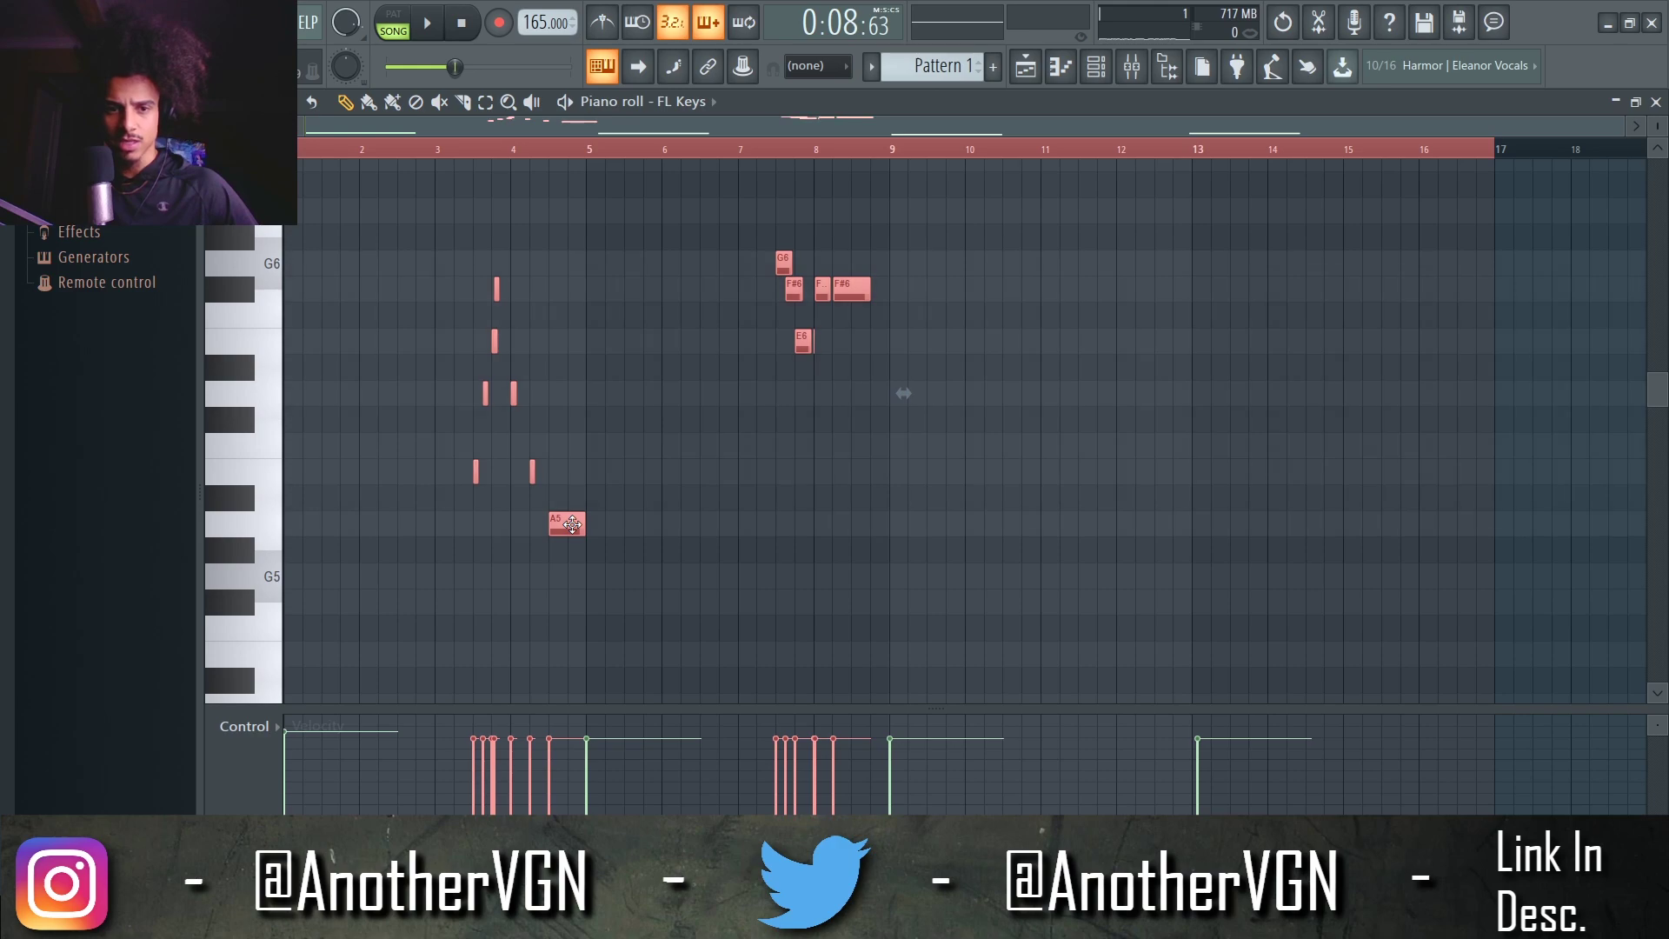
drag(571, 522, 1103, 509)
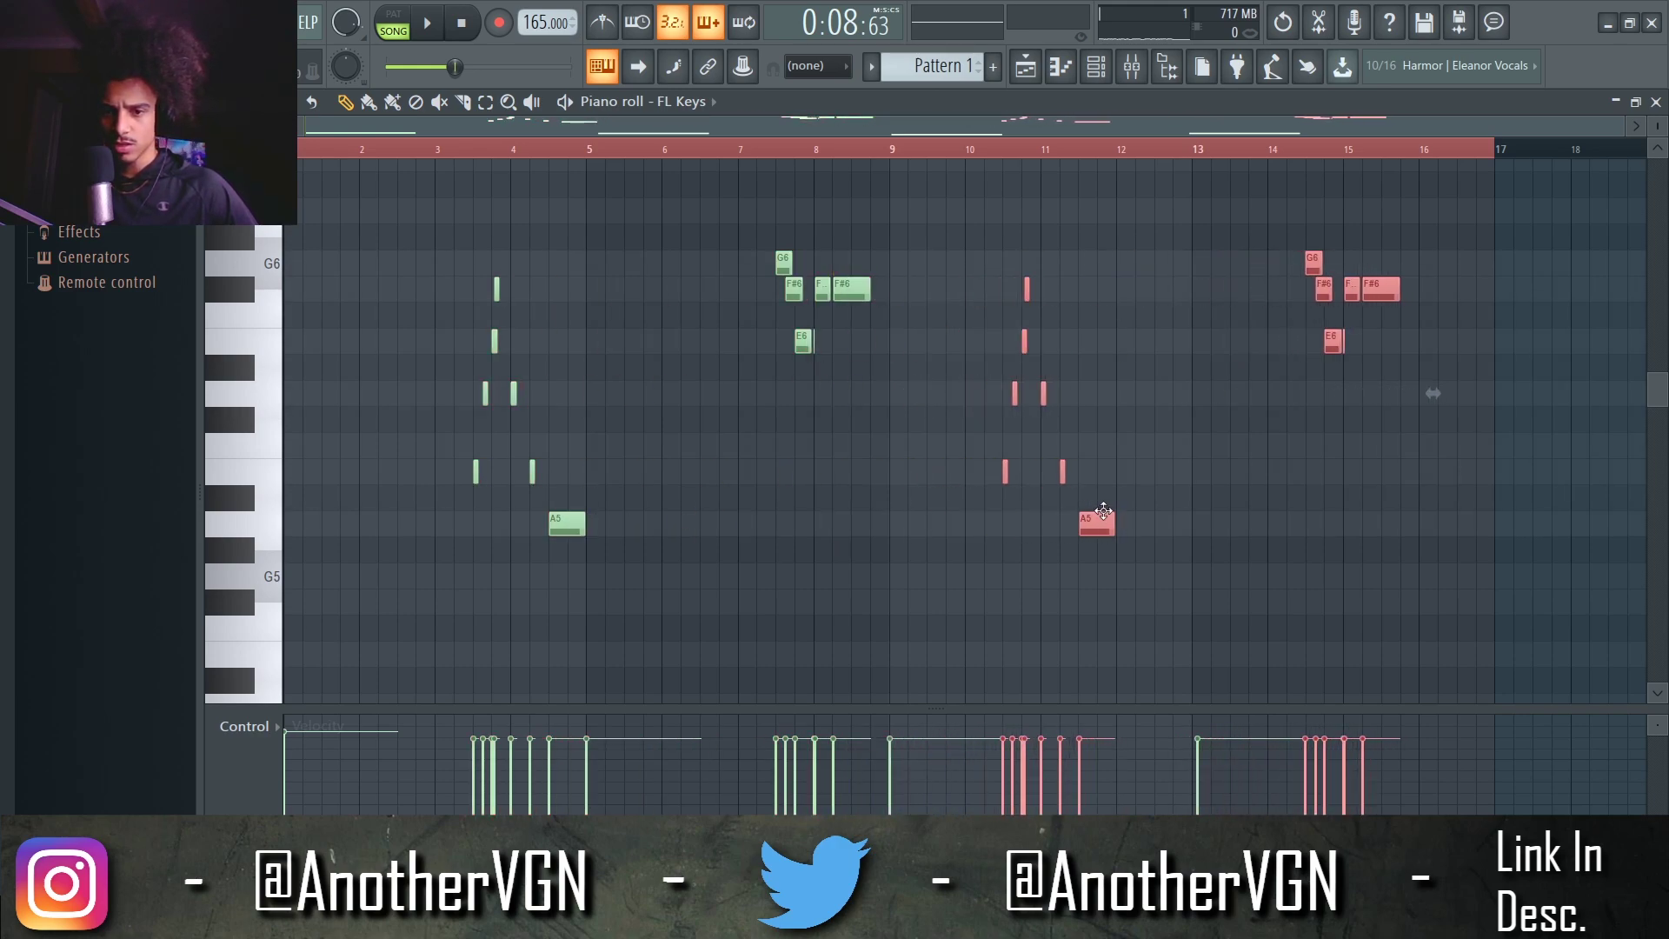
Randomize the velocities of all FL Keys notes and play the loop from the start
key(space)
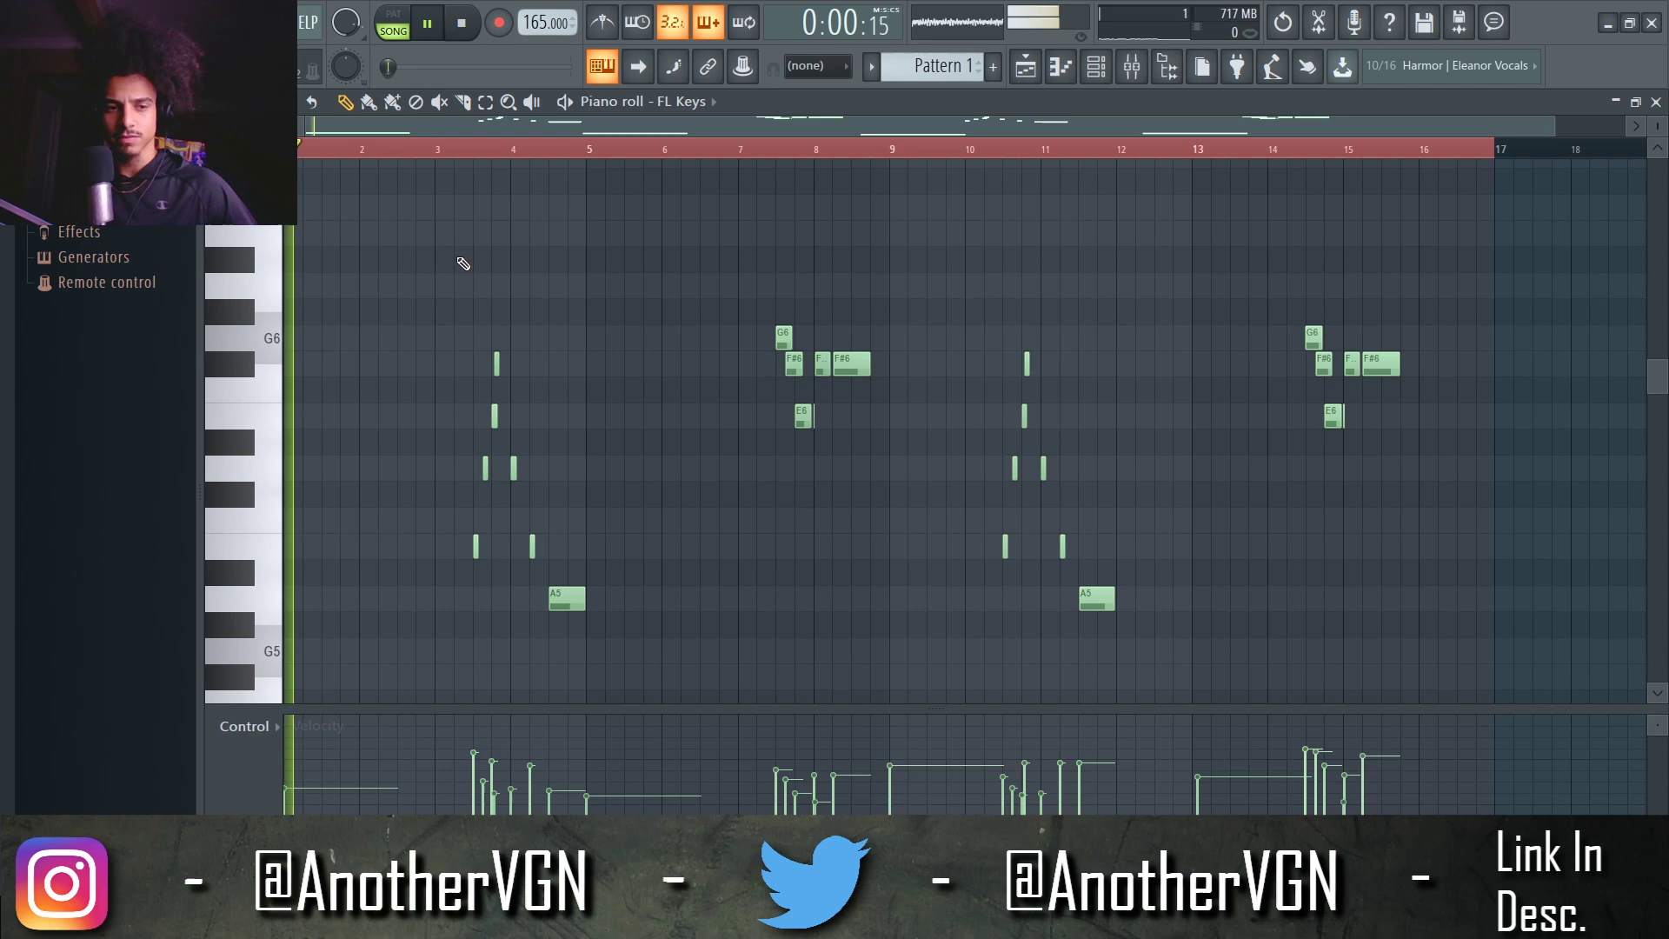
scroll(422, 287, down, 3)
scroll(420, 290, down, 5)
key(space)
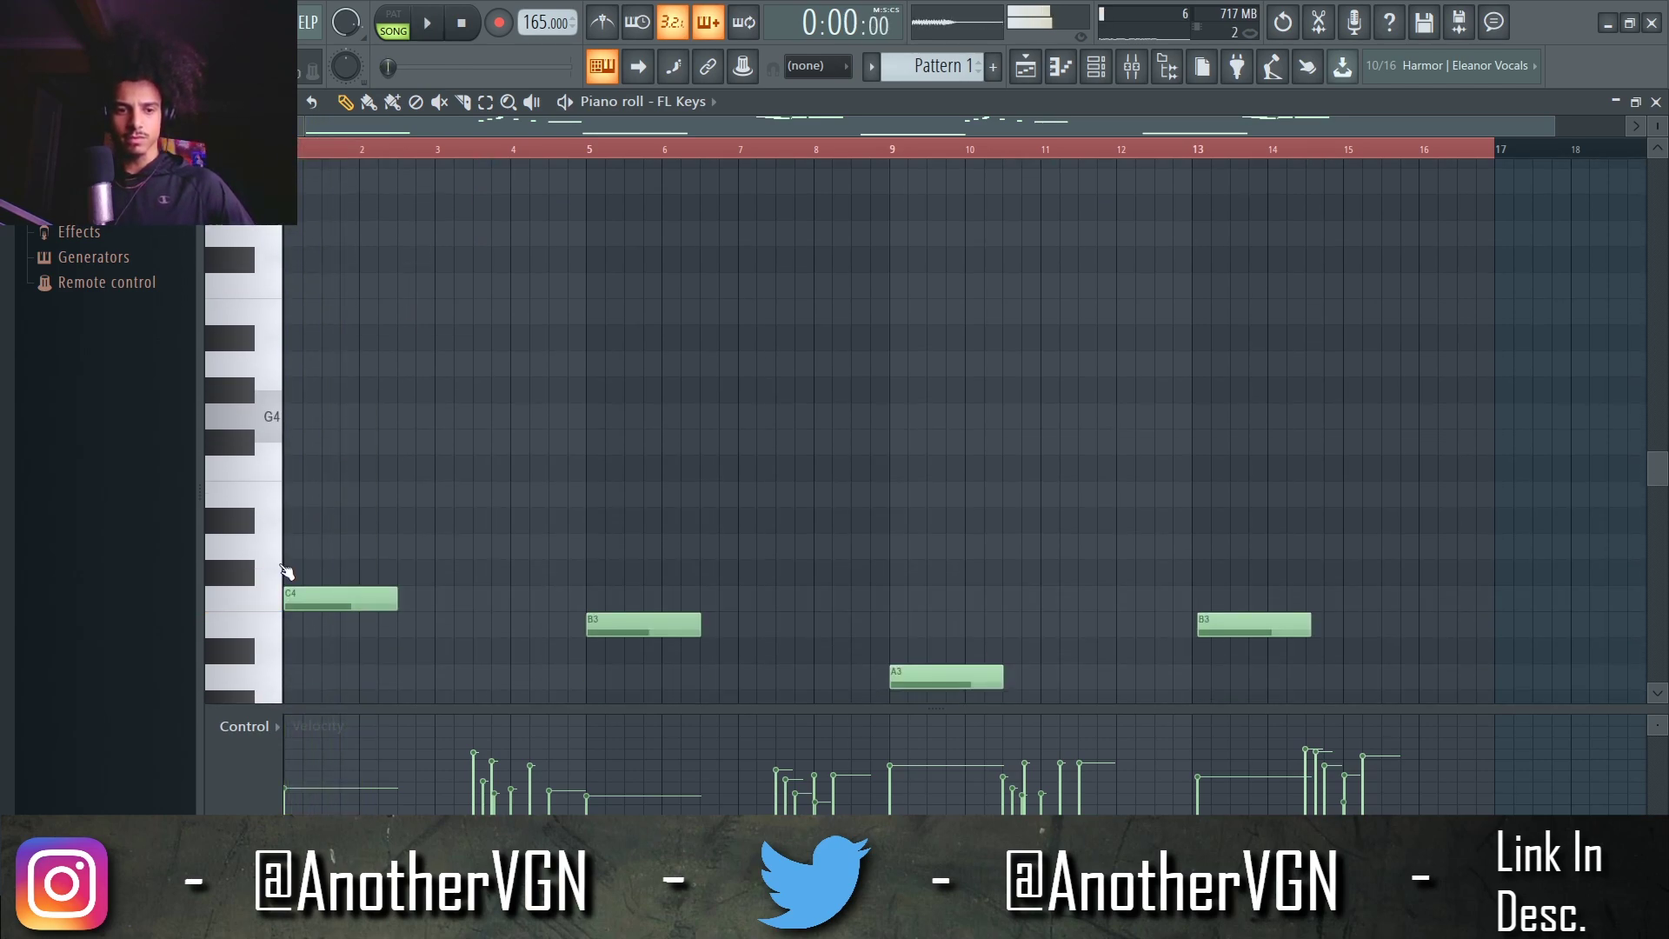
key(space)
scroll(556, 421, up, 5)
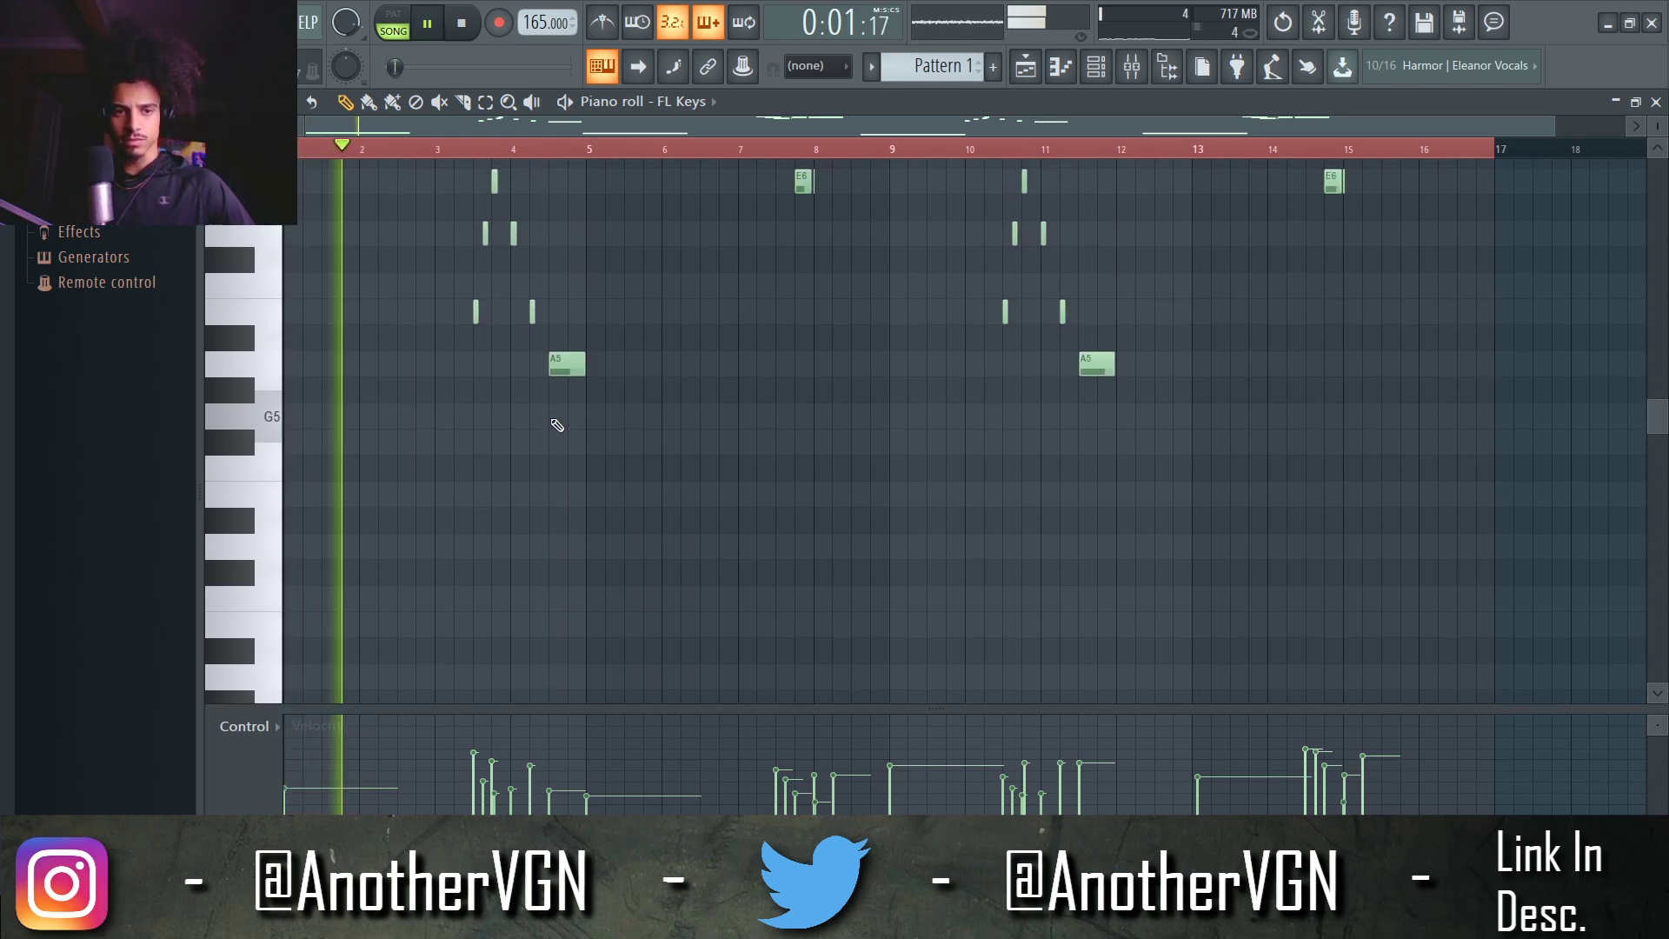
scroll(555, 423, down, 5)
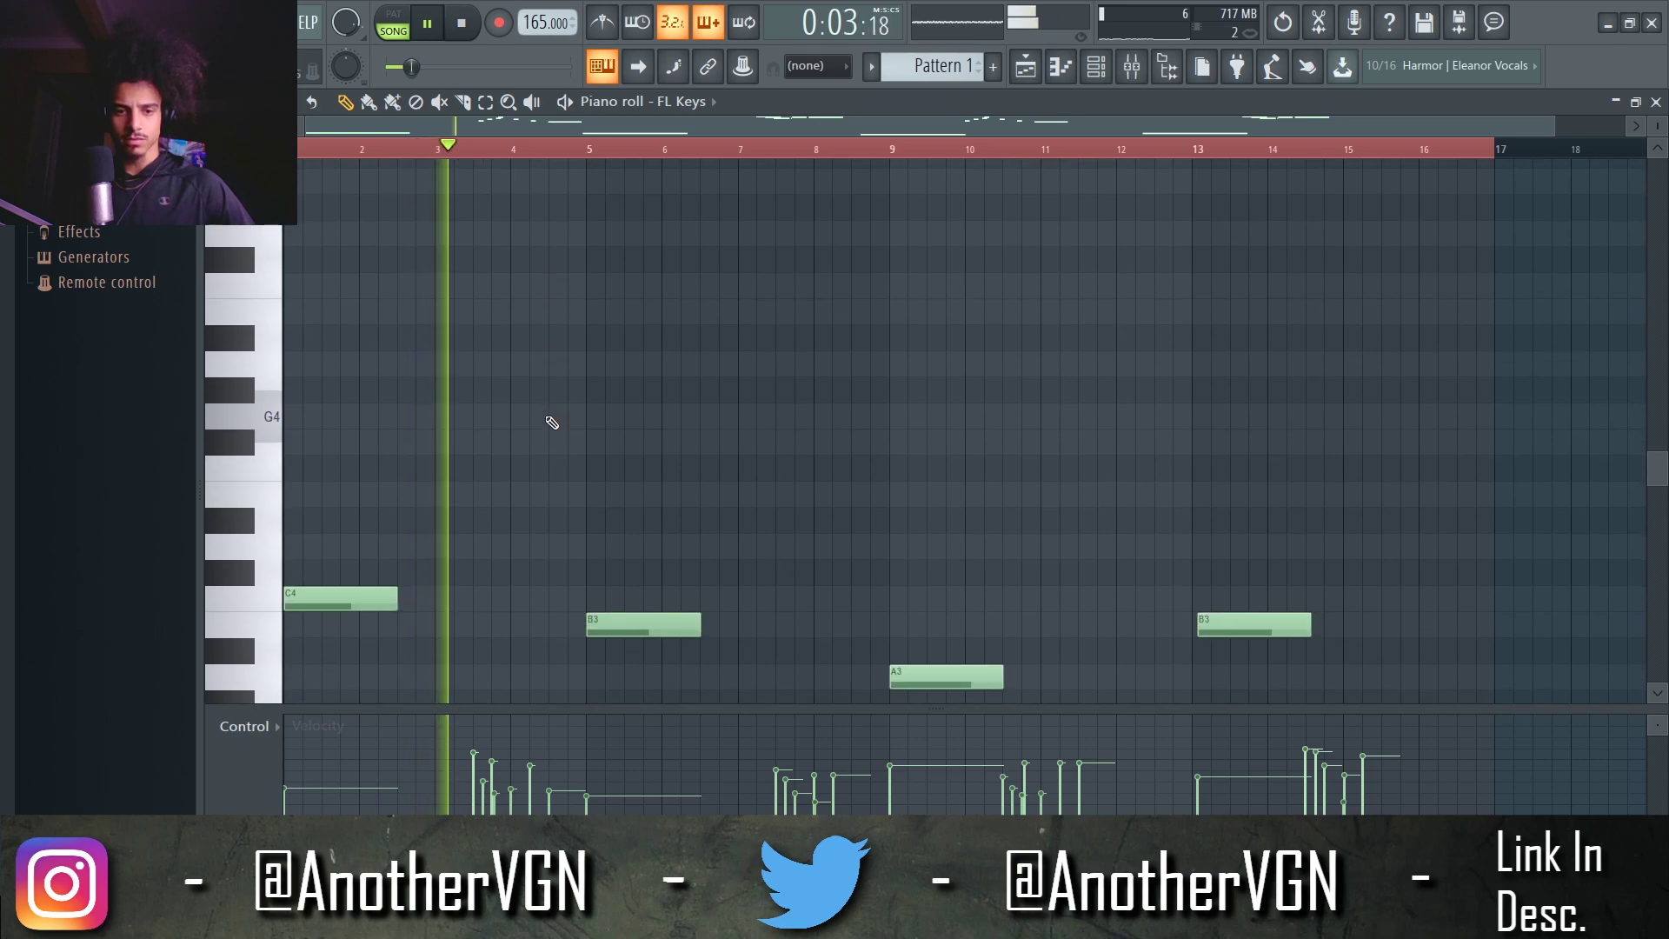
scroll(552, 420, up, 6)
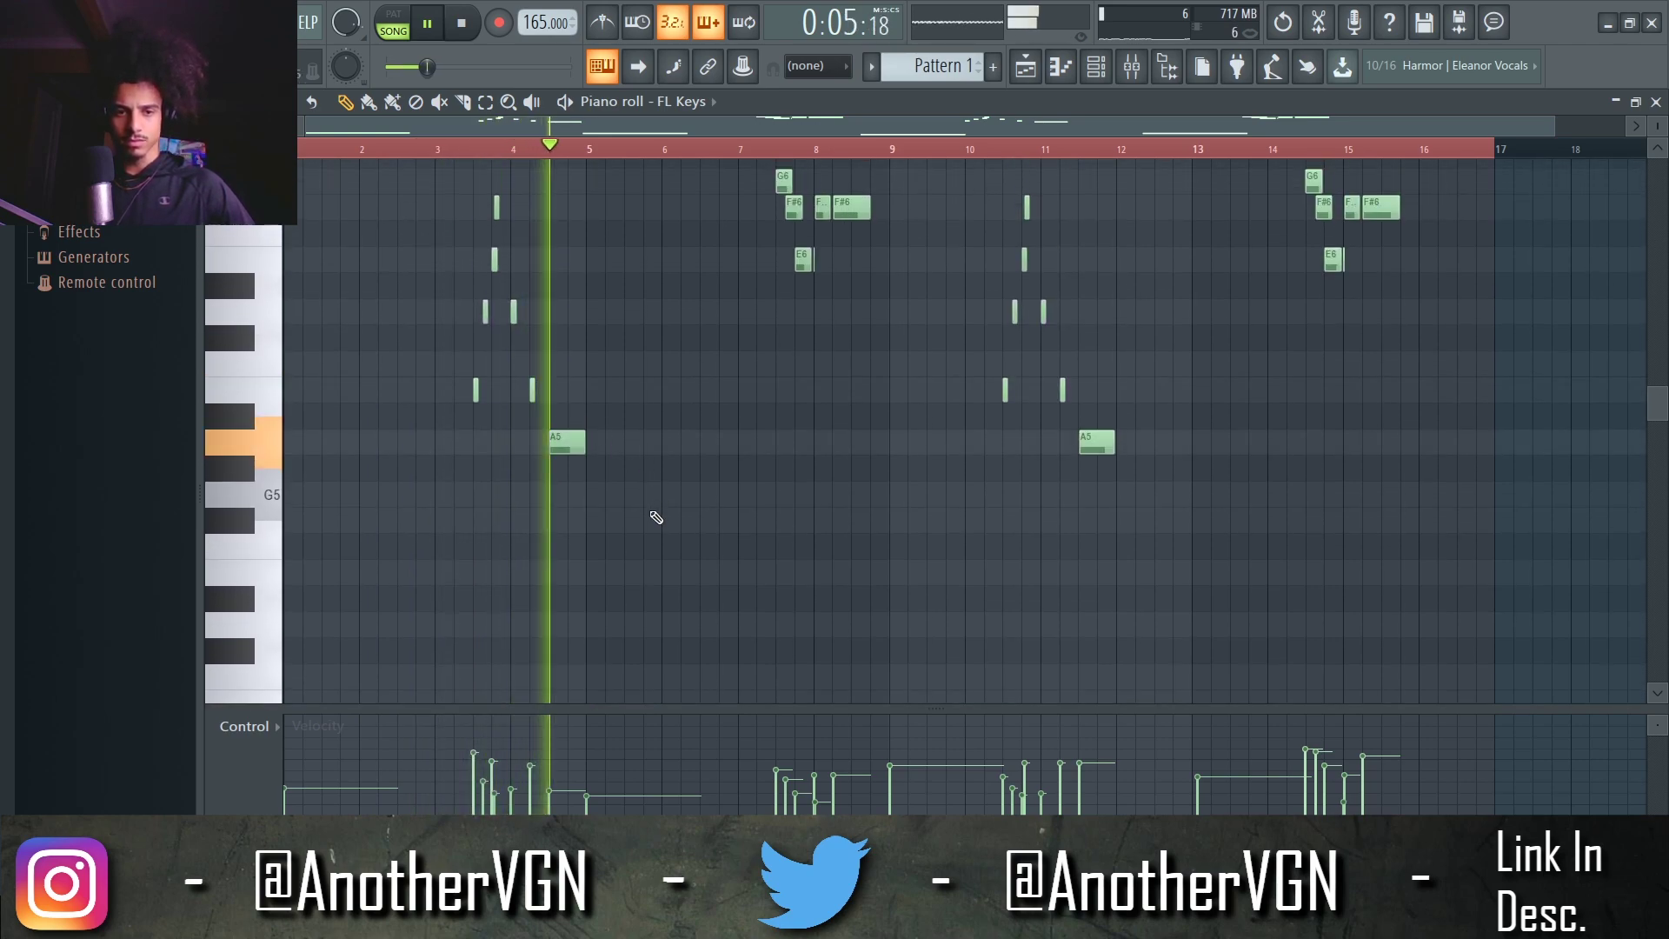
Raise the velocities of the first high phrase in bars 3 and 4 and restart playback from bar 3
drag(644, 508, 456, 180)
key(space)
scroll(508, 308, up, 4)
click(454, 154)
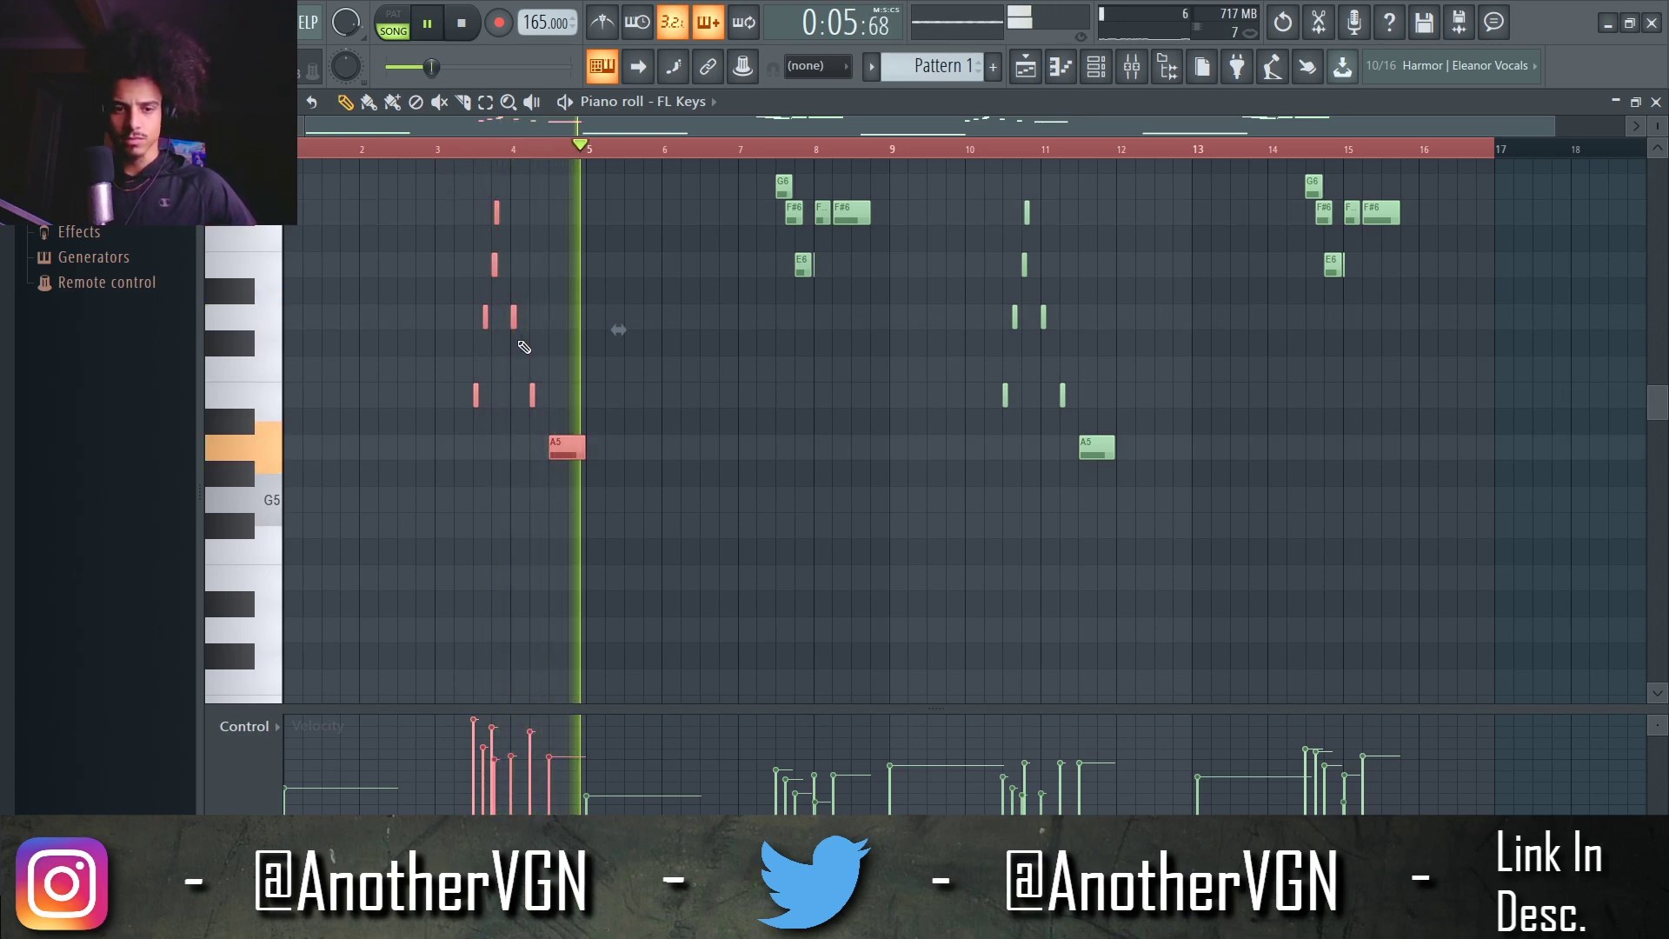
Bring the four low C4, B3, A3 and B3 notes to one equal, higher velocity and replay from bar 3
scroll(641, 386, down, 7)
key(space)
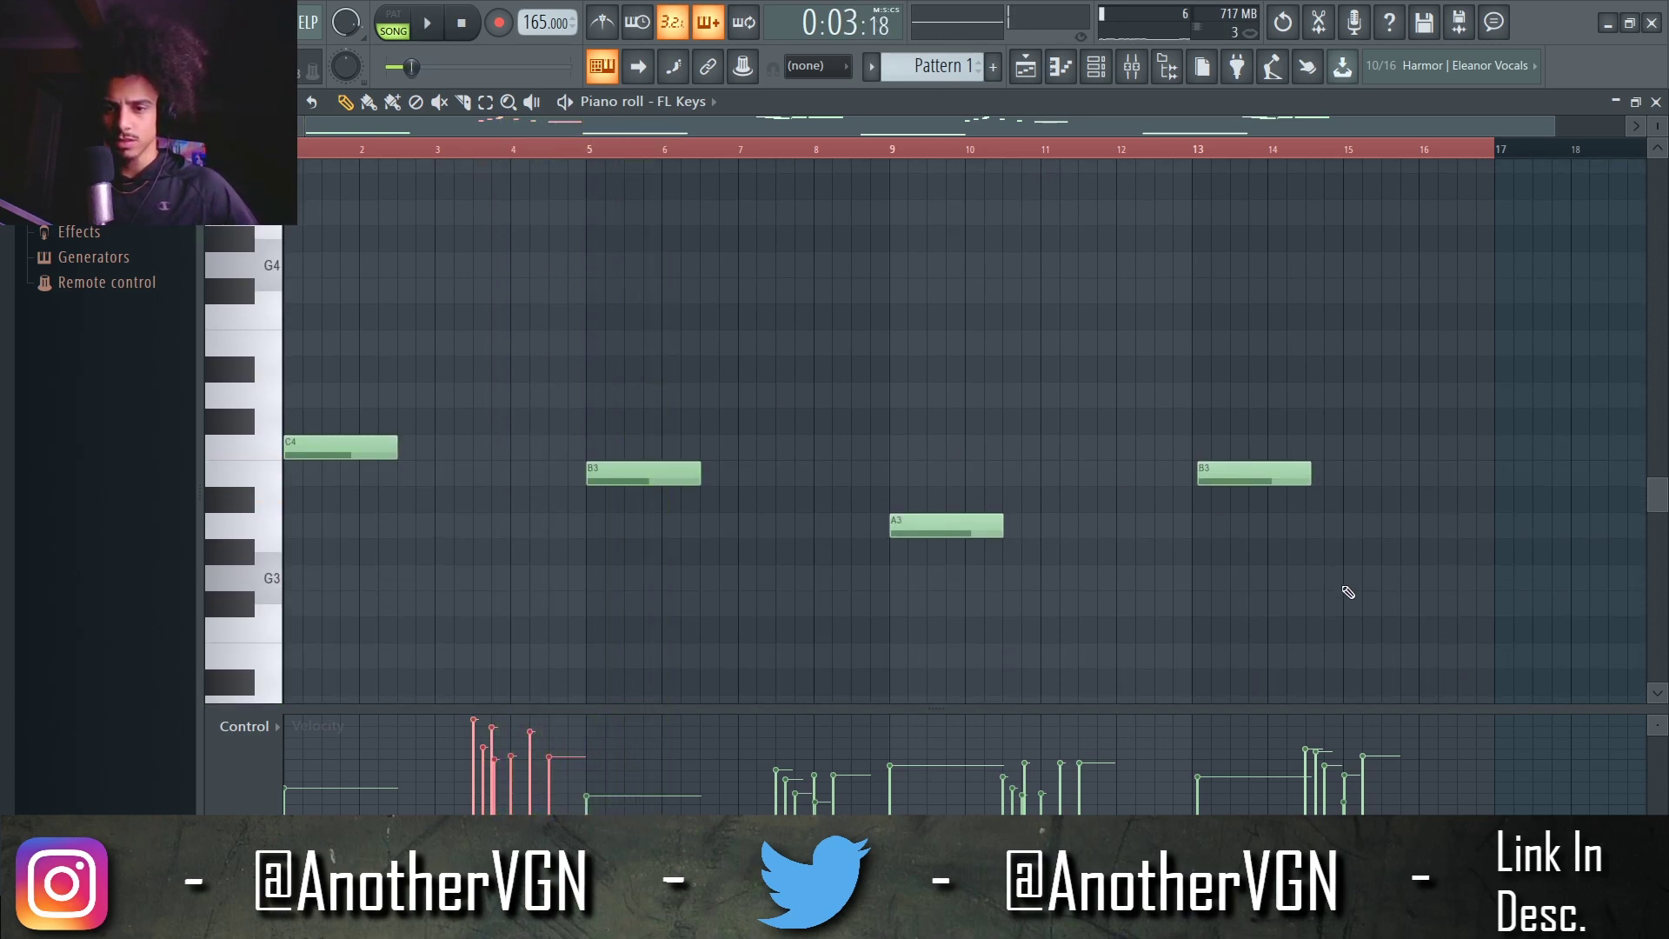
drag(1389, 604, 211, 306)
scroll(558, 330, up, 3)
drag(557, 330, 635, 557)
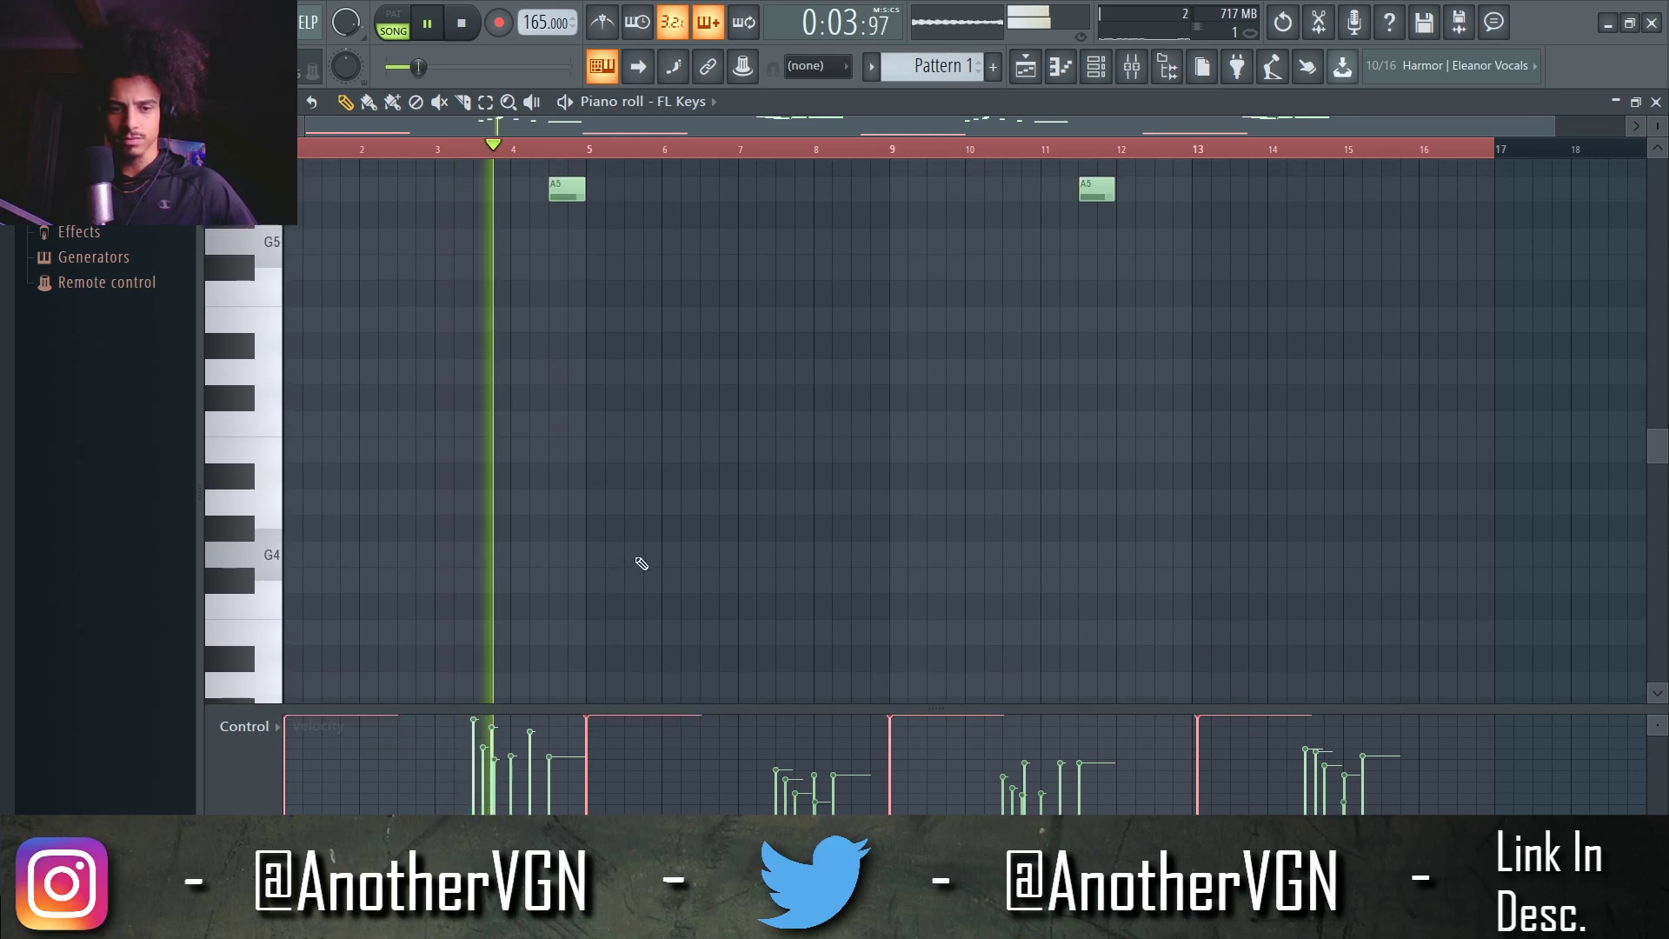
scroll(613, 322, down, 3)
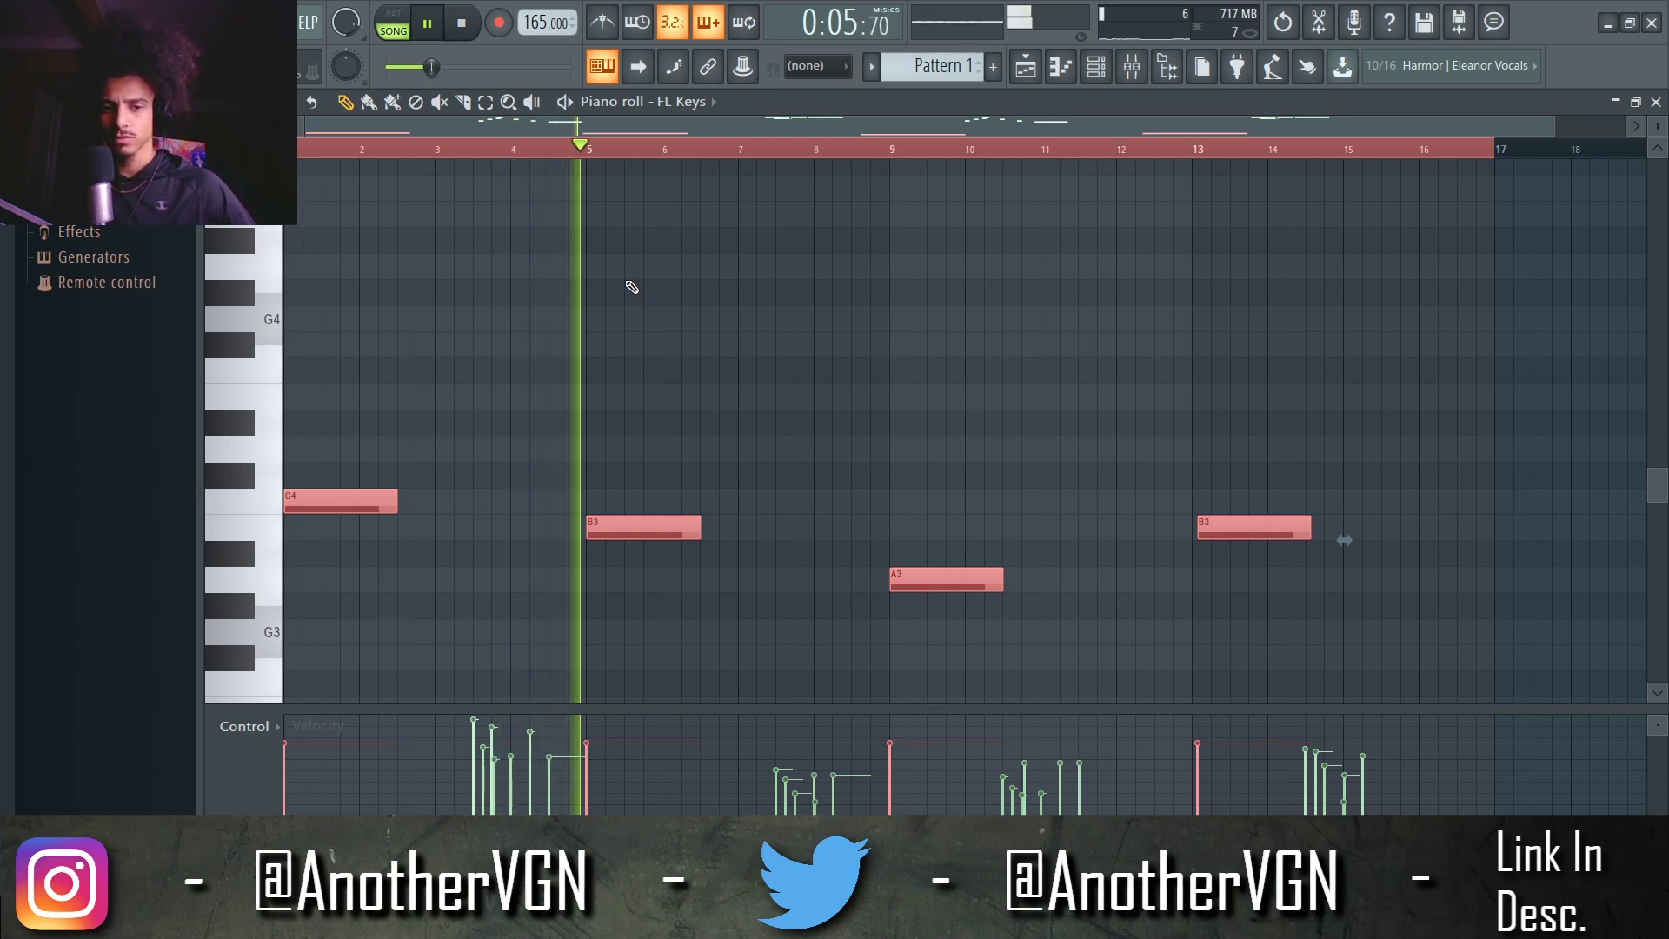
Play through to the copied high phrase in bars 10 and 11, checking its timing against the low notes
scroll(639, 285, up, 5)
scroll(644, 276, up, 2)
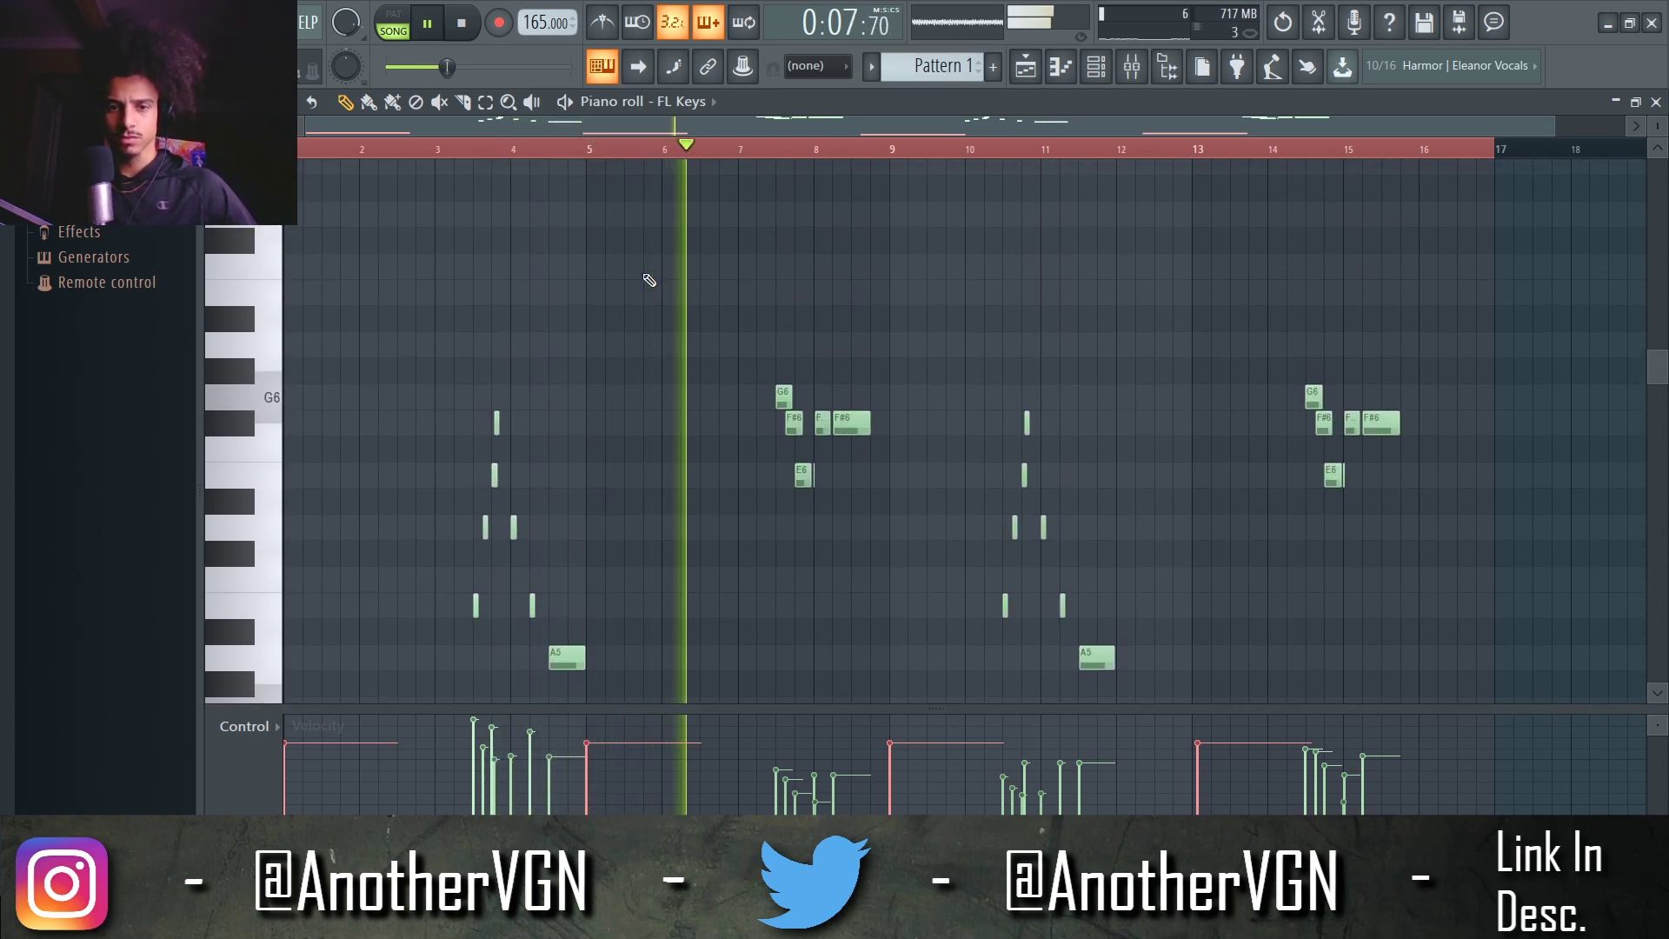
scroll(696, 271, down, 5)
scroll(864, 263, up, 3)
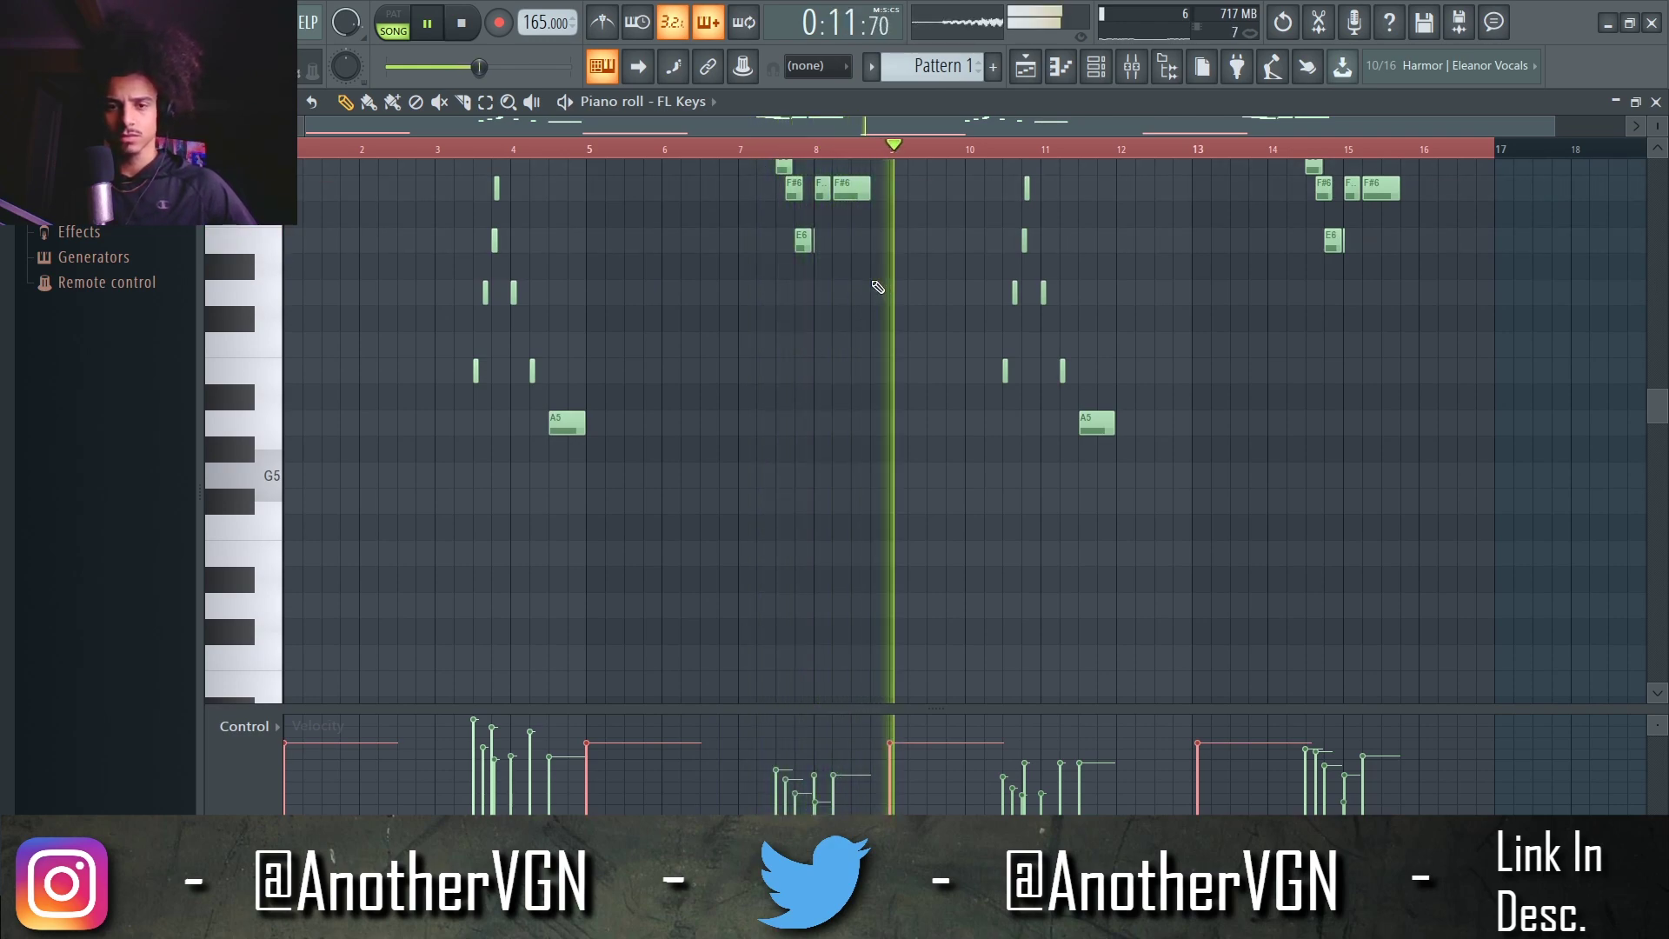
scroll(881, 273, down, 5)
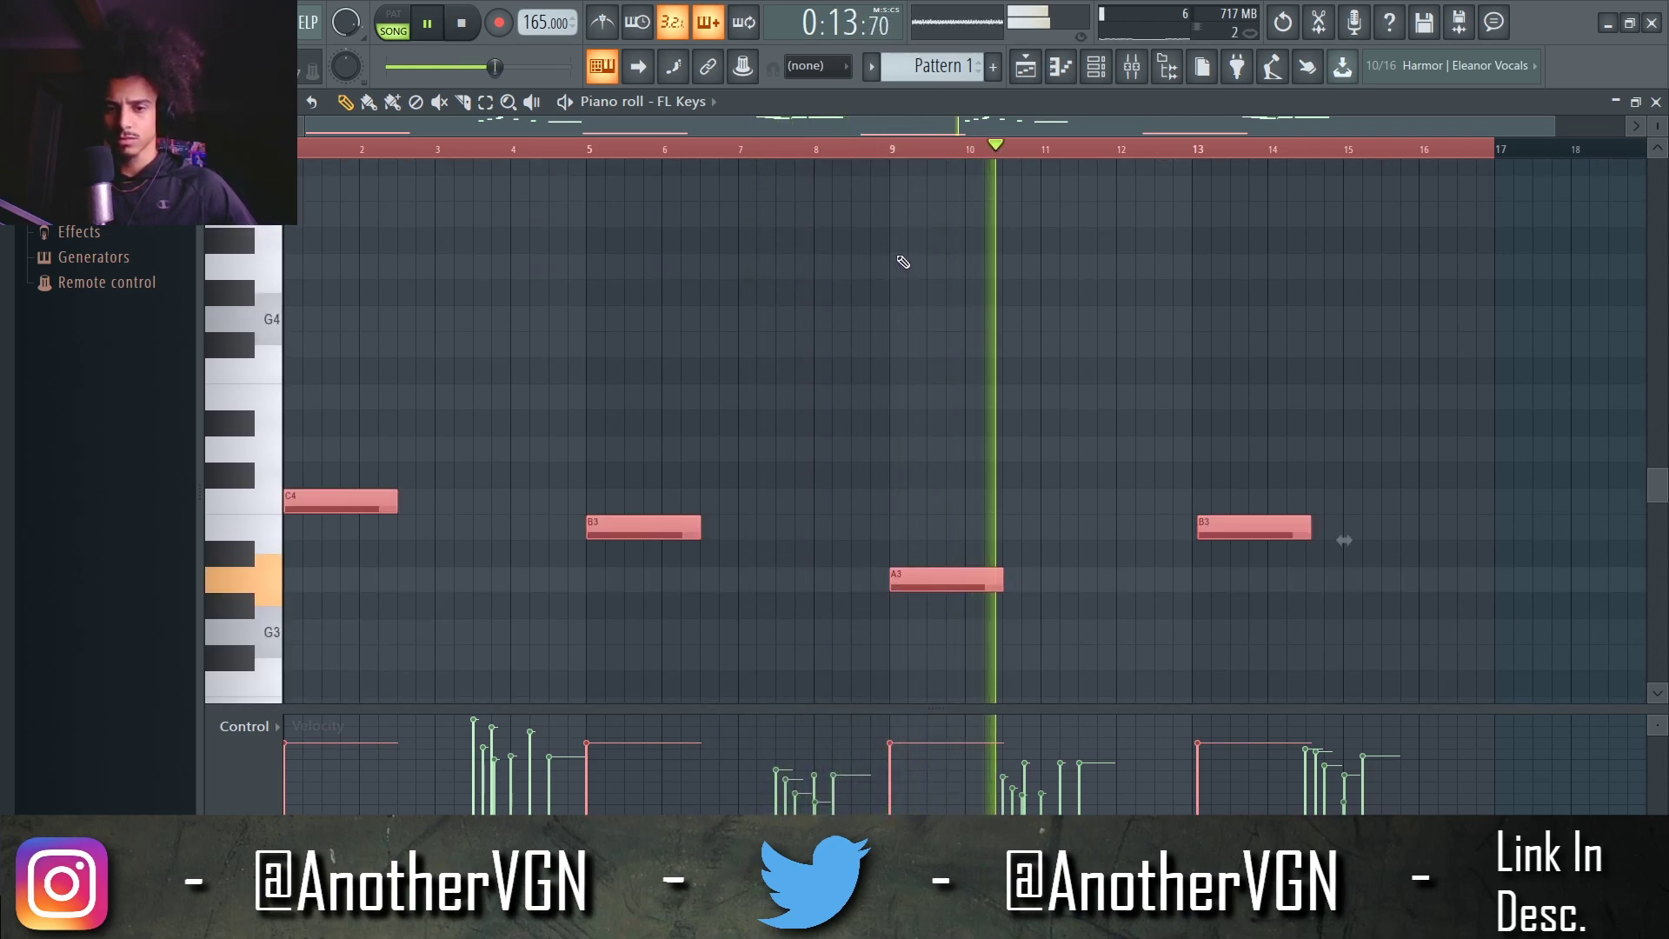
scroll(898, 256, up, 5)
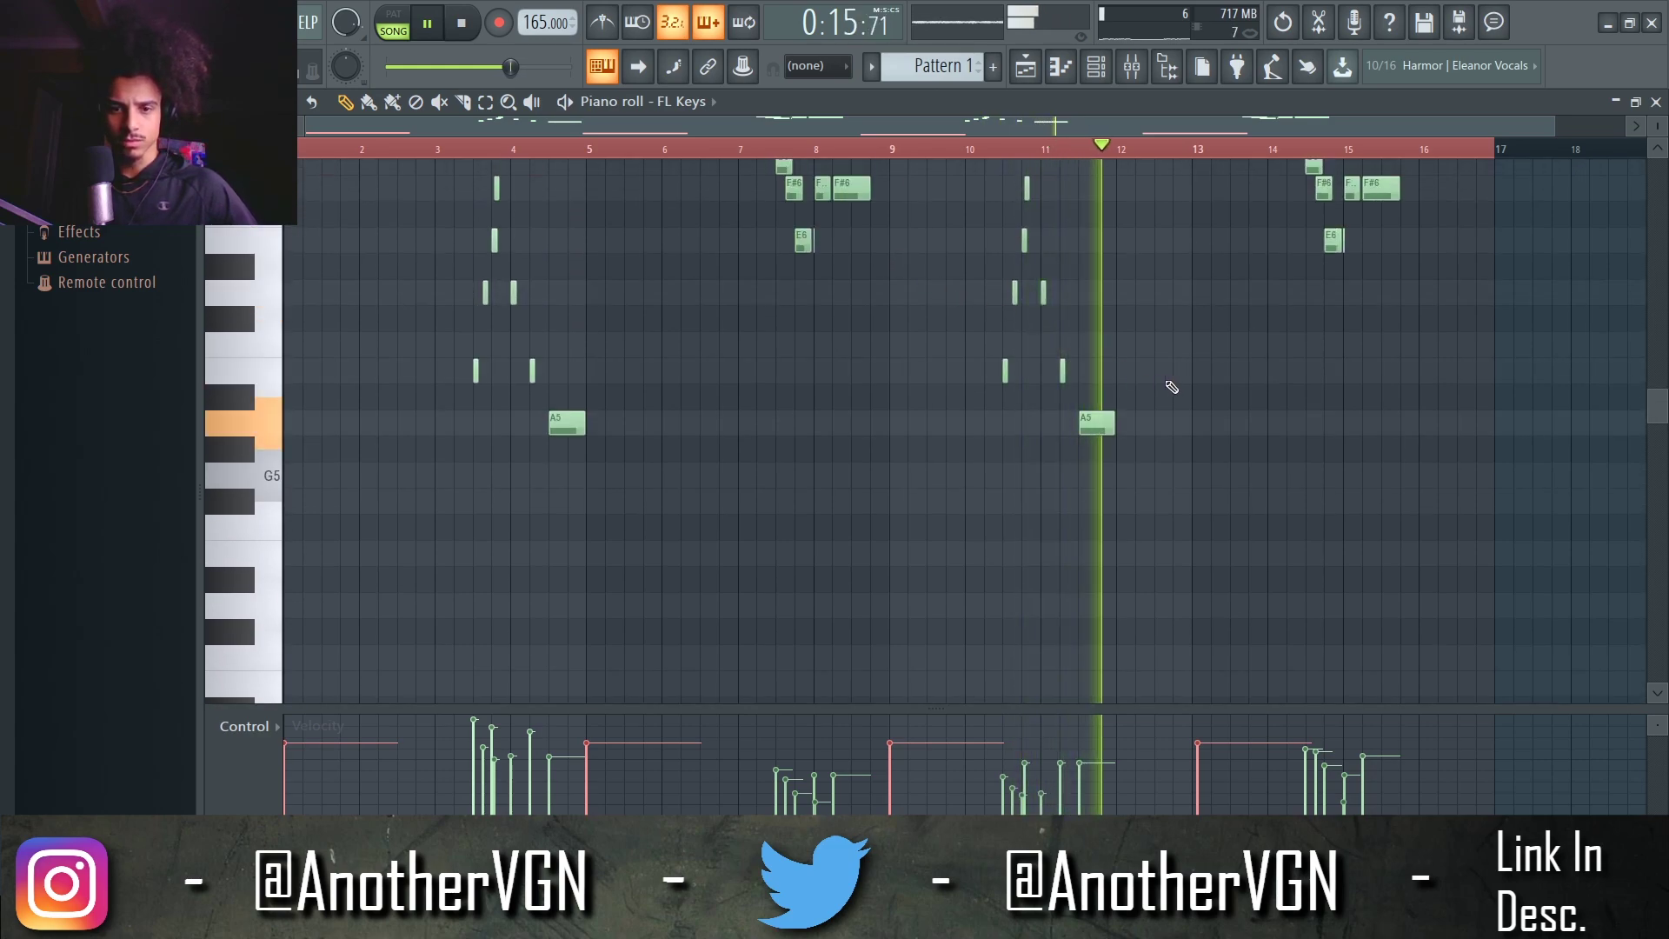
key(space)
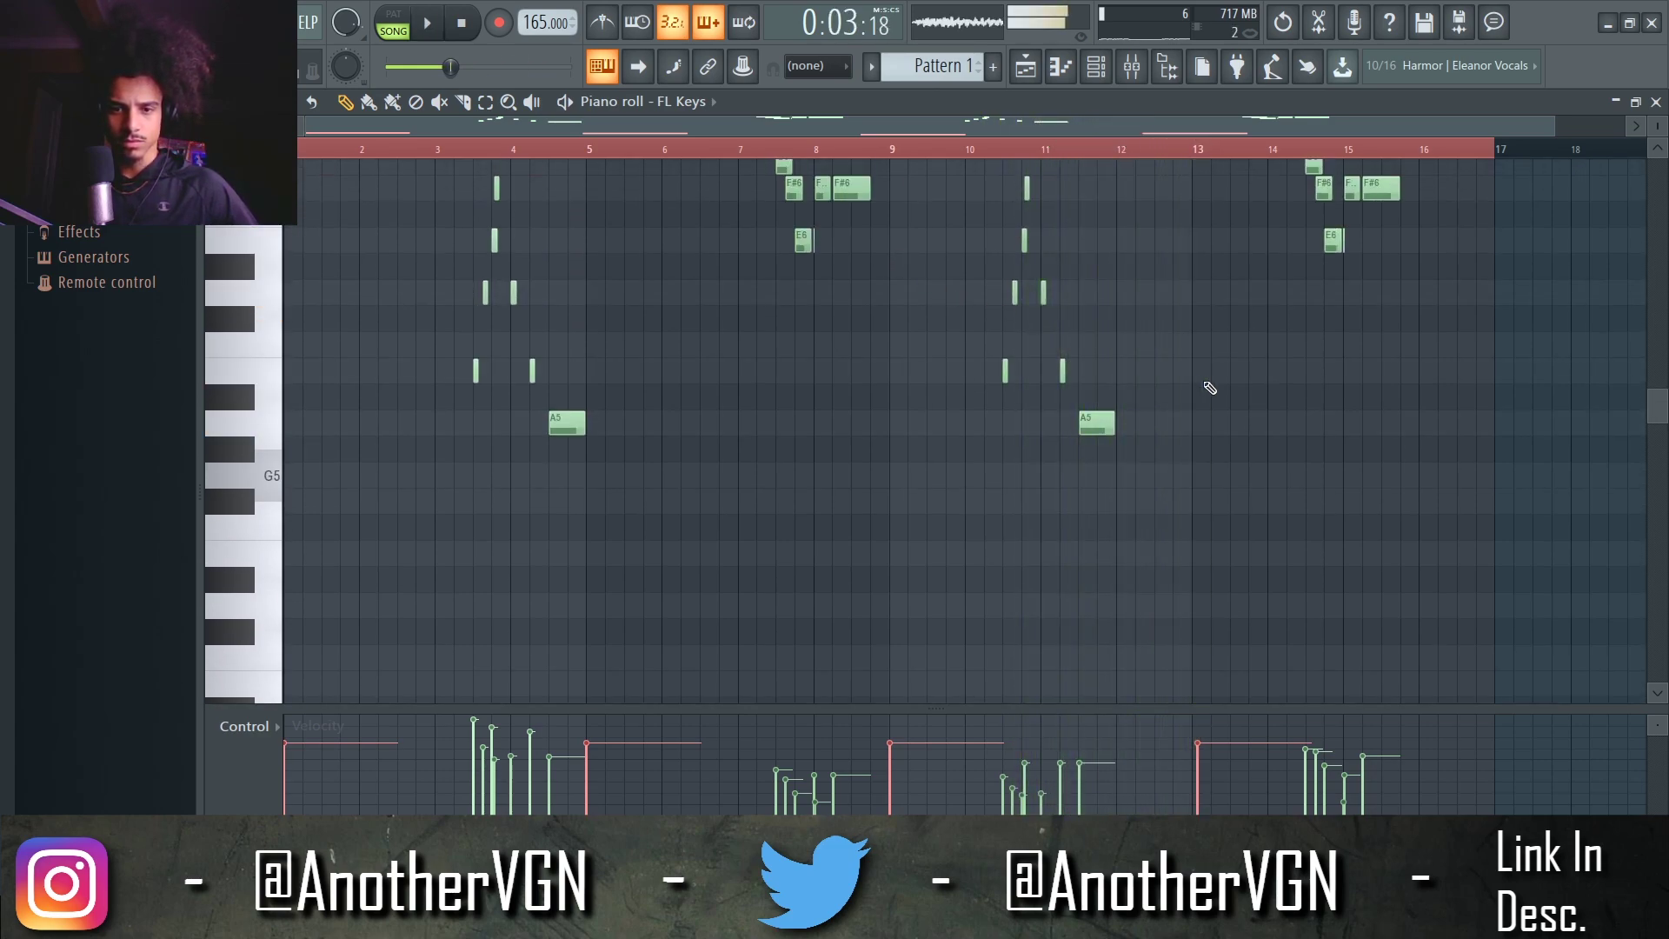
Shift both copied high phrases one bar later so the A5 note ends at bar 13, and play from bar 11
drag(1458, 544, 1045, 155)
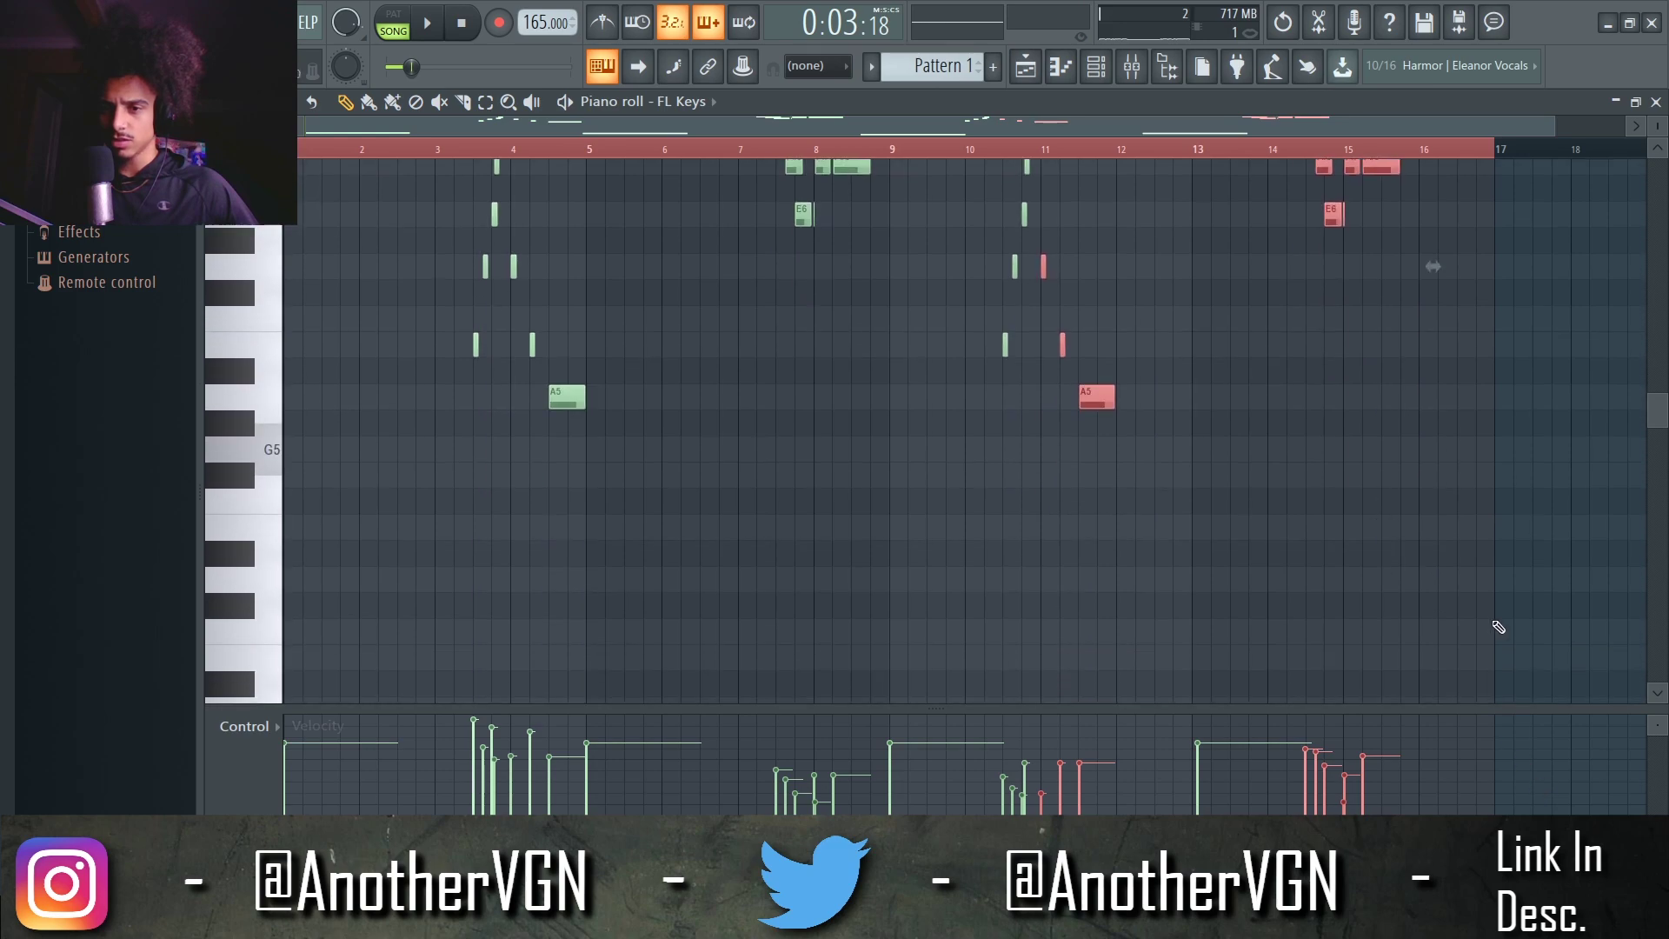
scroll(1129, 391, down, 3)
drag(1098, 432, 1188, 435)
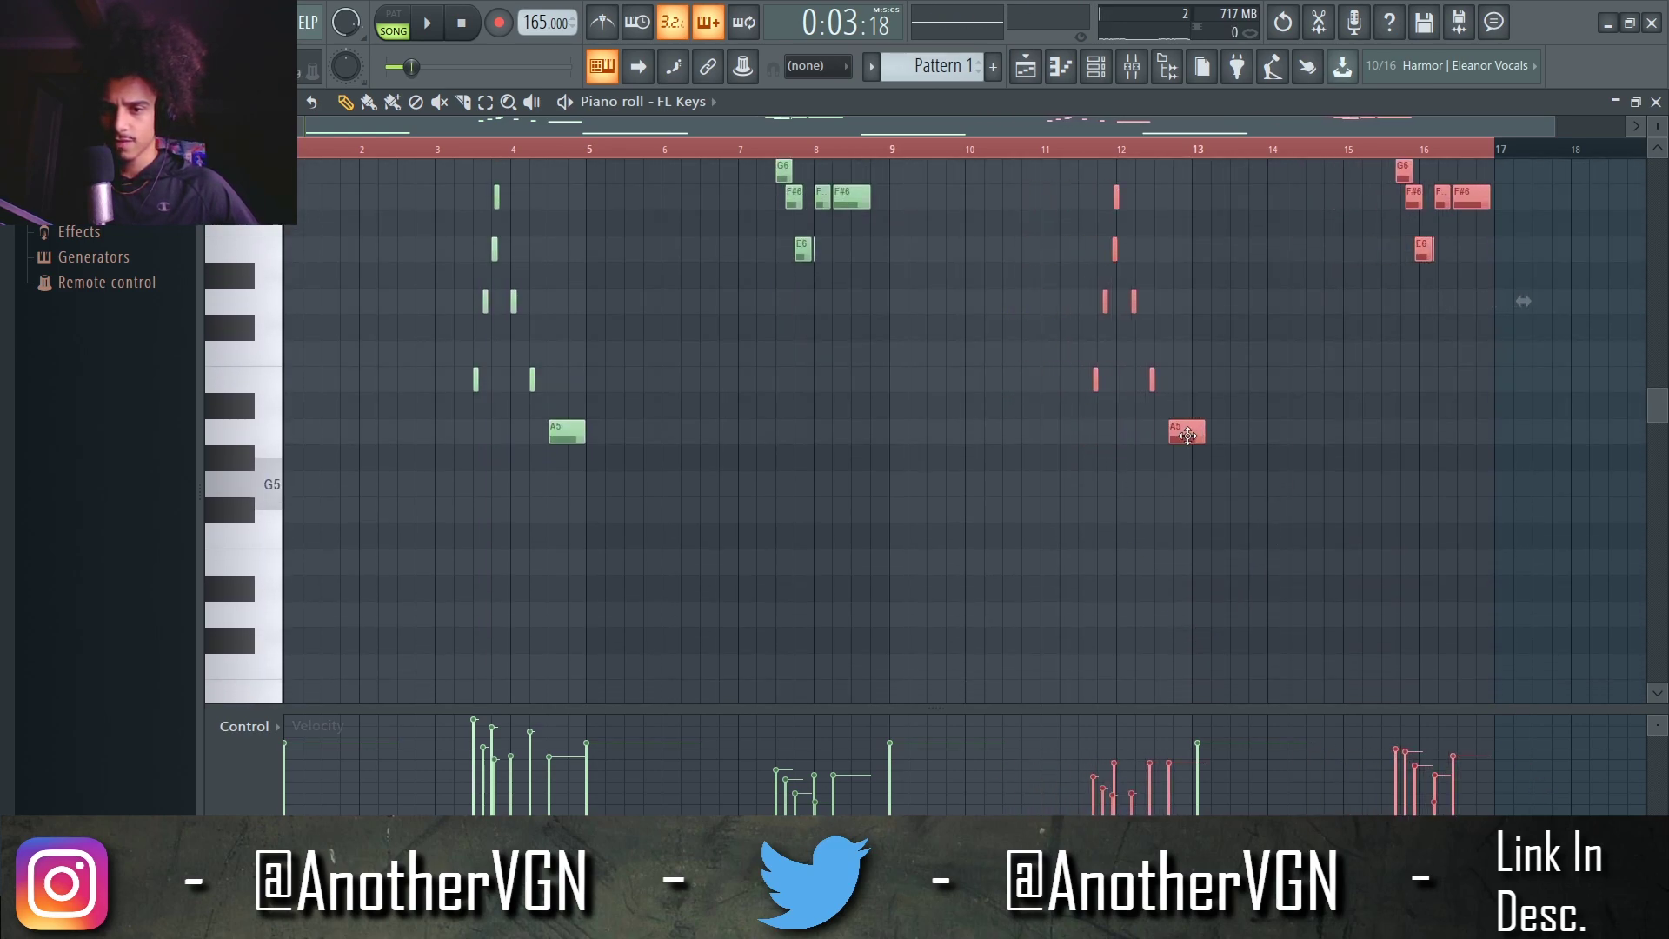
click(1044, 149)
key(space)
Raise the velocities of both copied high phrases while listening to bars 11 to 14
scroll(1035, 231, down, 5)
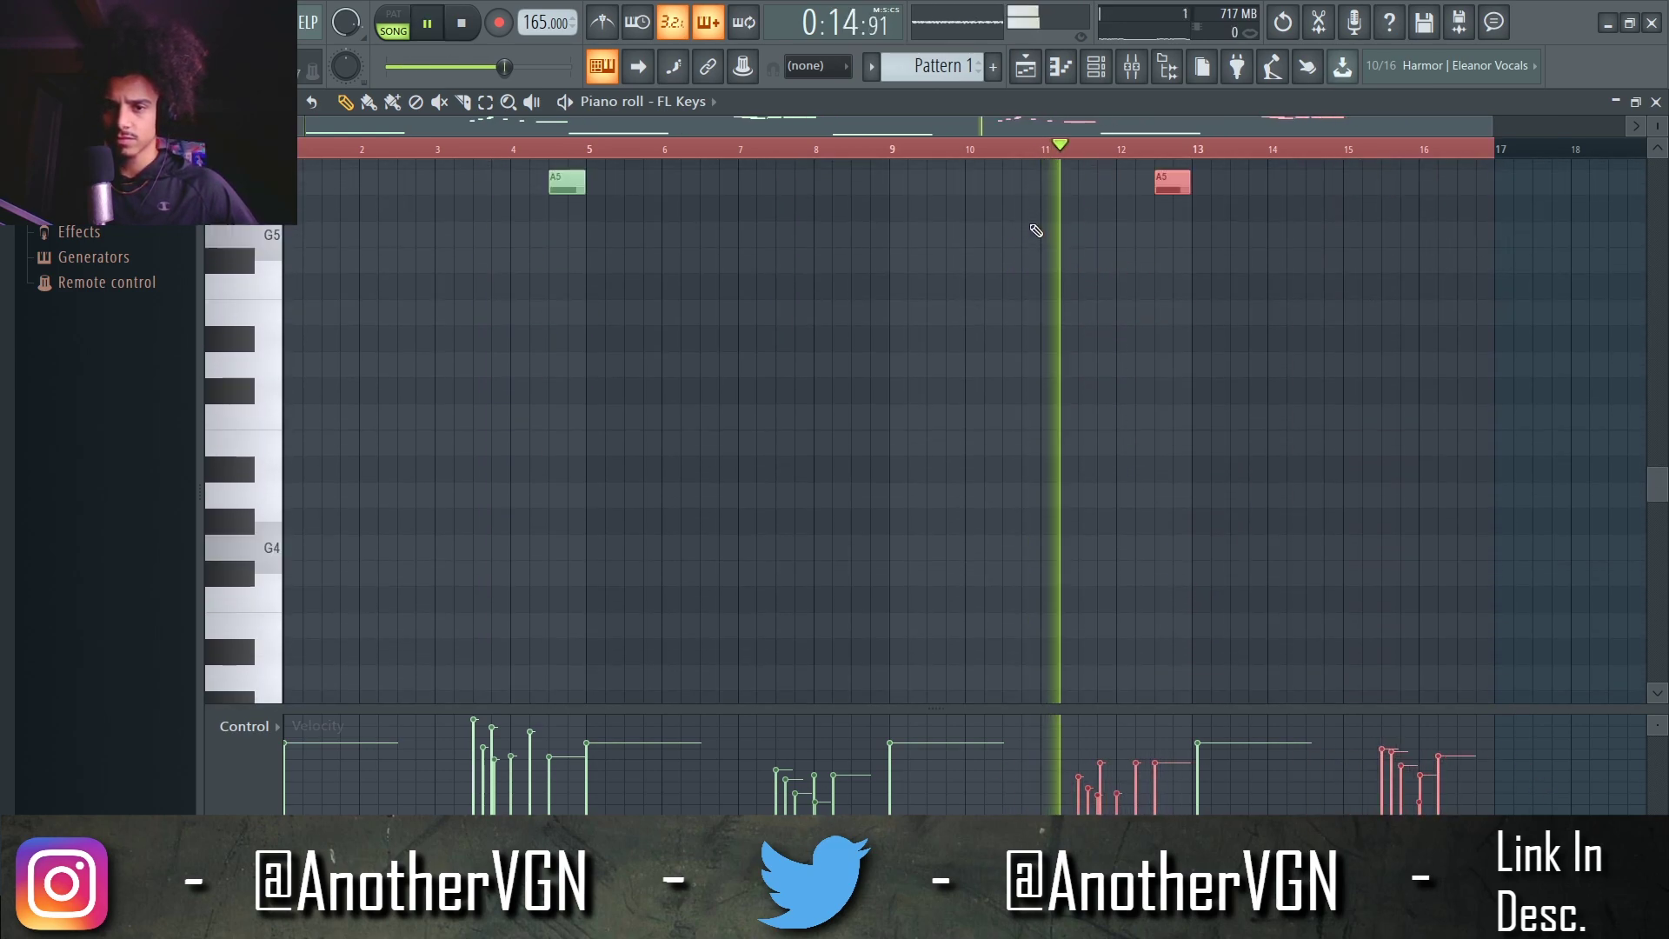
scroll(1034, 235, down, 5)
scroll(1092, 373, up, 7)
scroll(1191, 450, up, 2)
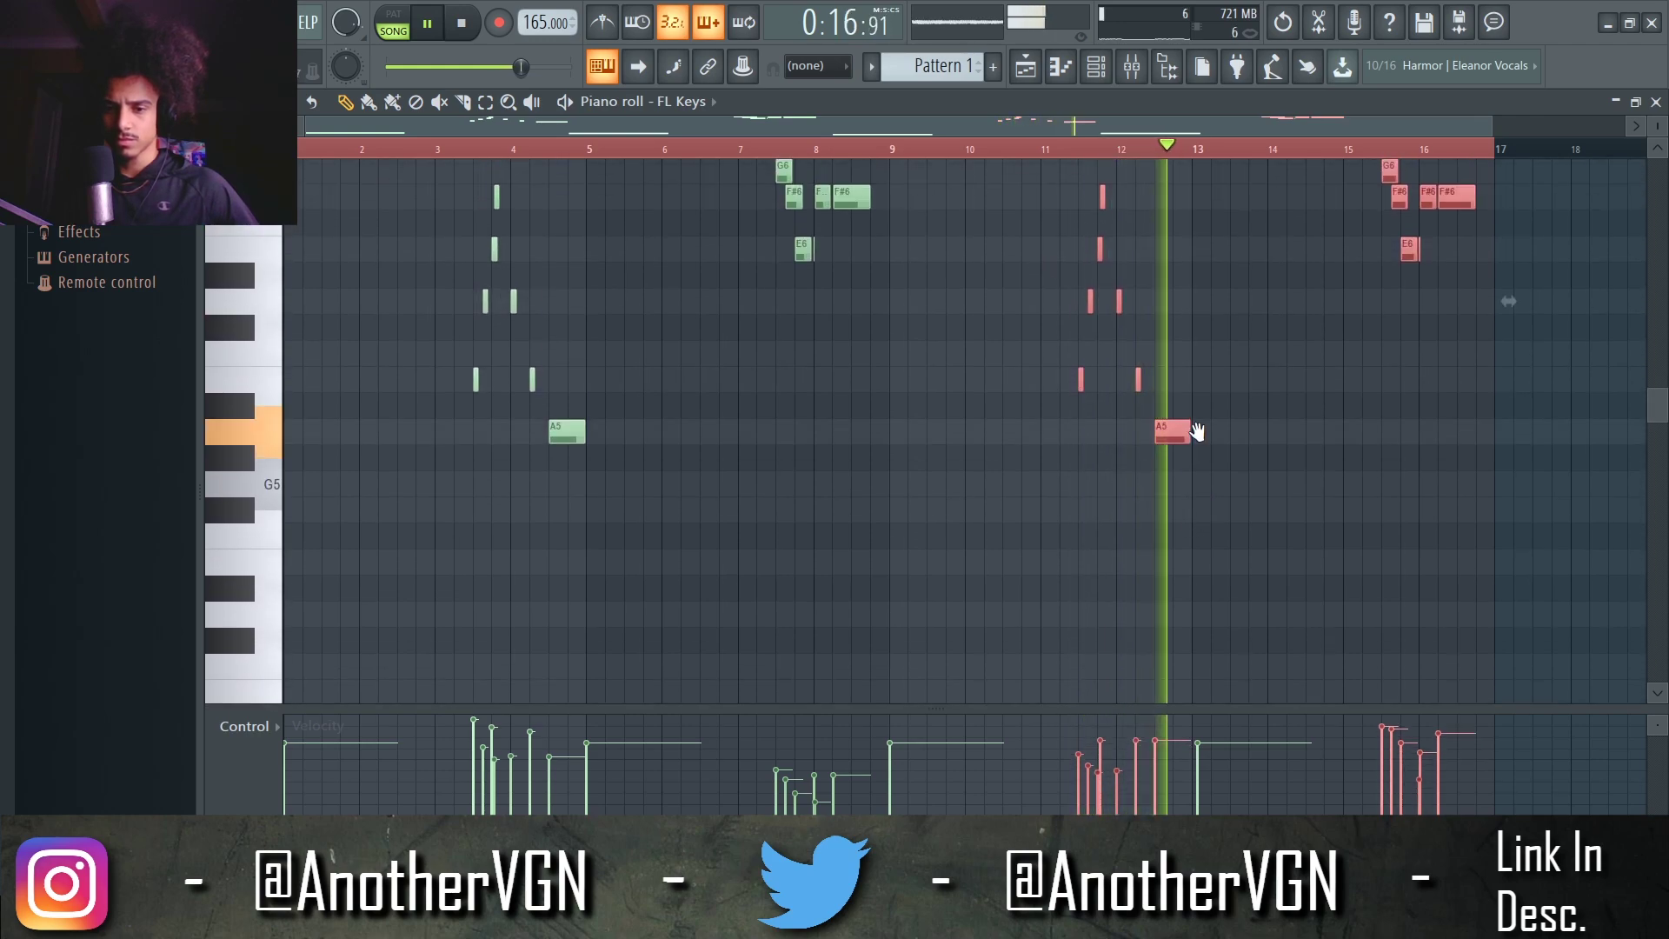
scroll(1188, 356, up, 2)
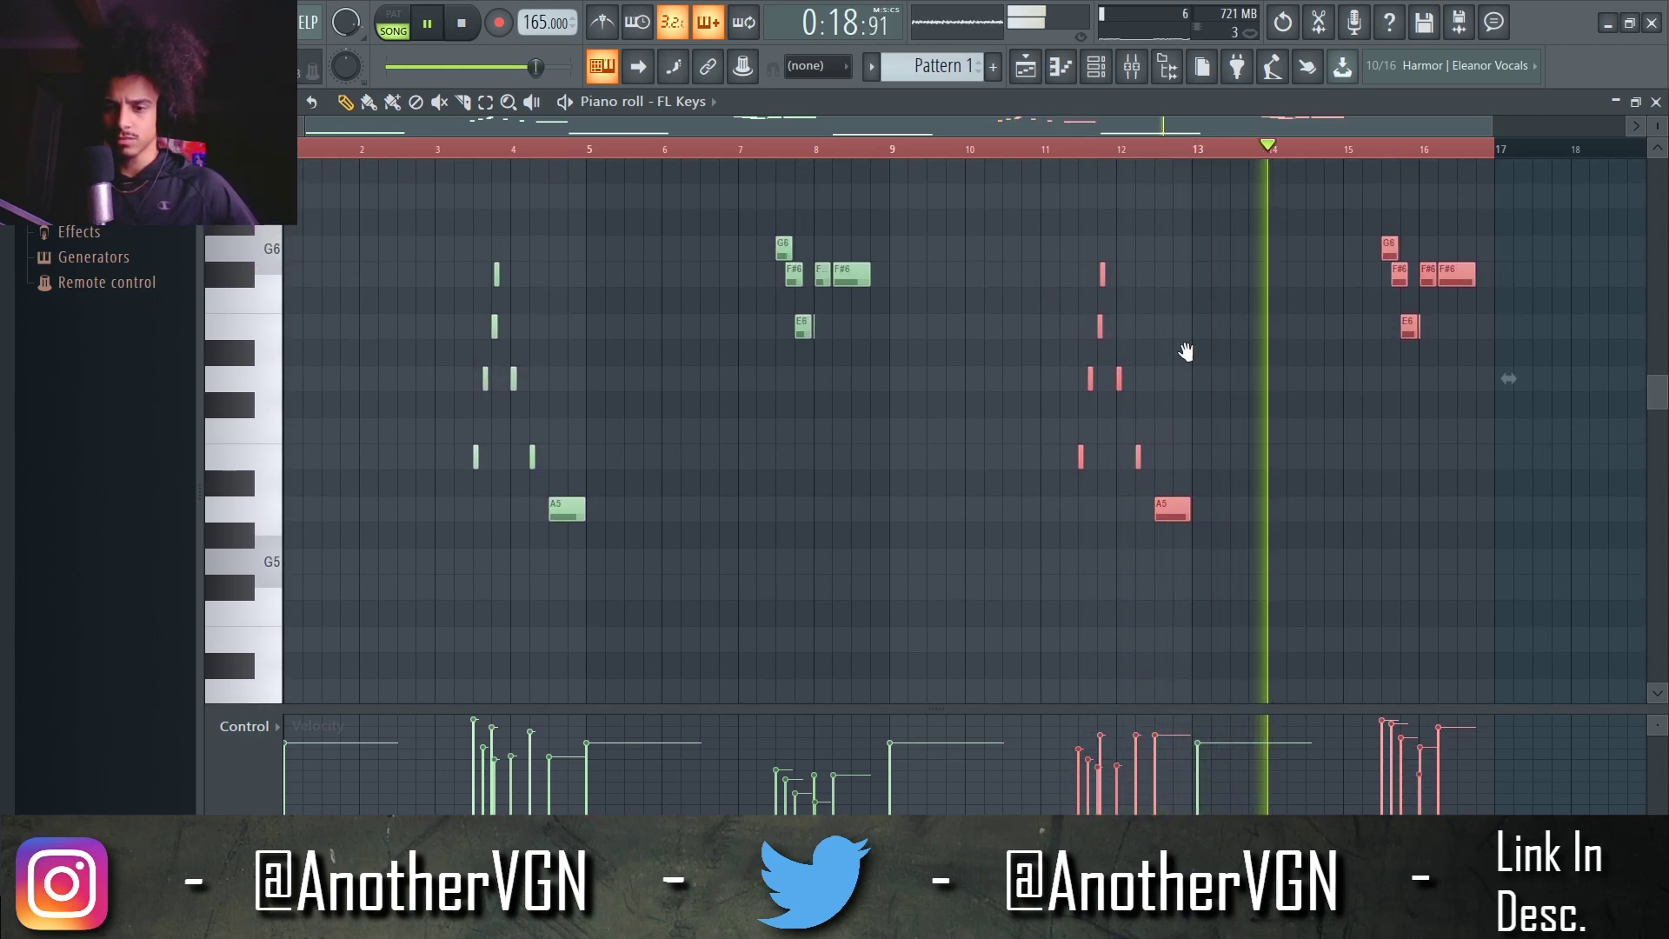
alt+scroll(1185, 350, up, 1)
Add descending C7, B6 and A6 notes in bar 16, each starting half a beat after the previous one
ctrl+click(1190, 358)
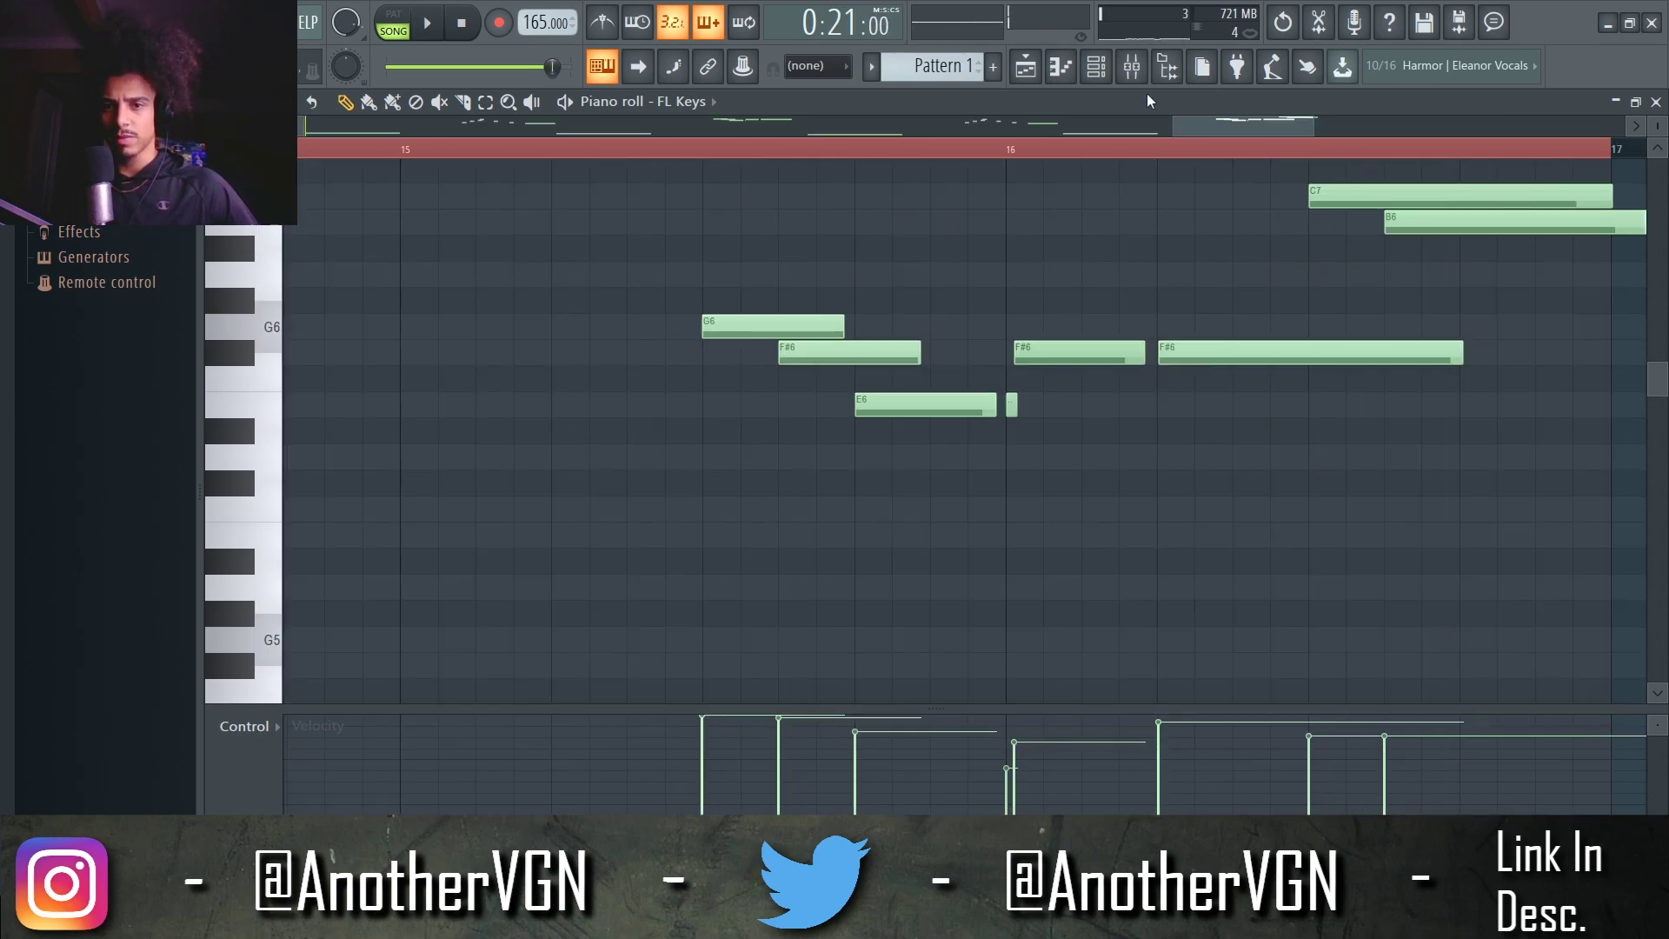
drag(1228, 126, 1347, 130)
click(1213, 133)
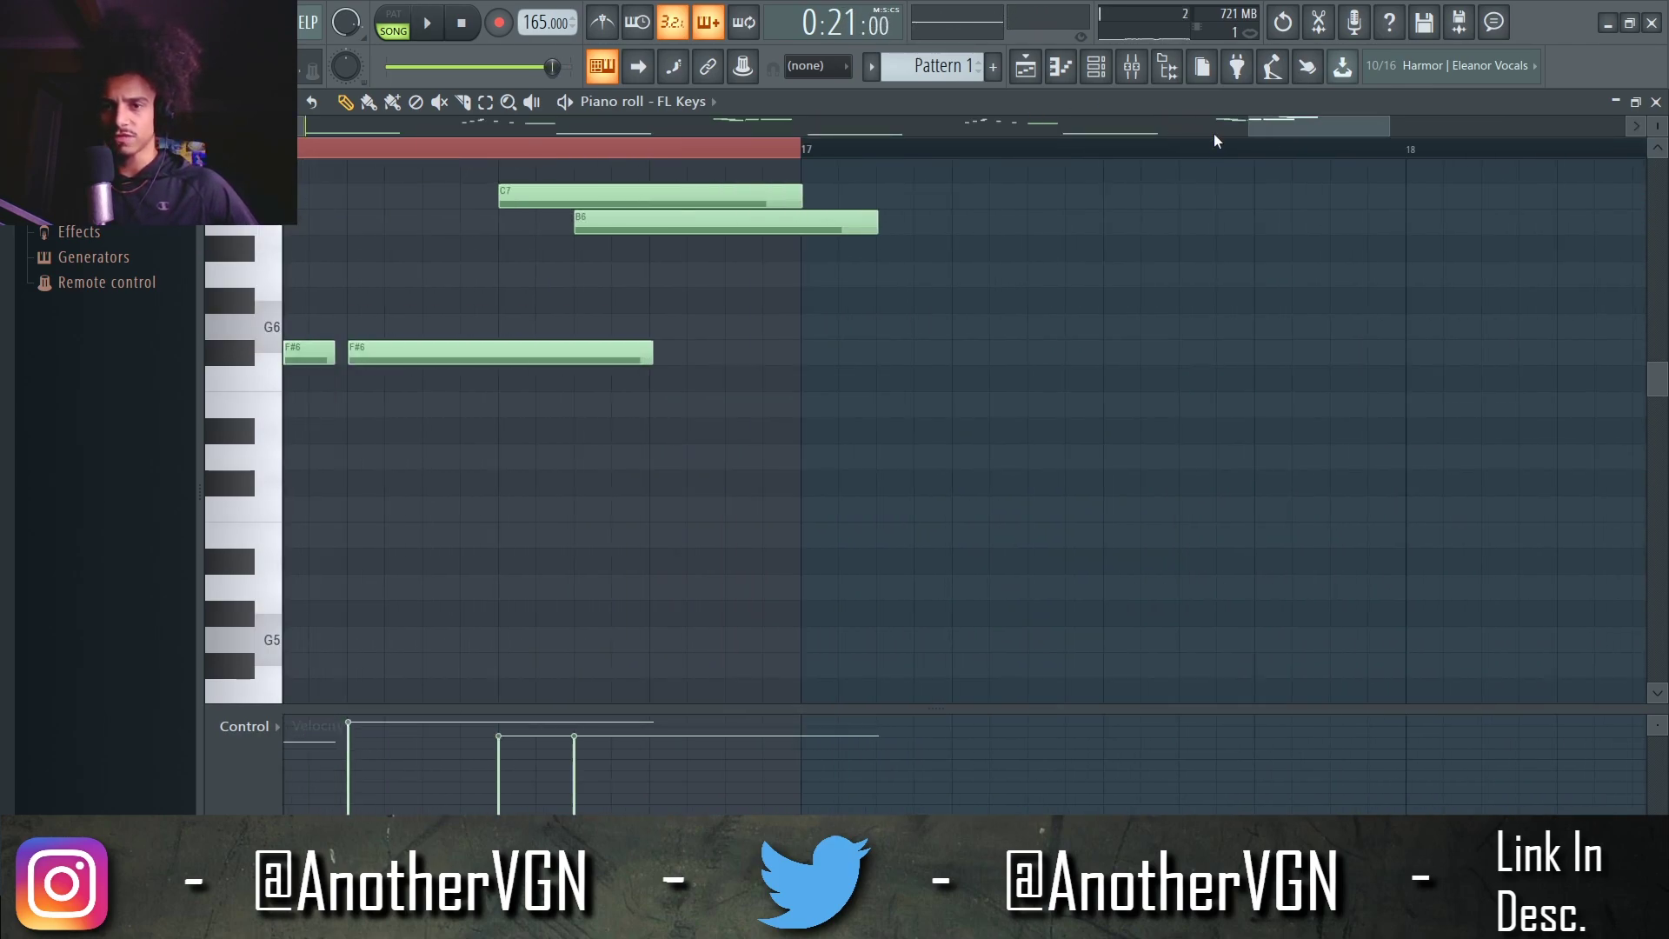
scroll(1035, 235, up, 3)
ctrl+scroll(986, 235, down, 2)
key(space)
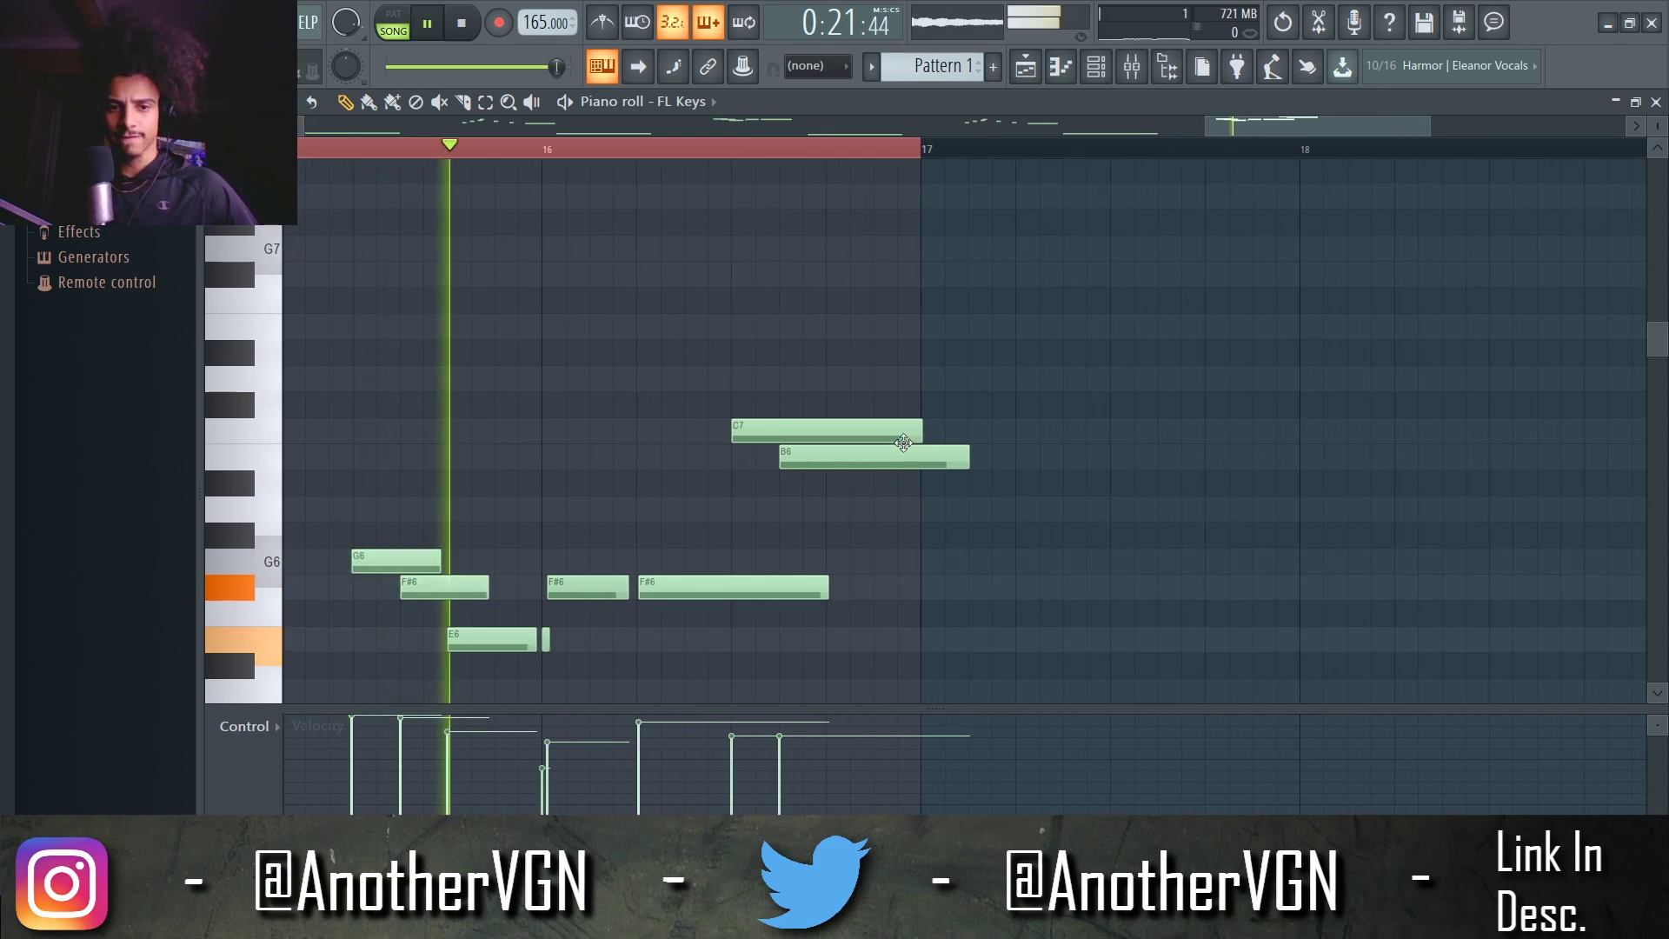
click(833, 507)
key(space)
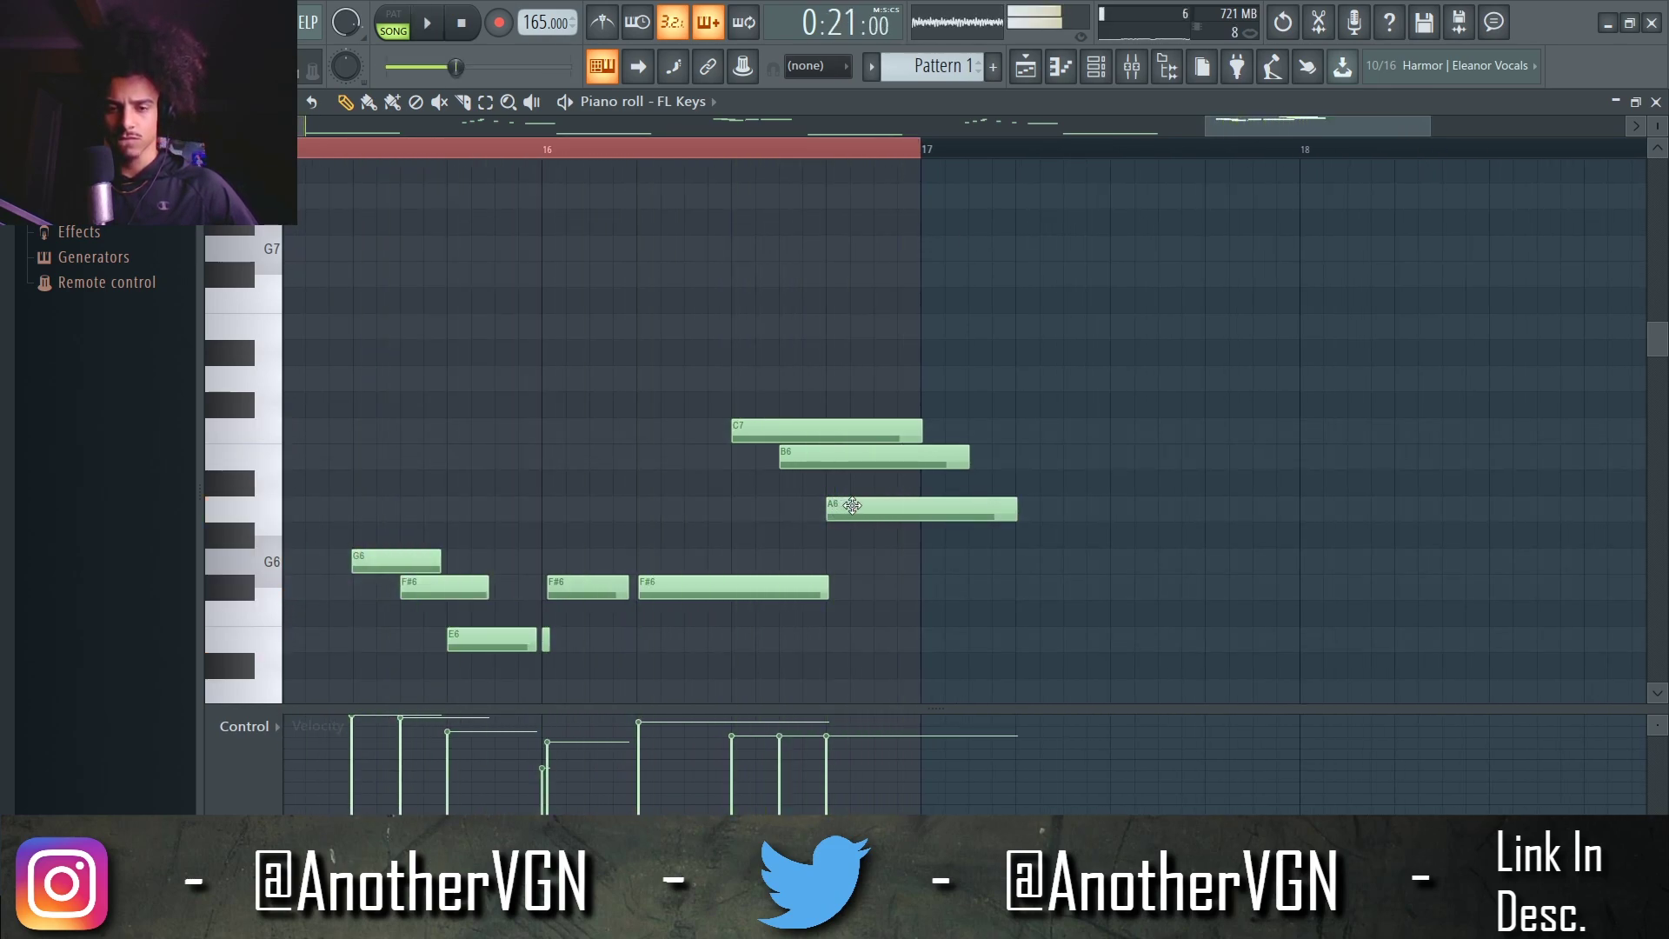
Shorten the C7, B6 and A6 notes to one beat each so the run ends at bar 17
drag(928, 546, 872, 393)
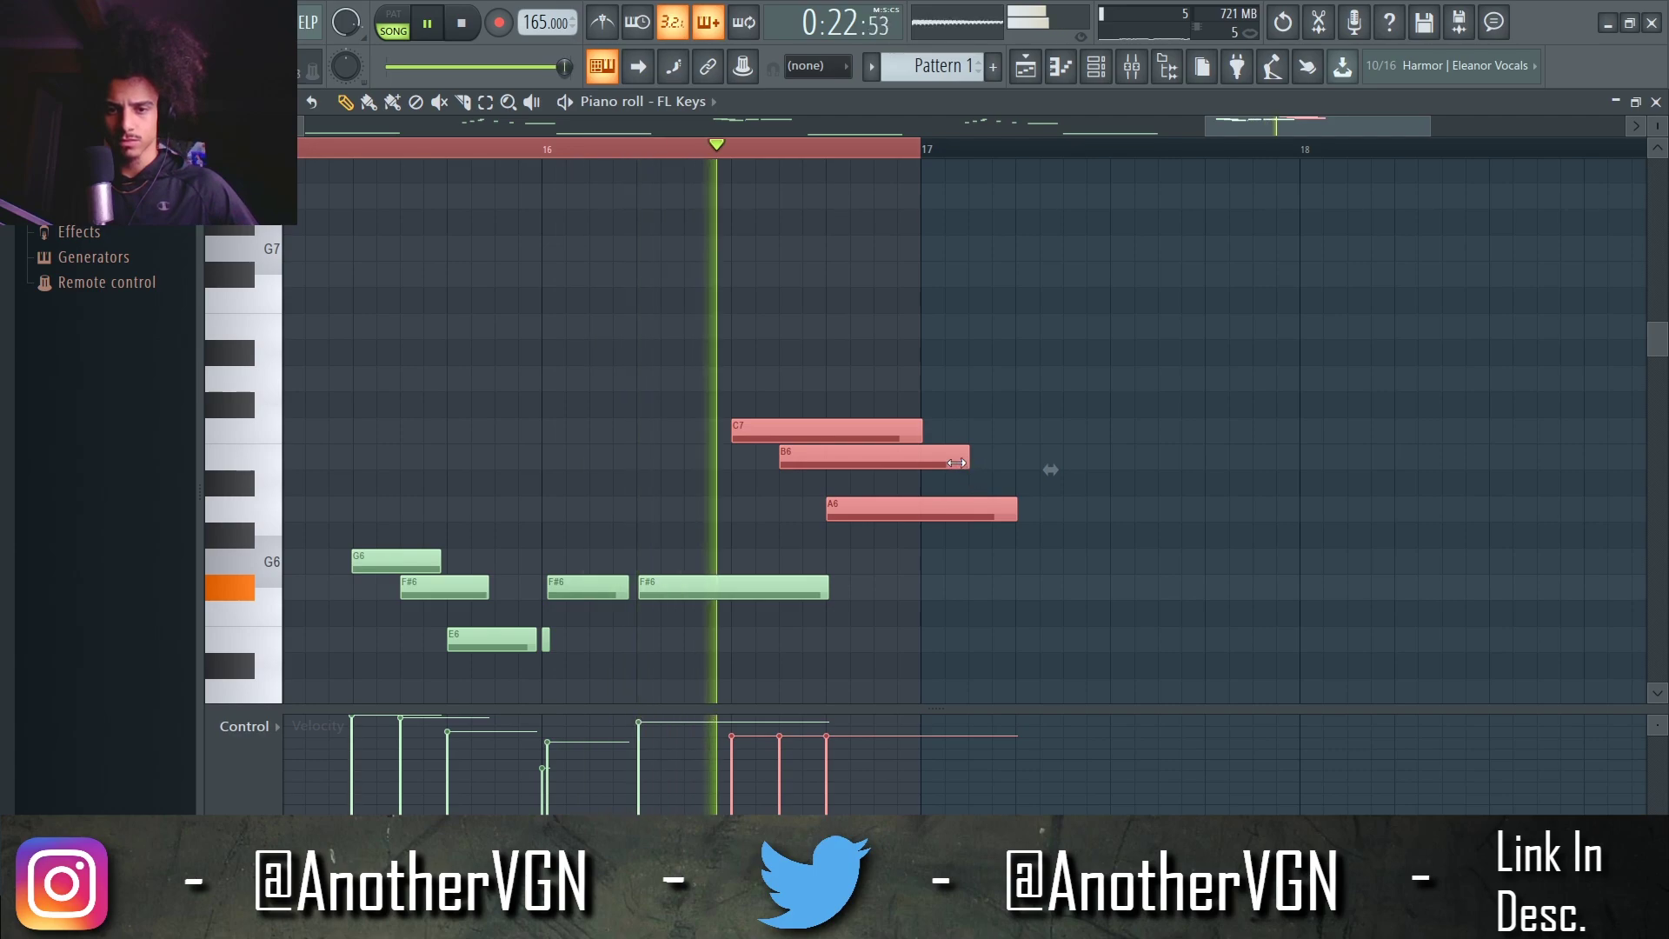
drag(961, 461, 878, 456)
key(ctrl+d)
scroll(874, 385, down, 5)
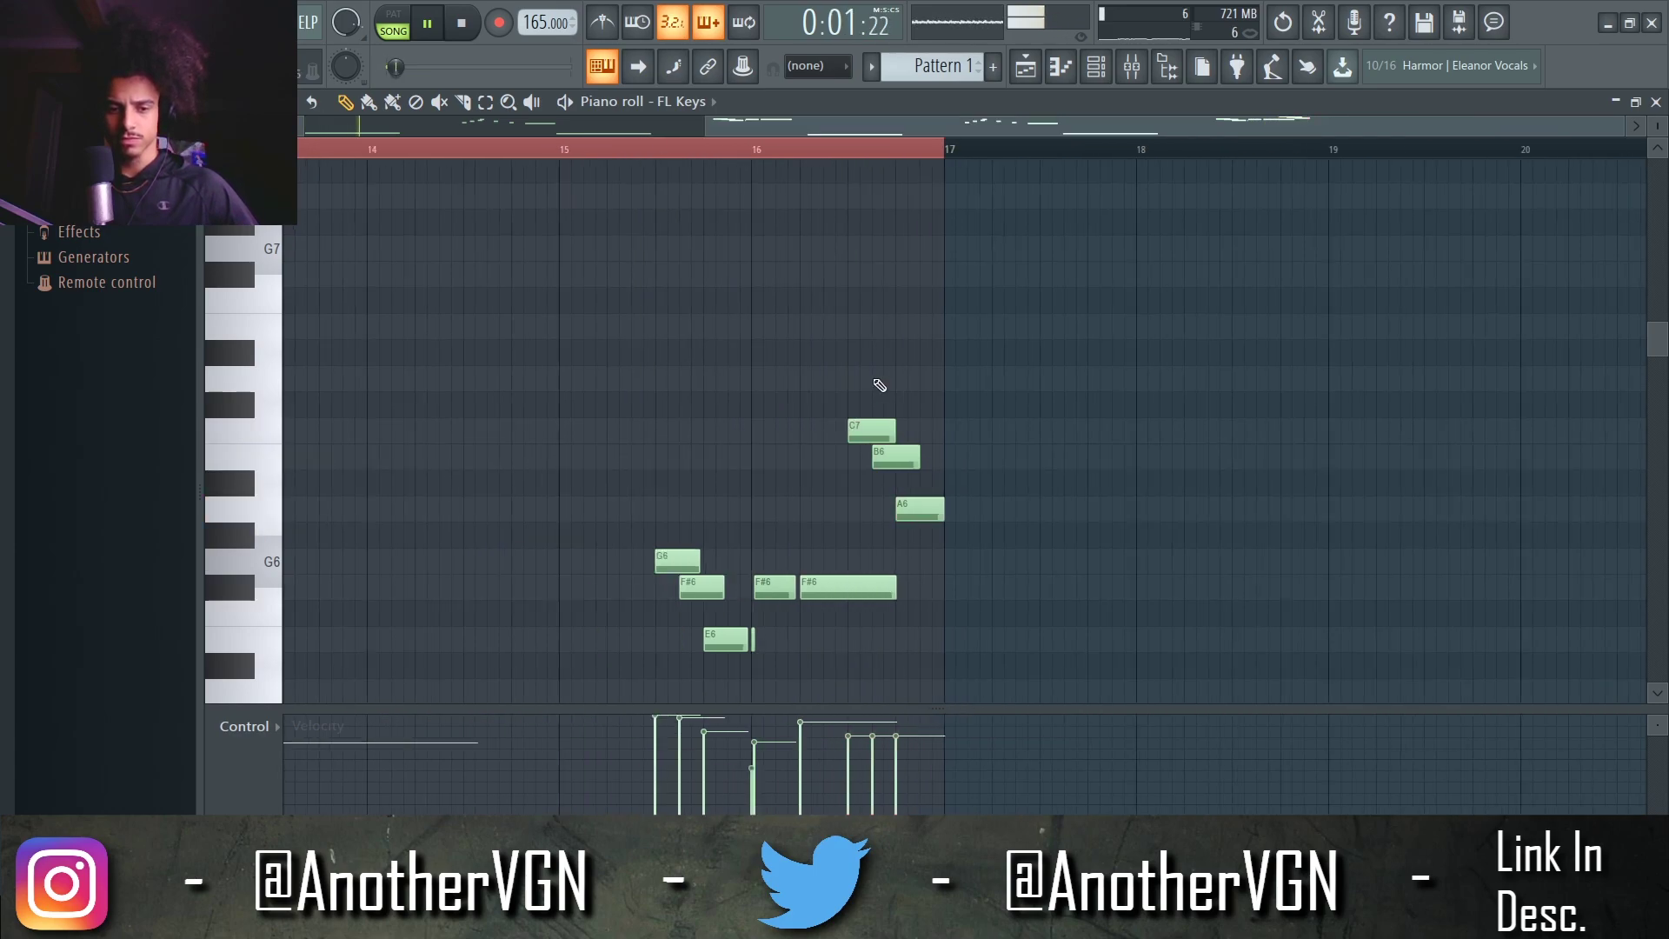
scroll(756, 382, down, 4)
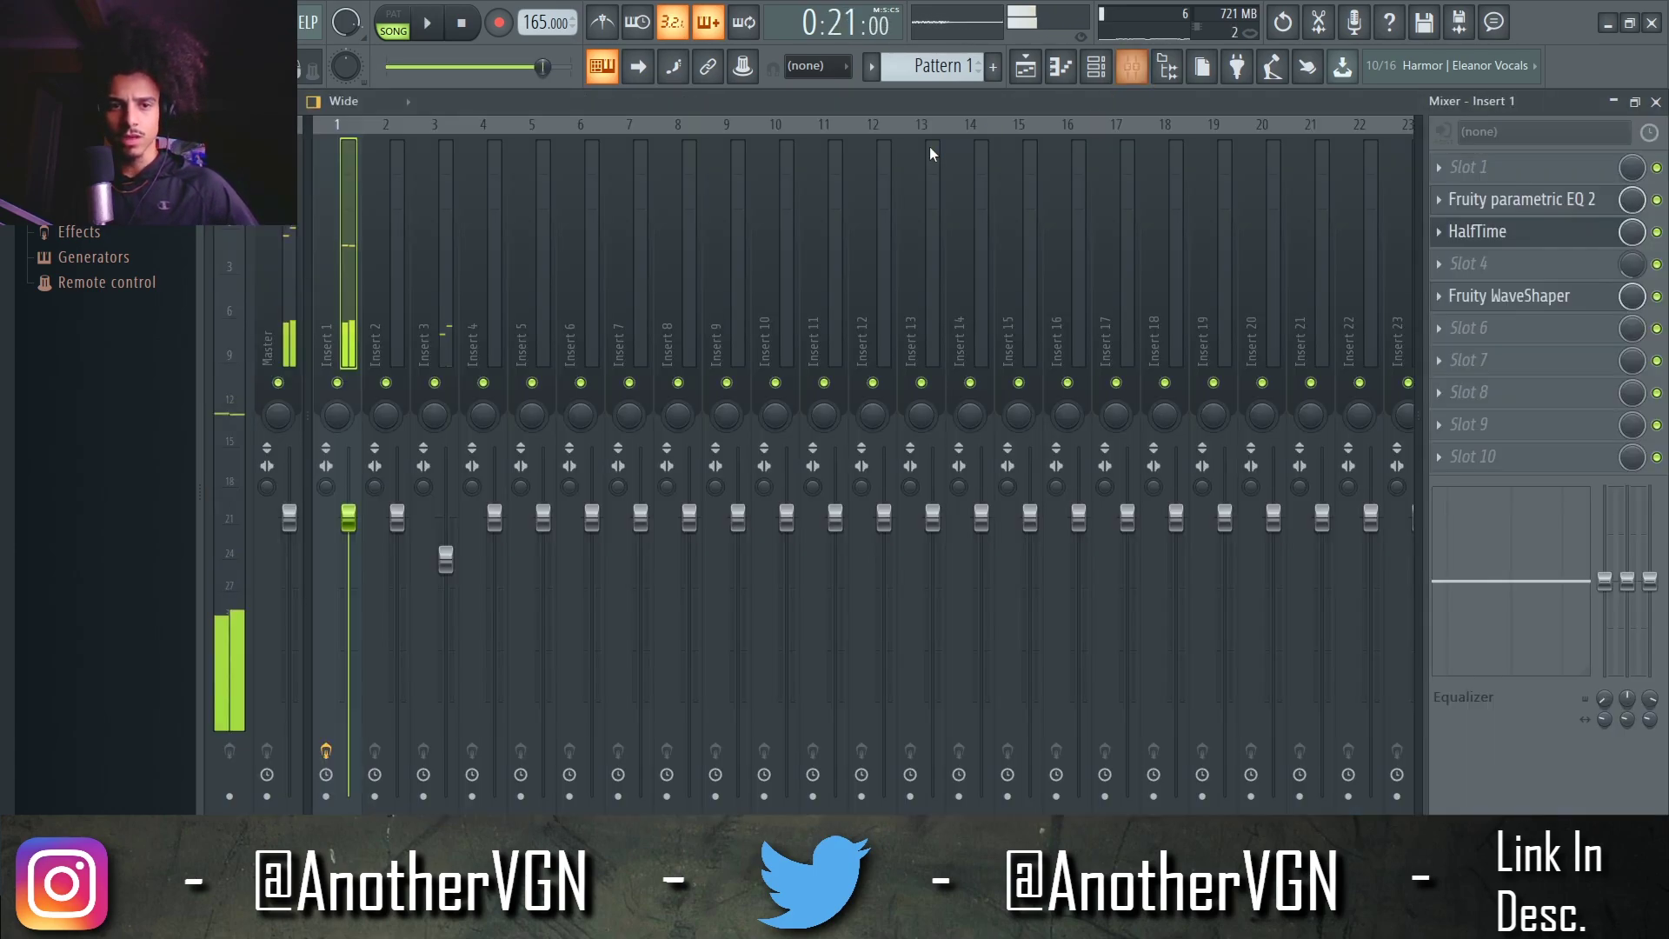
Replace the FL Keys instrument with Philharmonik 2 and load its Philharmonik Grand Bright piano
click(1096, 66)
right_click(602, 242)
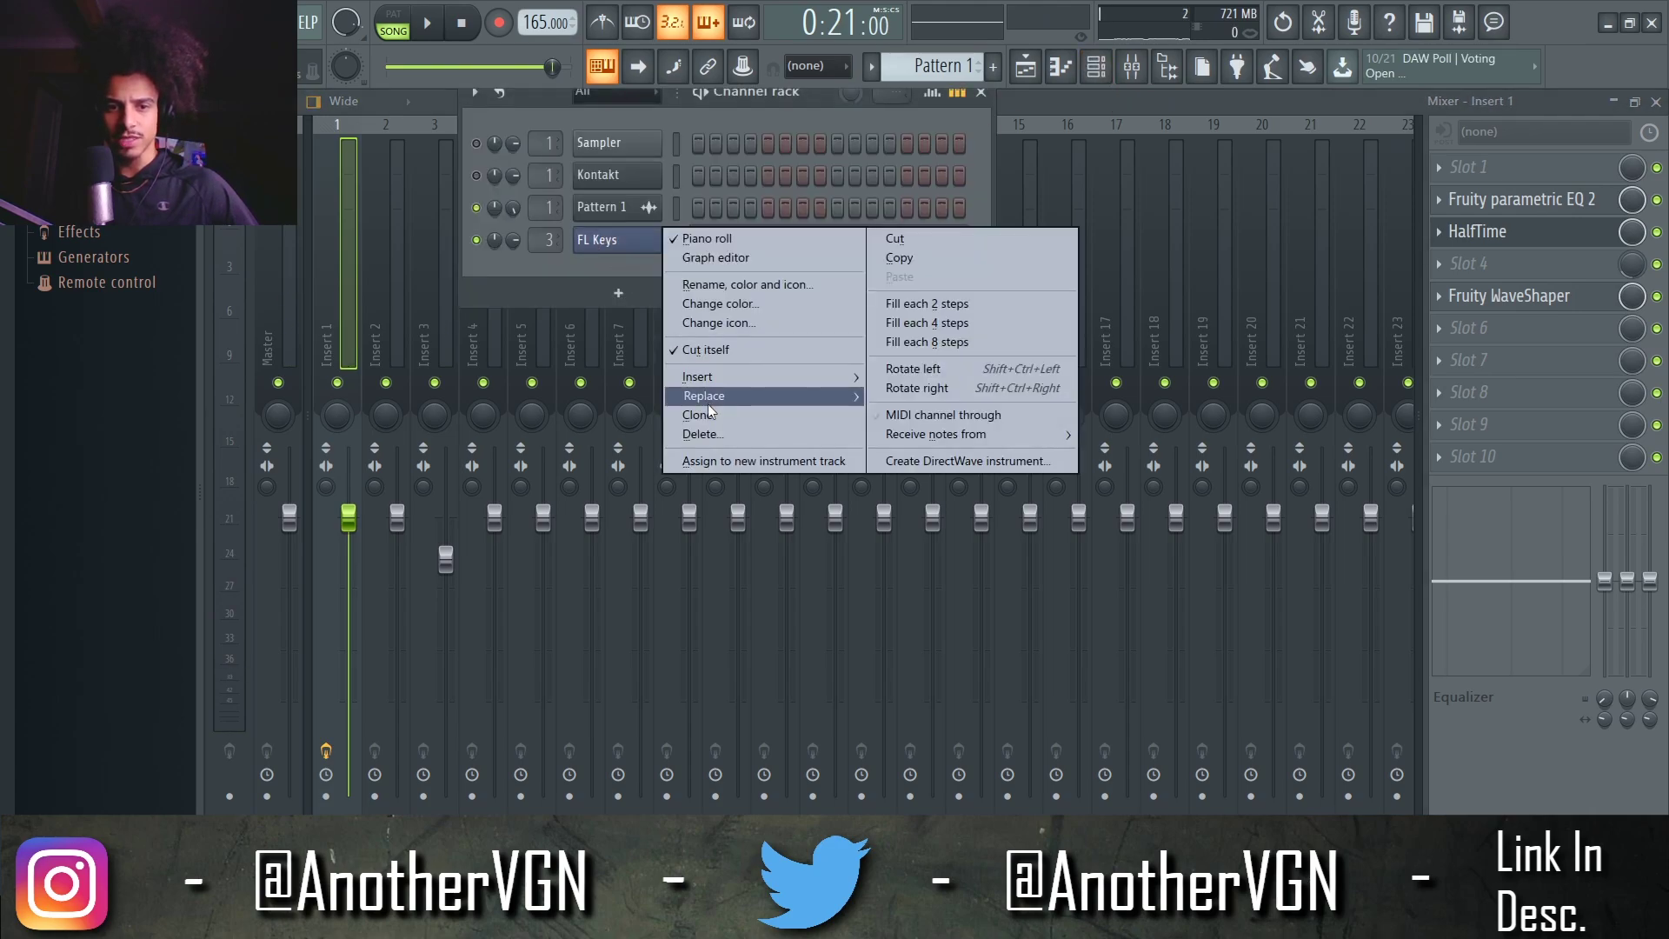
mouse_move(764, 396)
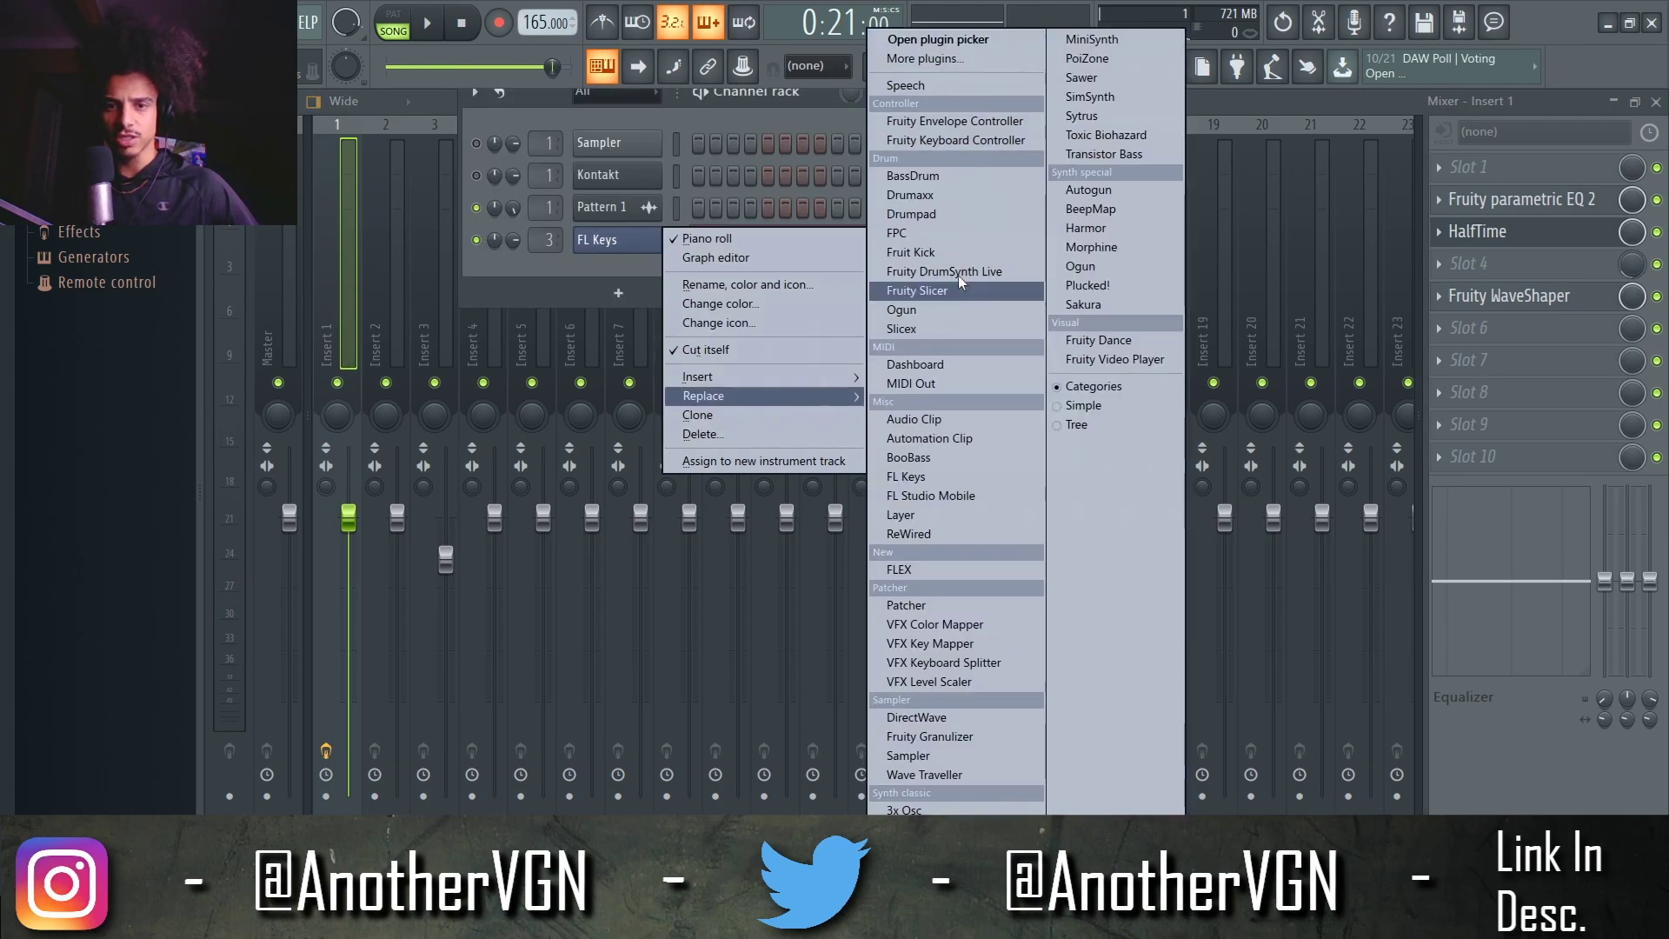
click(985, 61)
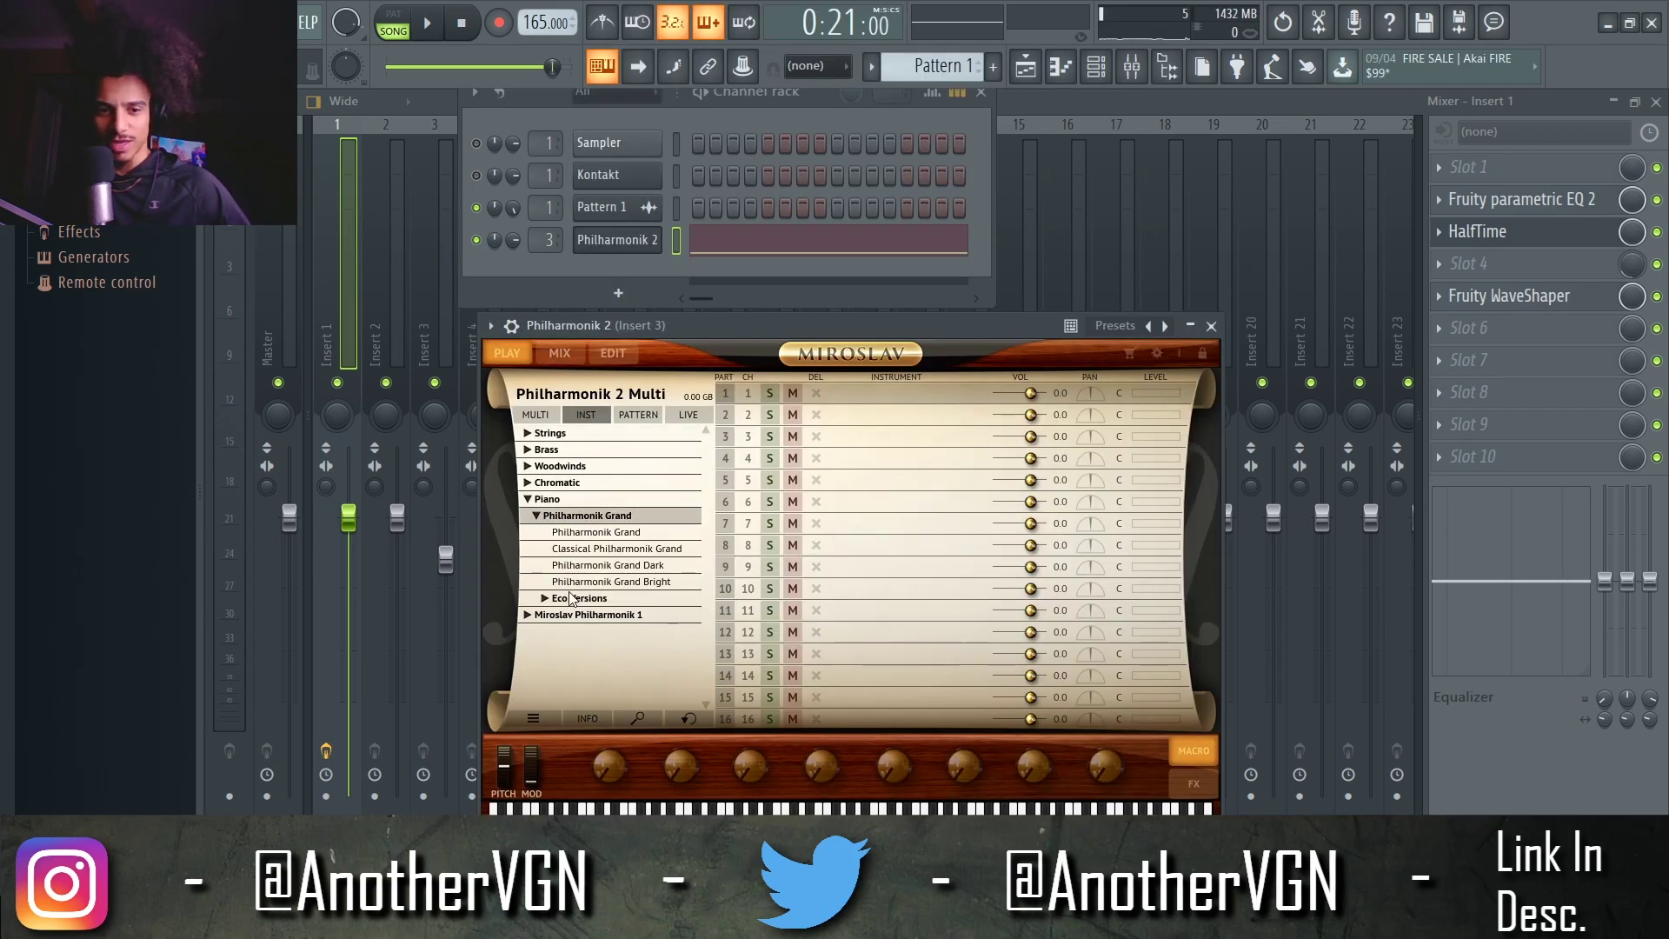
double_click(569, 582)
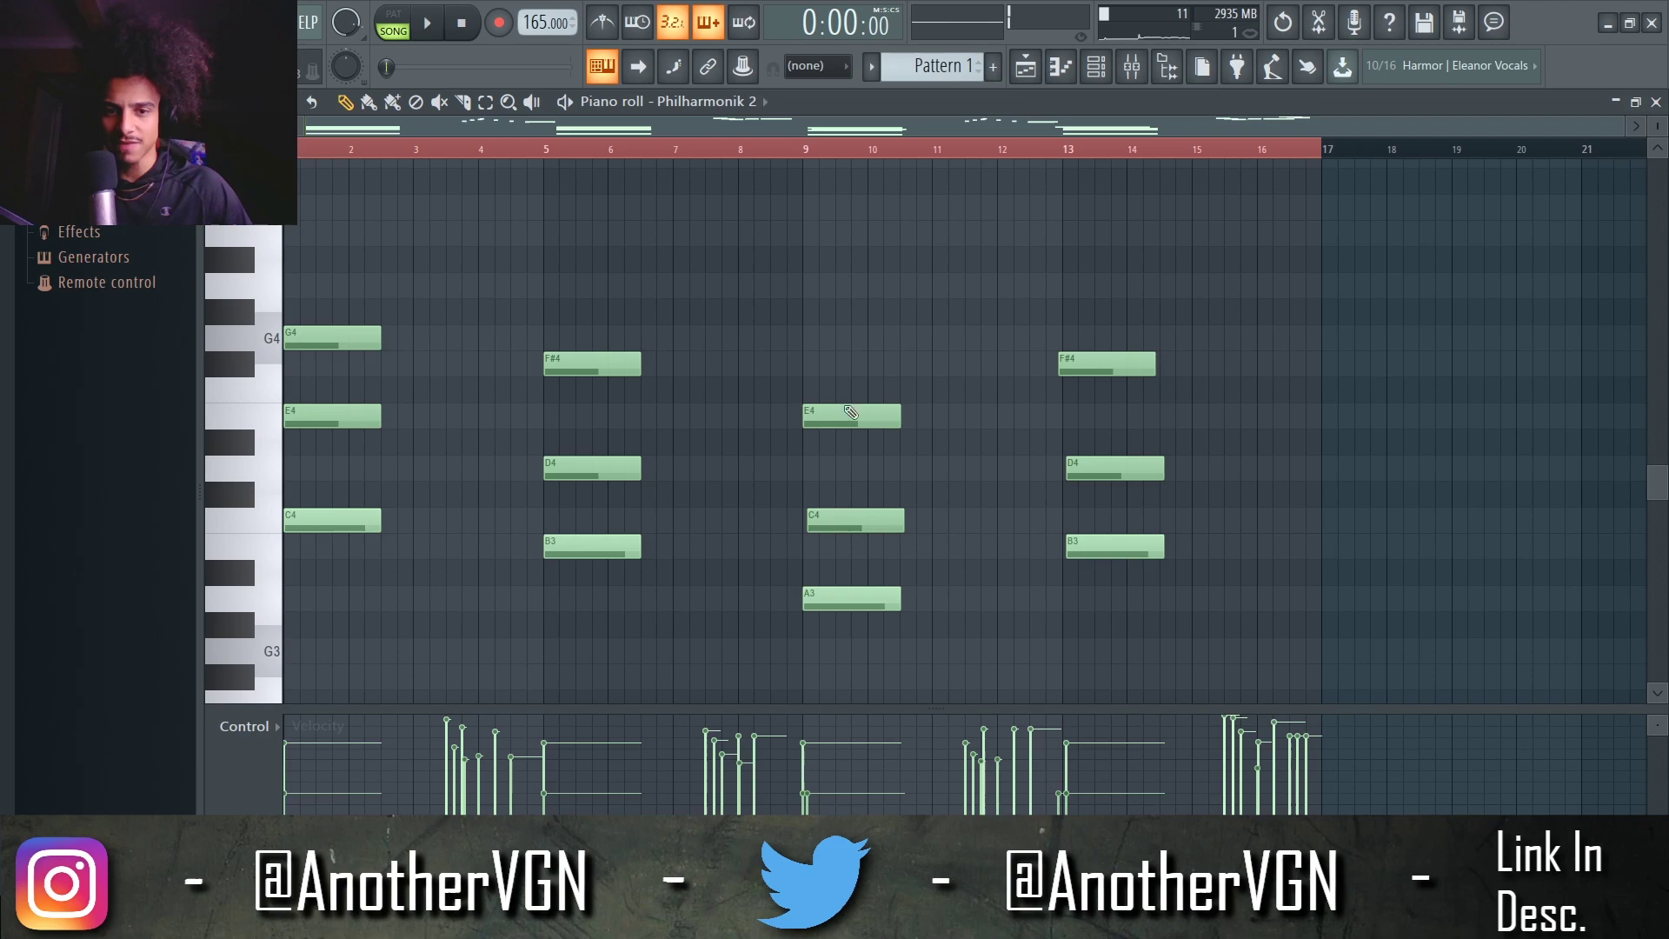
Stretch all the low chord notes to four bars each so every chord lasts until the next one
ctrl+scroll(850, 412, up, 3)
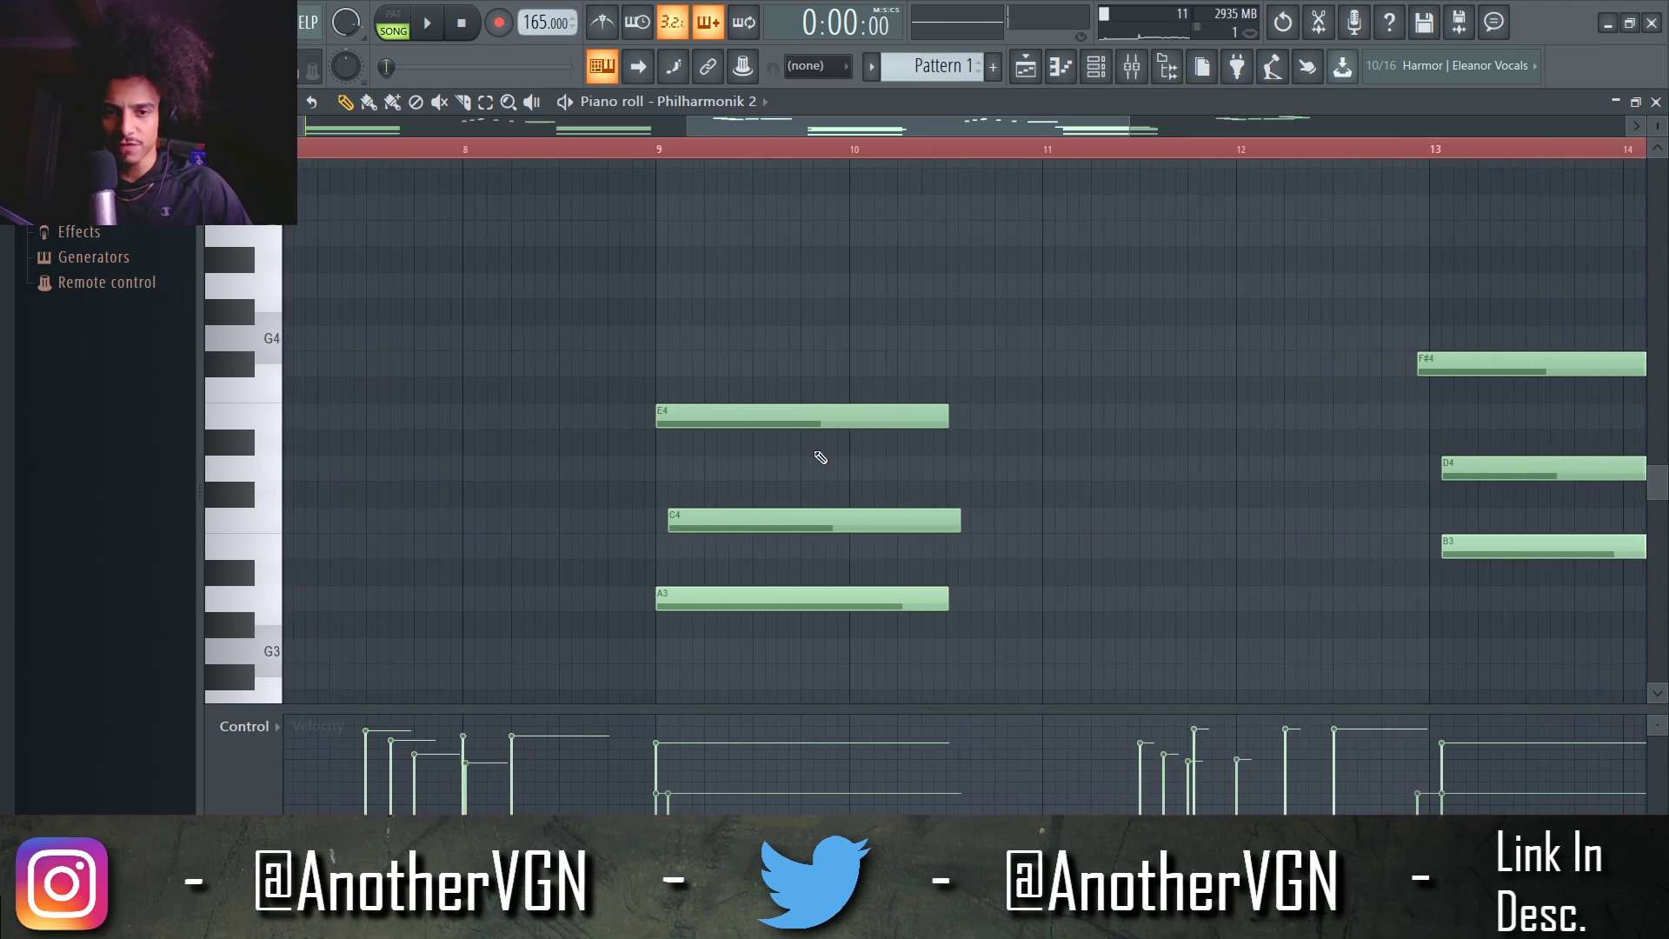
ctrl+scroll(729, 539, down, 3)
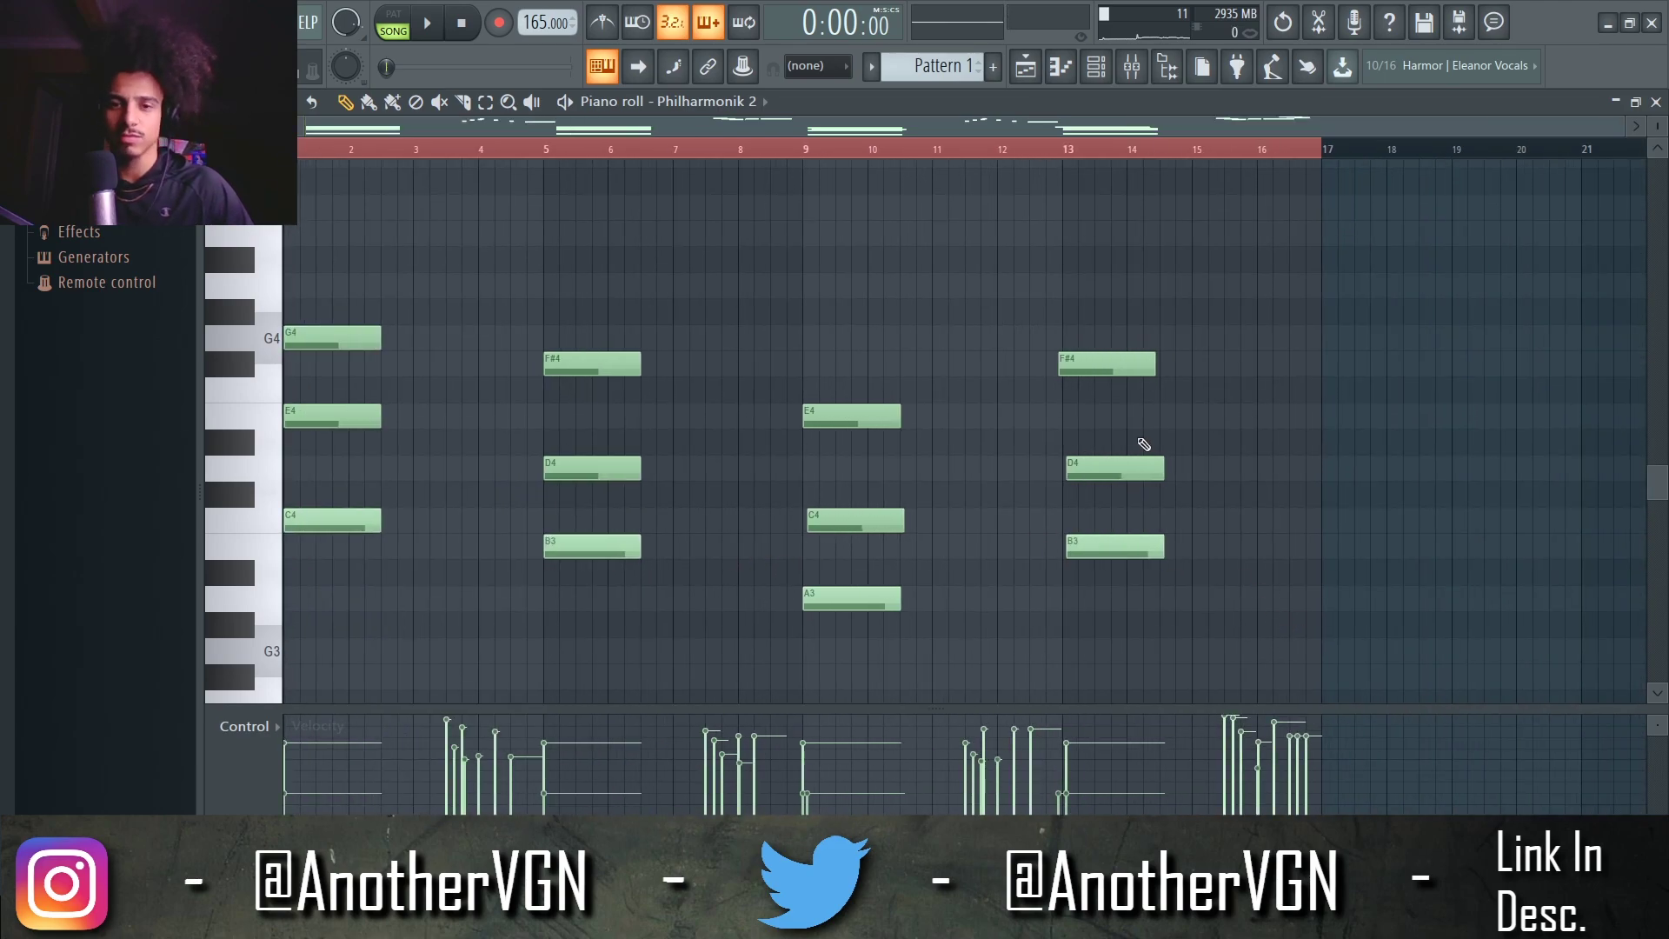
drag(1189, 597, 283, 252)
drag(379, 337, 528, 326)
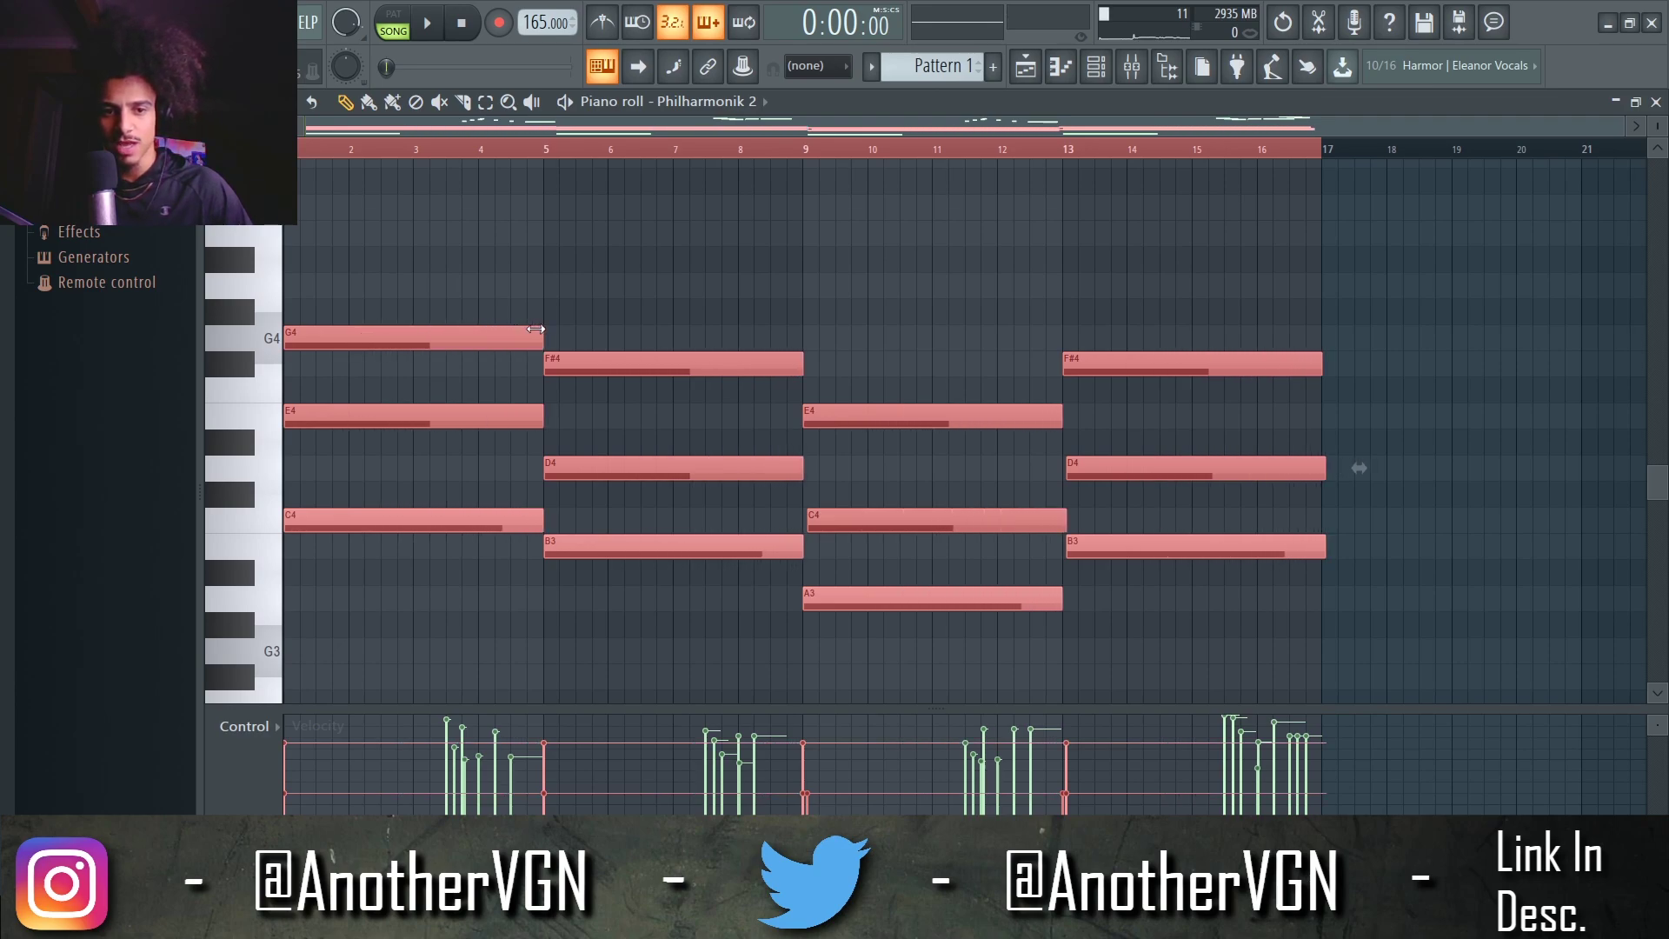
Play the song from the start and check the sustained chords and high phrases against the main melody
click(449, 222)
key(space)
scroll(477, 302, down, 3)
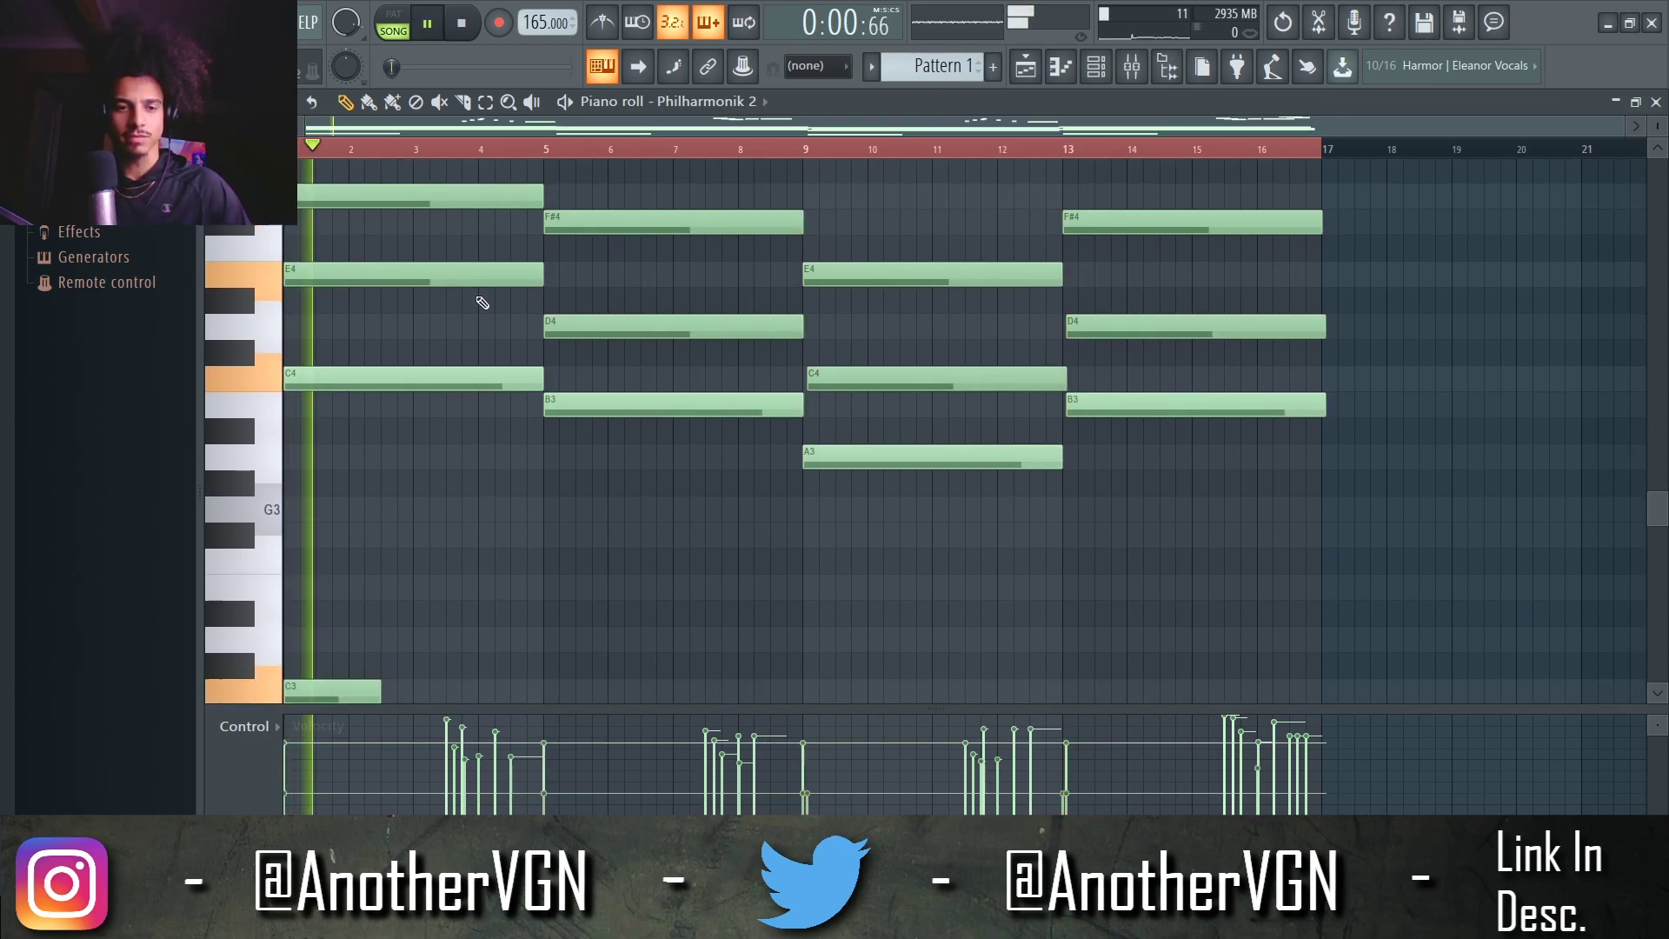
scroll(478, 393, up, 3)
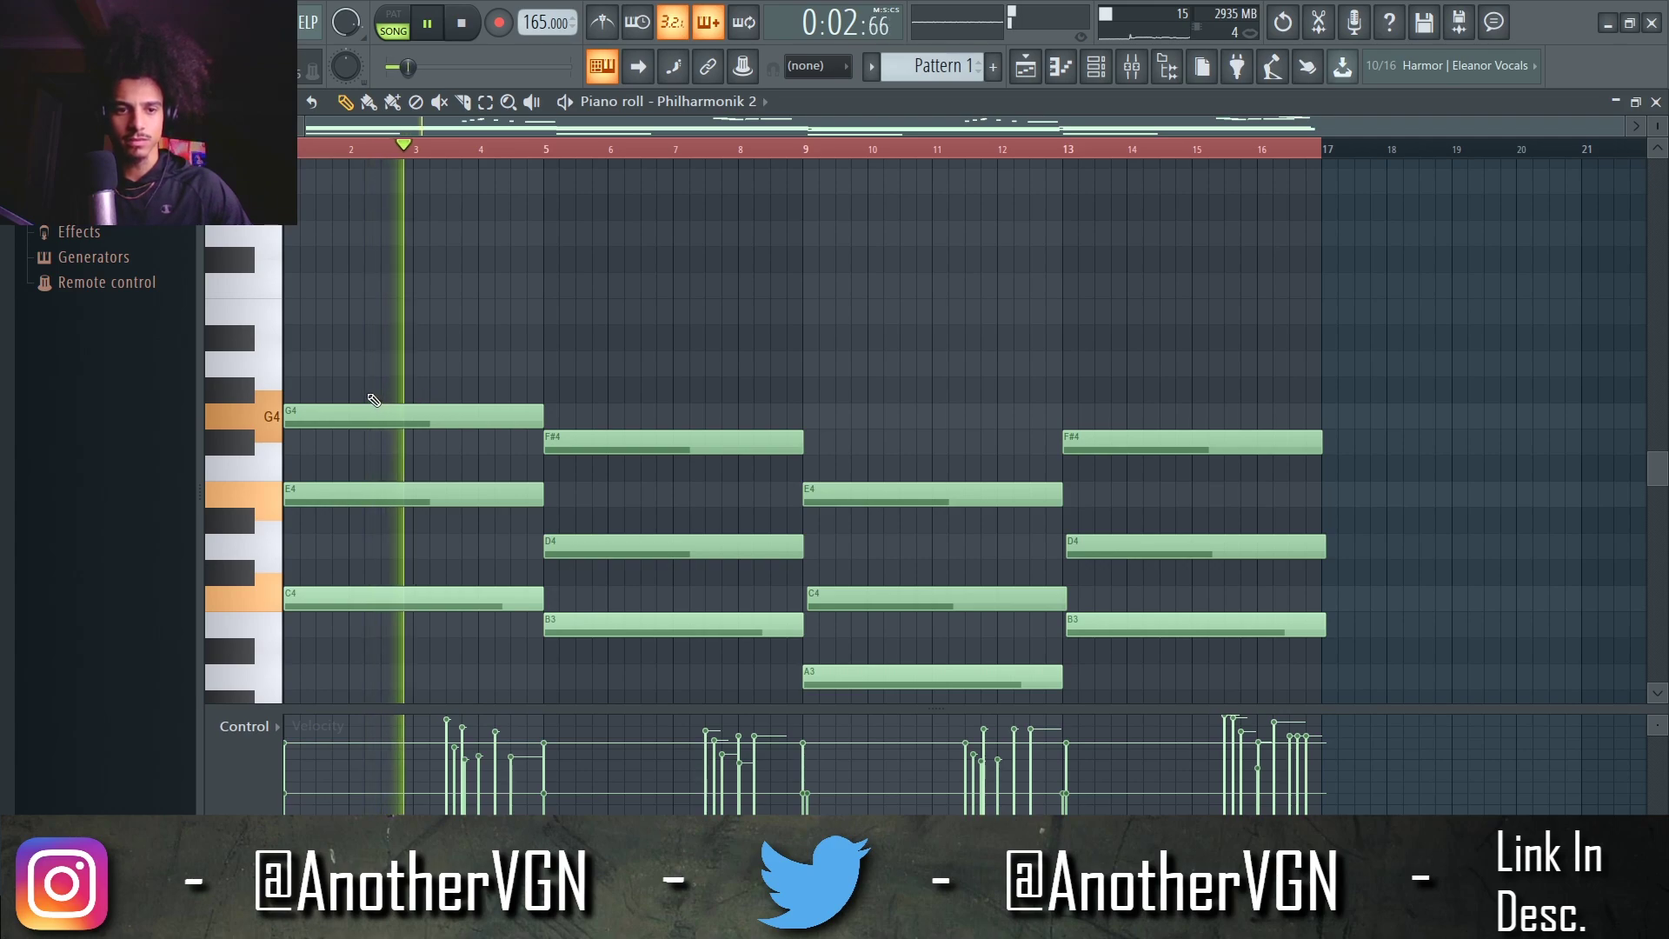
scroll(388, 372, up, 3)
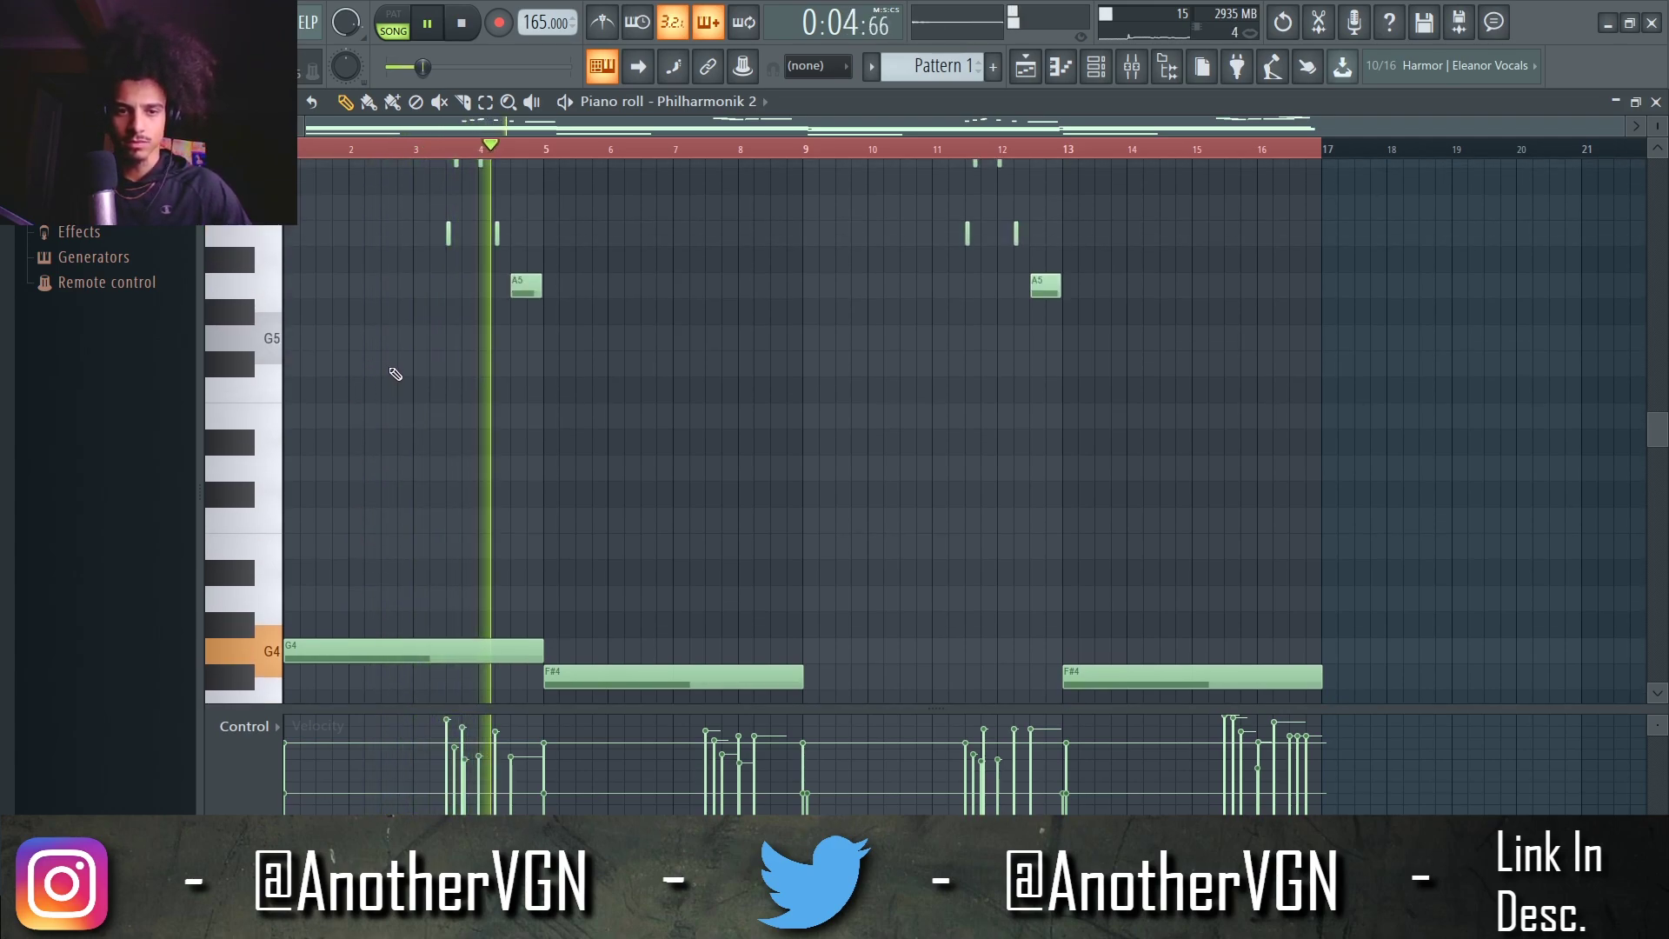
scroll(393, 376, down, 4)
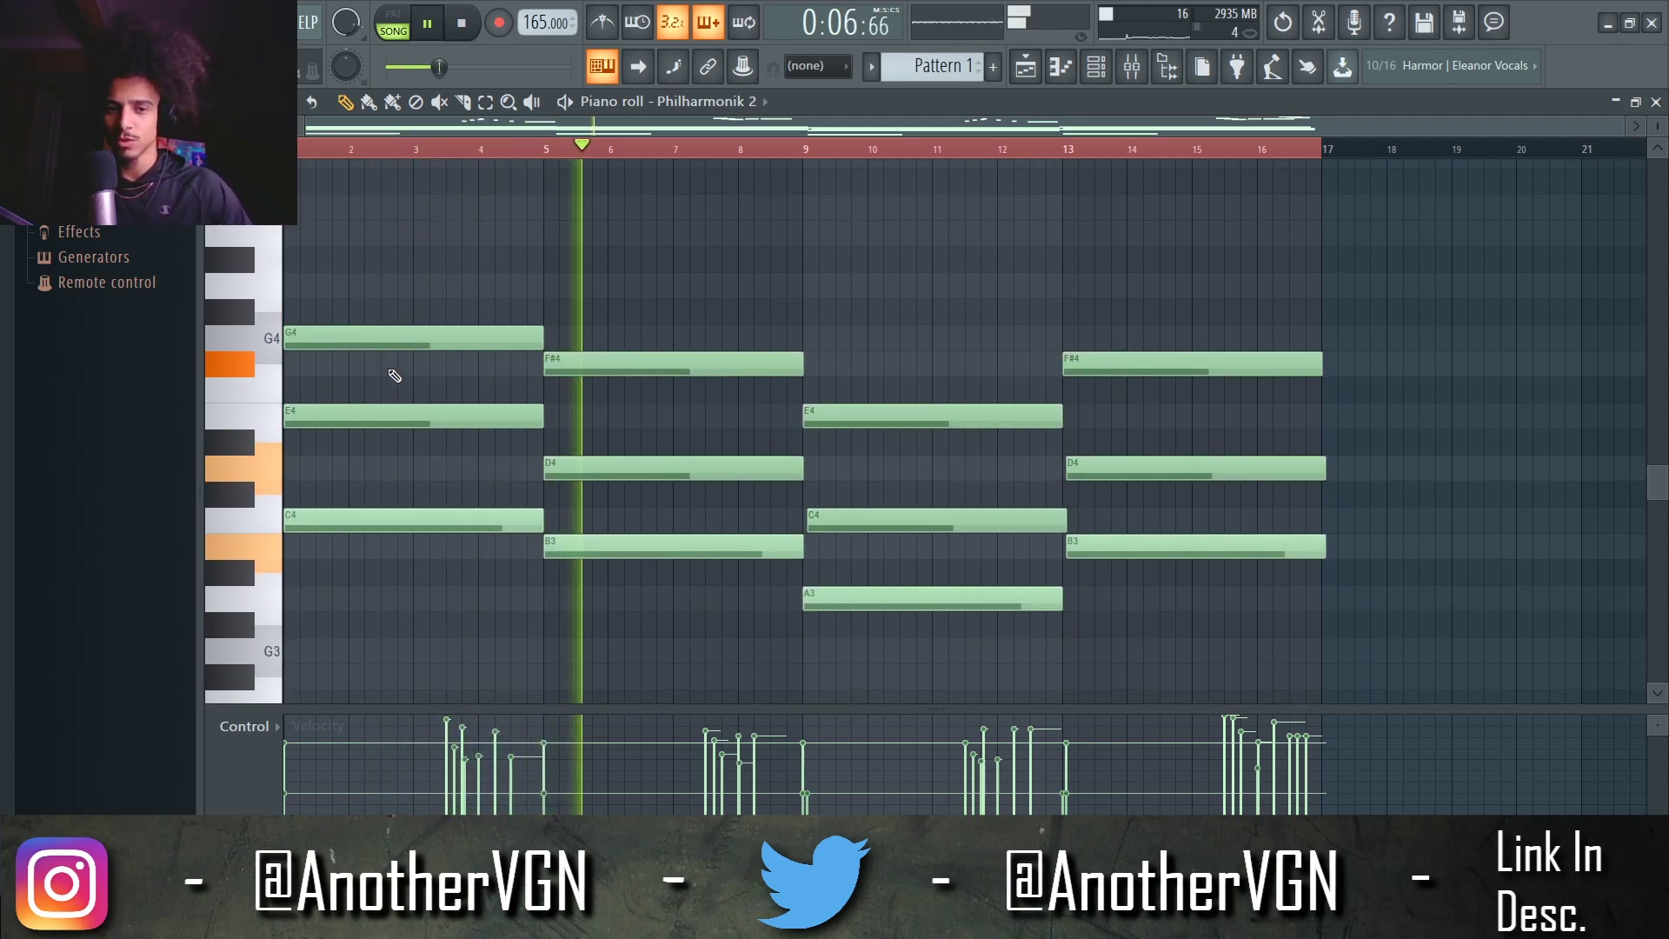
scroll(591, 356, up, 9)
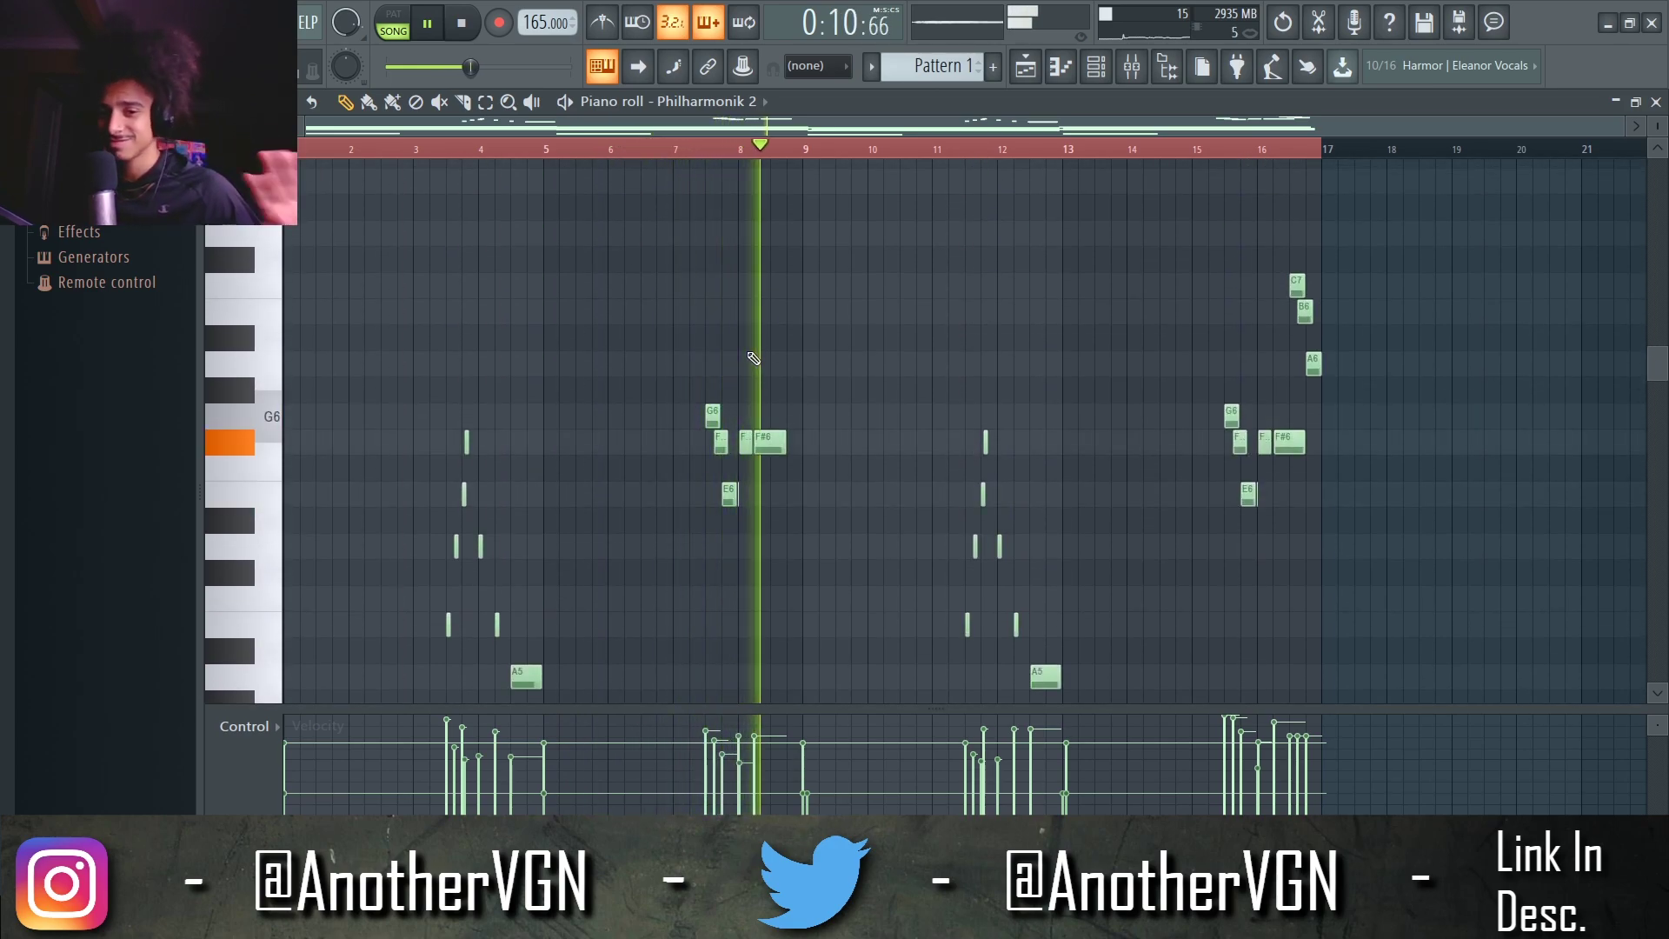
scroll(752, 361, down, 10)
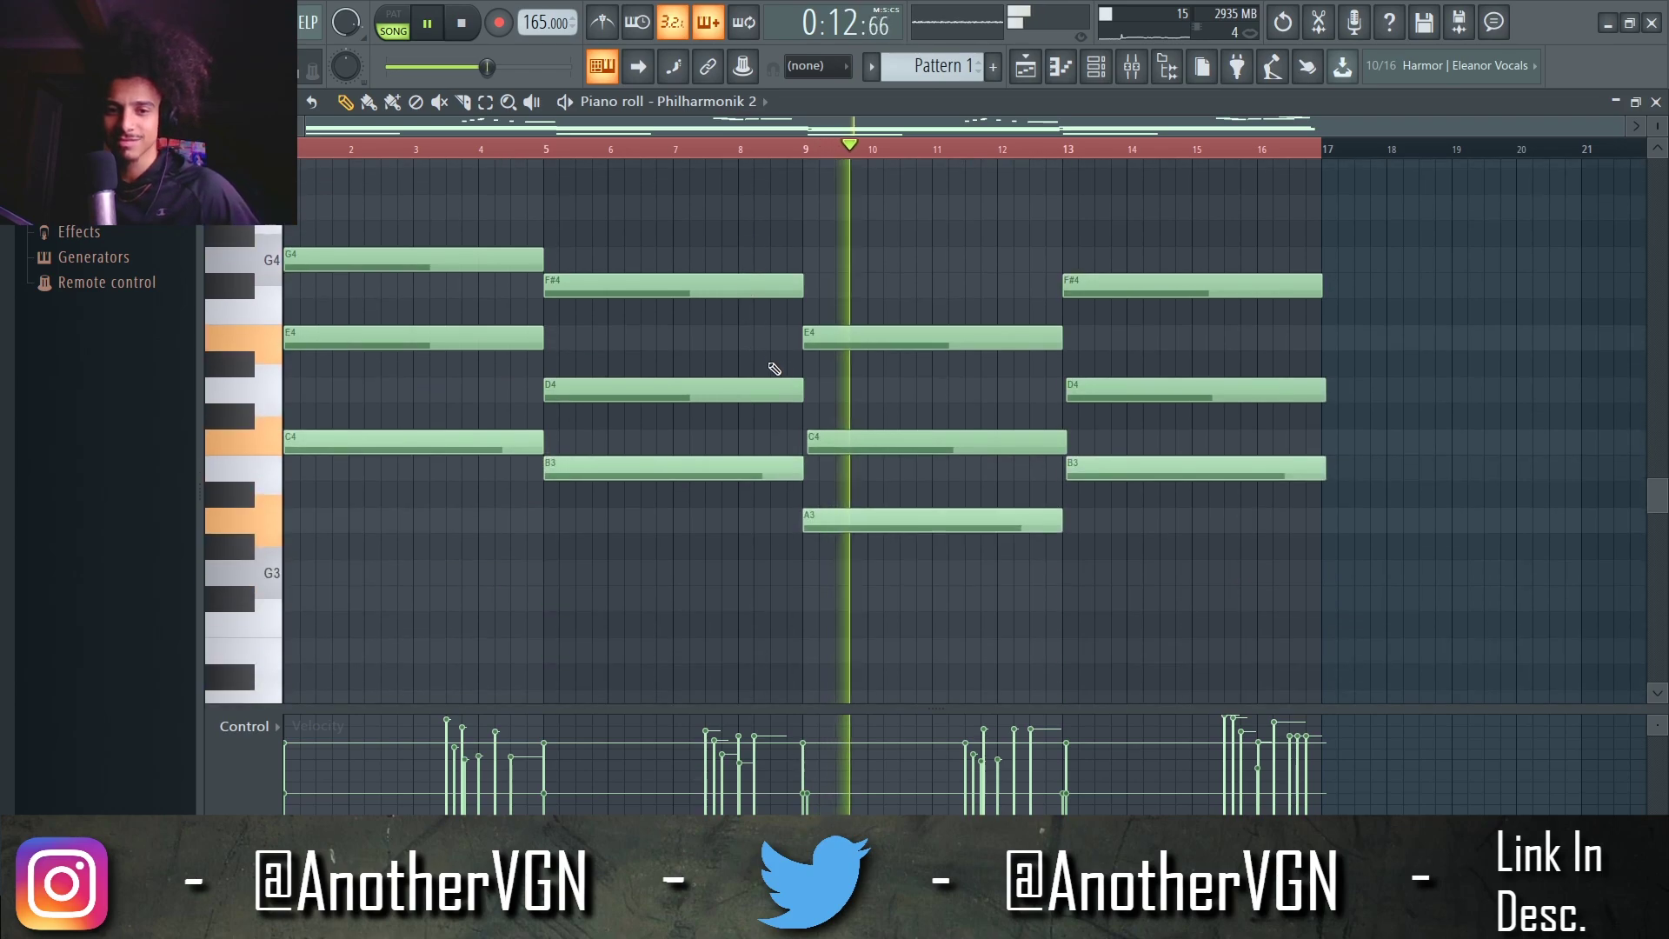
Align the C4 note of the third chord with the start of bar 9 and play through to the fourth chord
scroll(774, 369, up, 1)
scroll(819, 432, up, 1)
scroll(968, 402, down, 1)
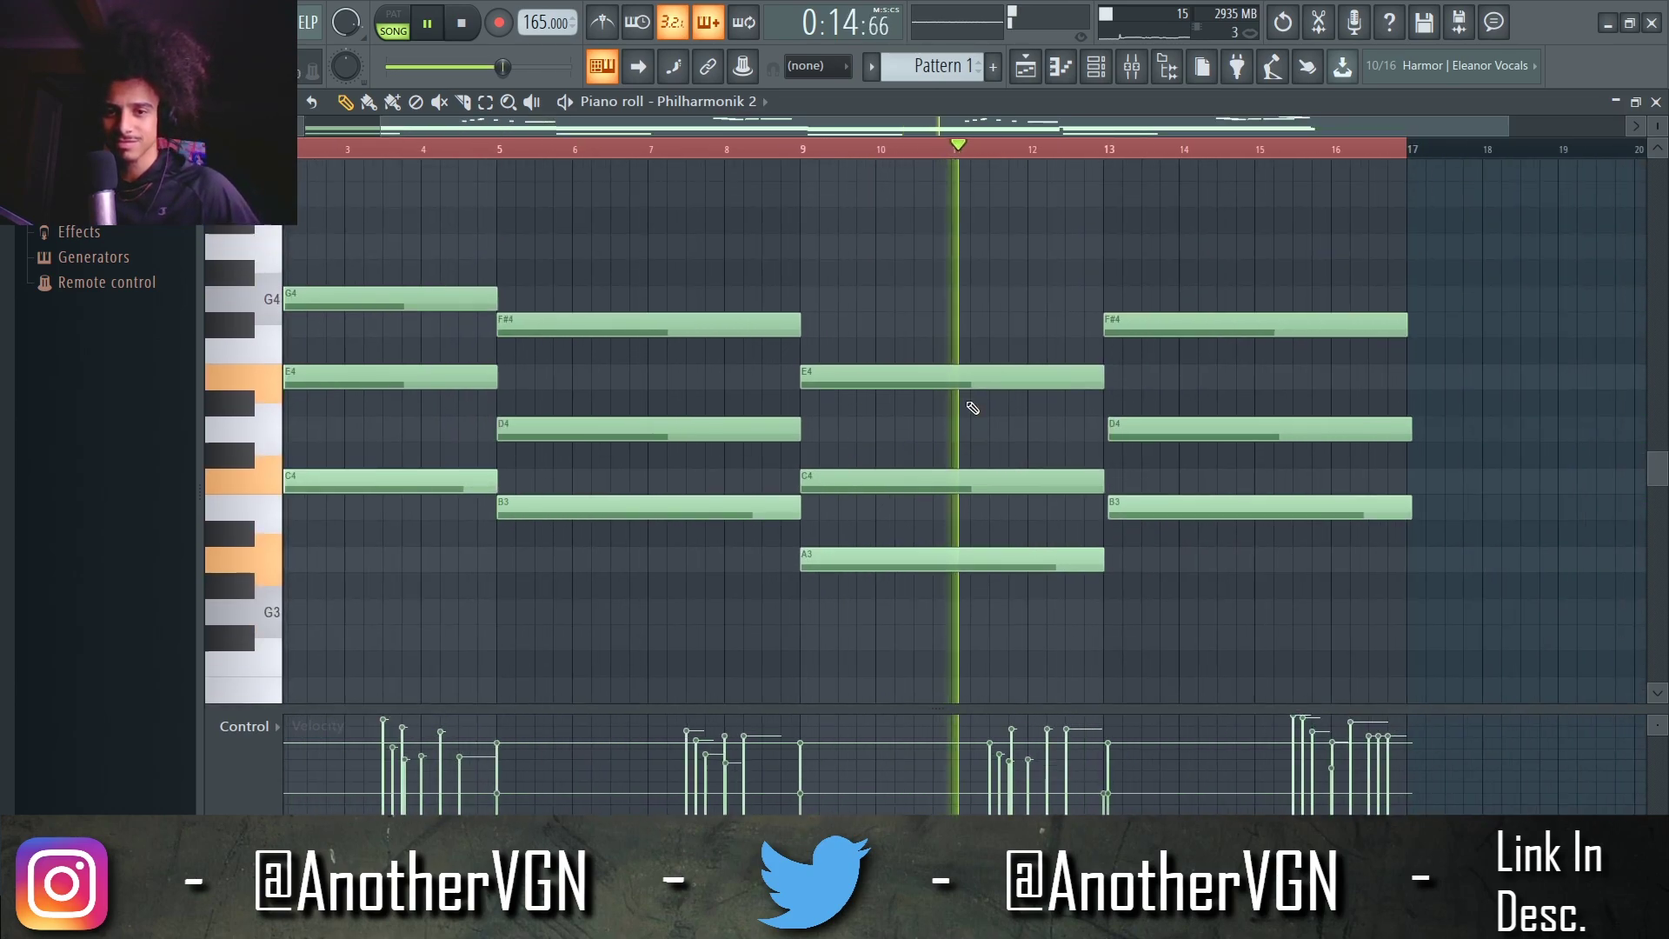
scroll(973, 407, up, 4)
scroll(971, 407, down, 1)
scroll(969, 409, up, 4)
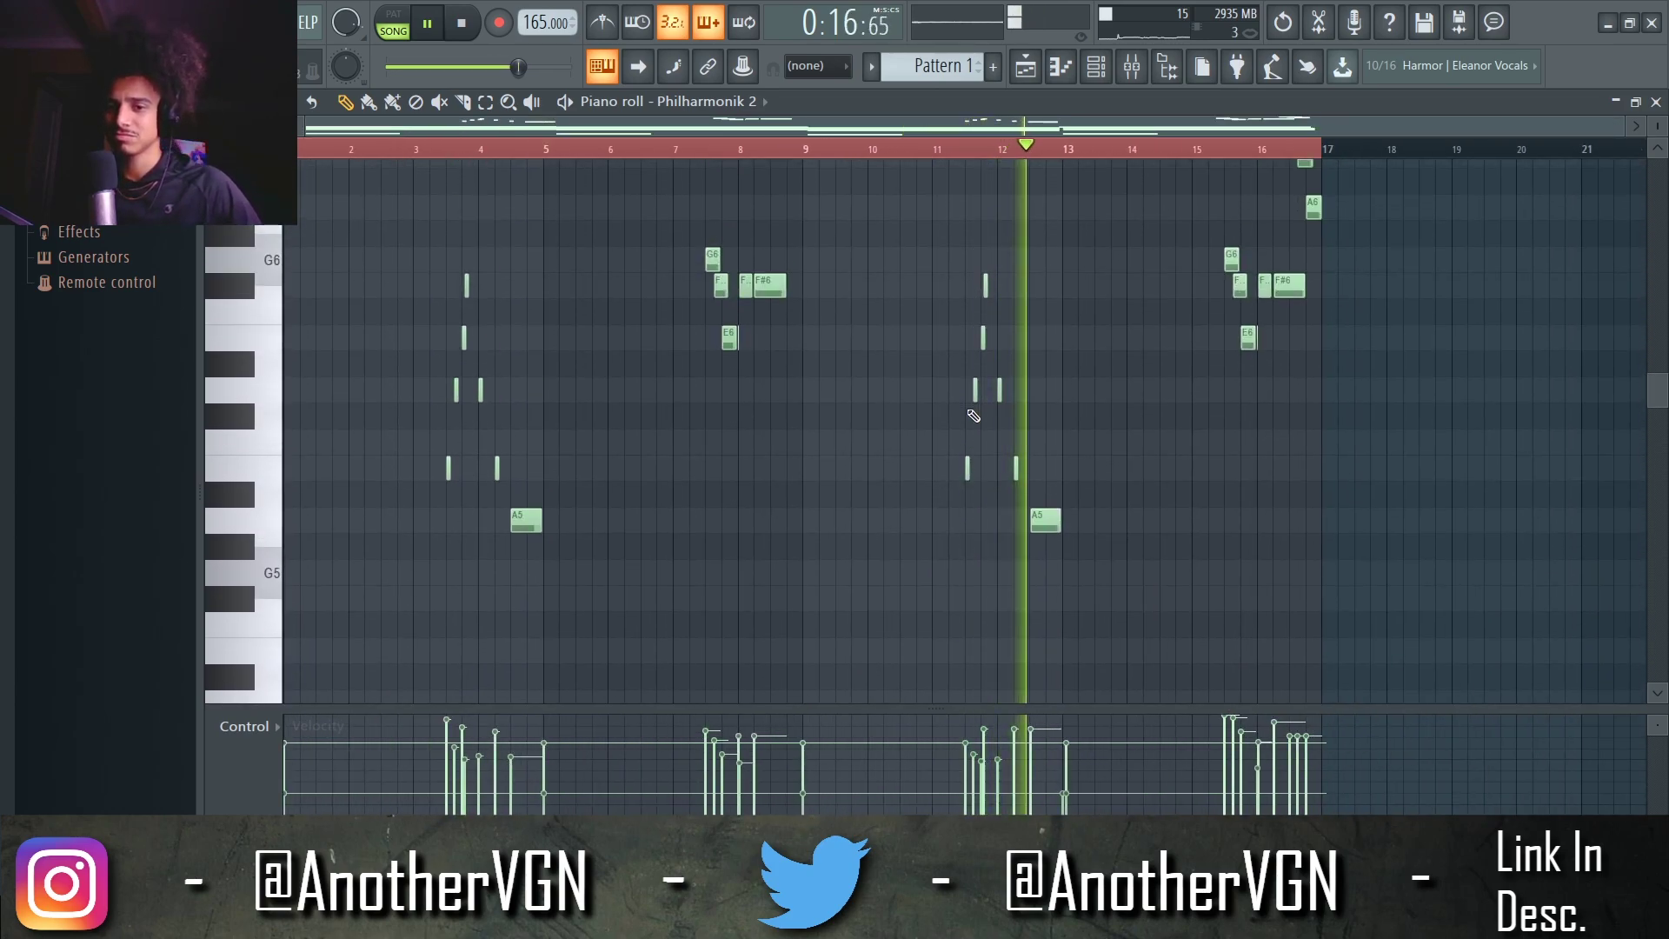
scroll(971, 421, down, 6)
scroll(977, 416, up, 3)
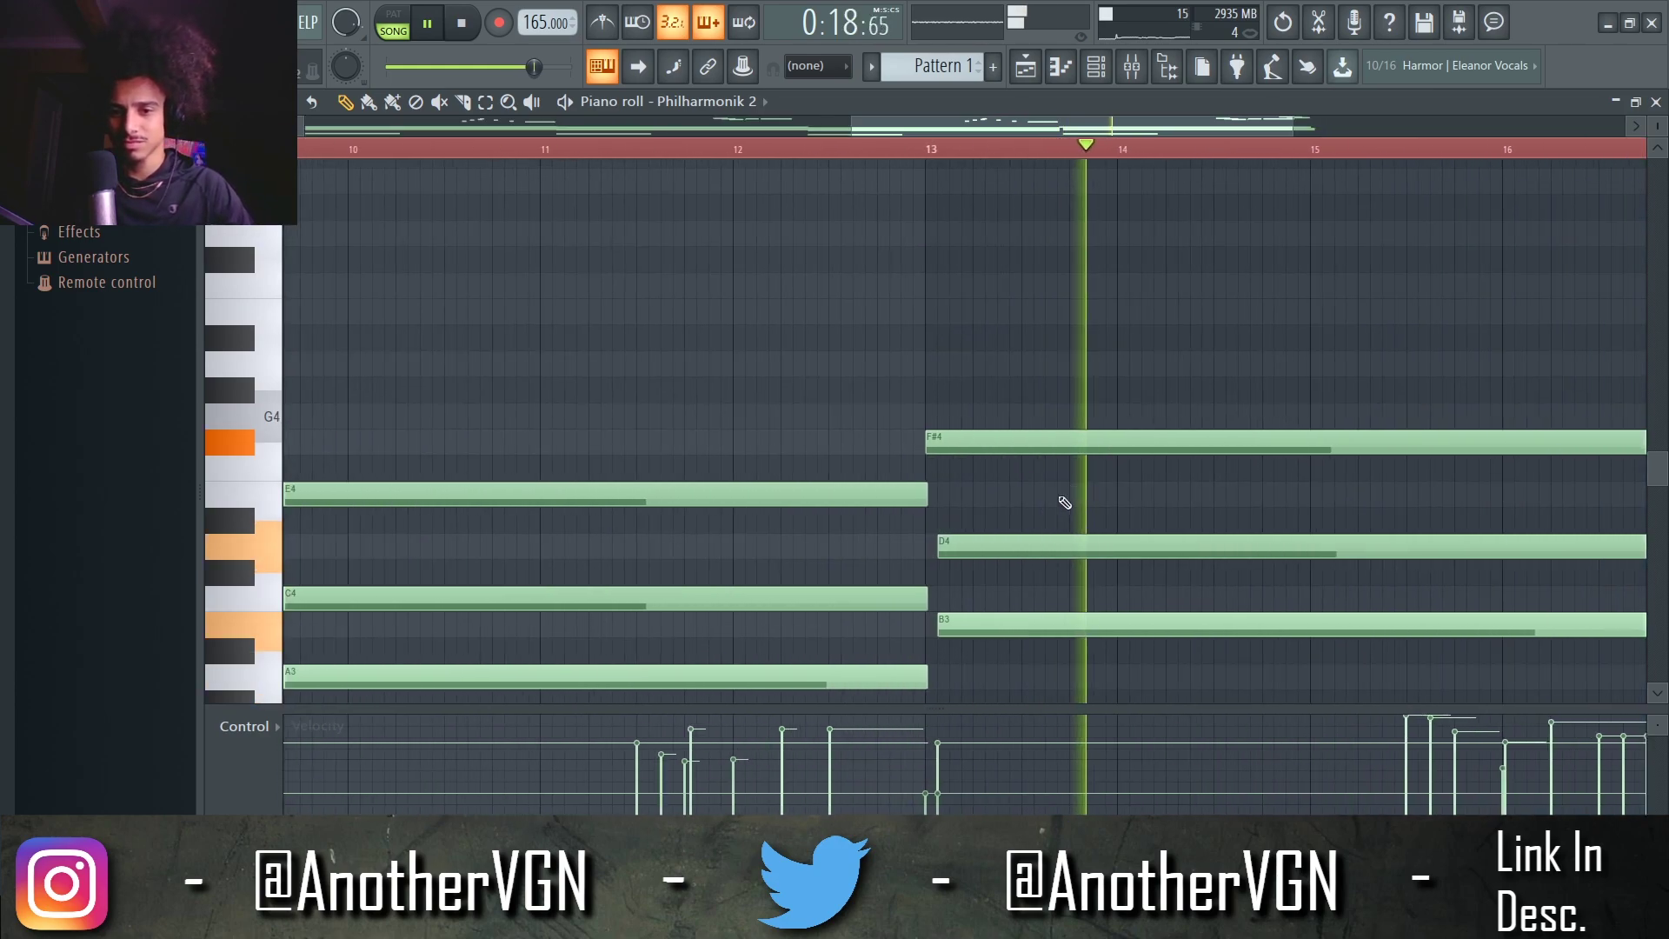
key(space)
Delete the D4 note from the chord at bar 5 and play the section back
click(712, 387)
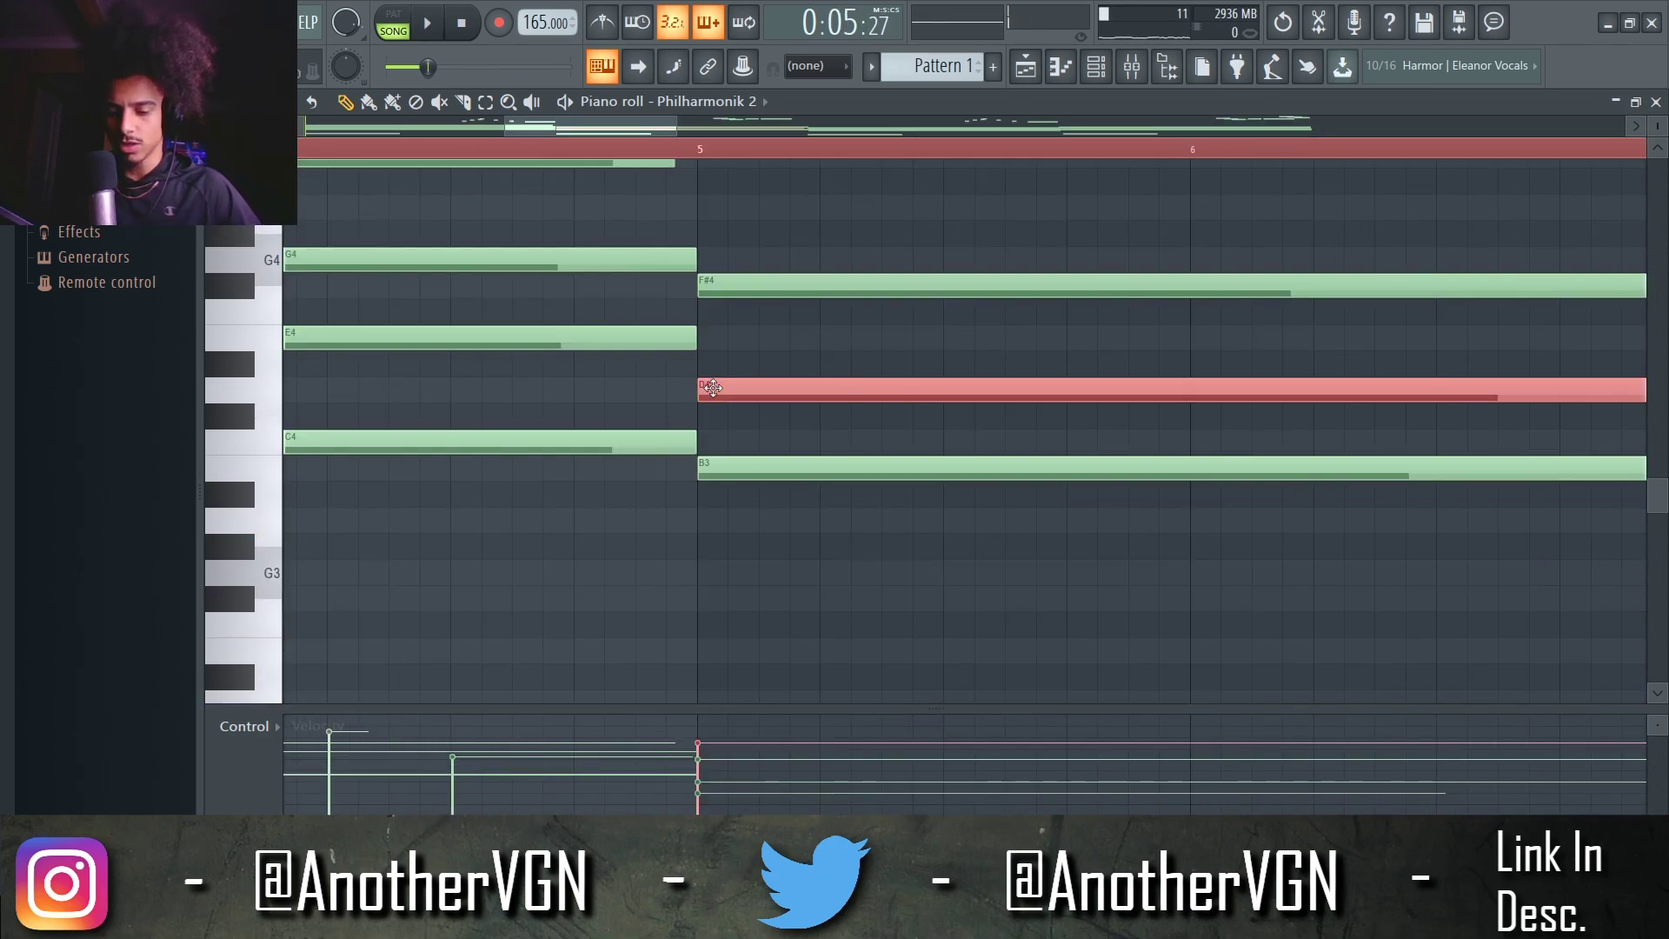
right_click(713, 387)
key(space)
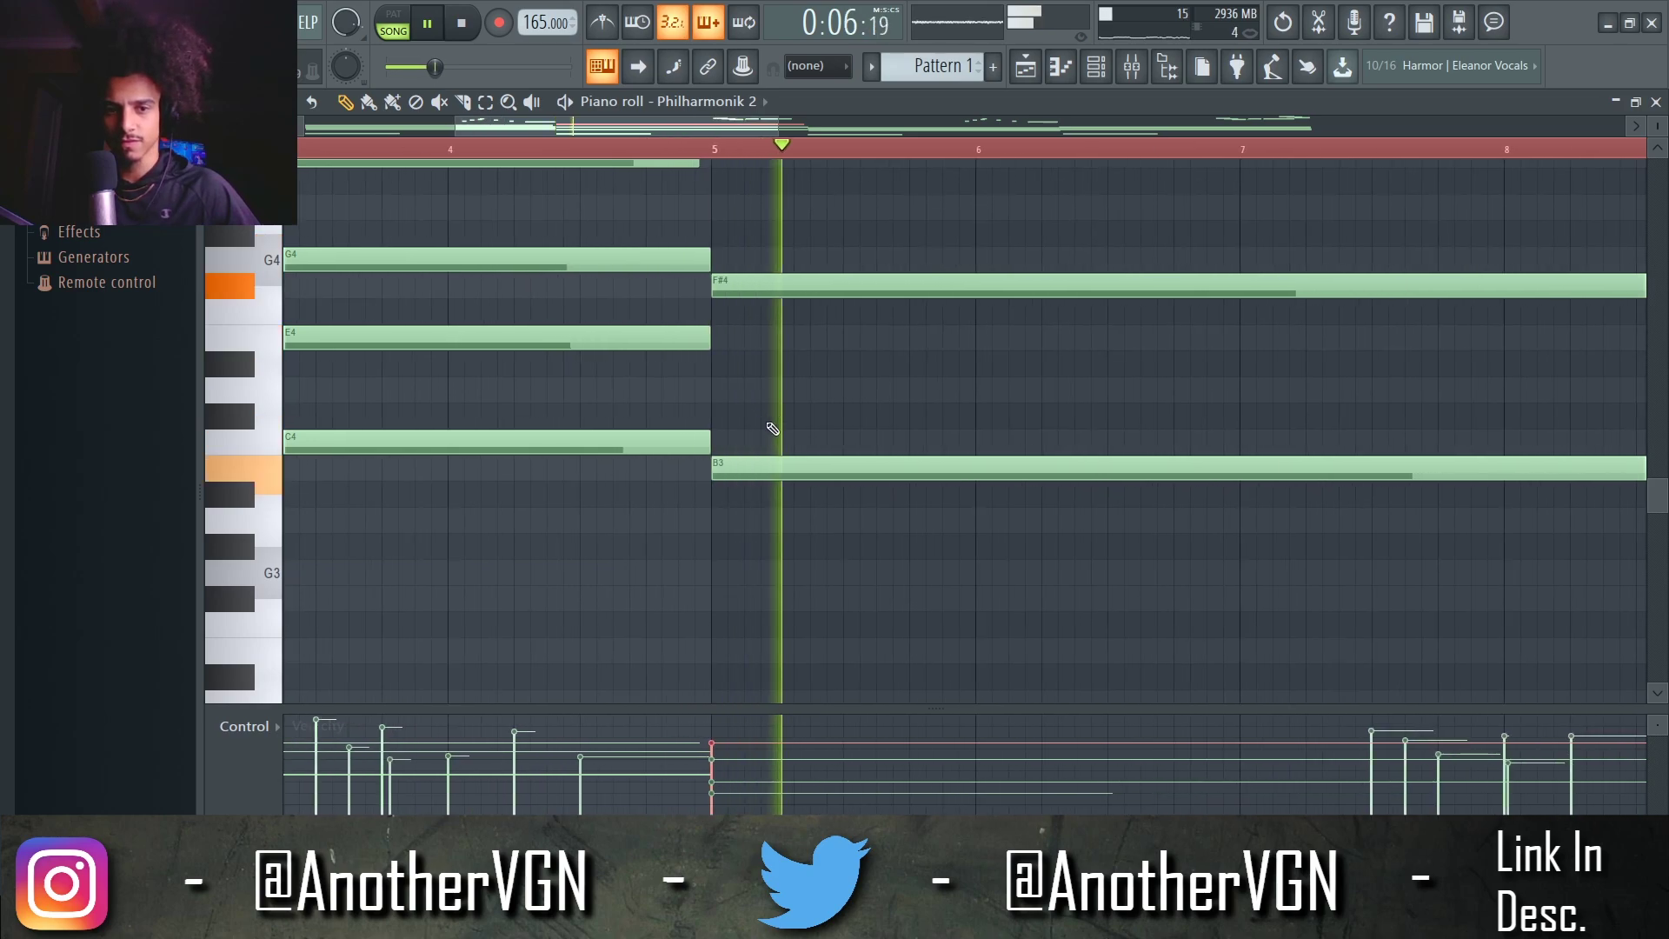
scroll(773, 424, up, 3)
scroll(778, 421, down, 4)
scroll(793, 413, down, 3)
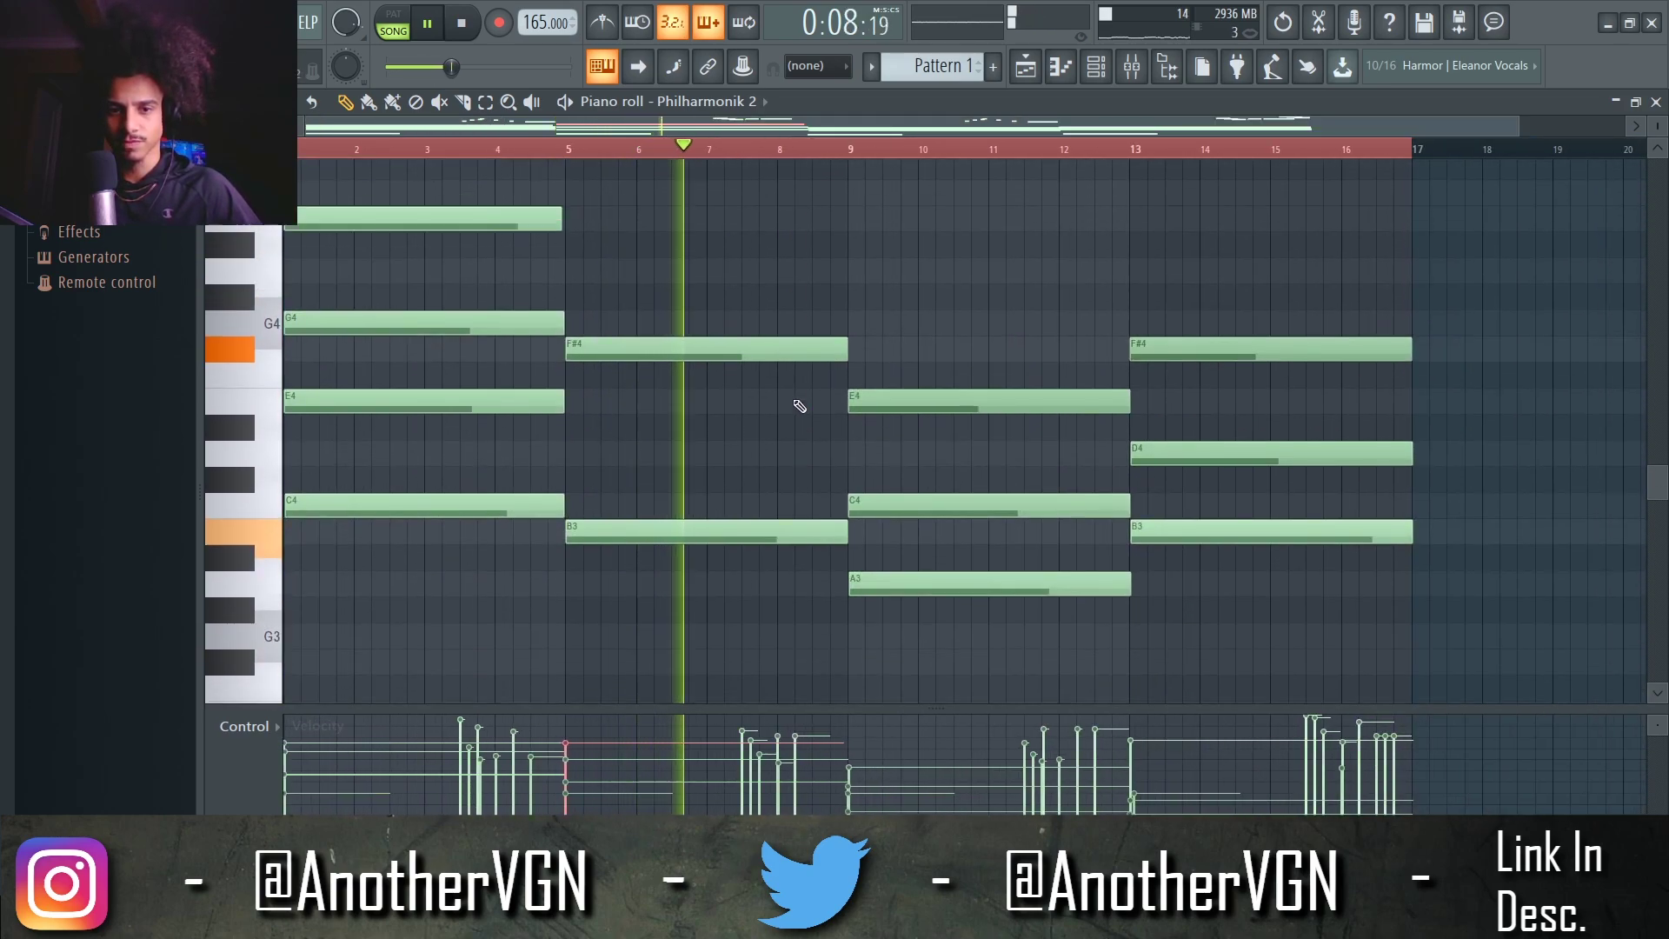
Raise the C4 note of the bar 9 chord by one octave to C5 and audition the change
click(947, 513)
key(space)
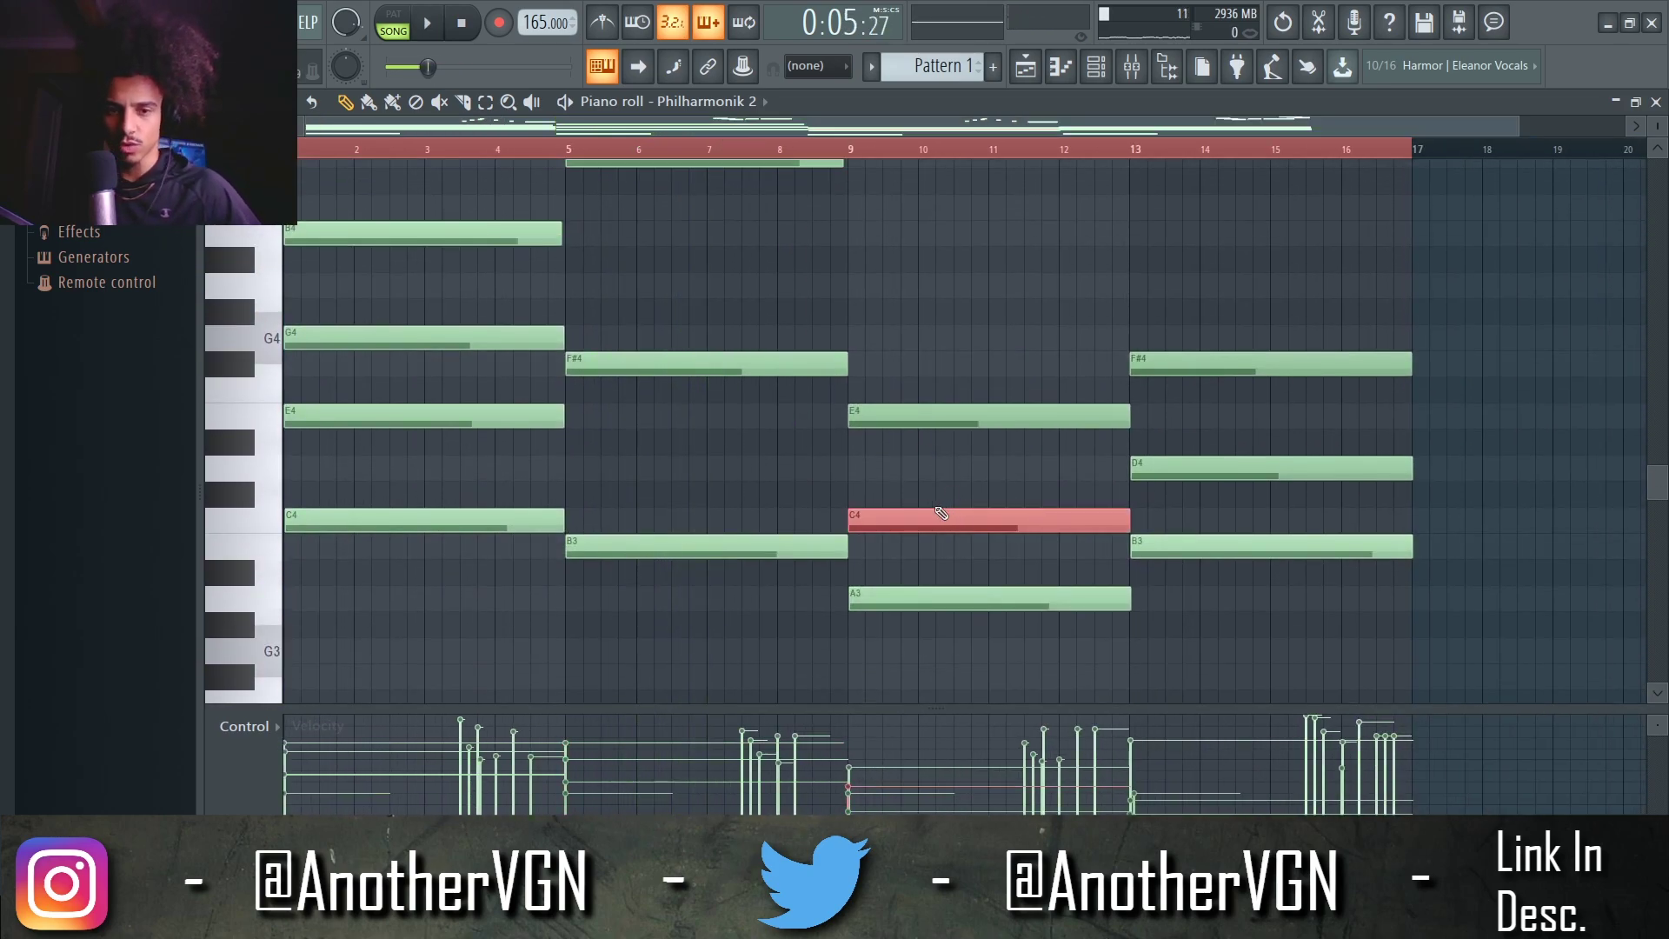
key(ctrl+Up)
scroll(1039, 388, up, 3)
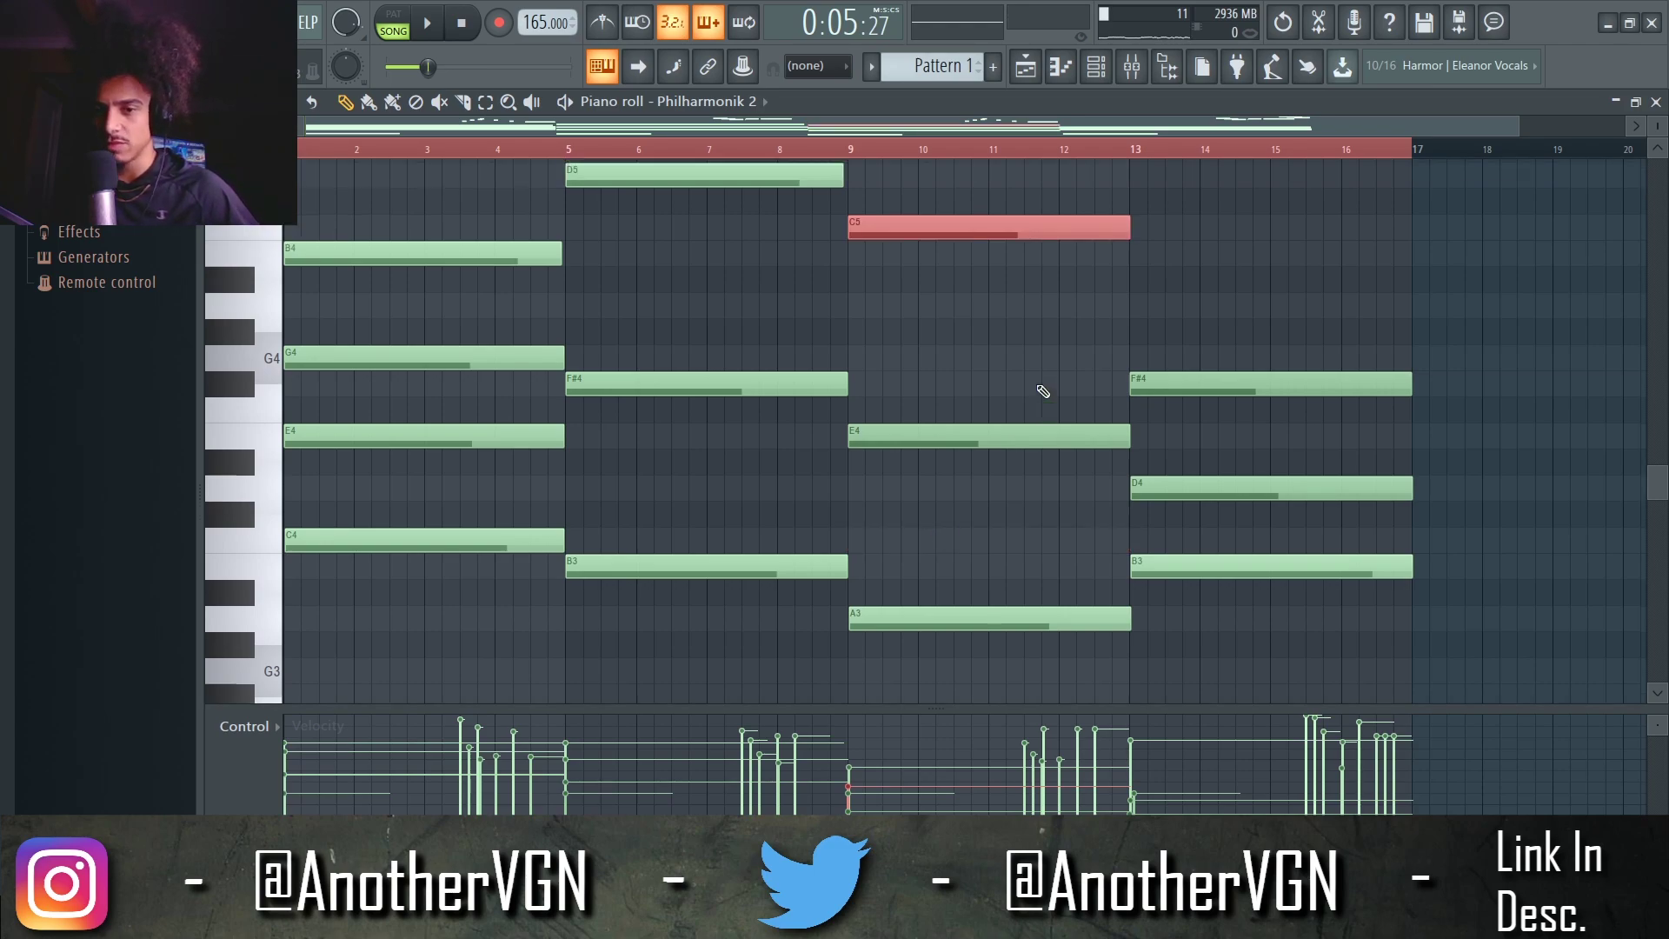
key(space)
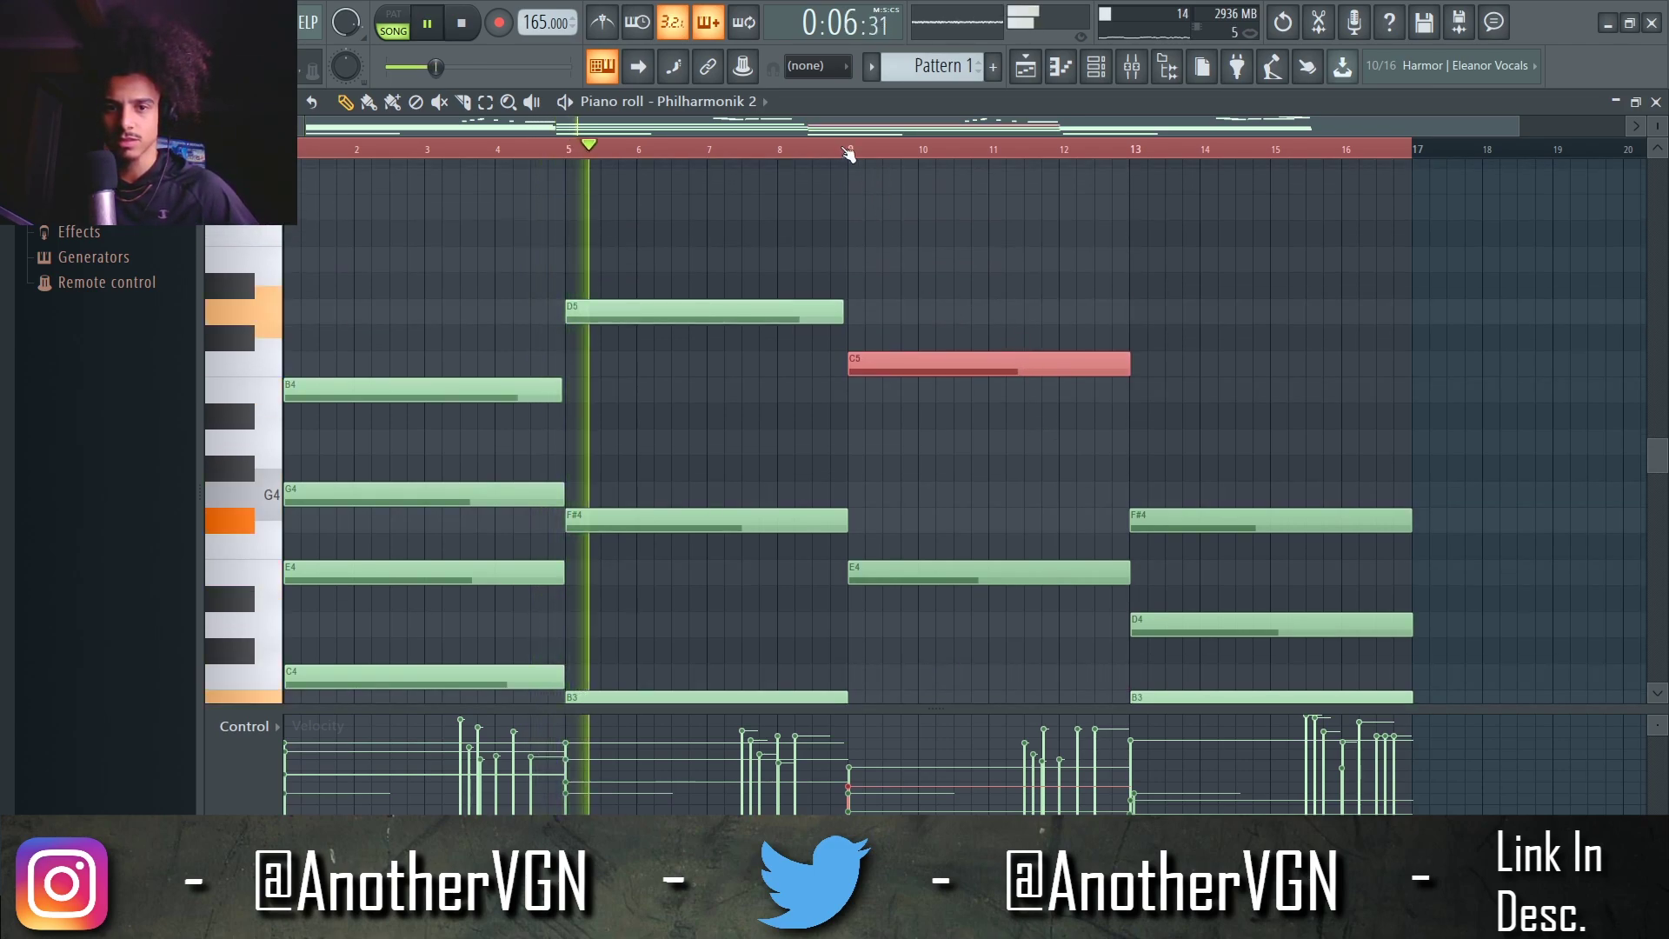
click(852, 250)
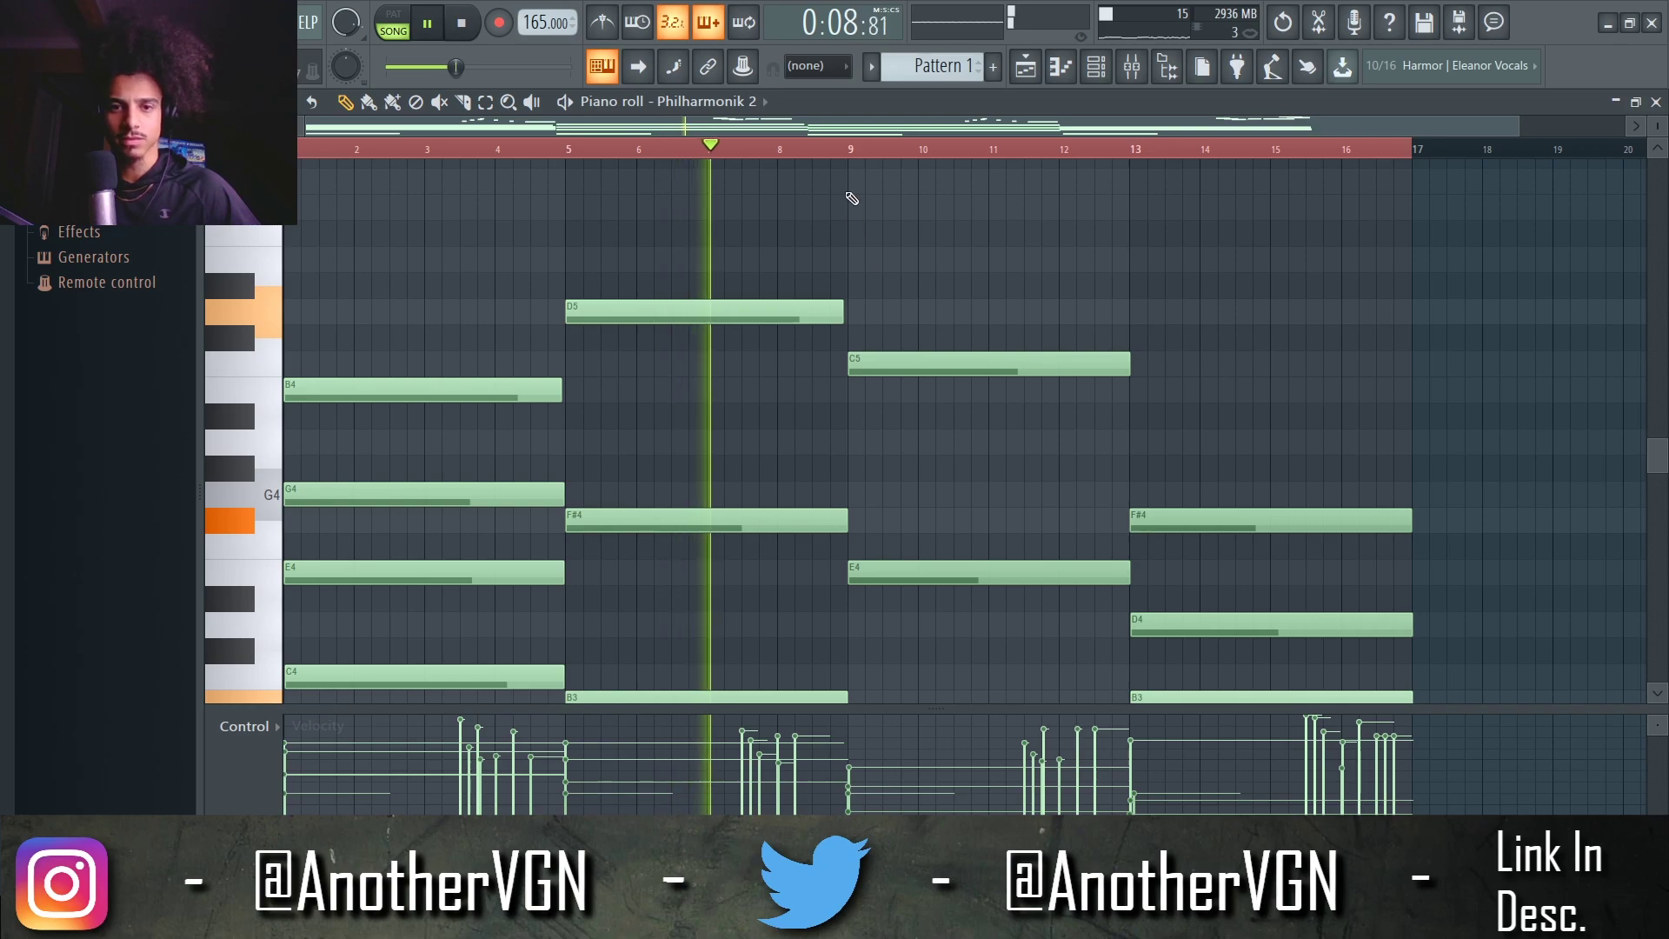
scroll(869, 304, up, 6)
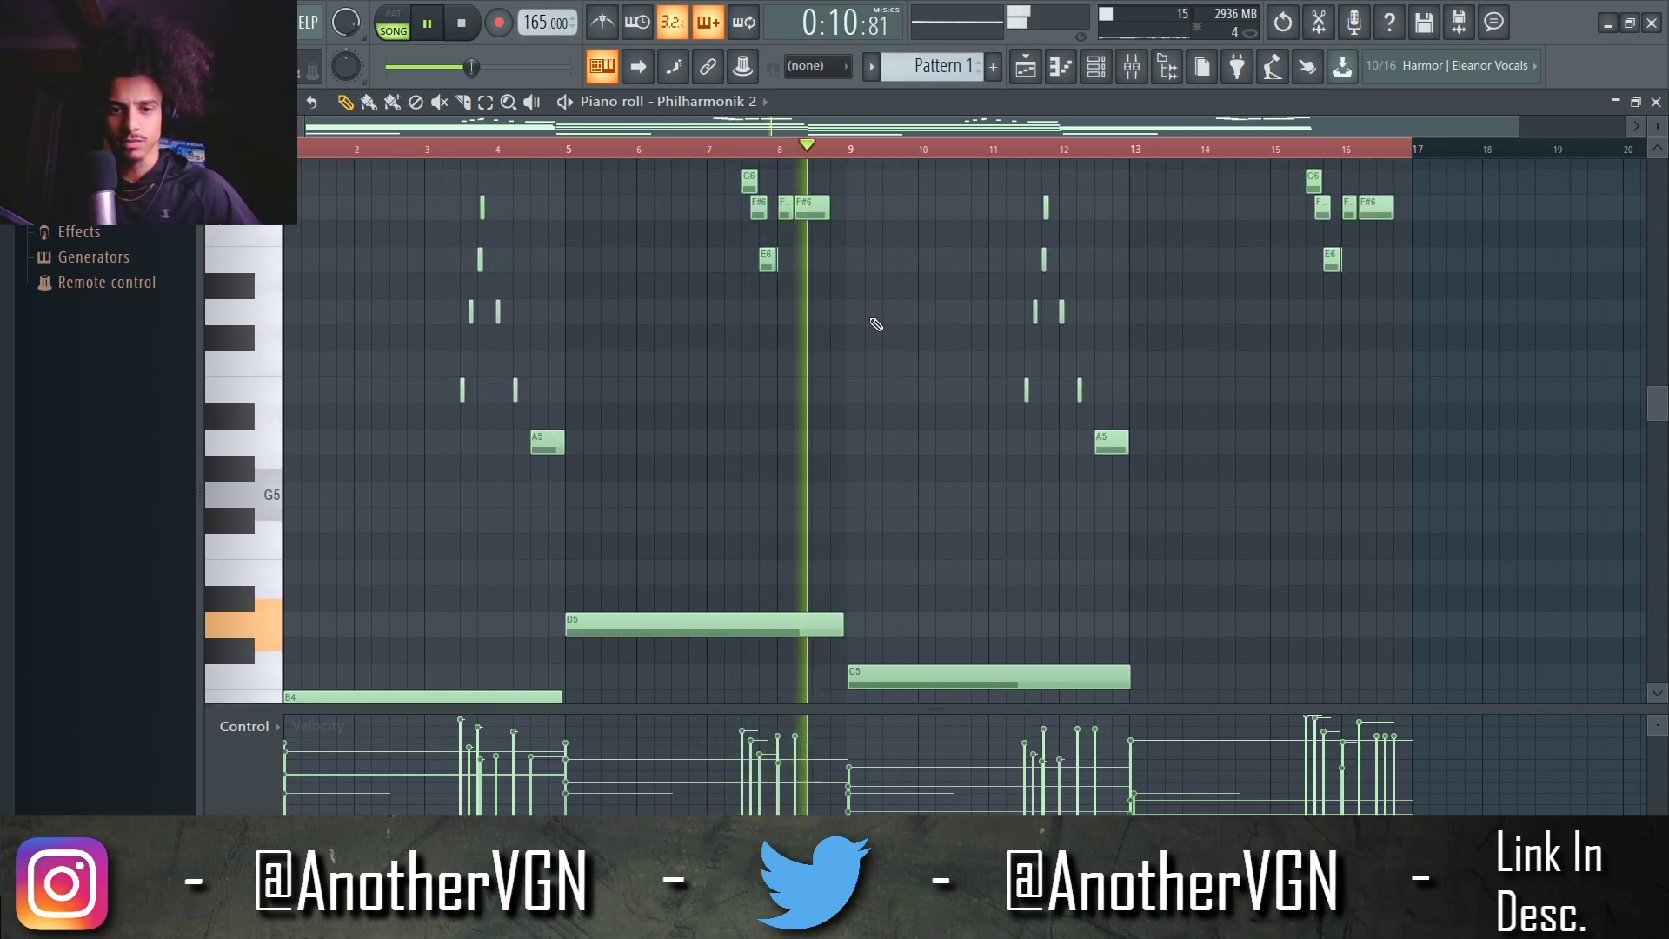
scroll(880, 331, down, 1)
scroll(881, 330, down, 3)
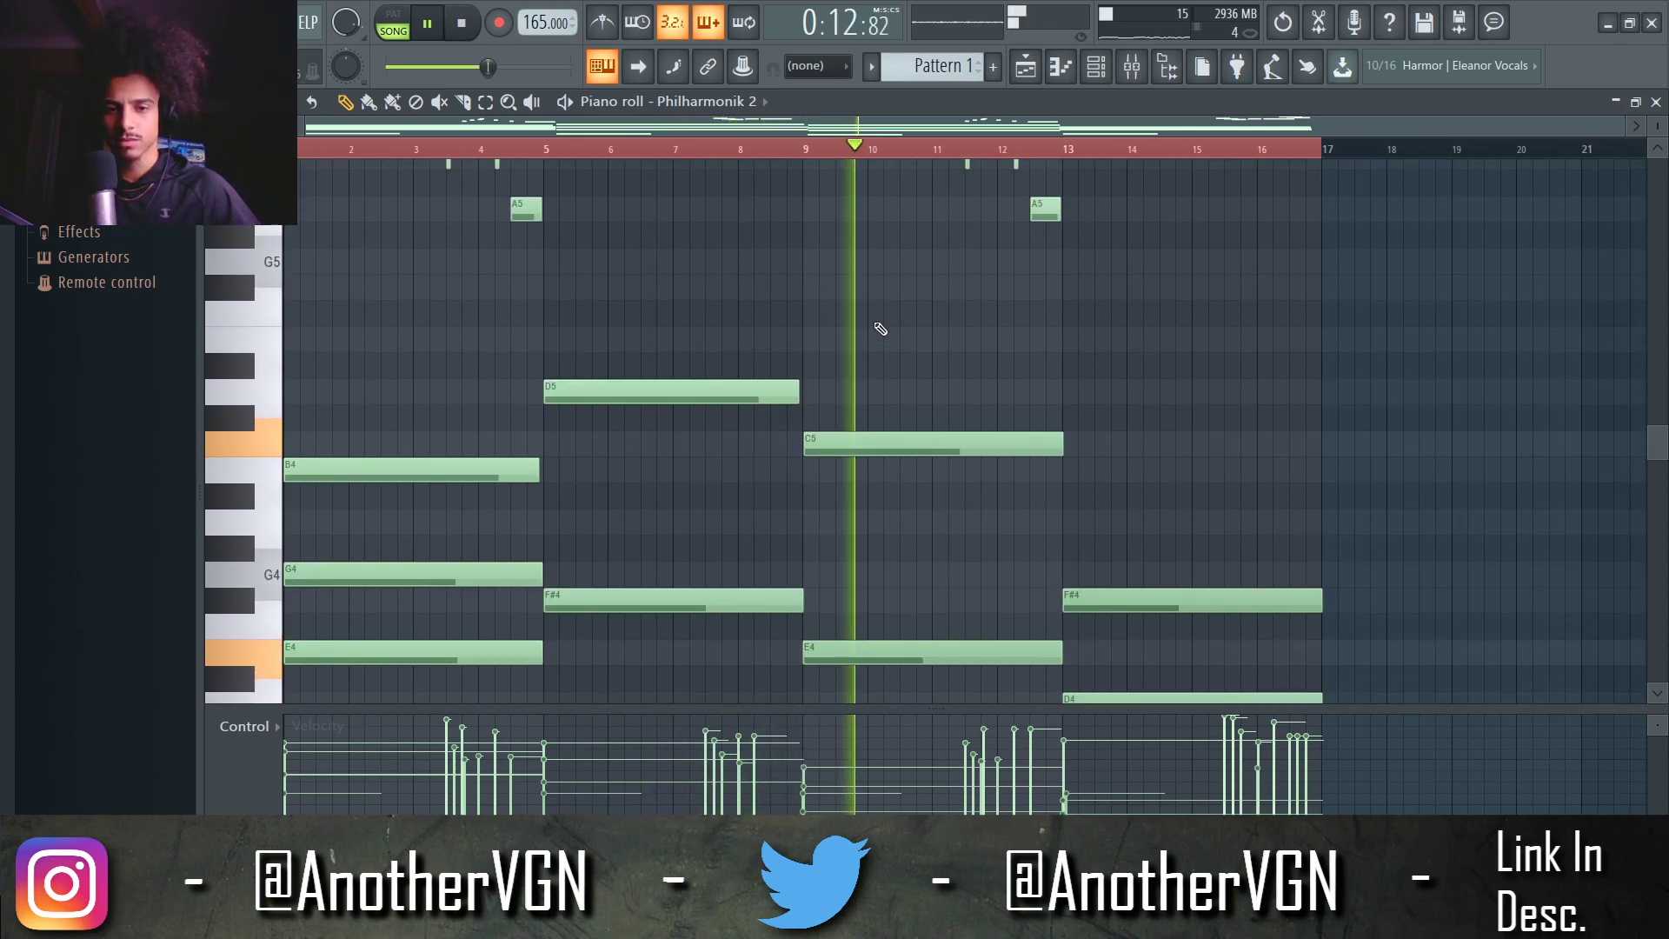
Add a B4 note to the bar 13 chord, sustained through bar 16, and listen to the end of the pattern
scroll(1104, 427, down, 1)
scroll(1104, 428, down, 2)
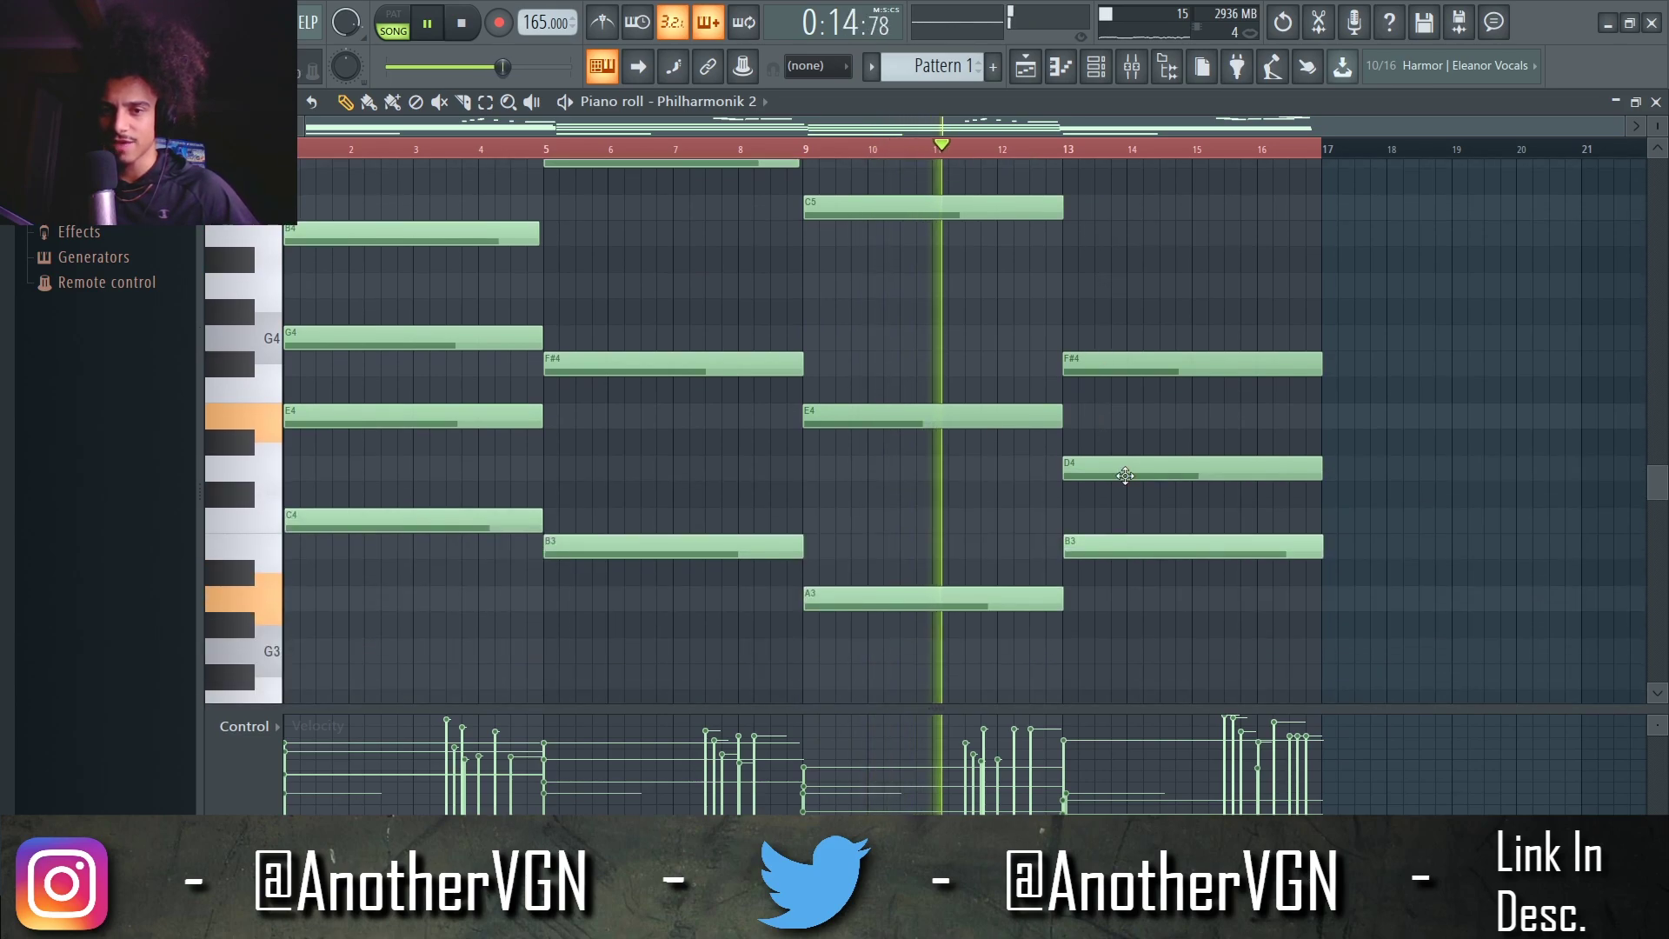
scroll(1078, 357, up, 1)
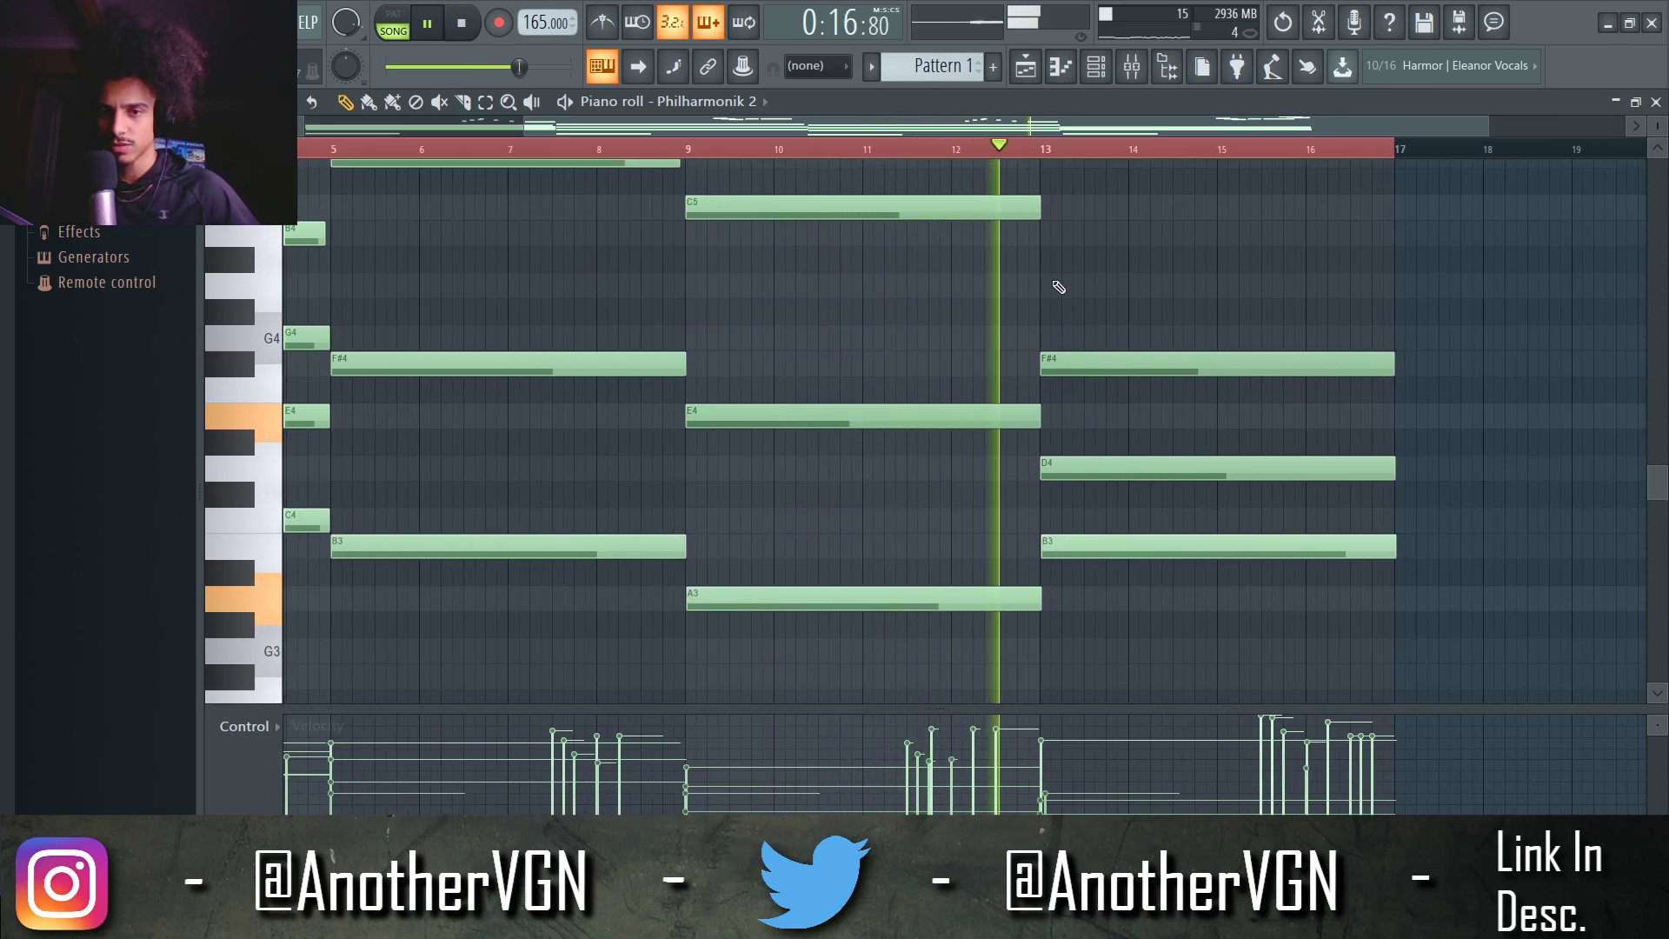
scroll(1113, 300, down, 1)
scroll(1117, 298, up, 4)
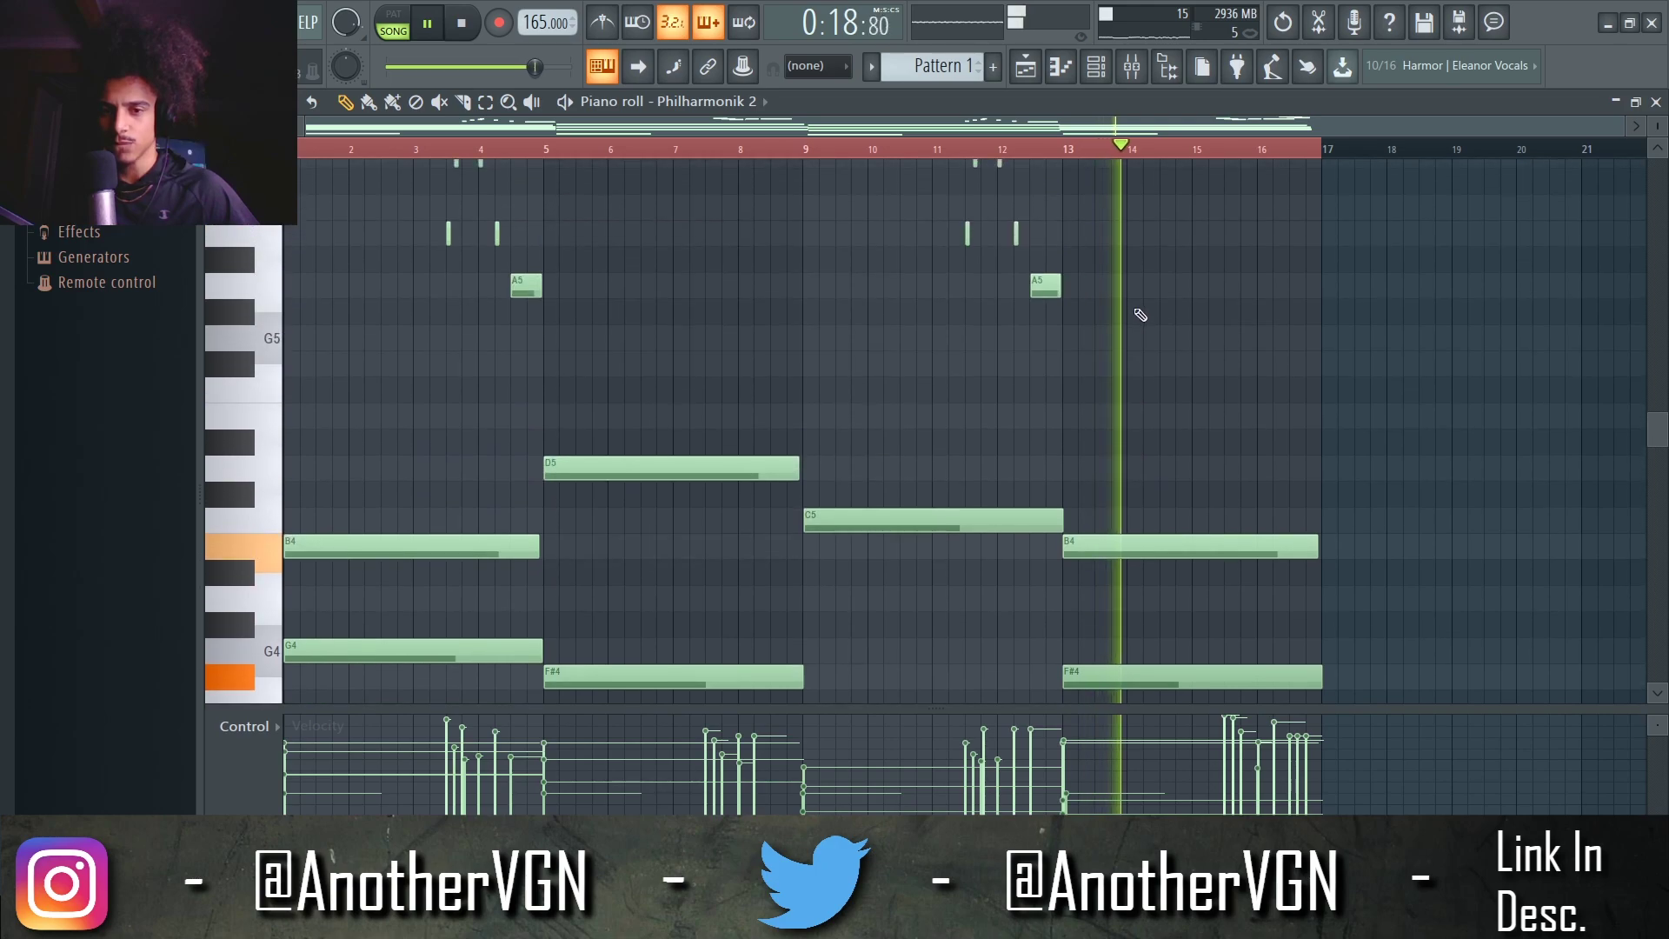
scroll(815, 344, up, 3)
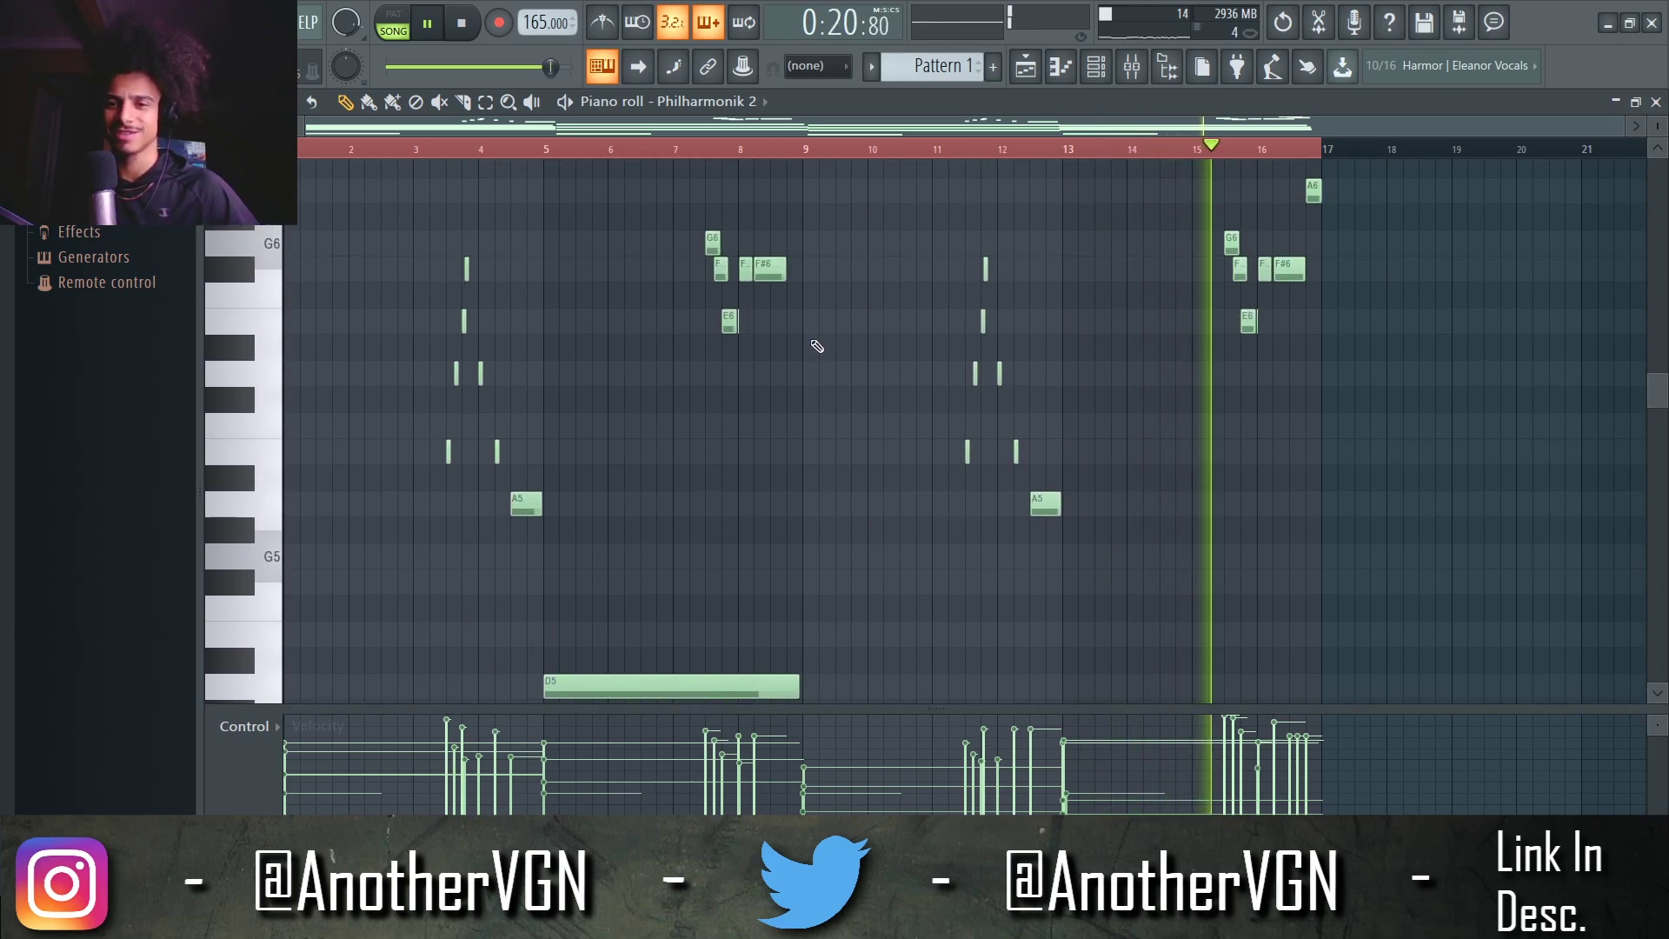
scroll(826, 347, up, 2)
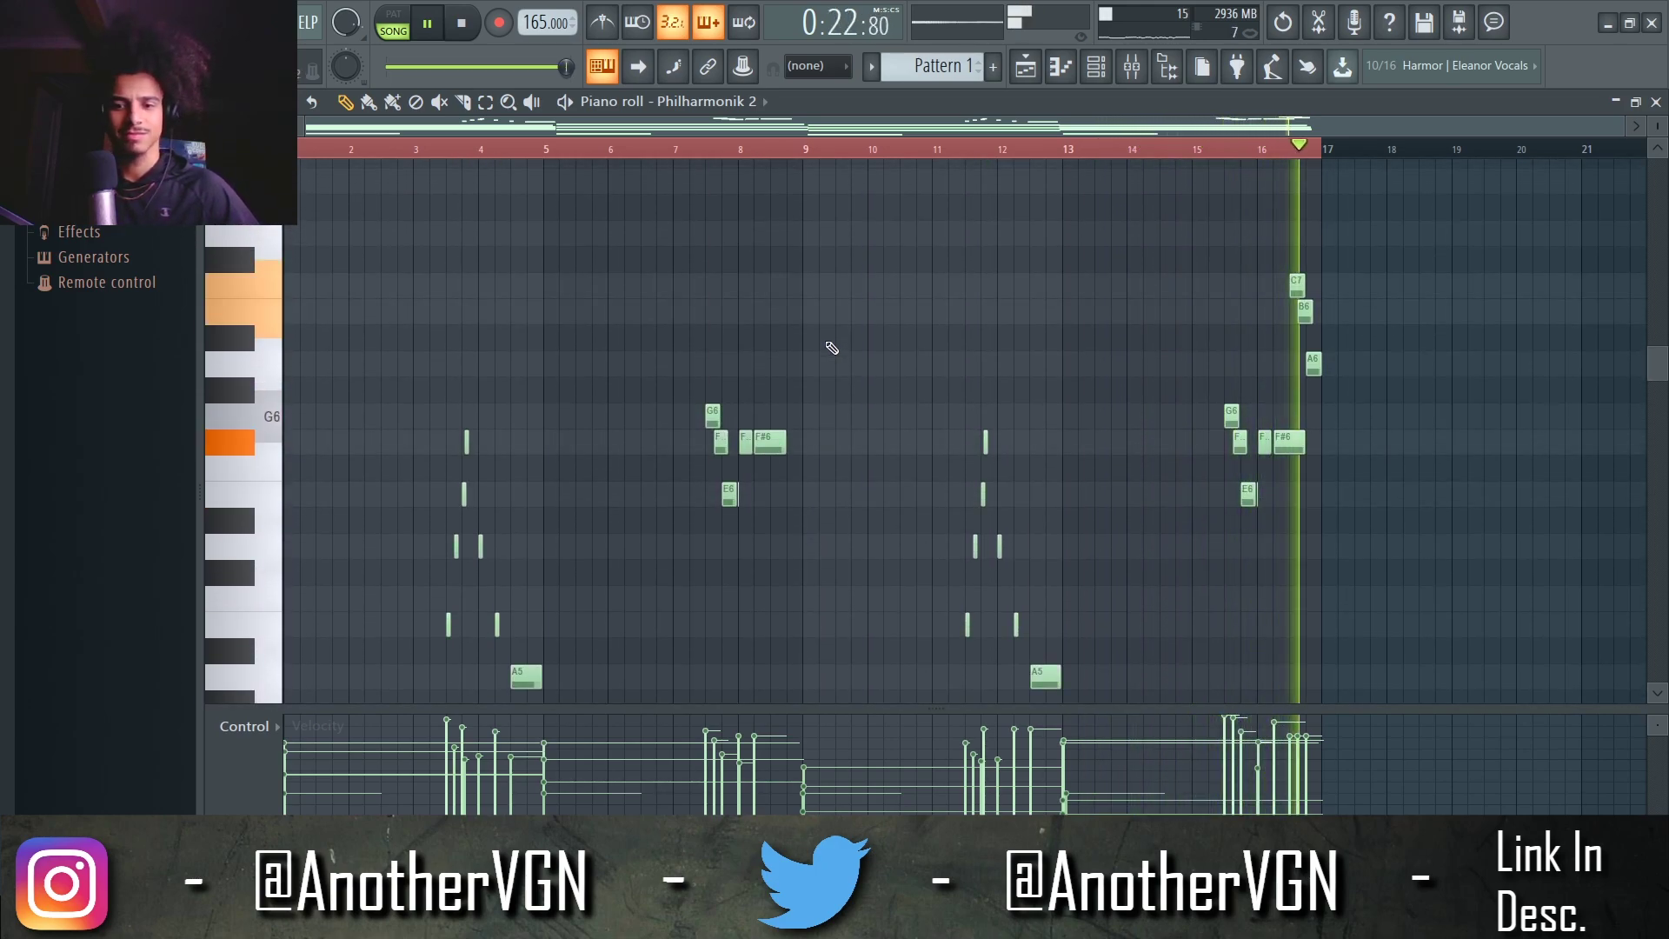
key(space)
Solo Track 1 in the playlist and play the main melody on its own
key(F9)
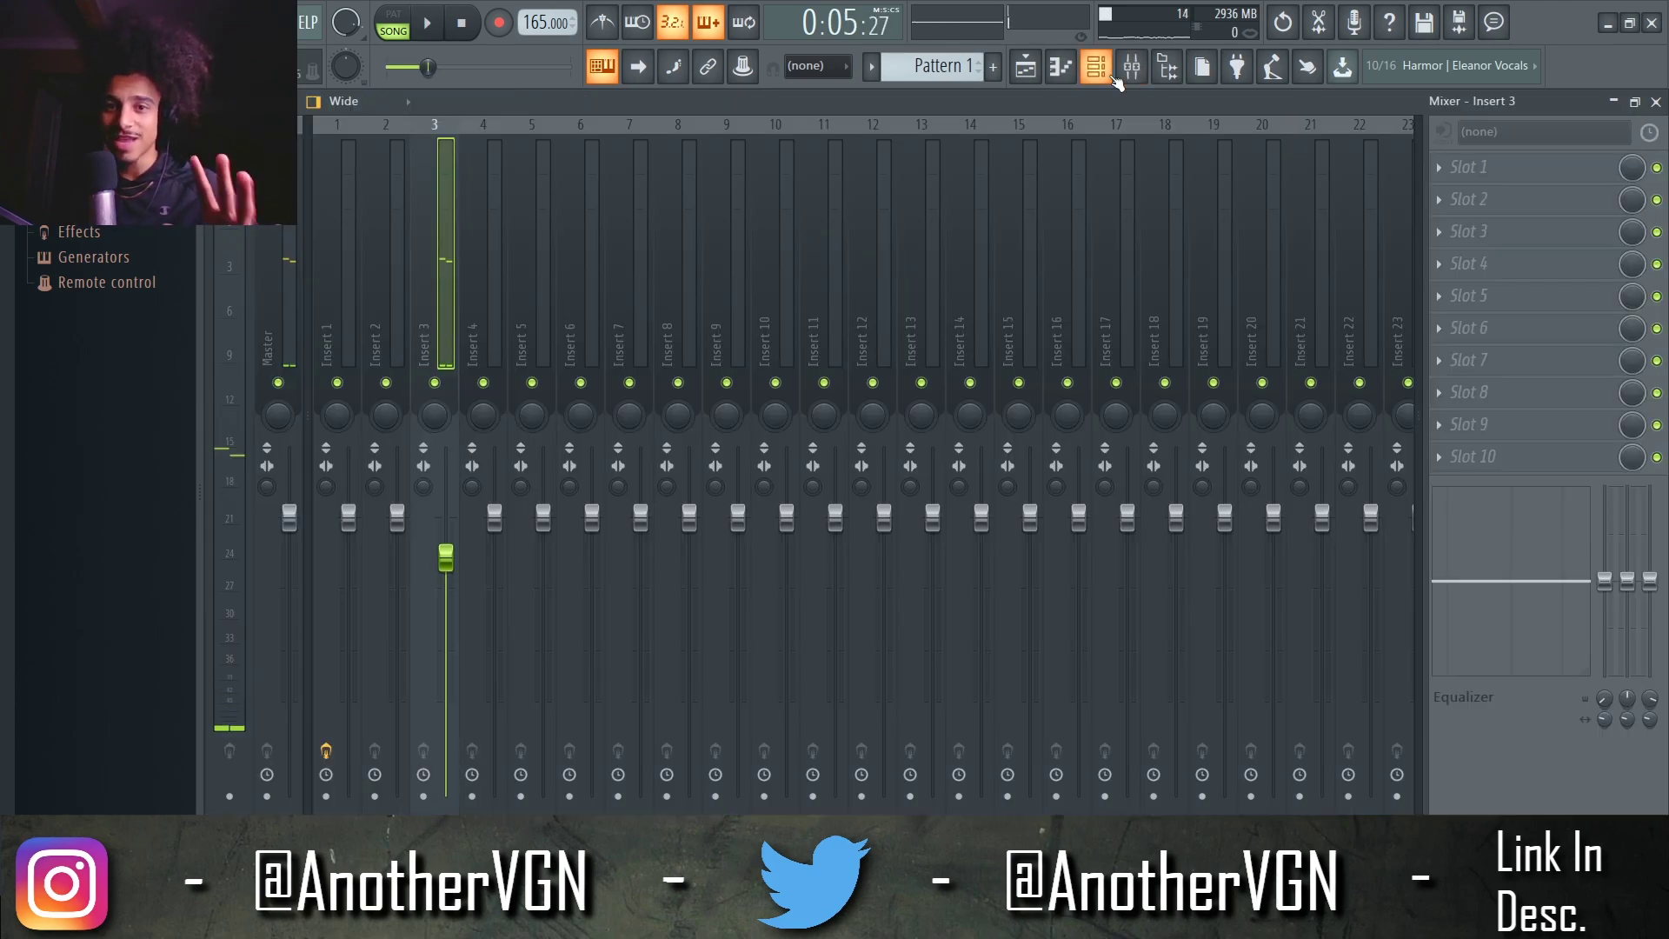
click(1111, 75)
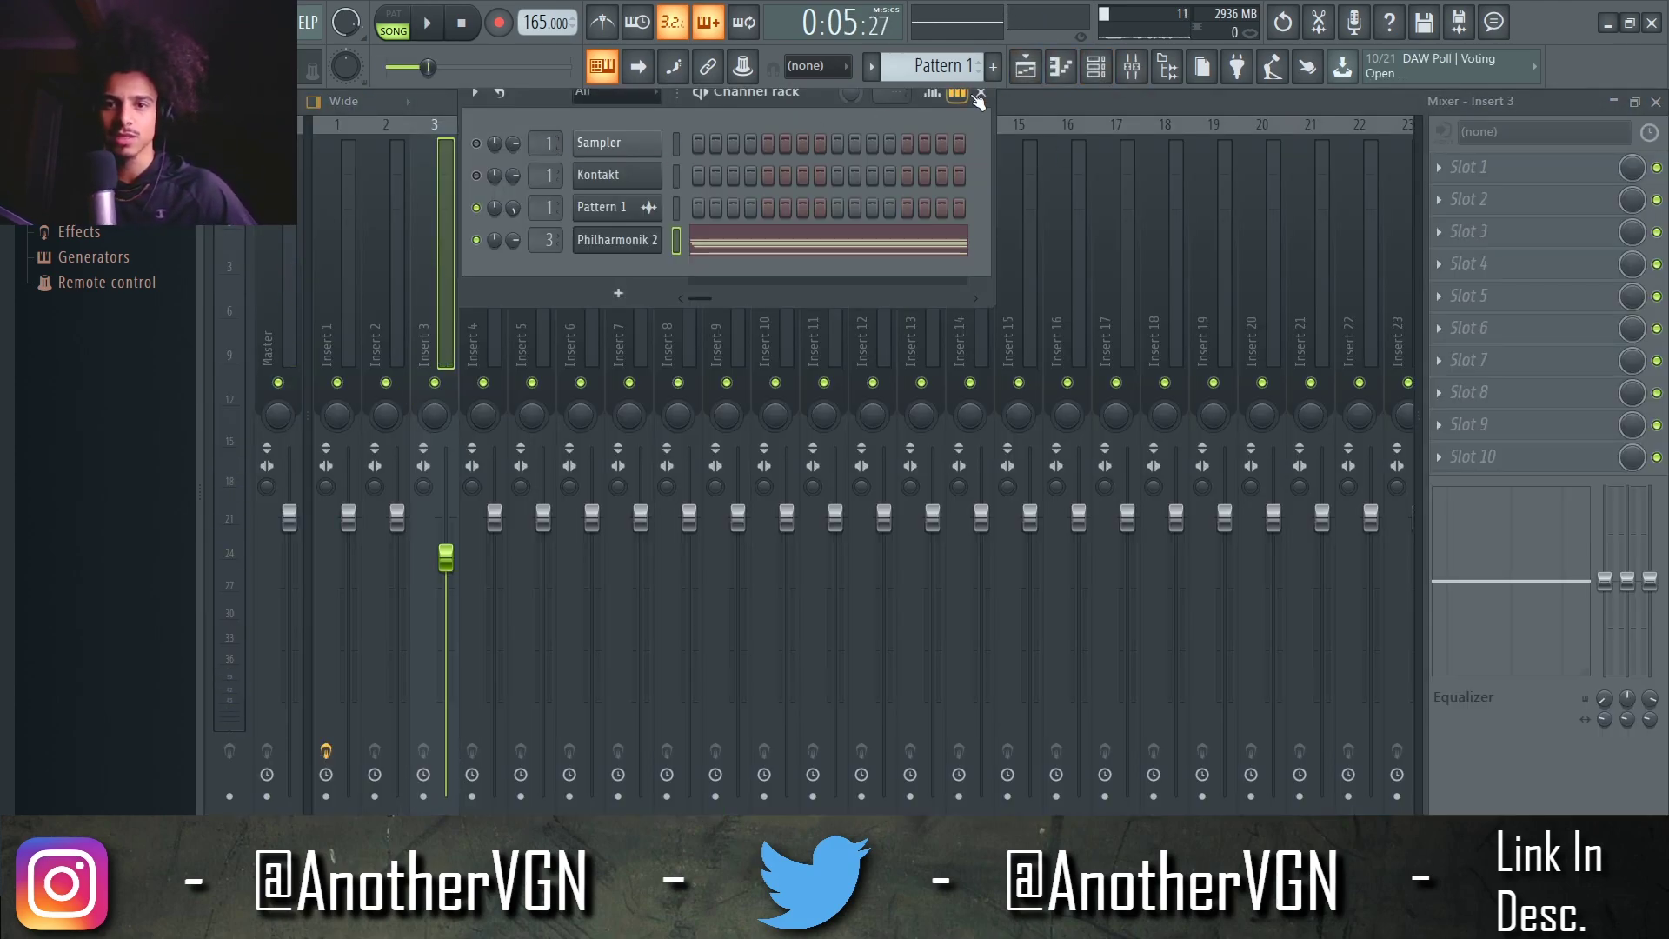
click(1024, 66)
key(space)
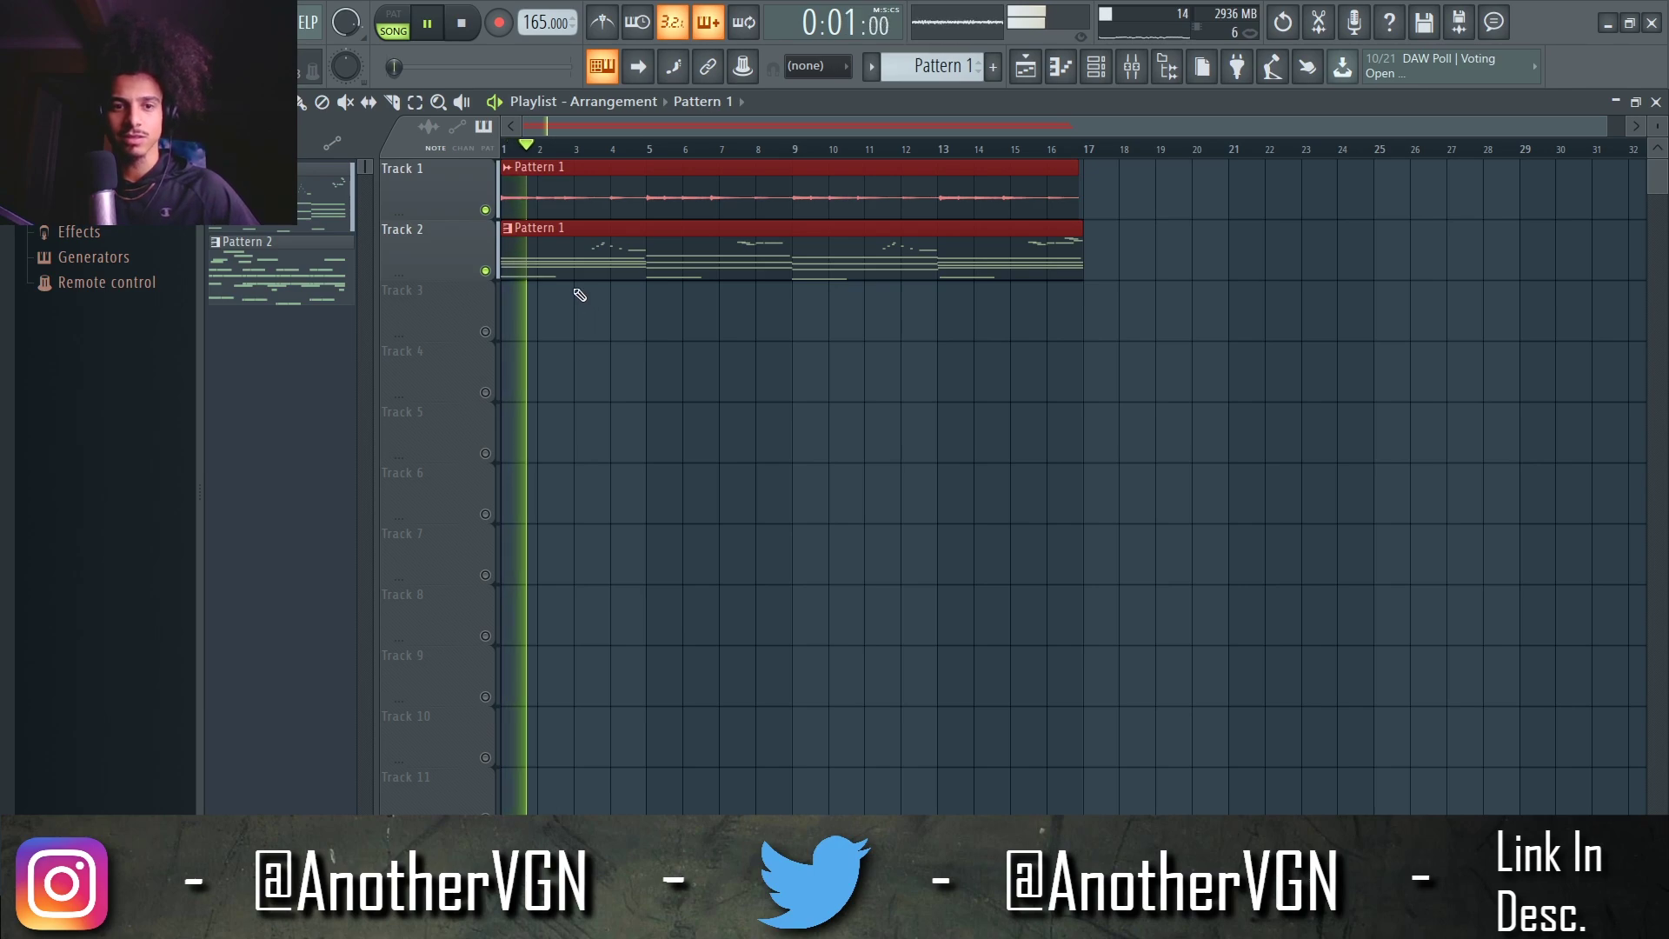
key(space)
right_click(485, 210)
key(space)
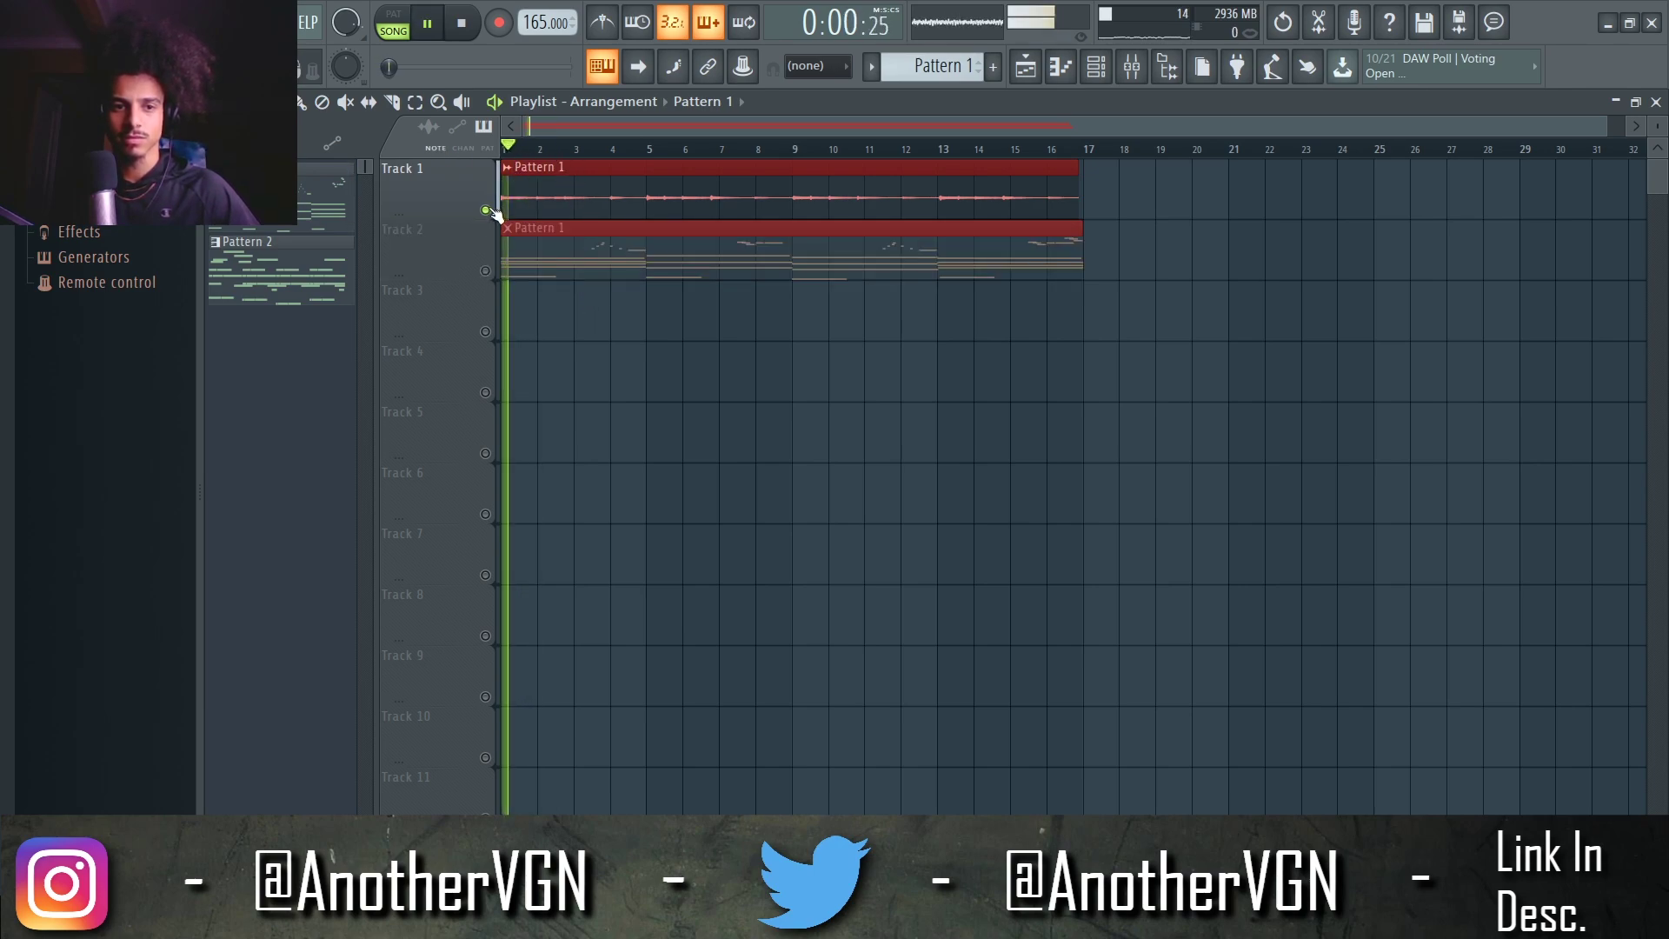
Load Gross Beat into slot 6 of mixer Insert 1, after Fruity WaveShaper
click(1131, 66)
key(space)
click(335, 279)
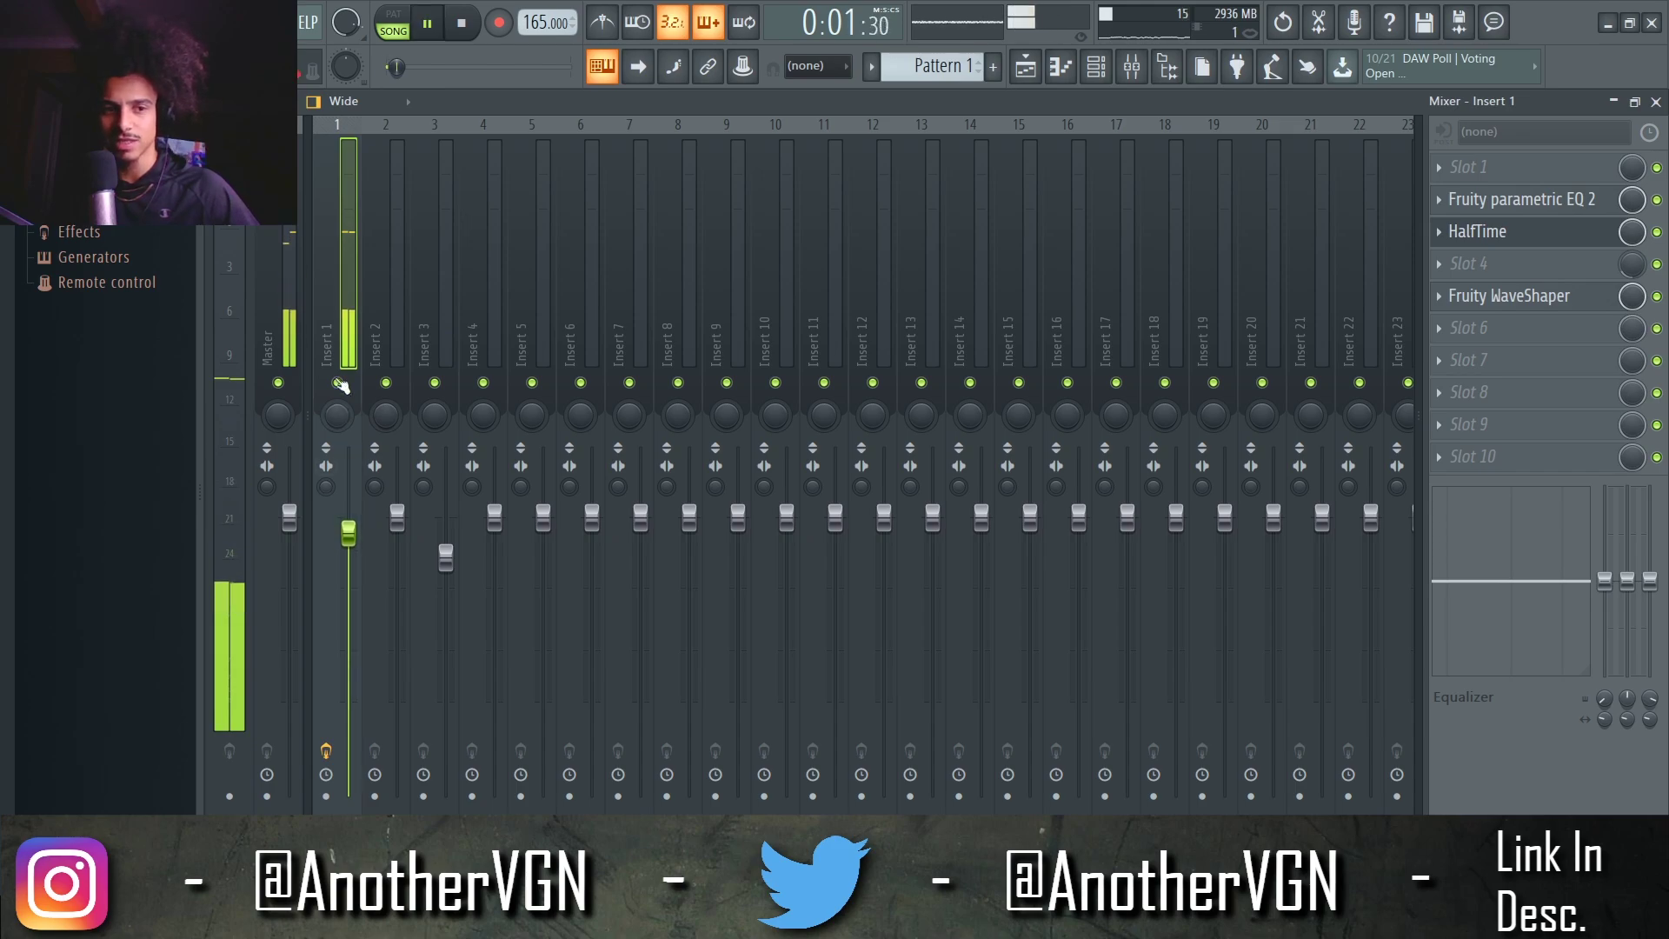
key(space)
click(1094, 77)
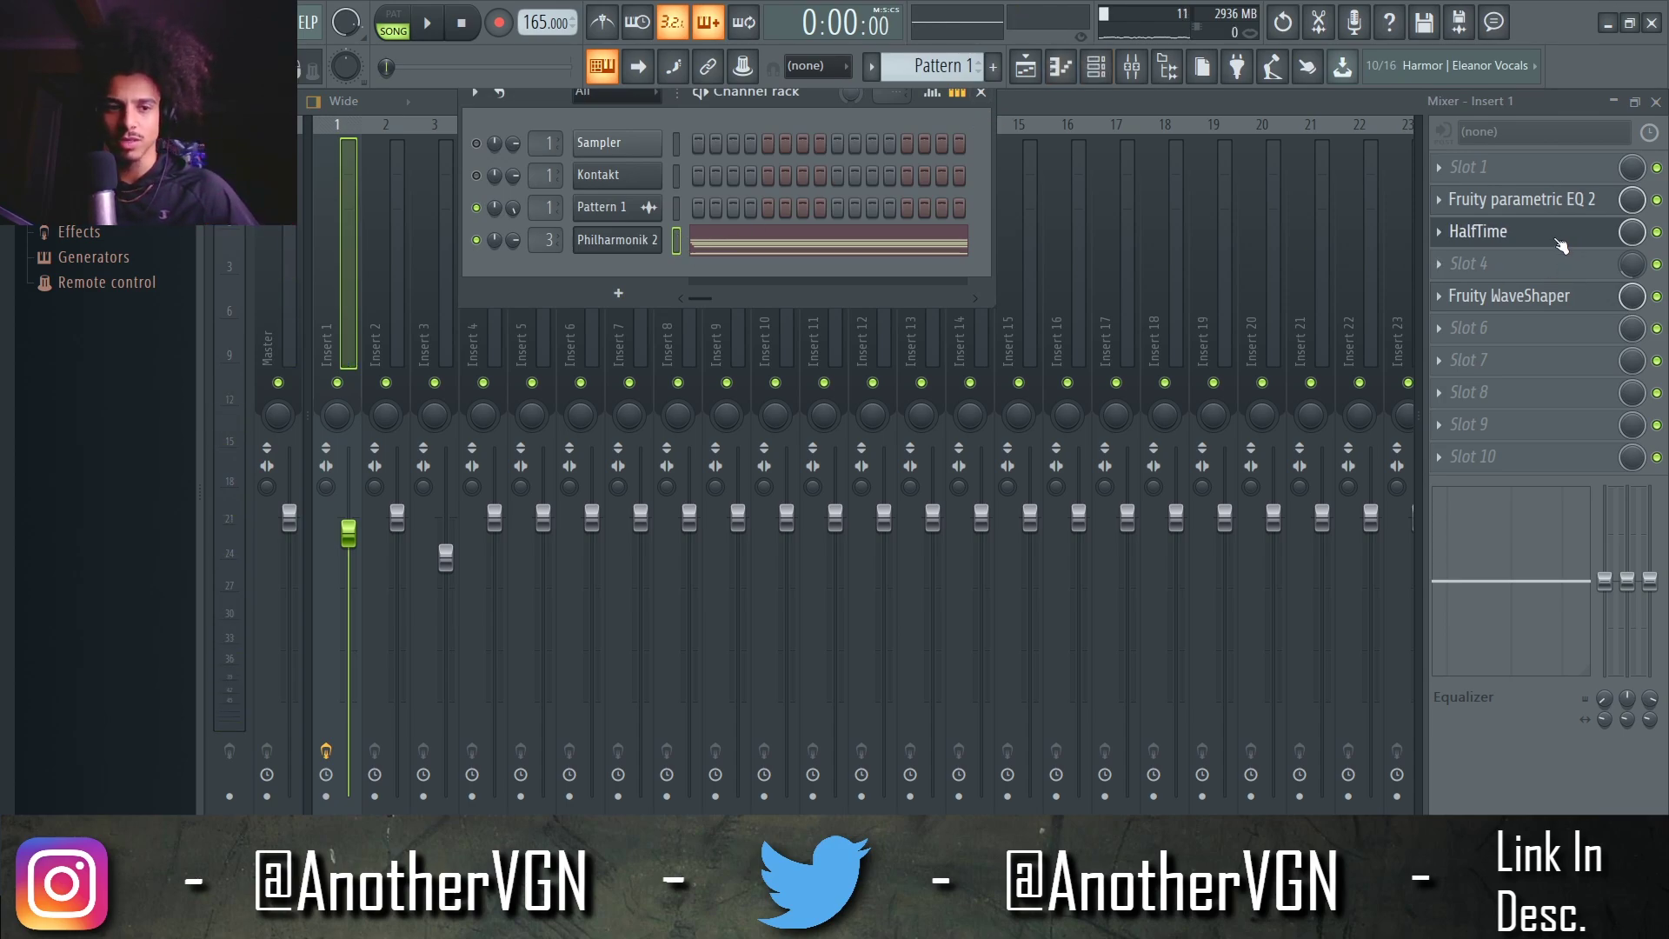
click(1498, 338)
click(1290, 162)
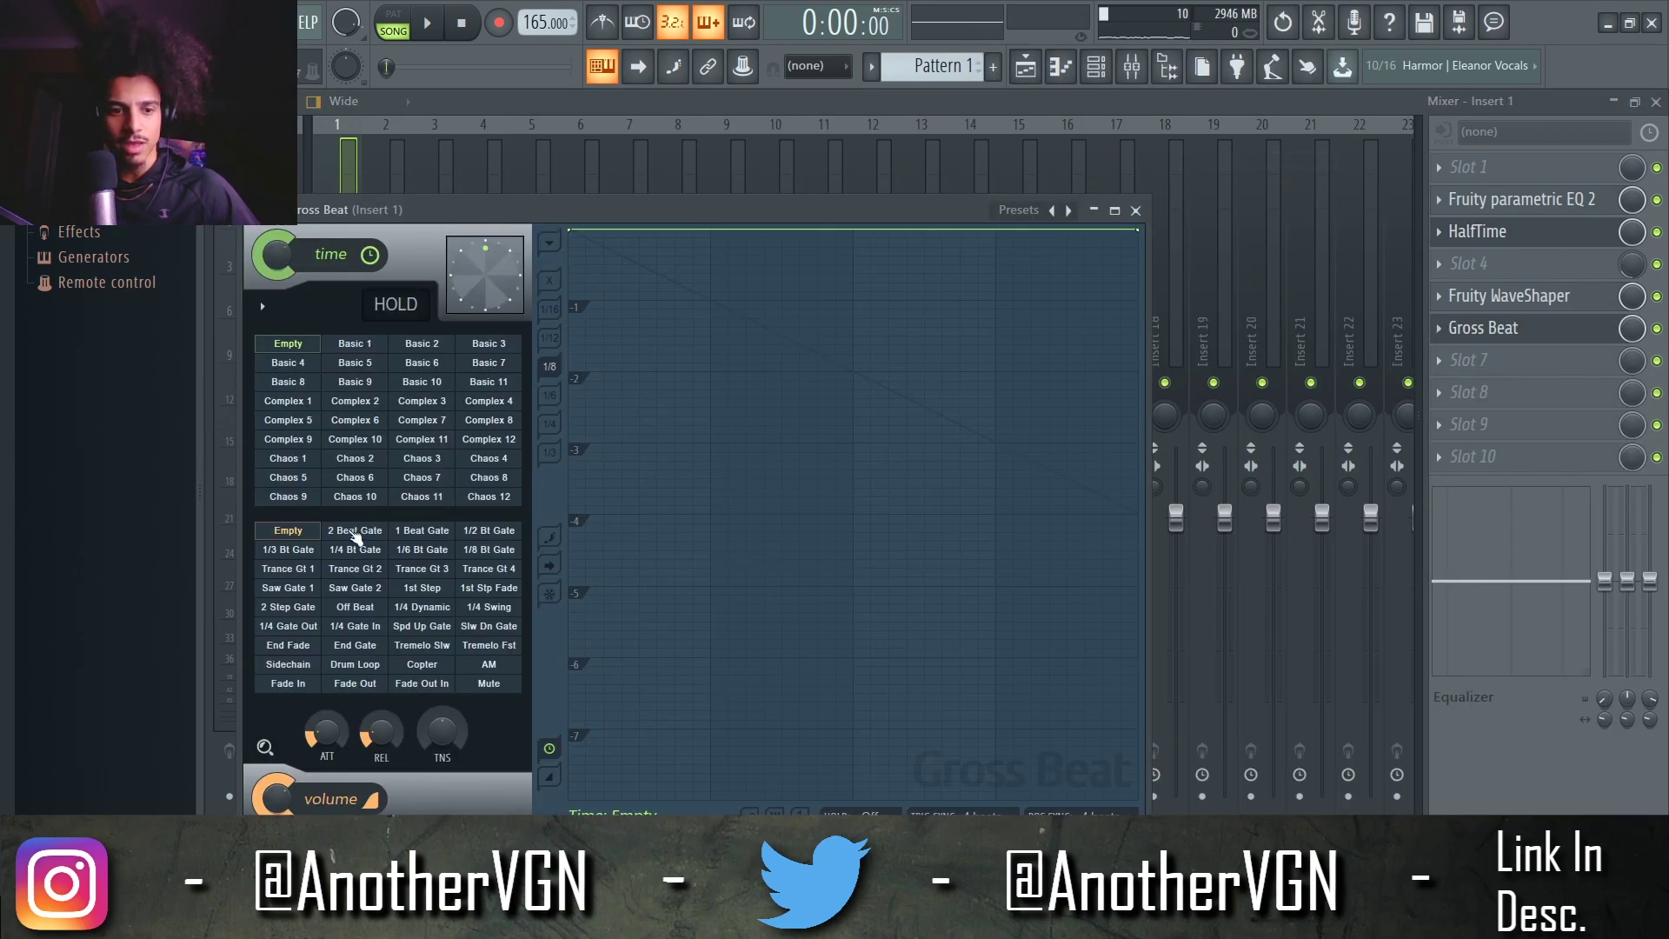
Shape Gross Beat's Empty volume envelope into a single-curve fade-in that reaches full level a quarter of the way through
click(423, 532)
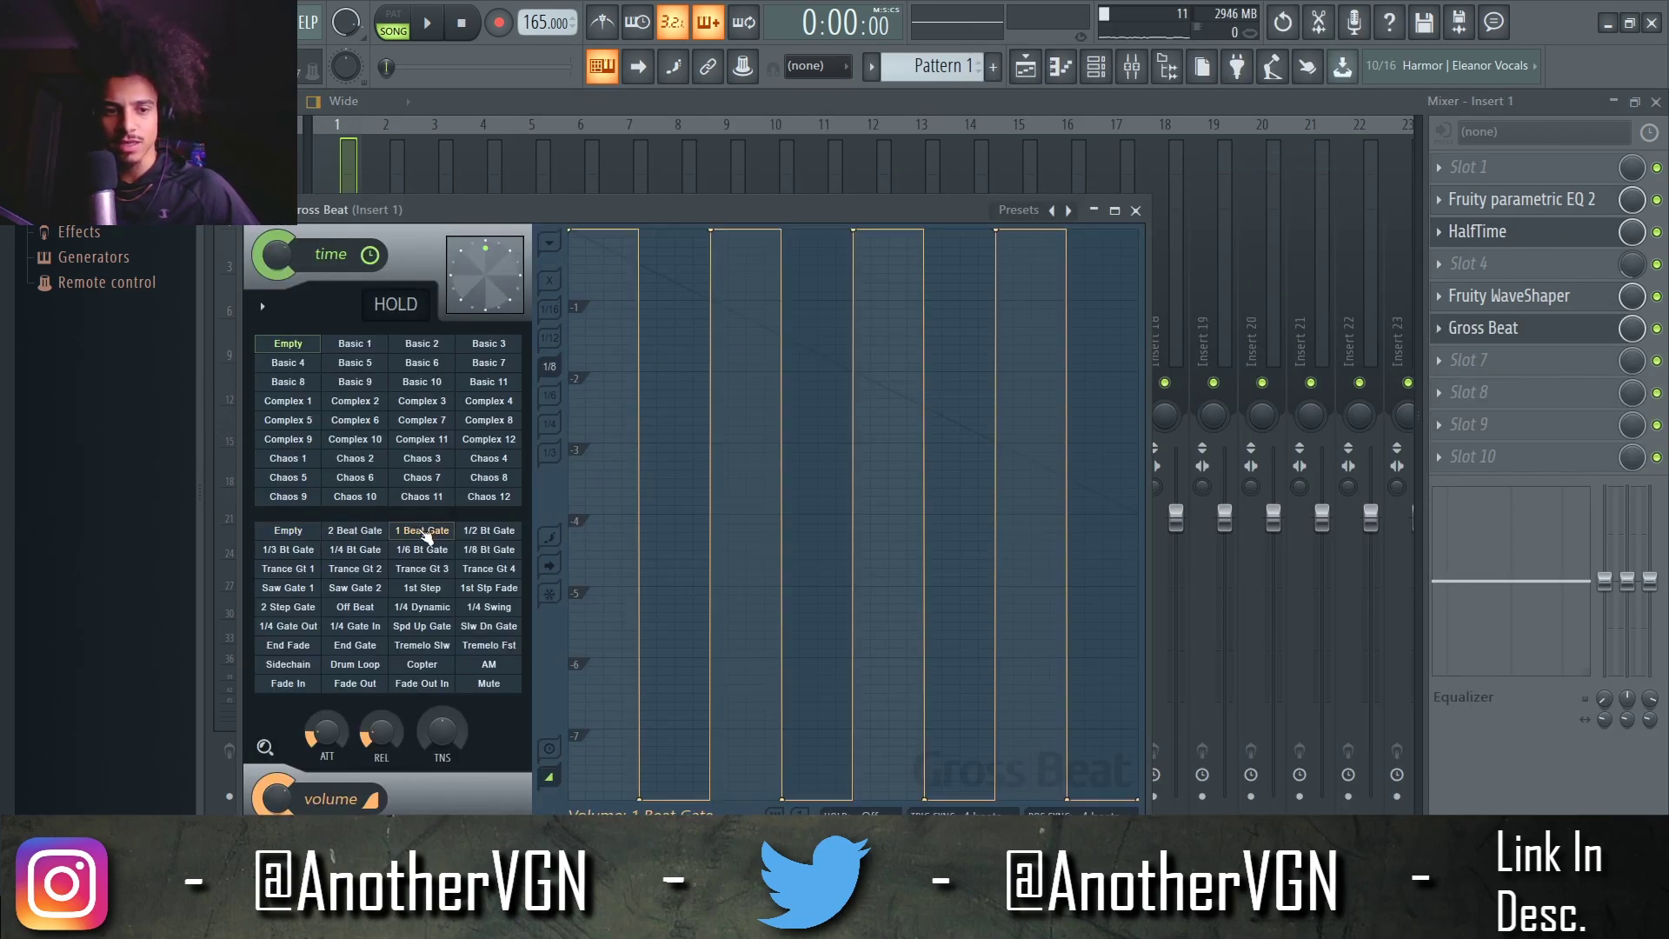
click(274, 531)
right_click(678, 310)
drag(678, 309, 546, 812)
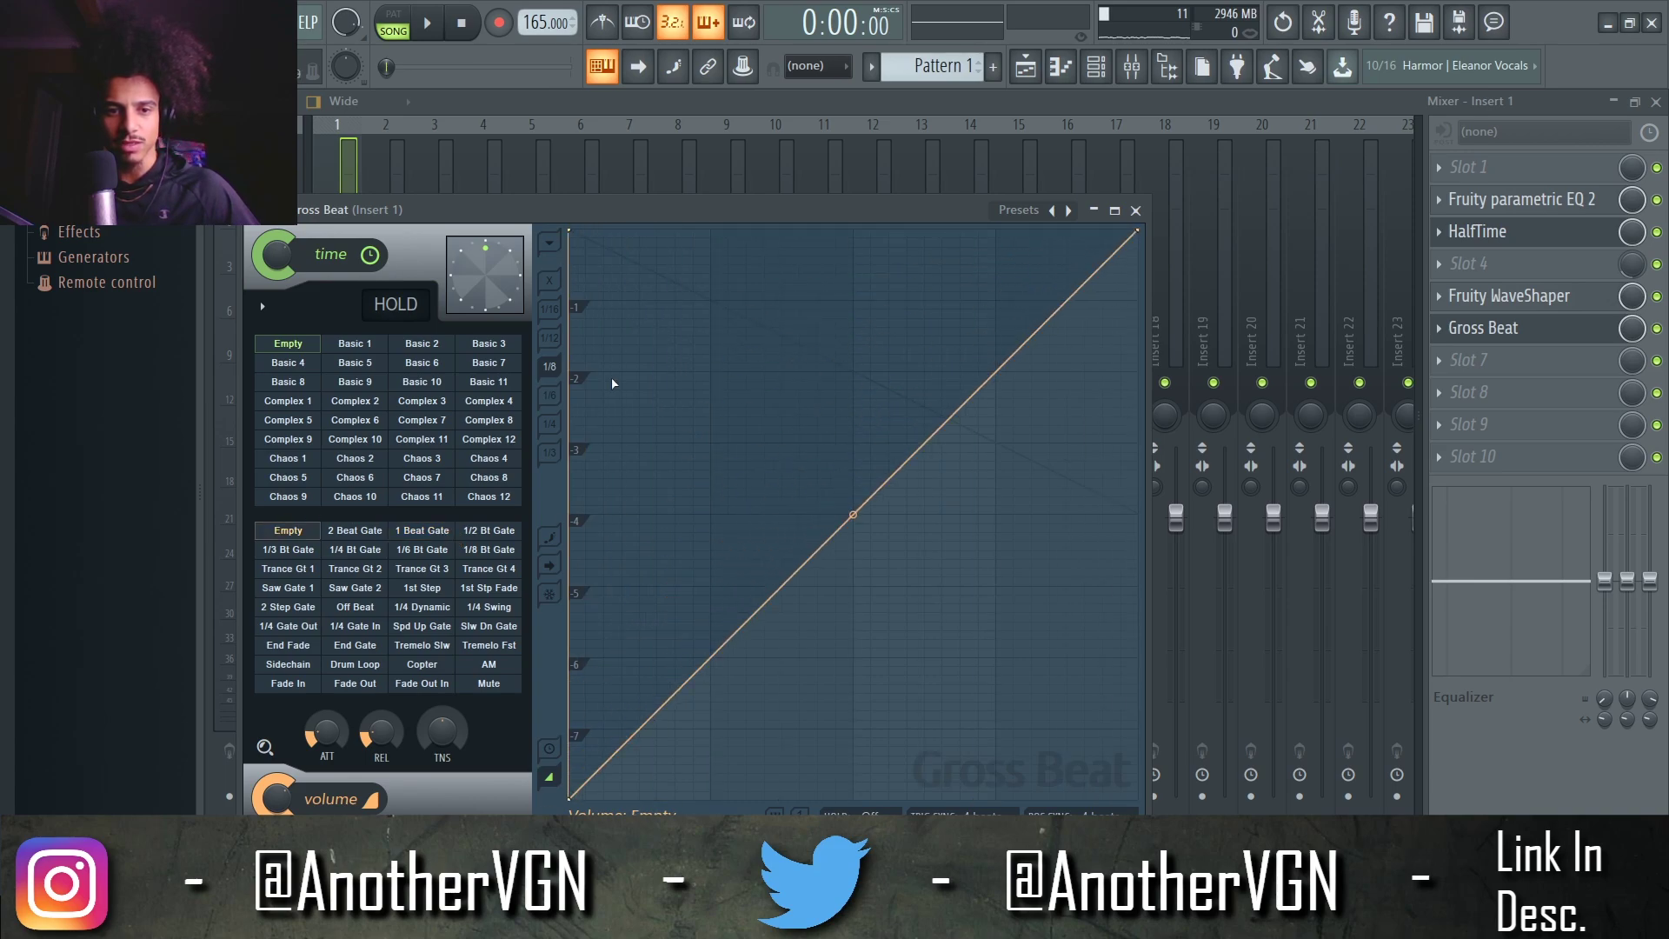
drag(613, 383, 679, 230)
right_click(678, 247)
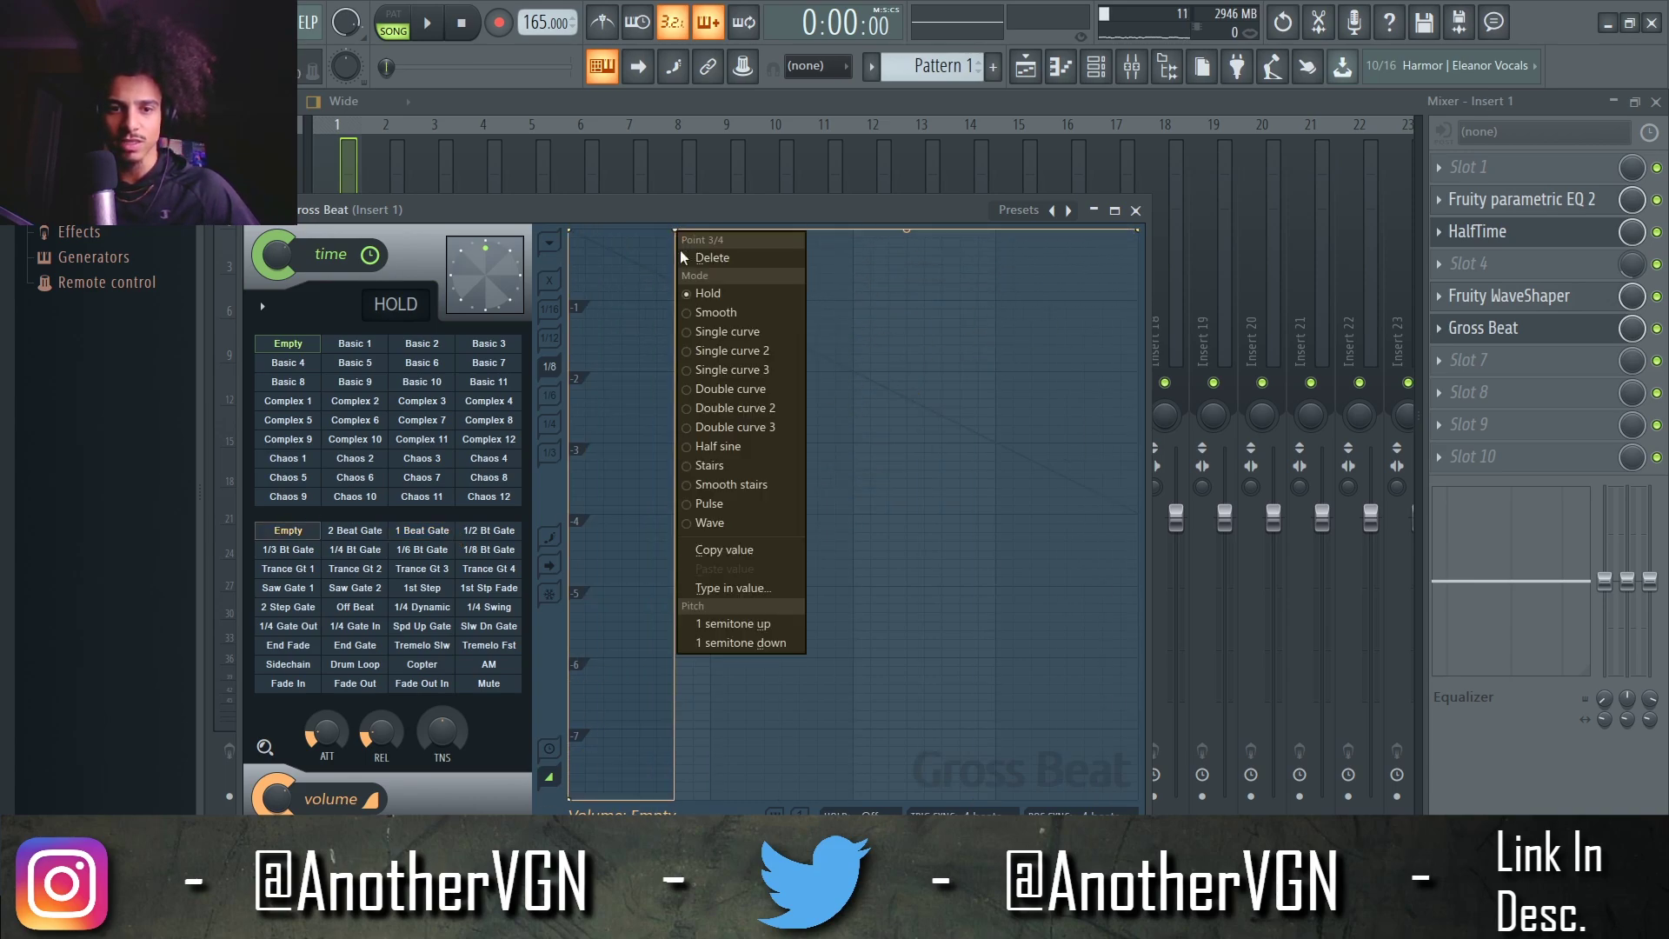
click(706, 330)
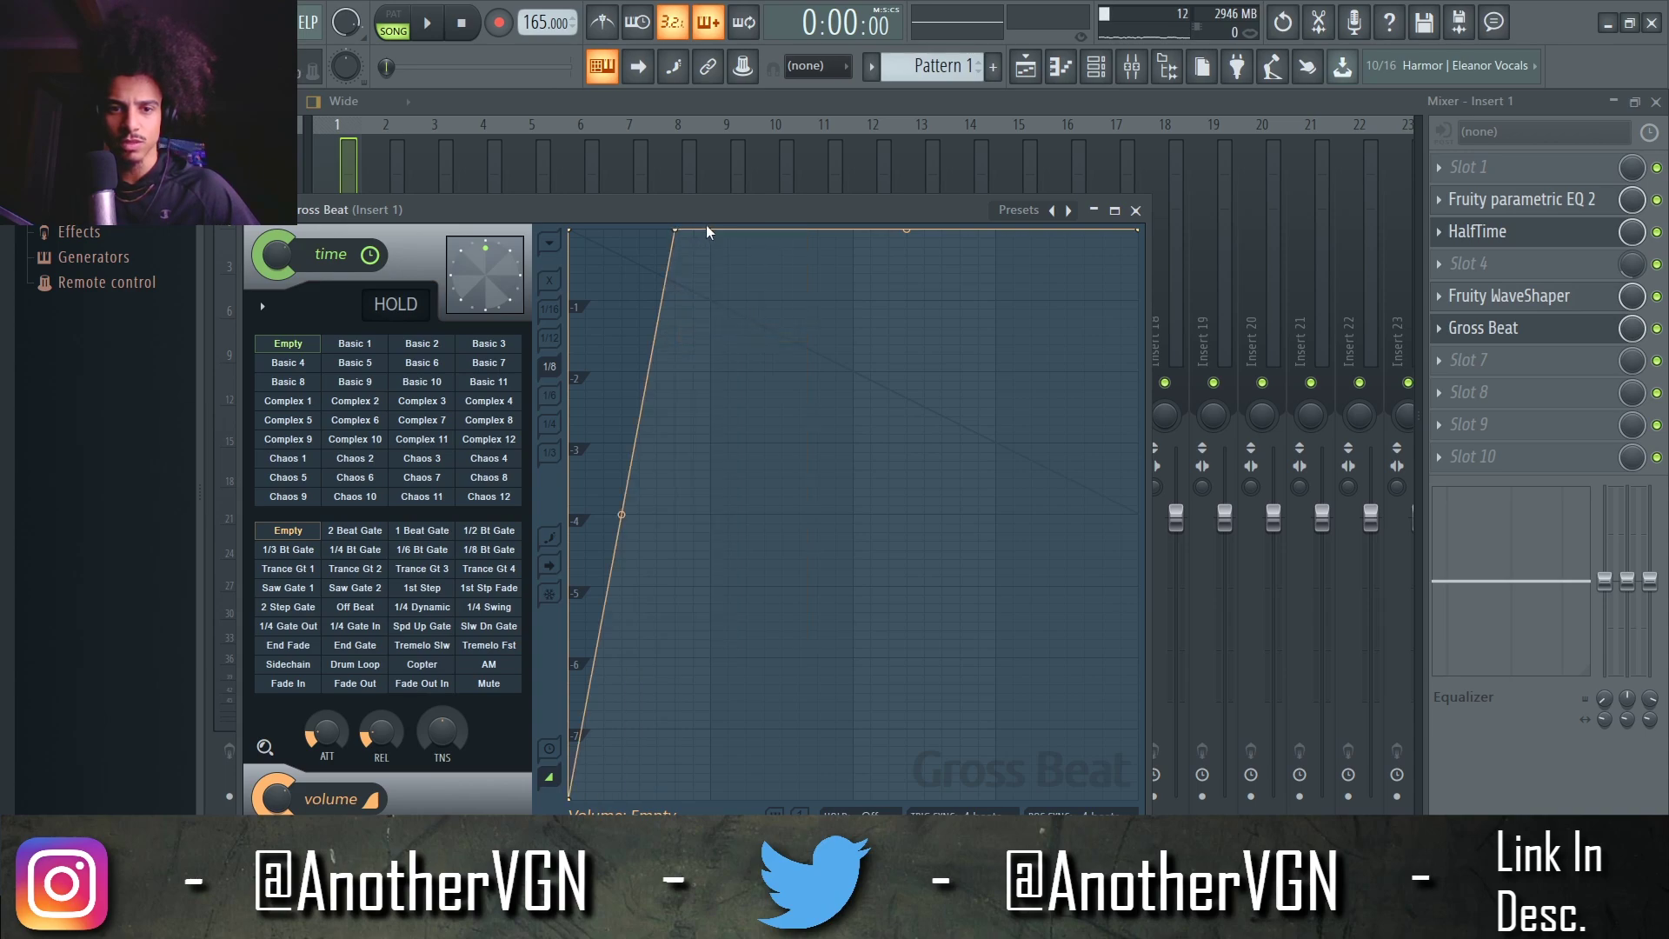
drag(632, 222, 708, 221)
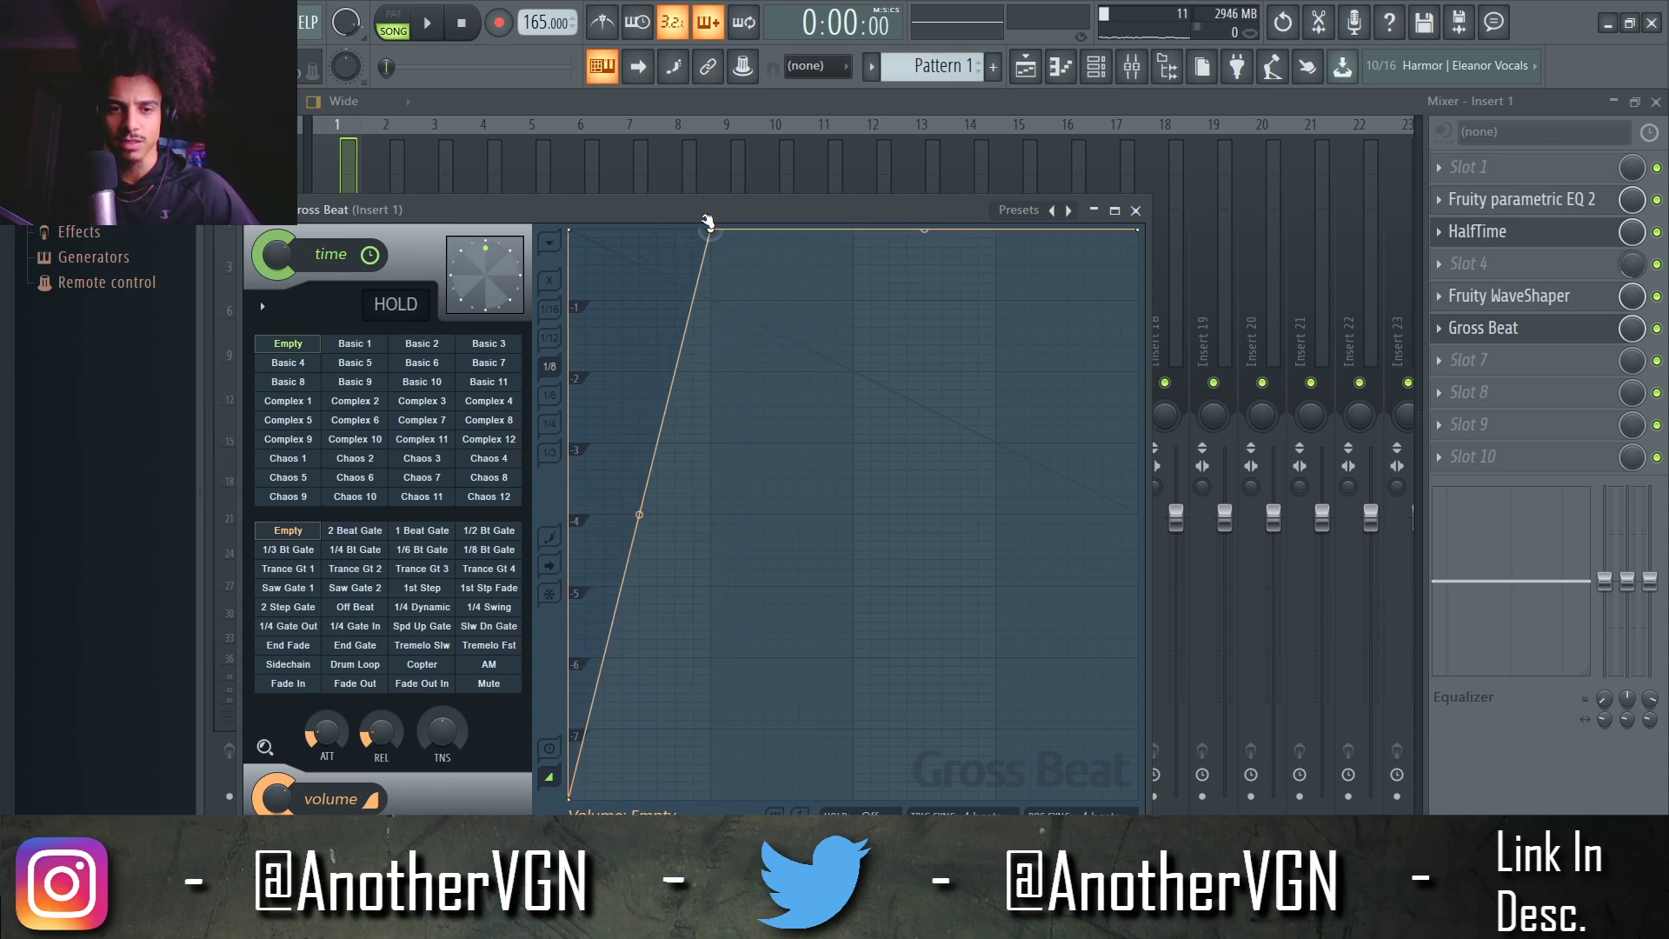
Bend the opening fade-in of Gross Beat's volume envelope so it rises steeply to full level, and play the song briefly
drag(640, 515, 639, 230)
key(space)
key(space)
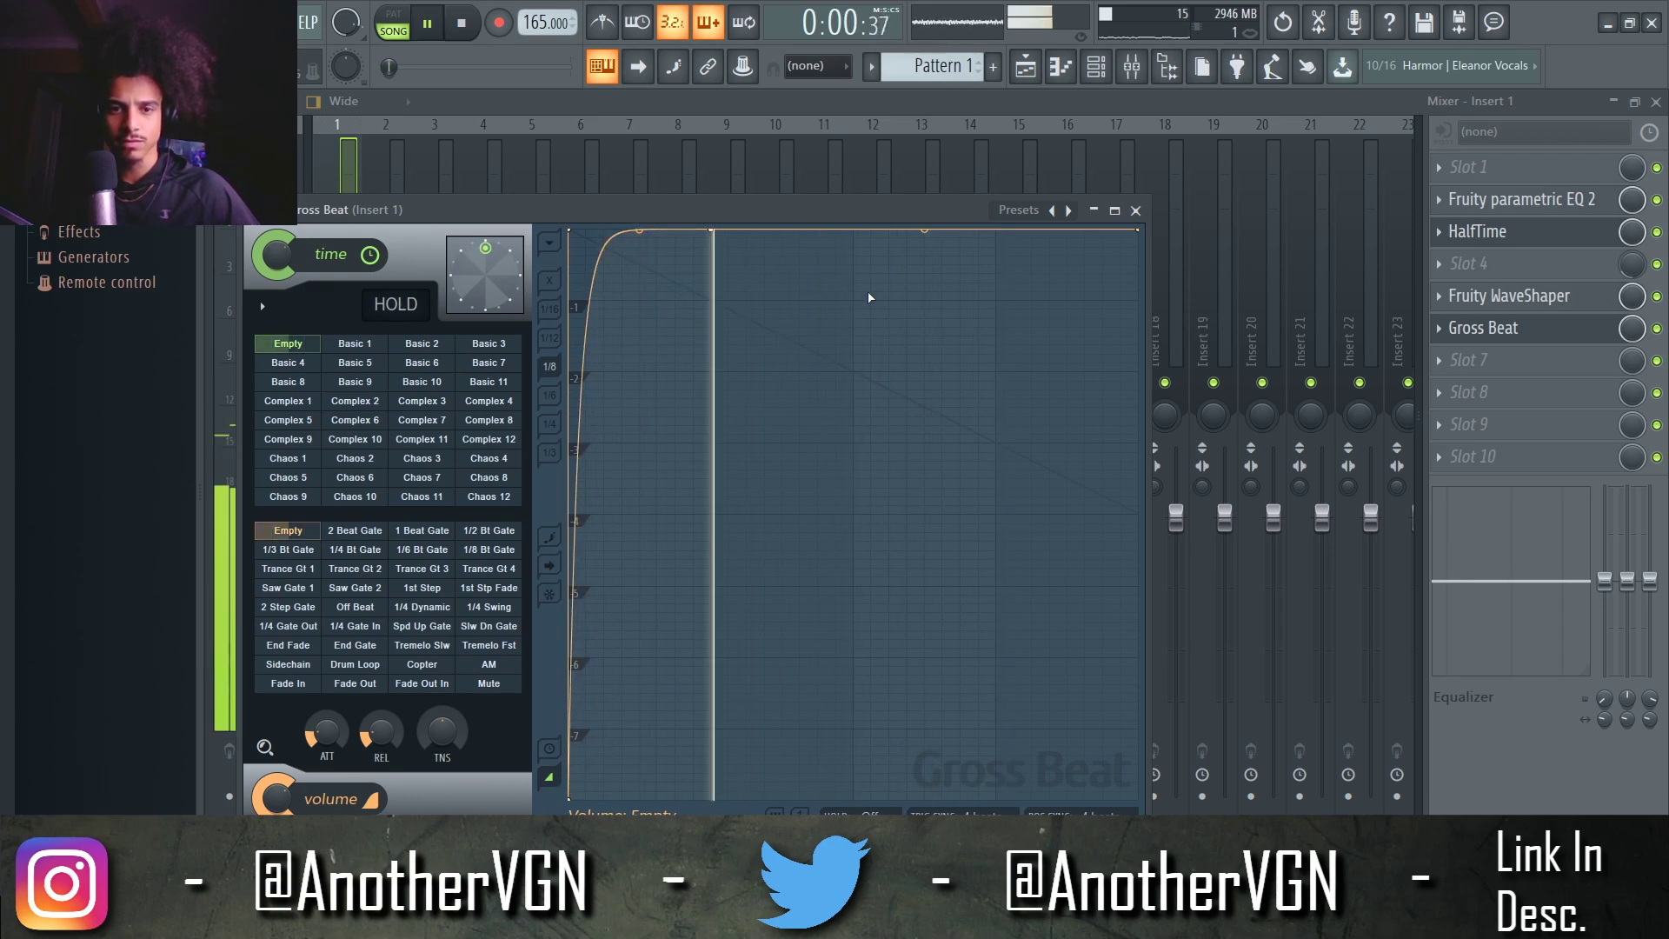
Add a drop to zero halfway through the volume envelope, with a steep single-curve rise straight back to full level
drag(859, 299, 852, 764)
drag(781, 677, 782, 230)
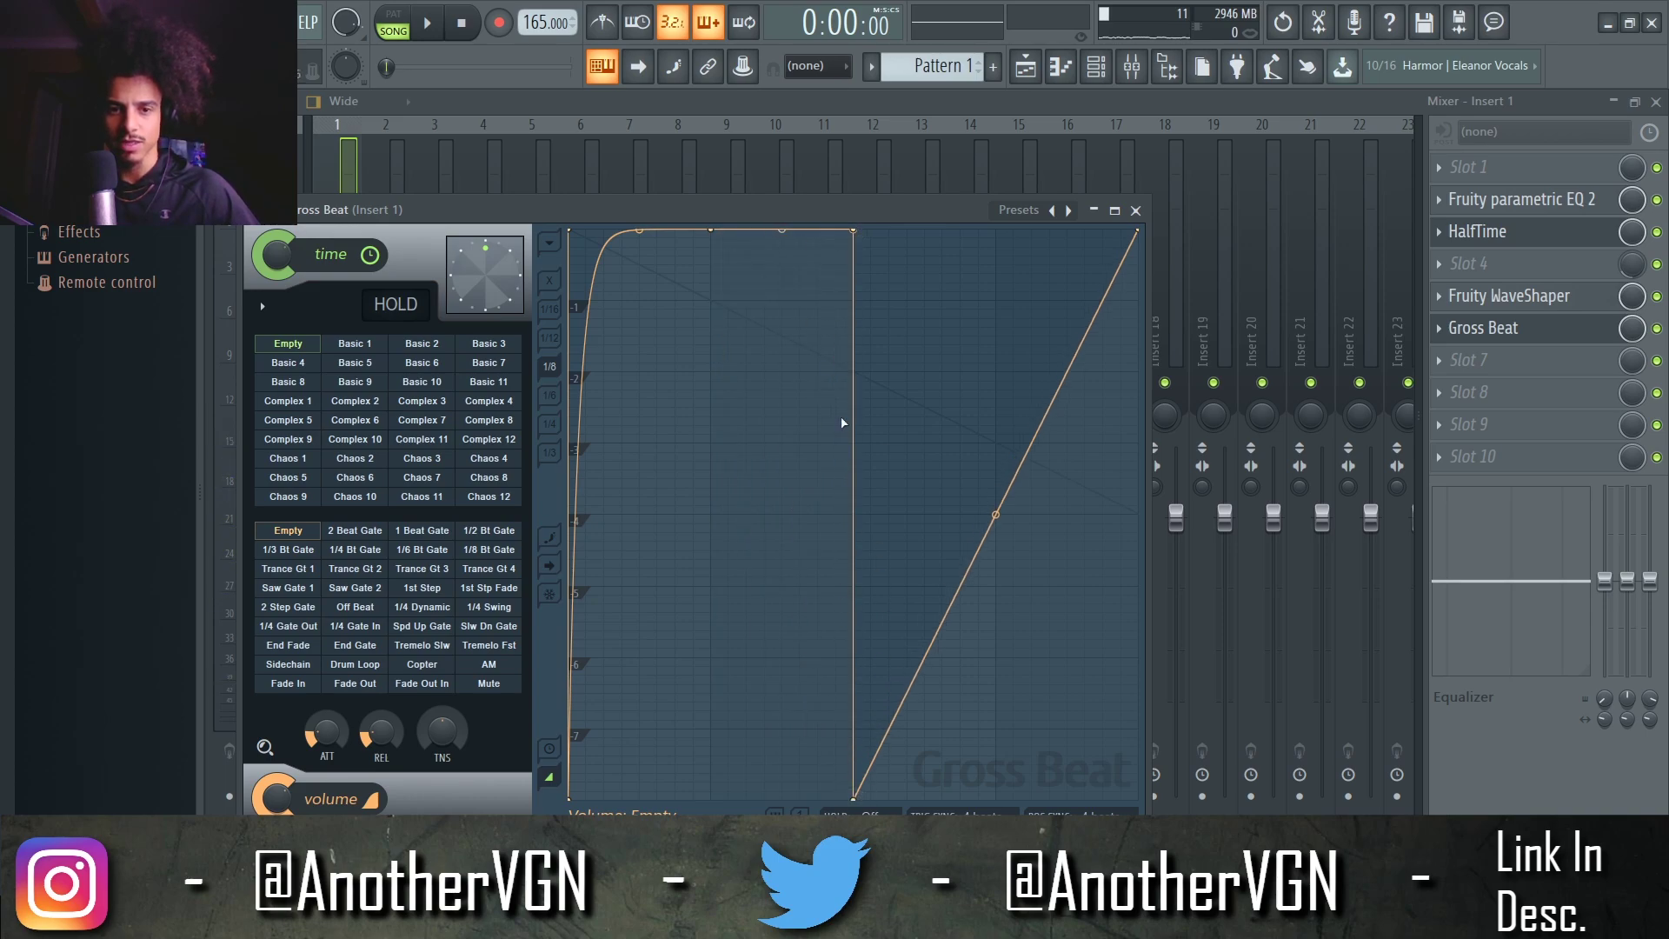
drag(841, 422, 883, 213)
right_click(870, 231)
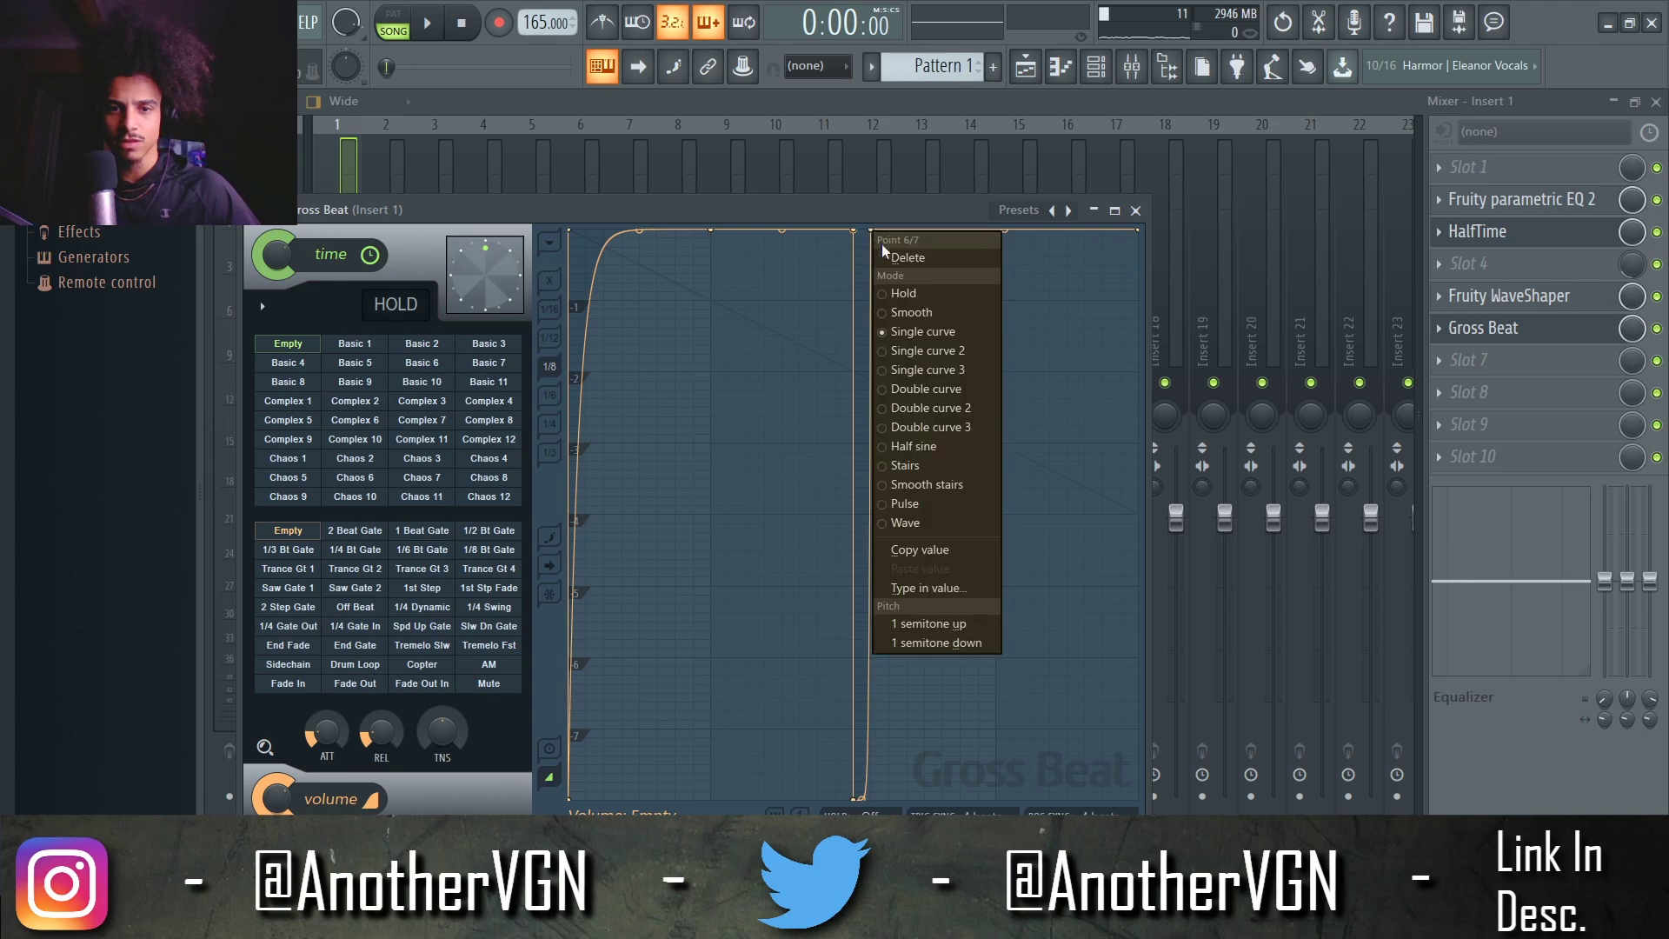
click(905, 332)
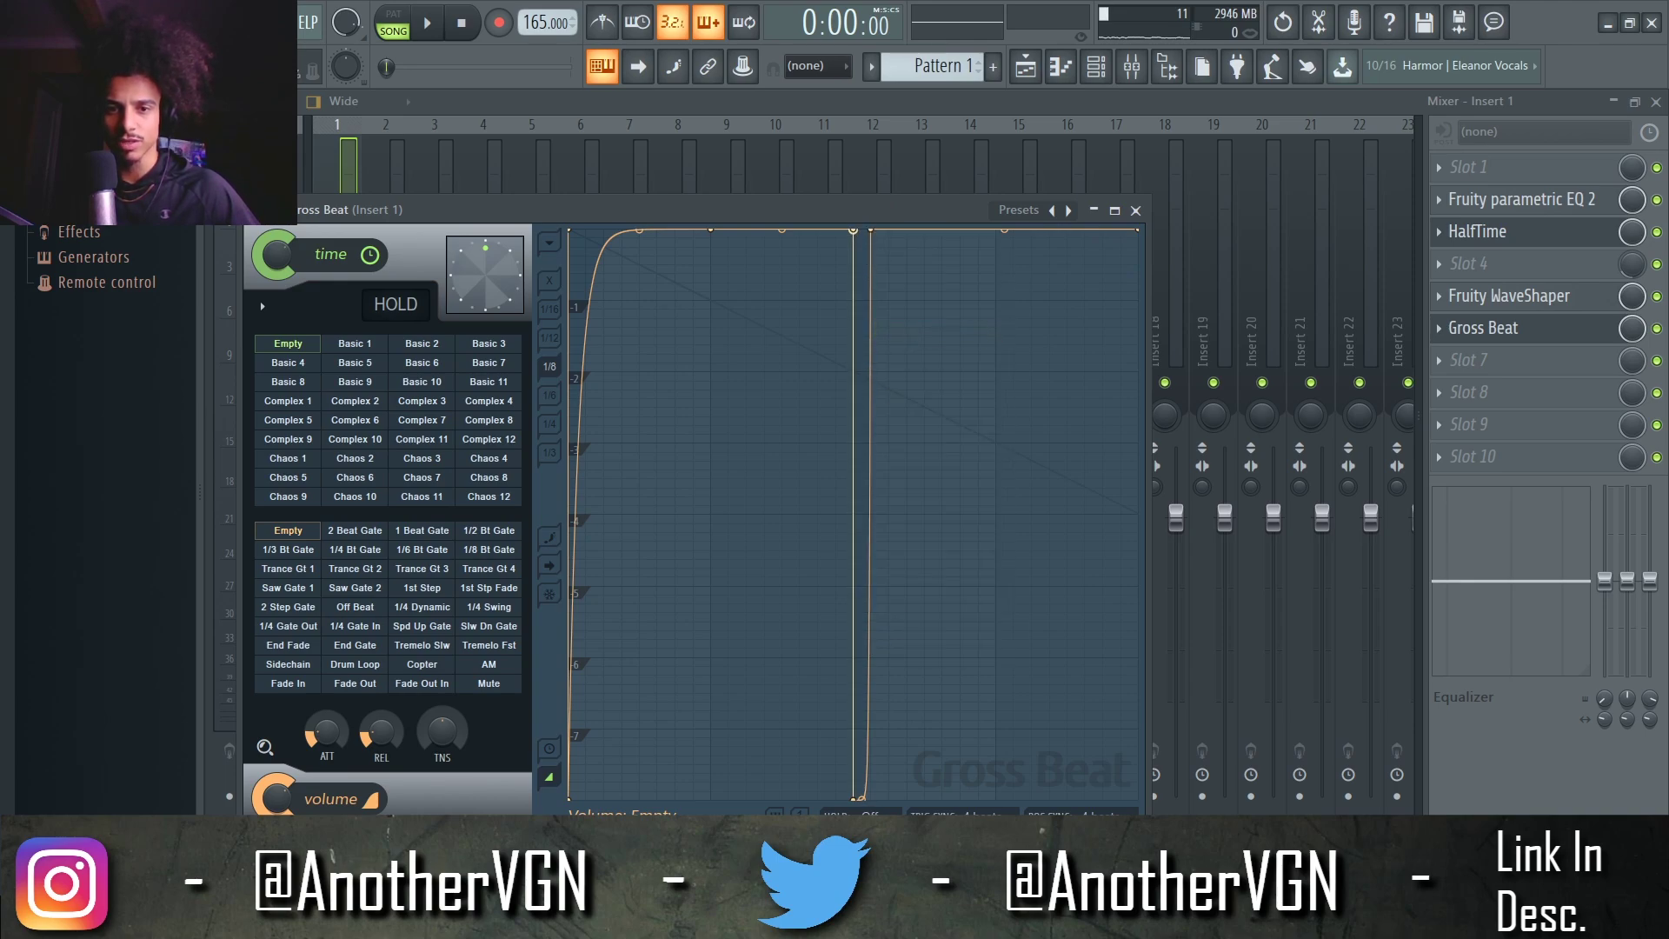
Rework the envelope's middle dip so it falls vertically at the halfway point and curves back to full level more gradually
right_click(852, 229)
click(888, 257)
click(801, 236)
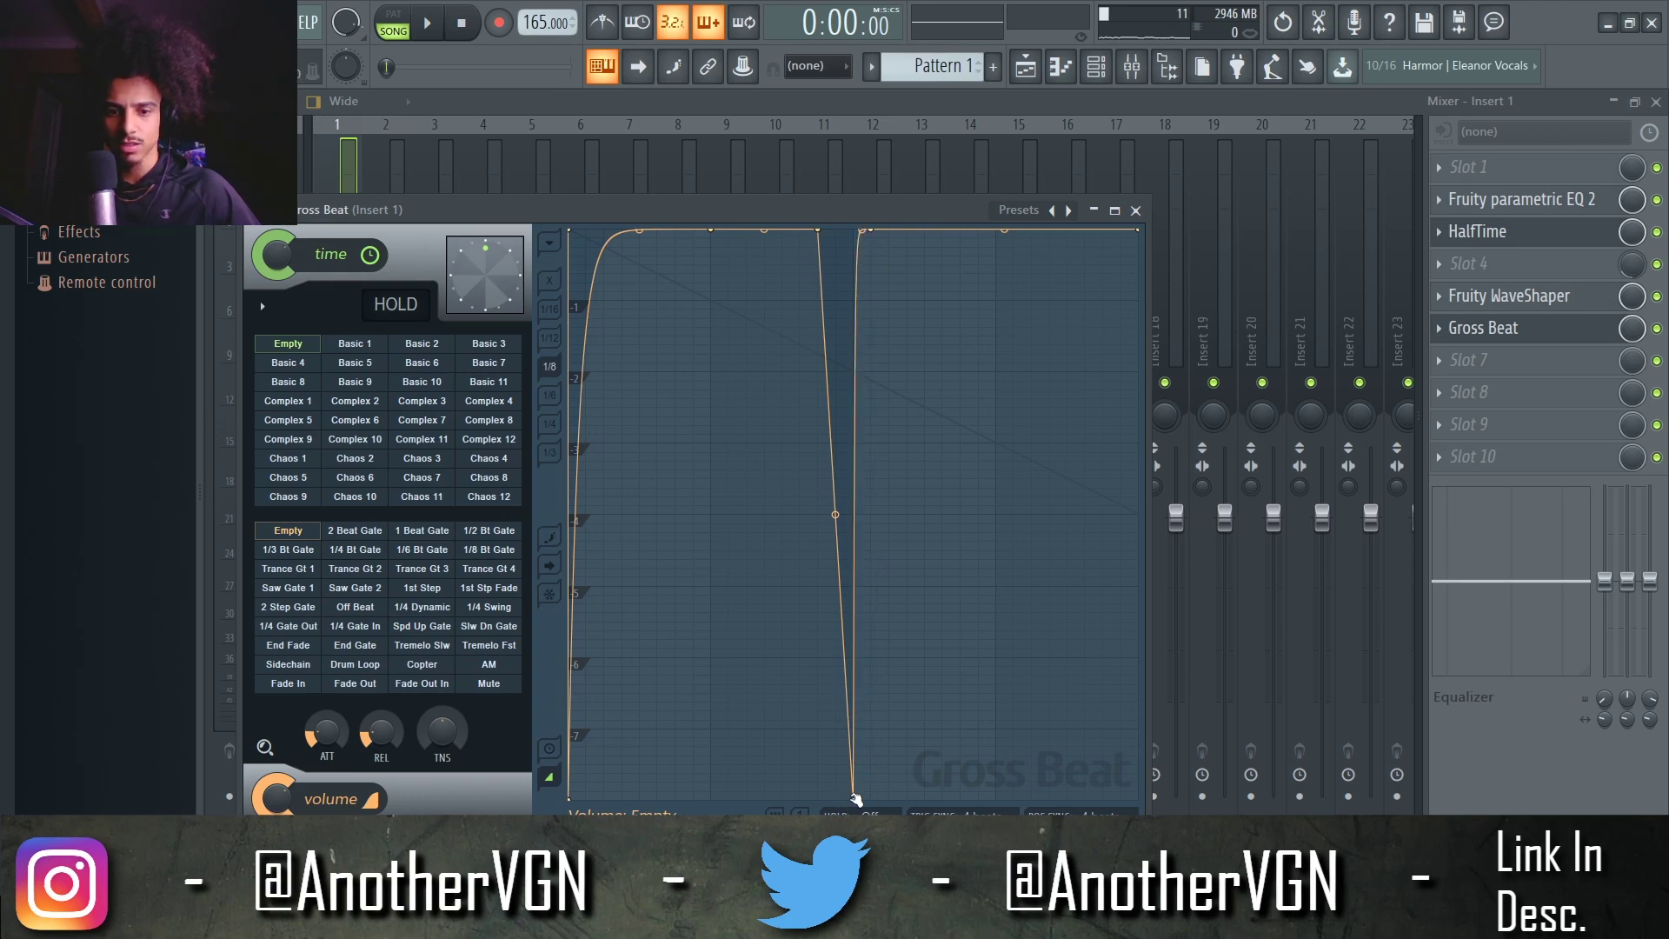
drag(854, 798, 817, 798)
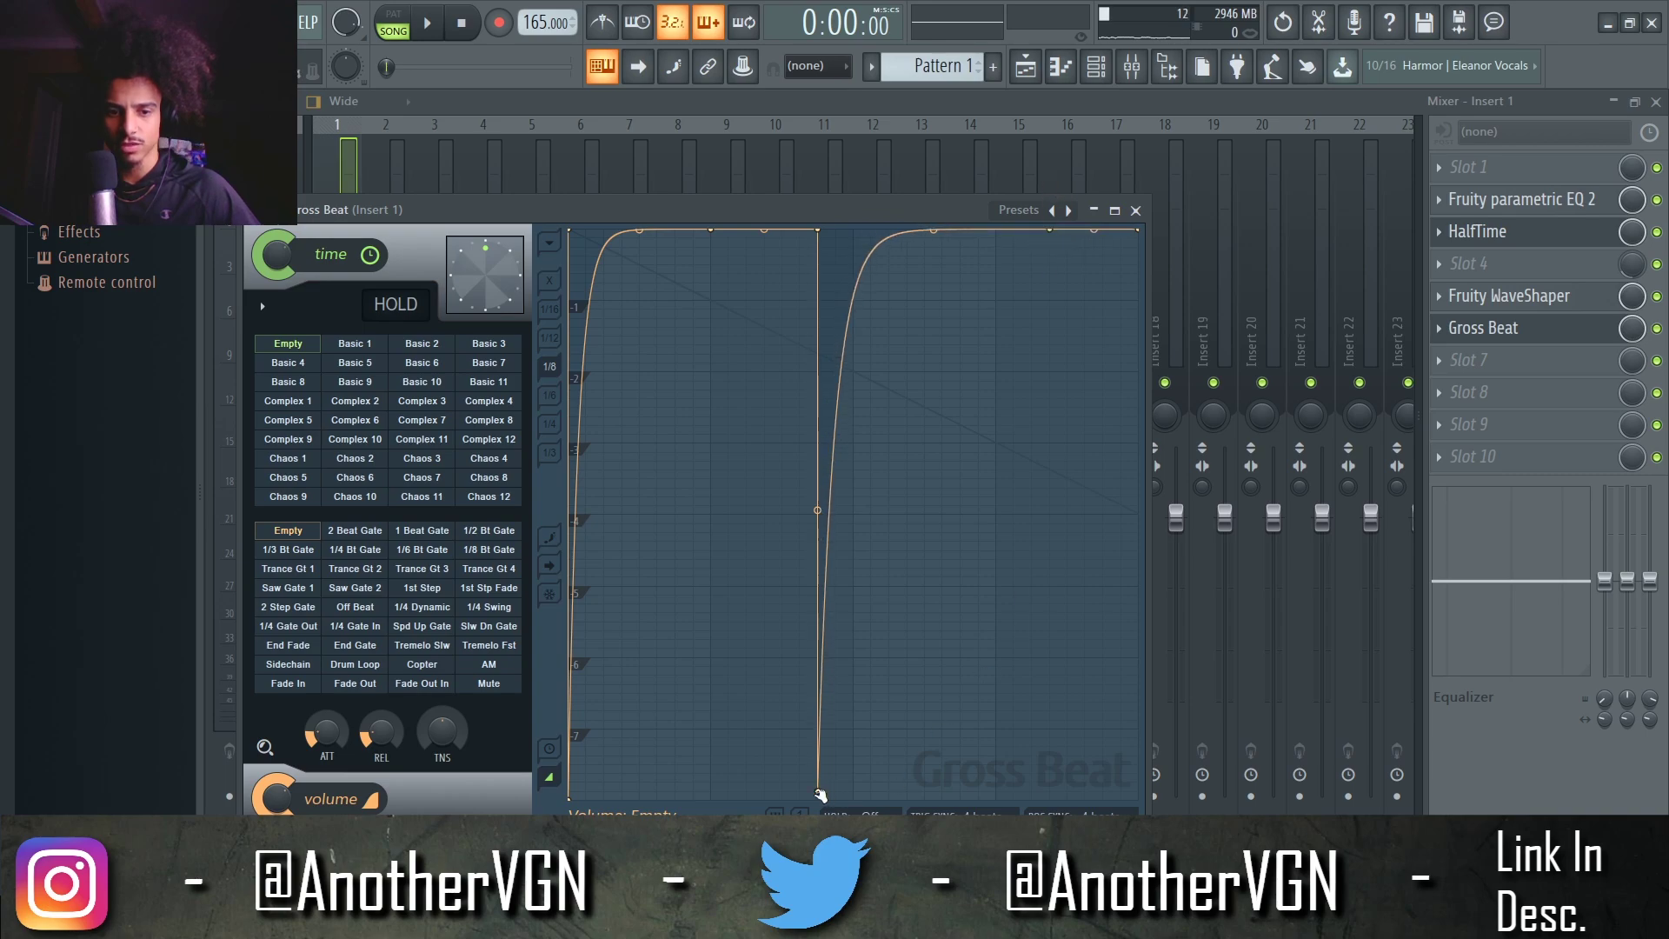
drag(818, 793, 854, 798)
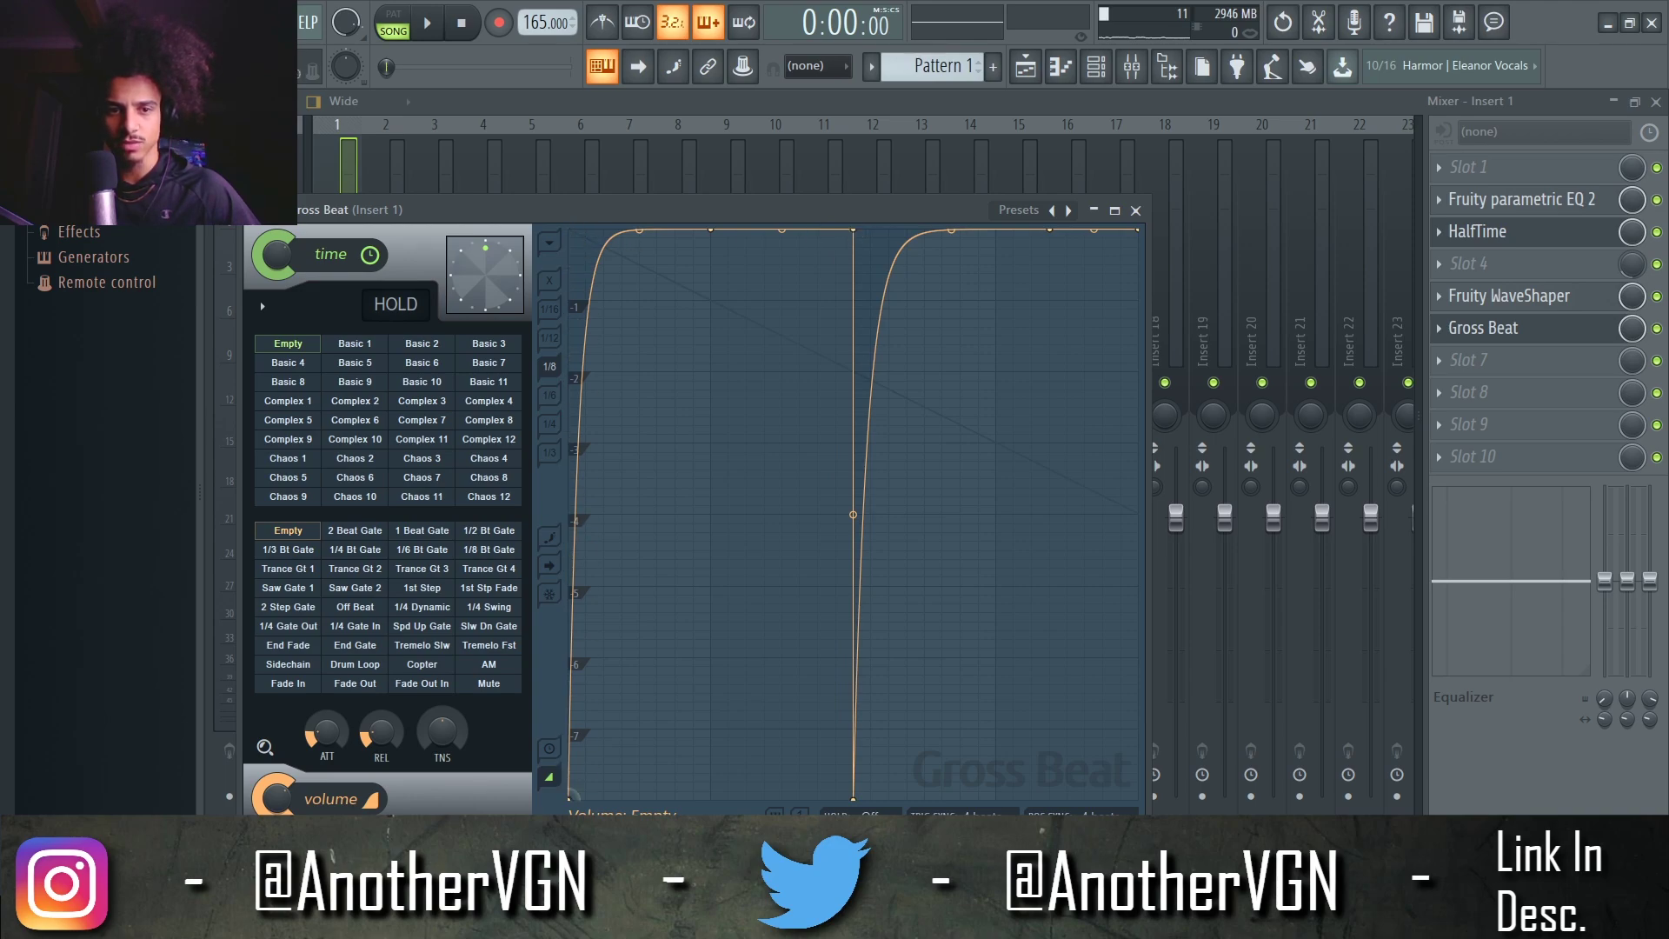
Play the song to hear the new volume envelope, and close Gross Beat
key(space)
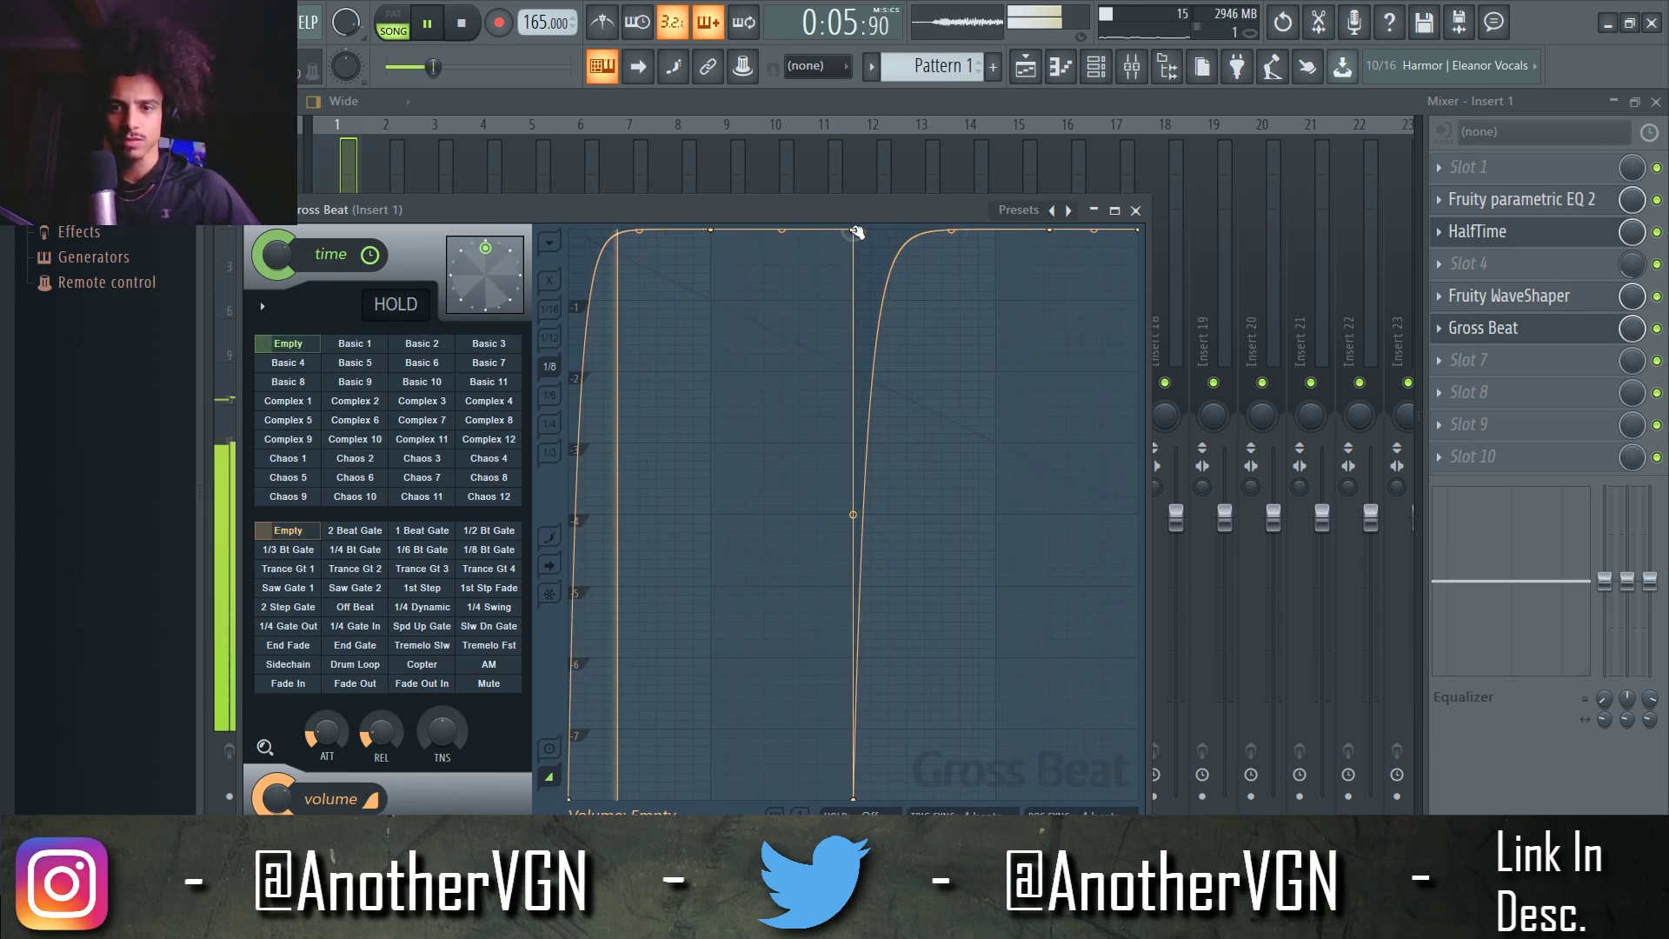
click(1135, 210)
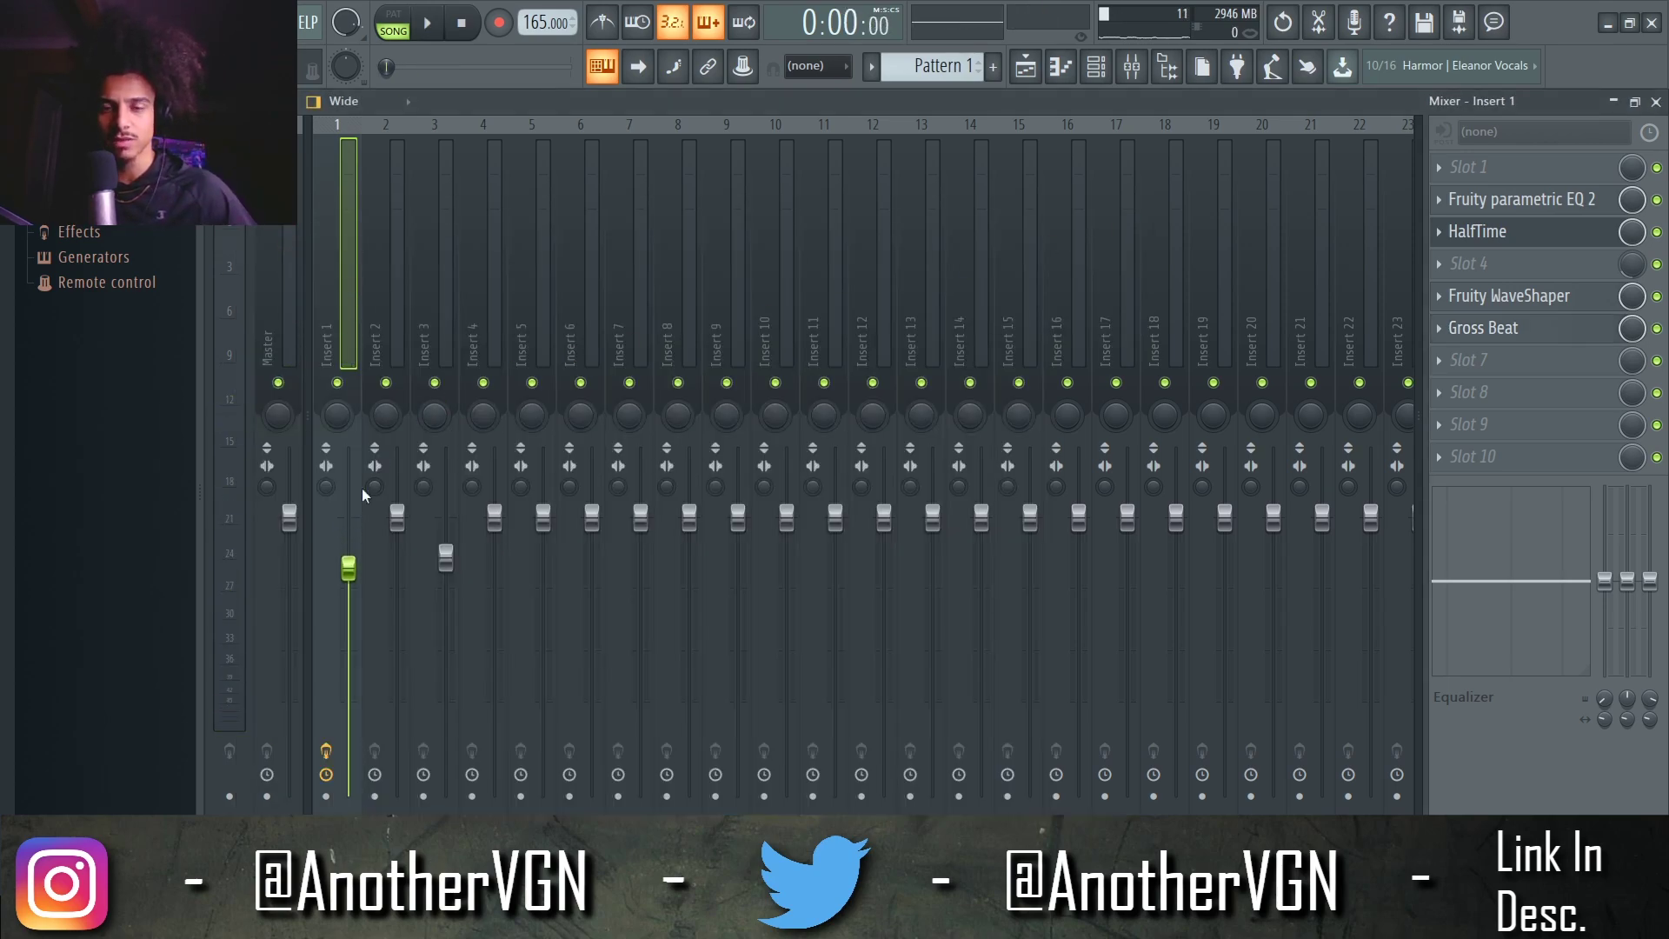
key(space)
Unmute Track 2 in the playlist and play the main melody together with the counter-melody
click(1130, 67)
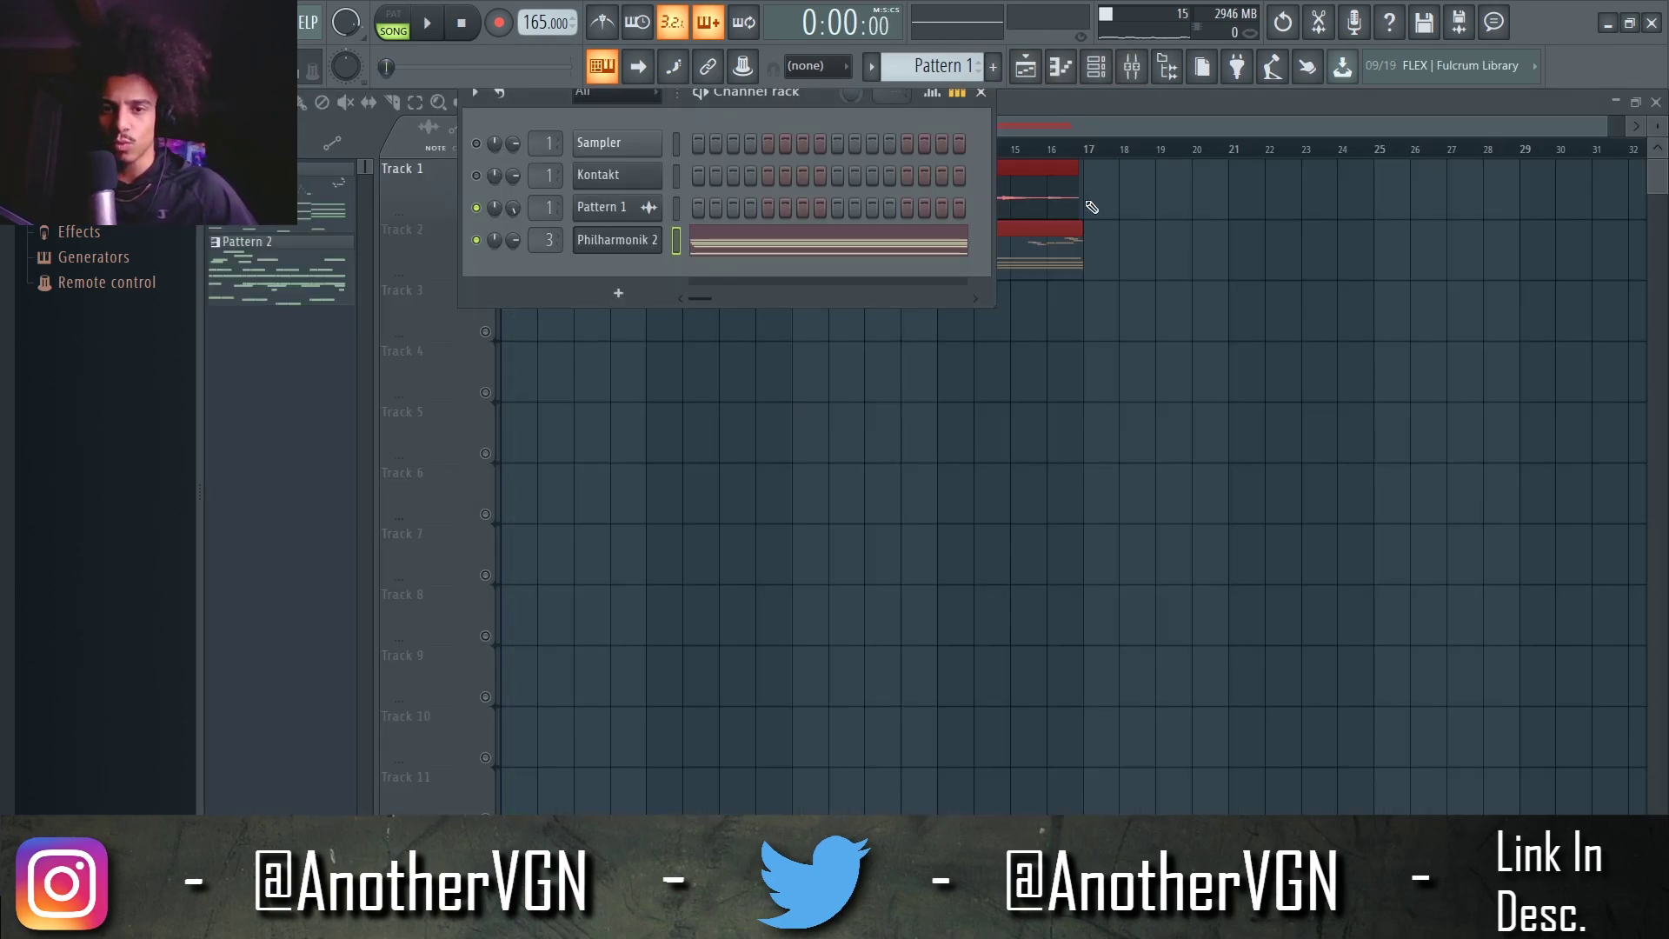
key(F6)
click(485, 270)
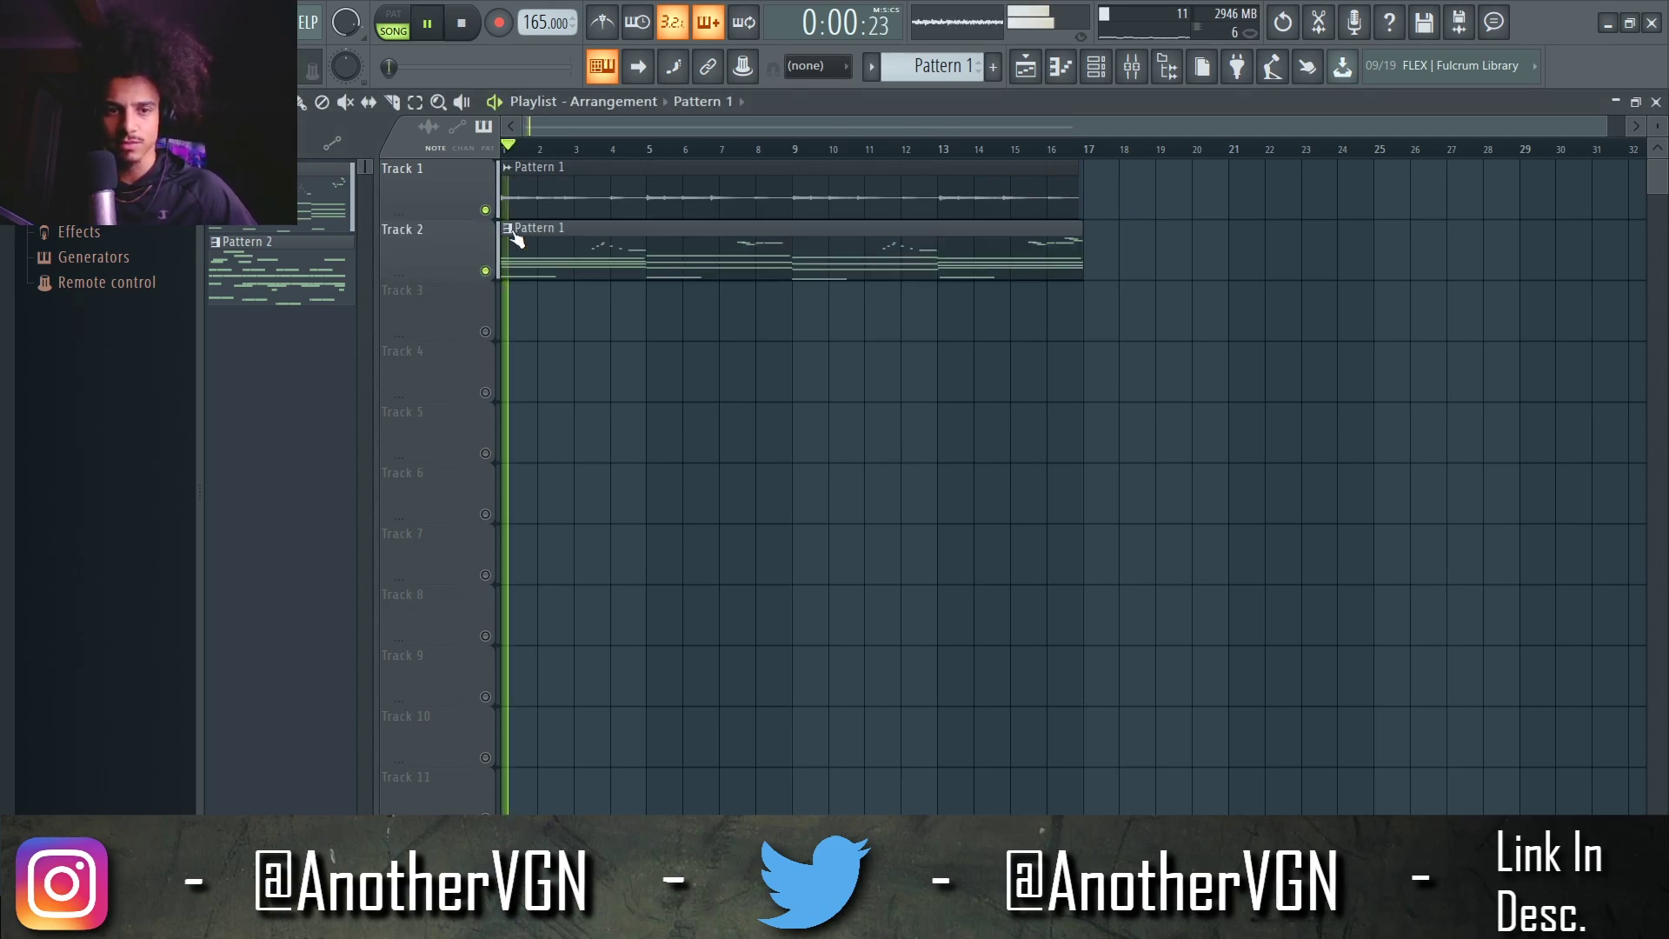
scroll(522, 321, up, 2)
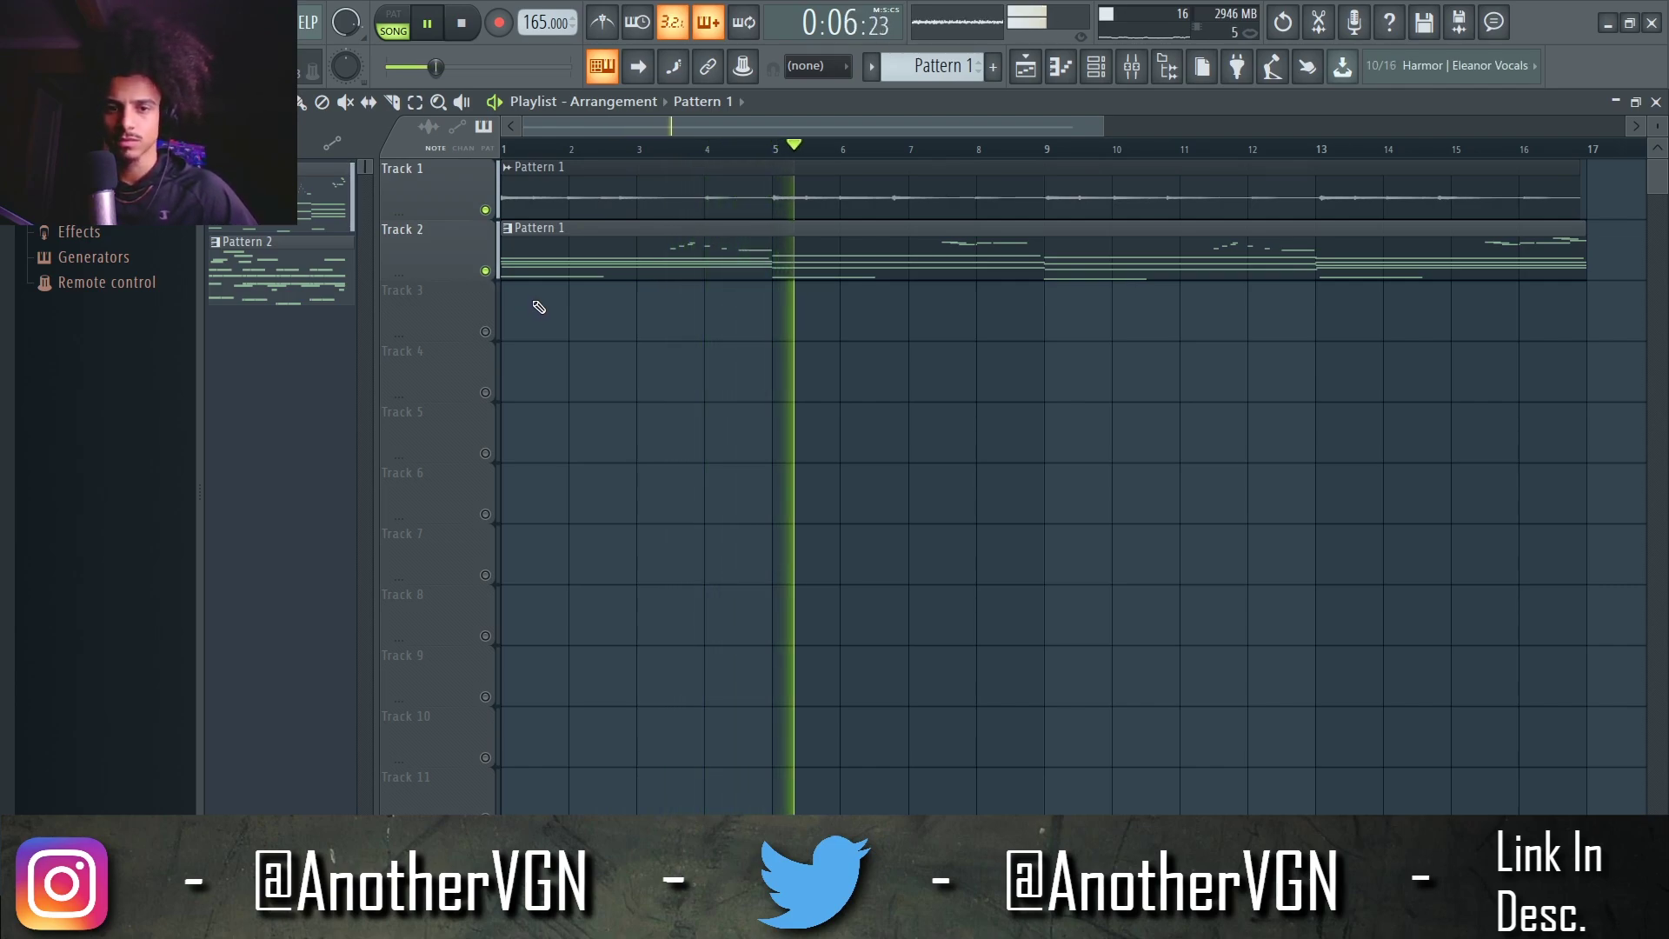
scroll(596, 365, down, 2)
scroll(601, 348, up, 3)
drag(596, 127, 571, 130)
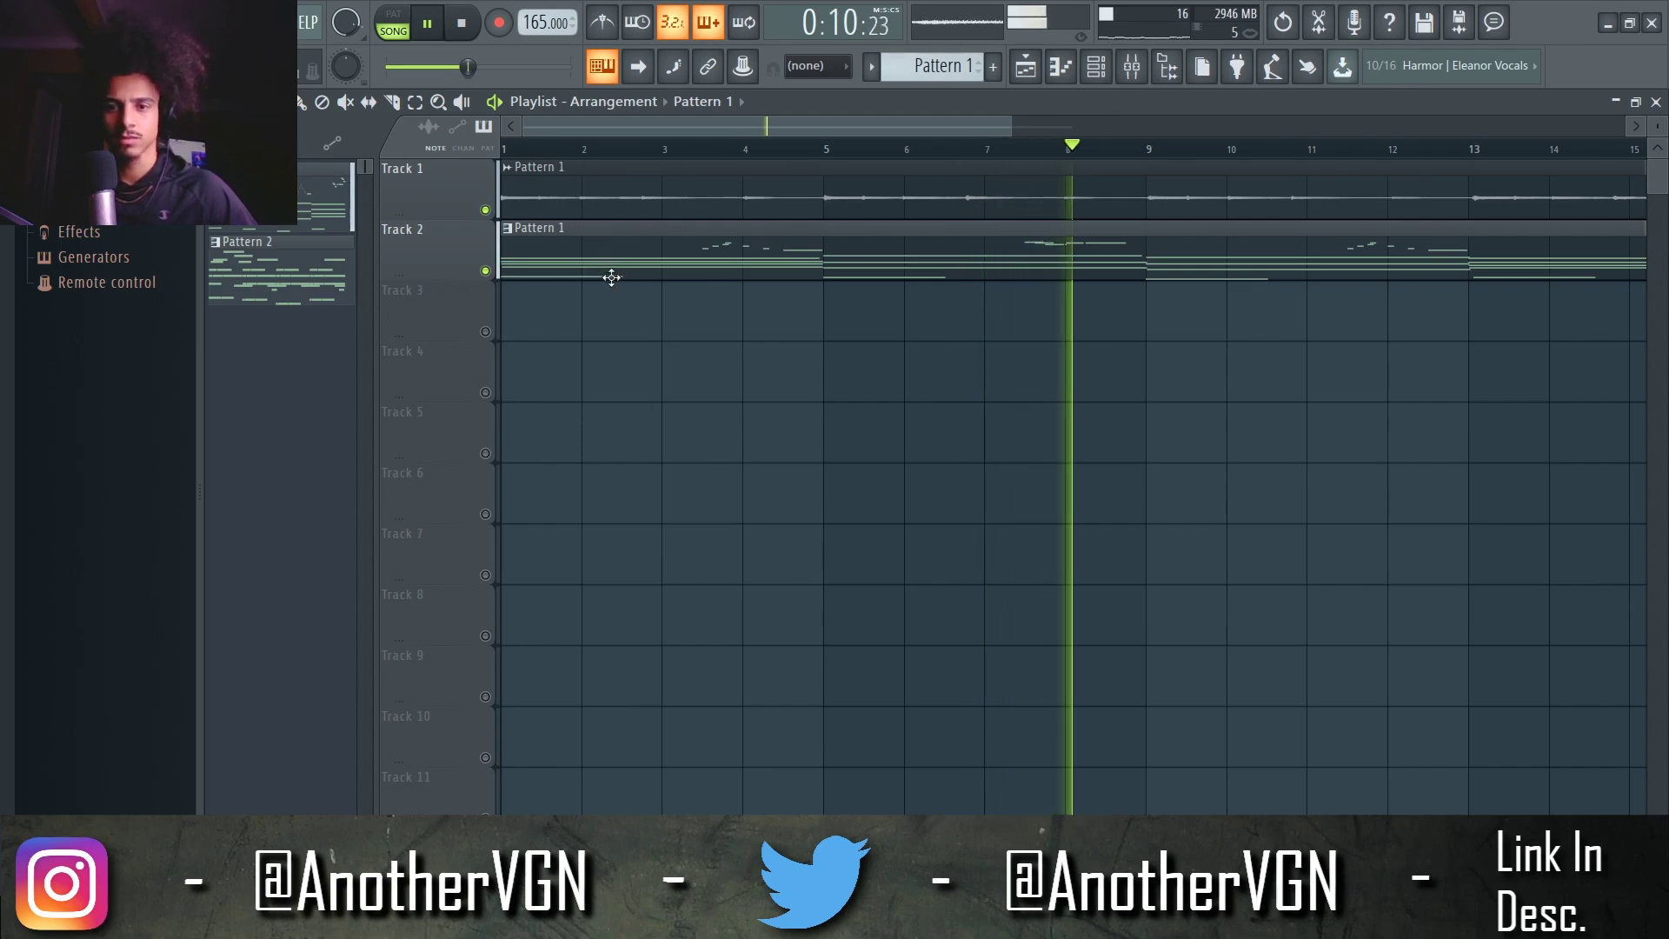
scroll(609, 272, down, 1)
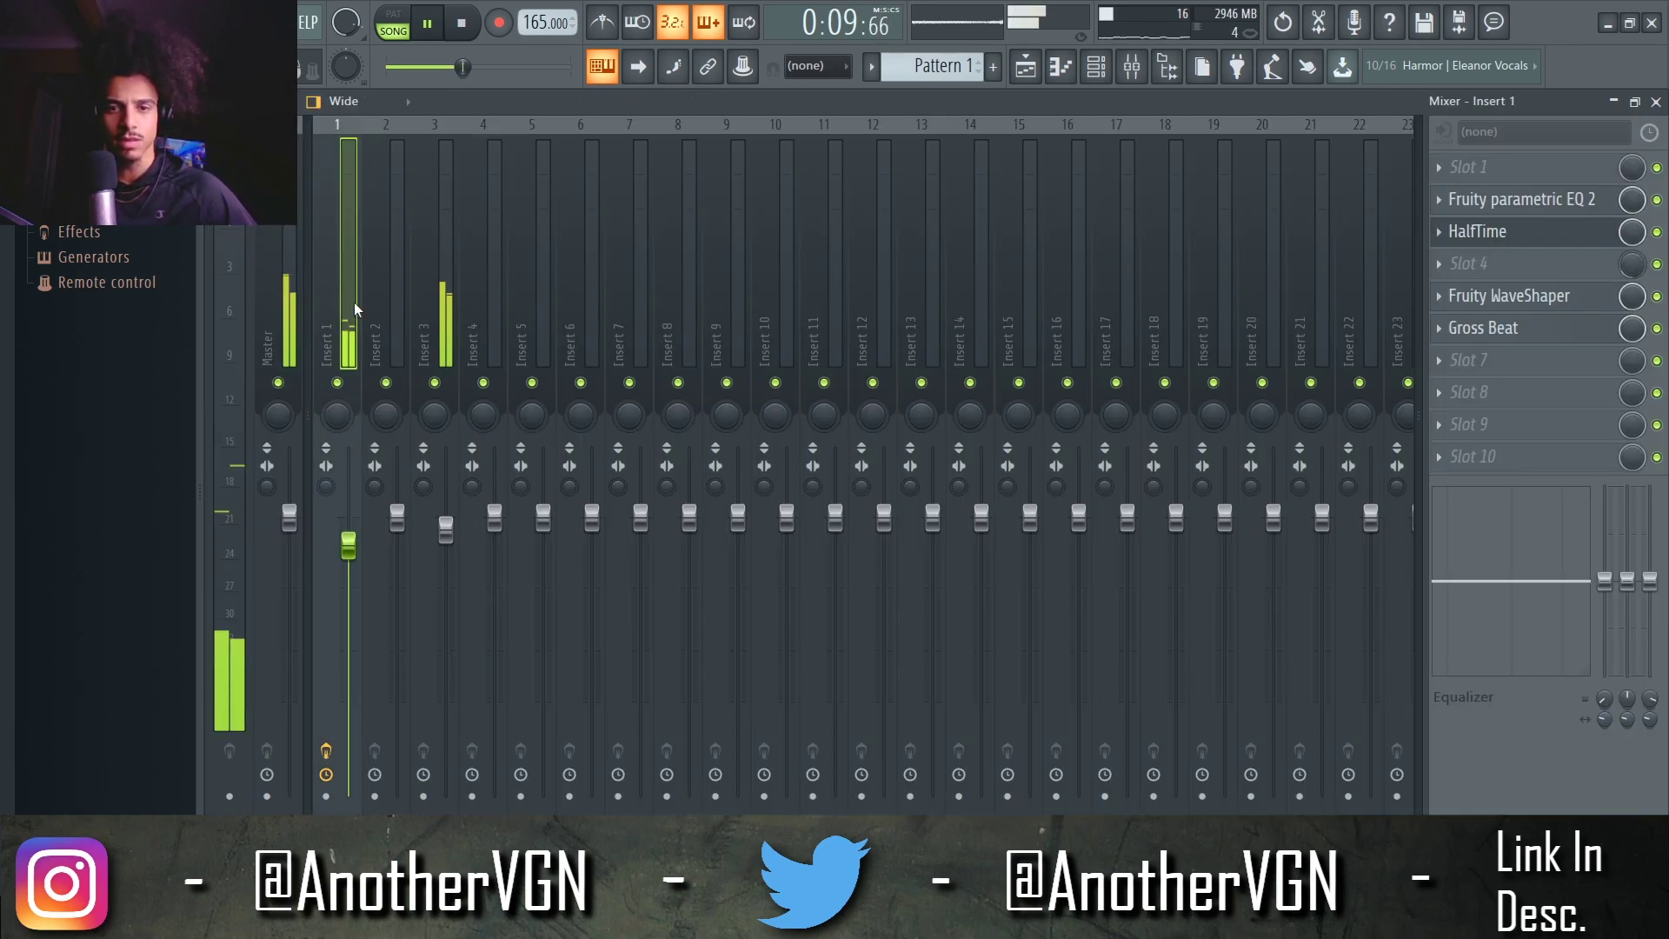
key(space)
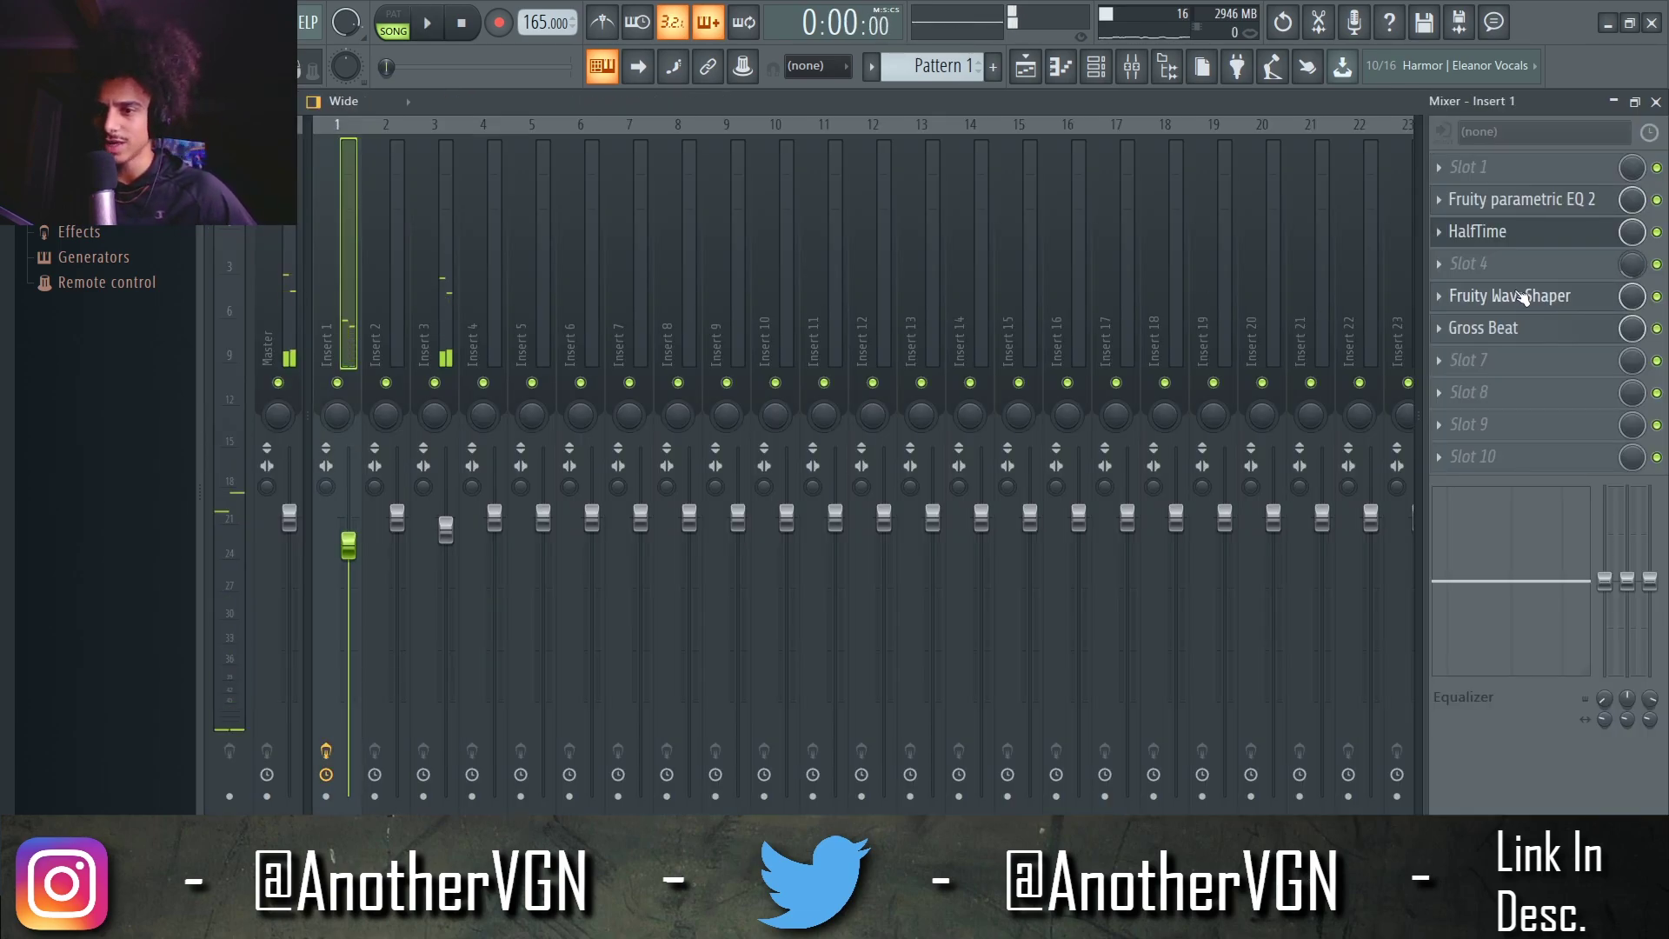
Move Fruity parametric EQ 2 to slot 6 of Insert 1, after Gross Beat, and listen to the song
click(1516, 206)
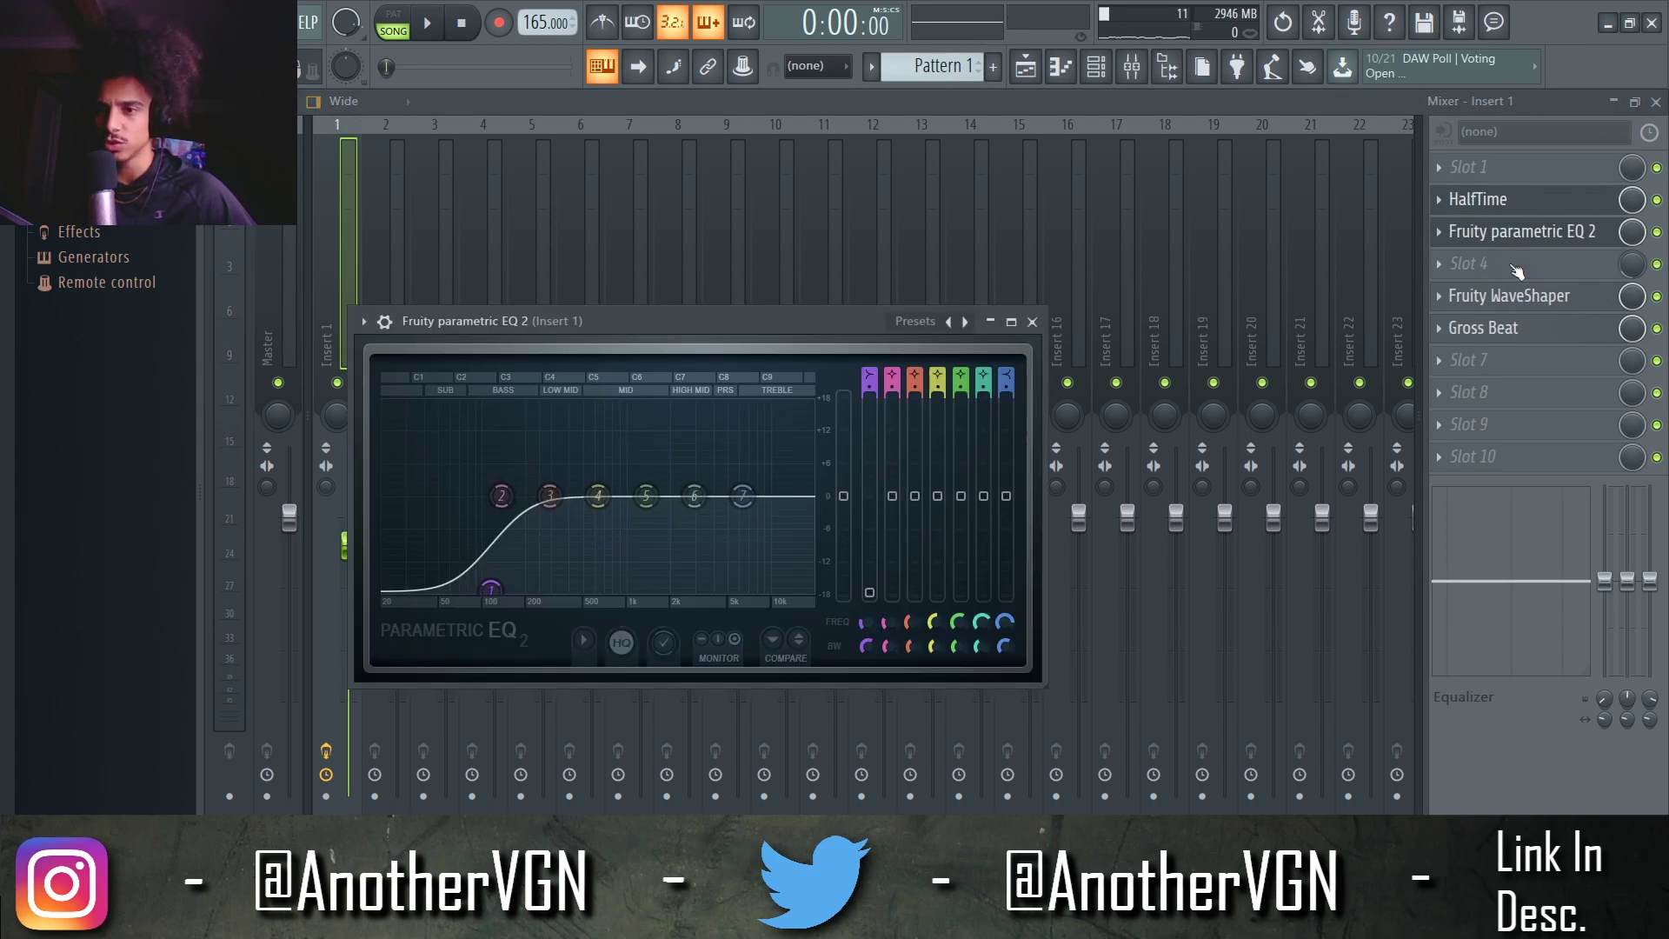
drag(1516, 272, 1516, 330)
key(space)
click(1031, 320)
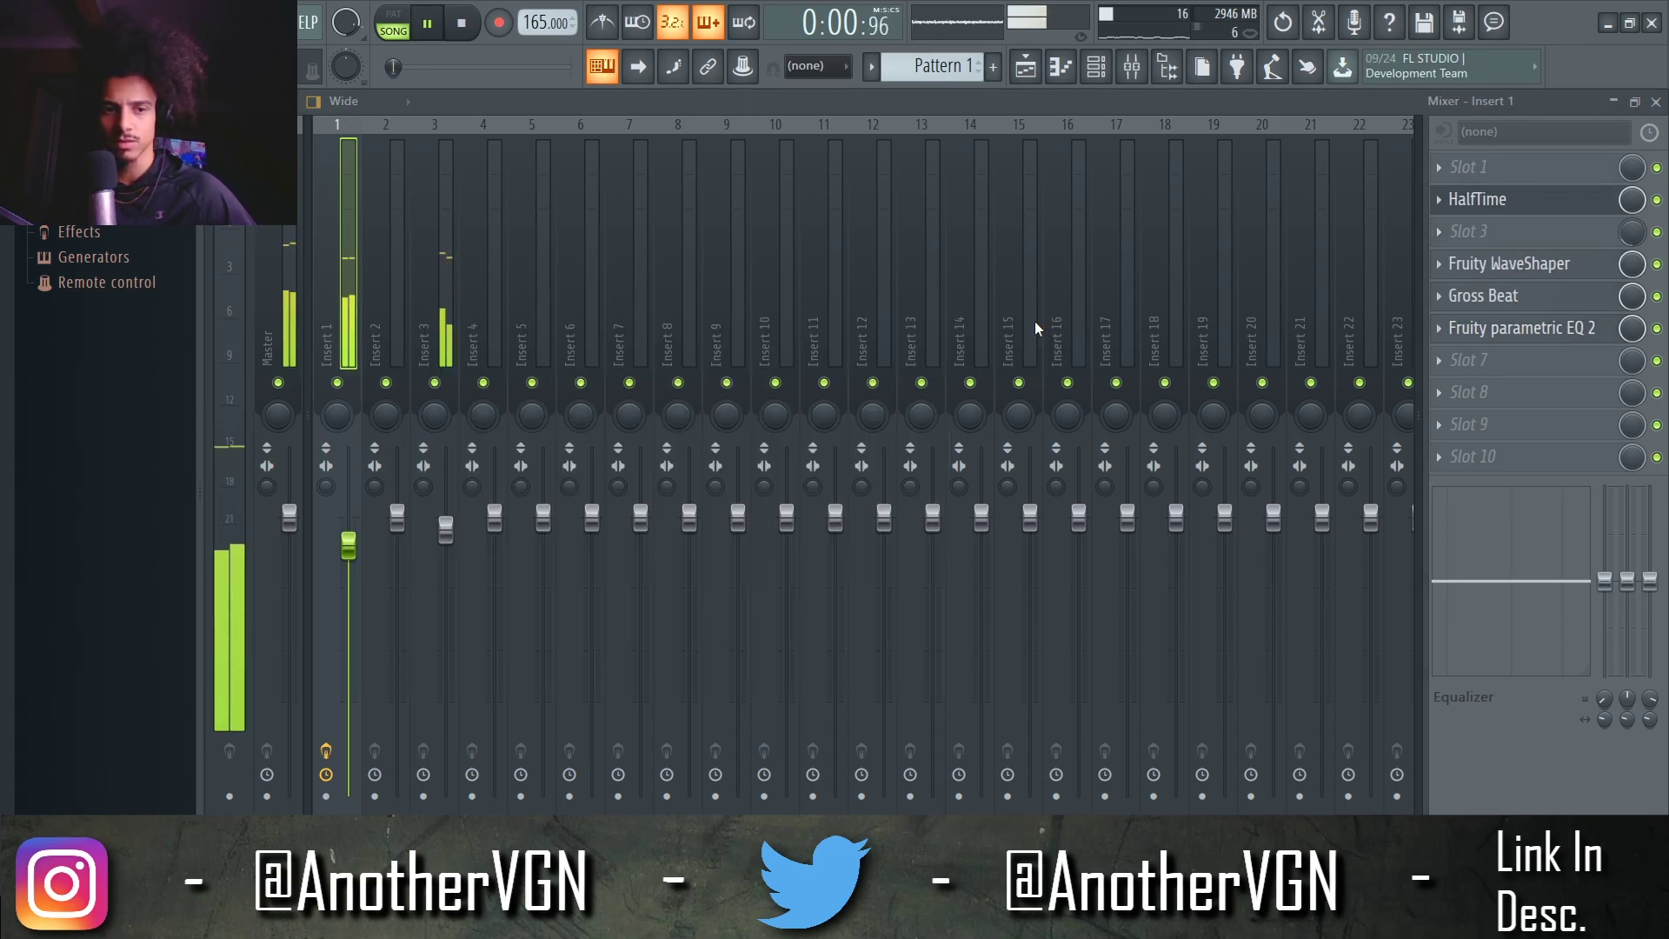
key(space)
Add ValhallaVintageVerb to Insert 1, placed just before Fruity parametric EQ 2 with its slot mix level reduced
click(1475, 363)
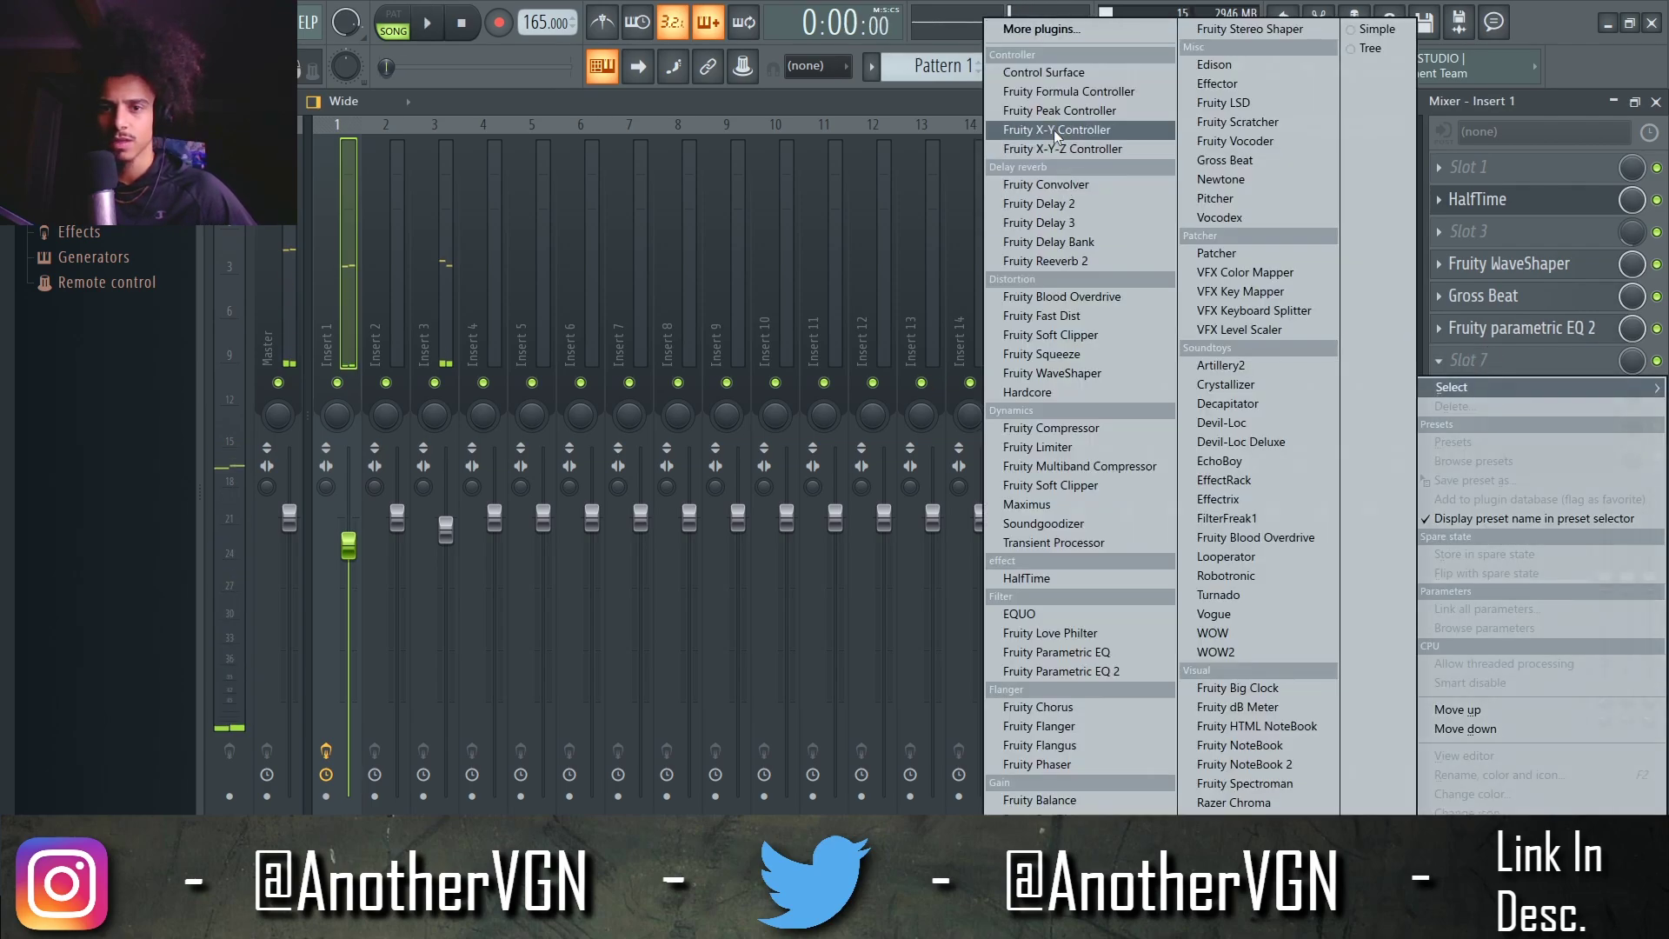
click(1059, 31)
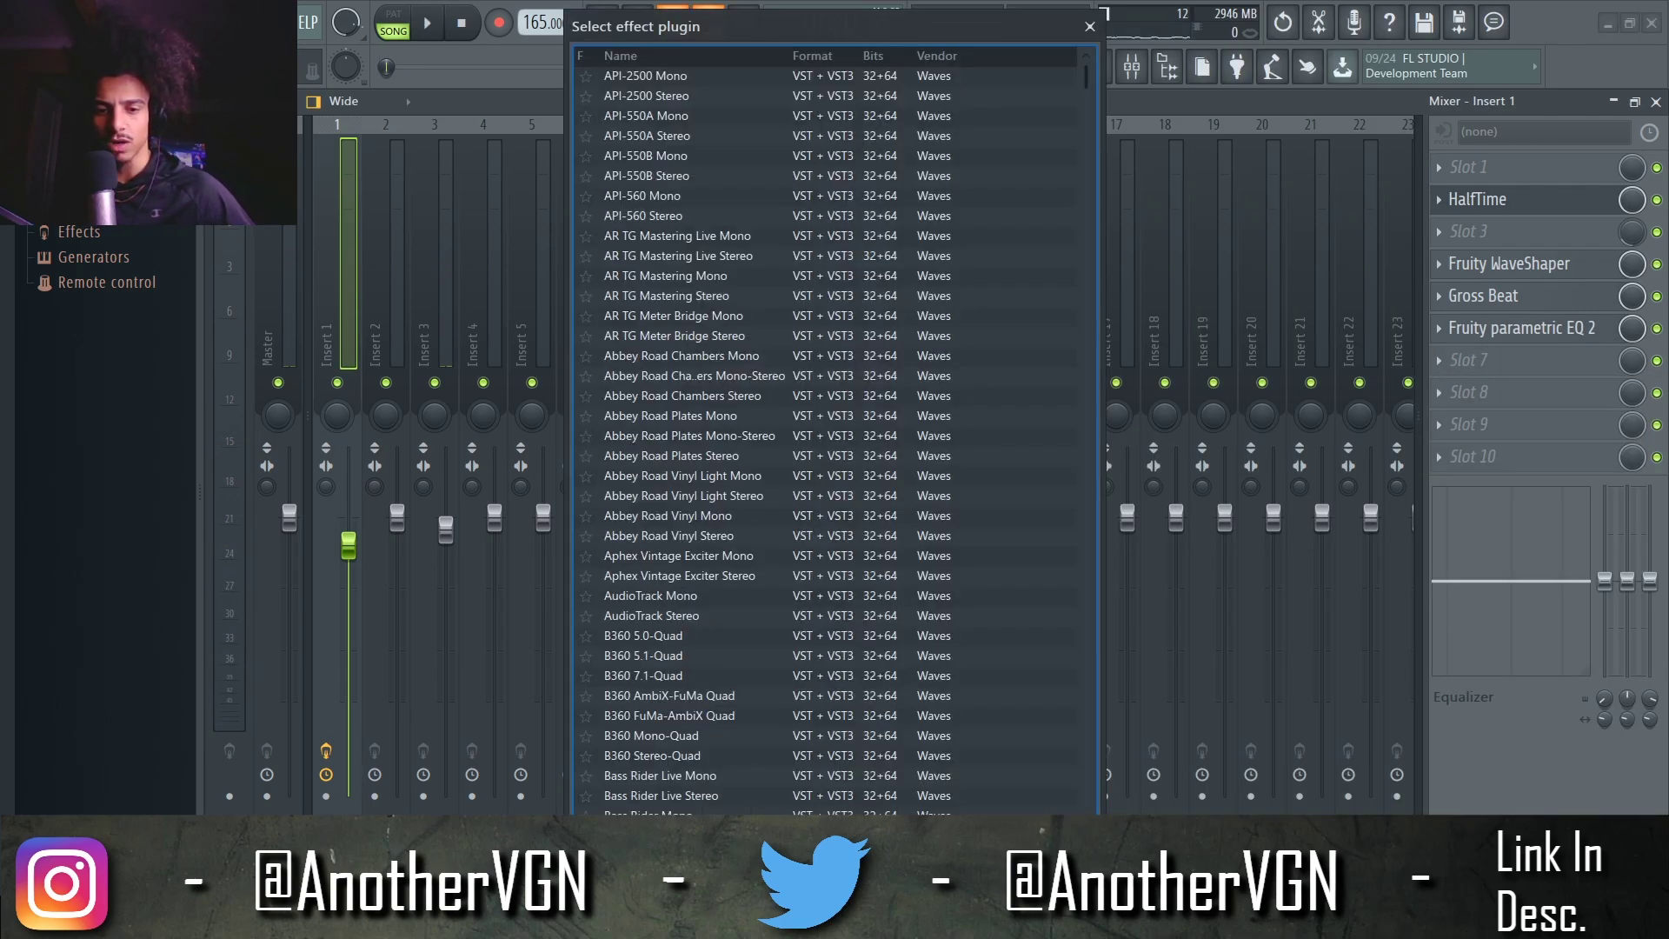
text(val)
double_click(707, 216)
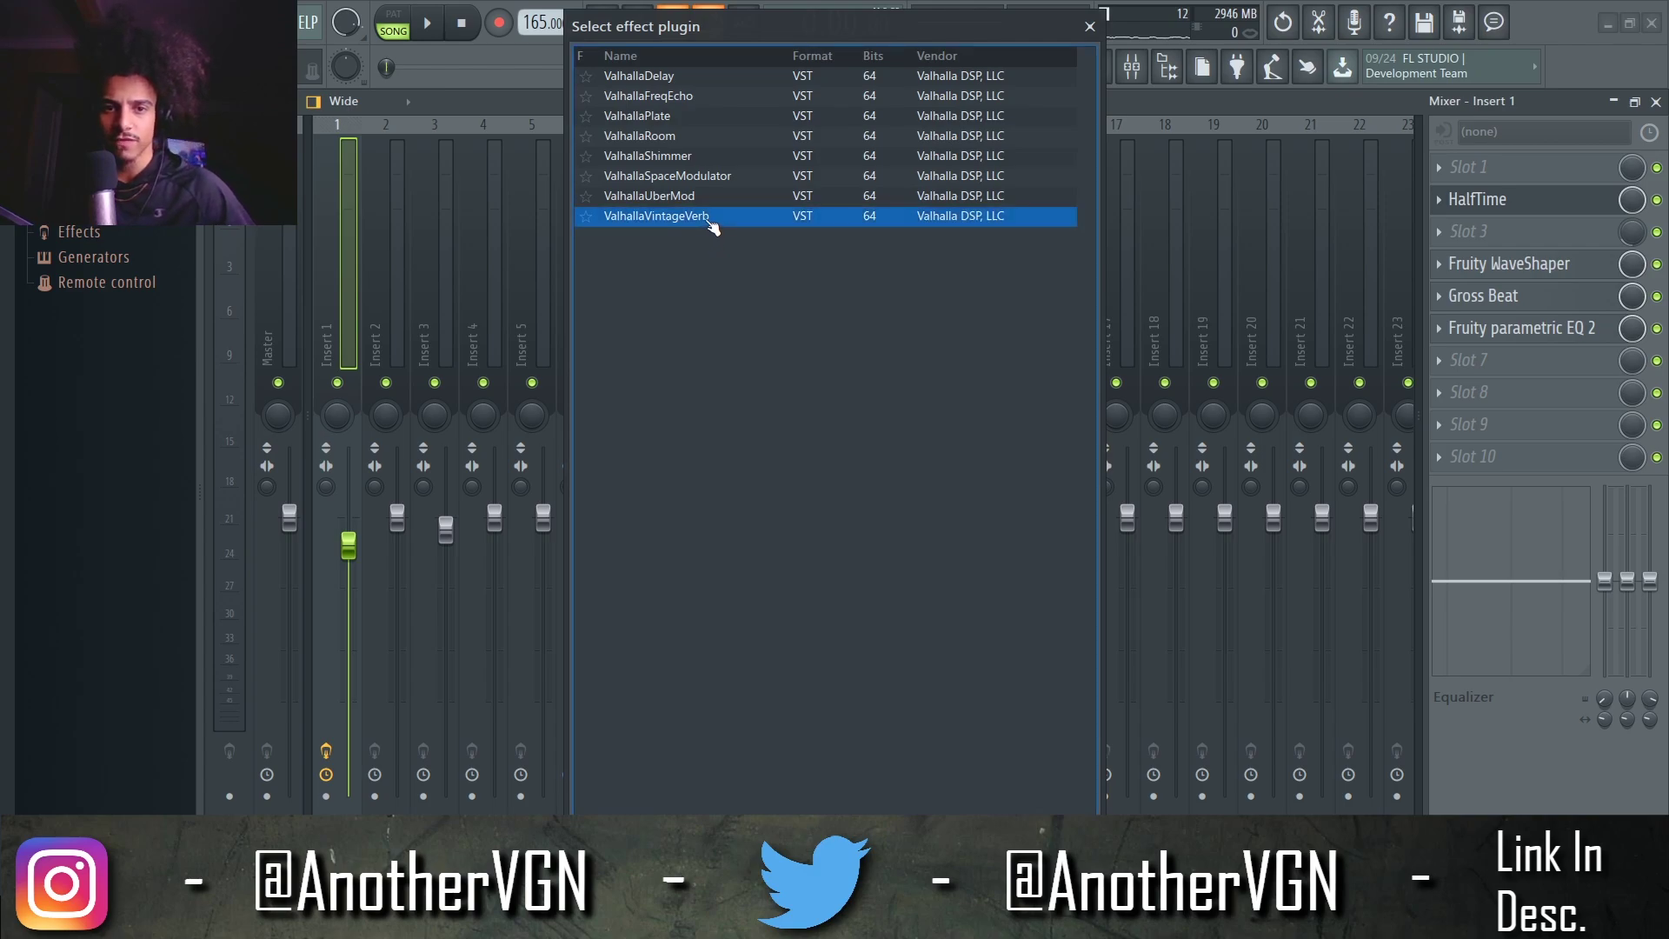
key(space)
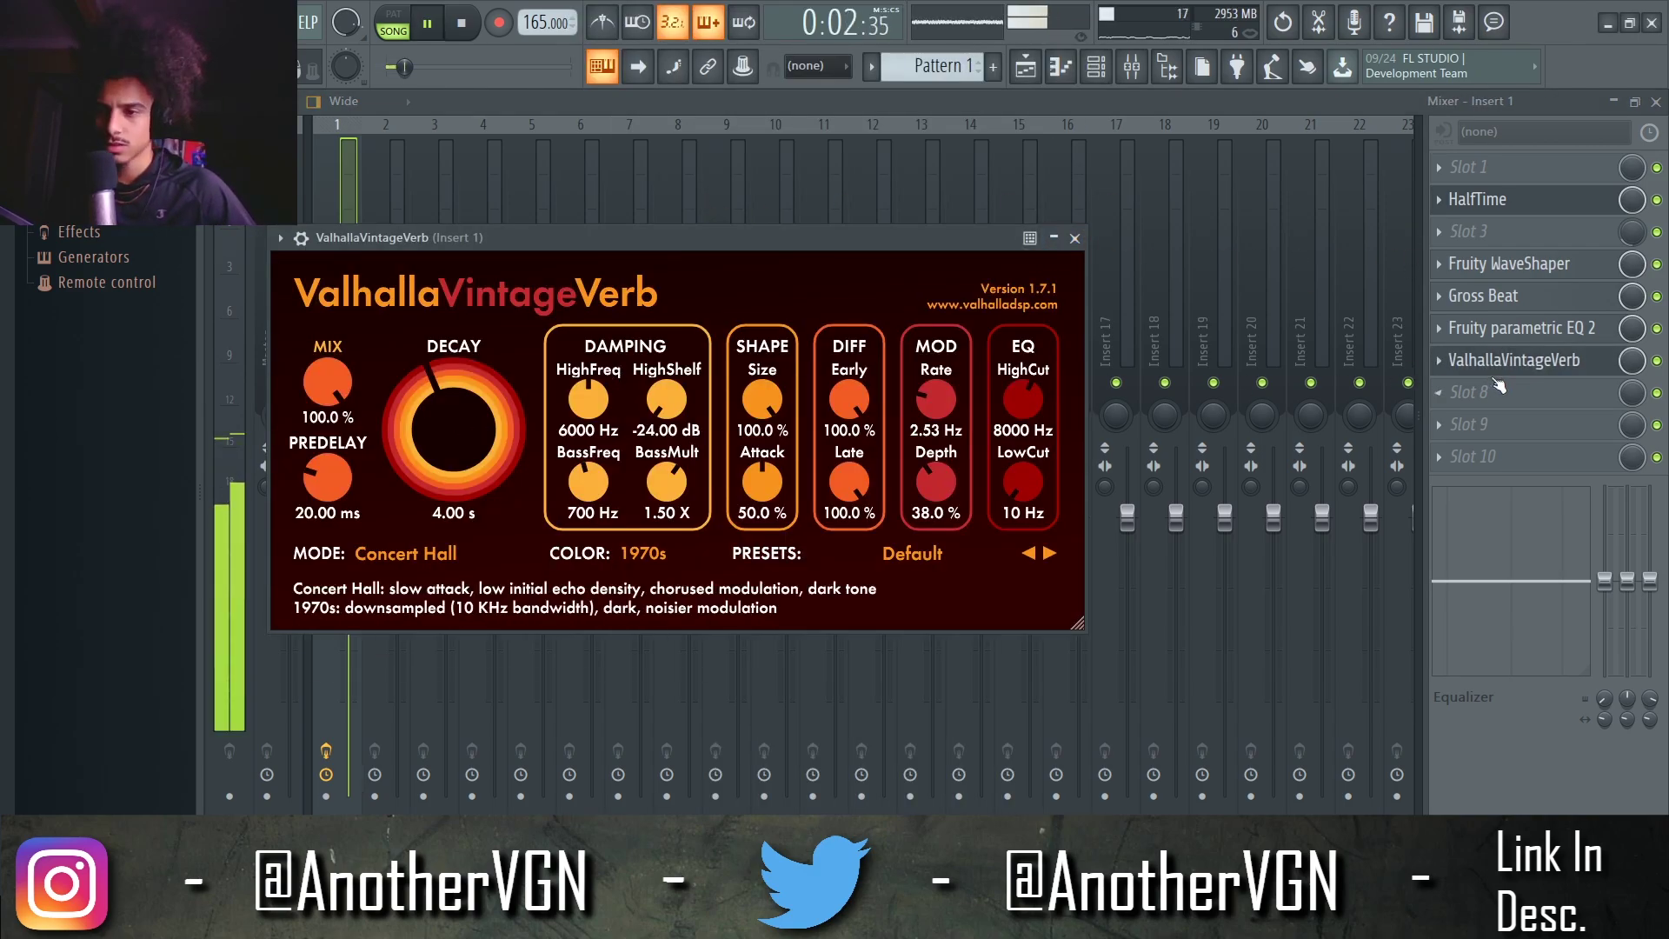
drag(1631, 359, 1569, 336)
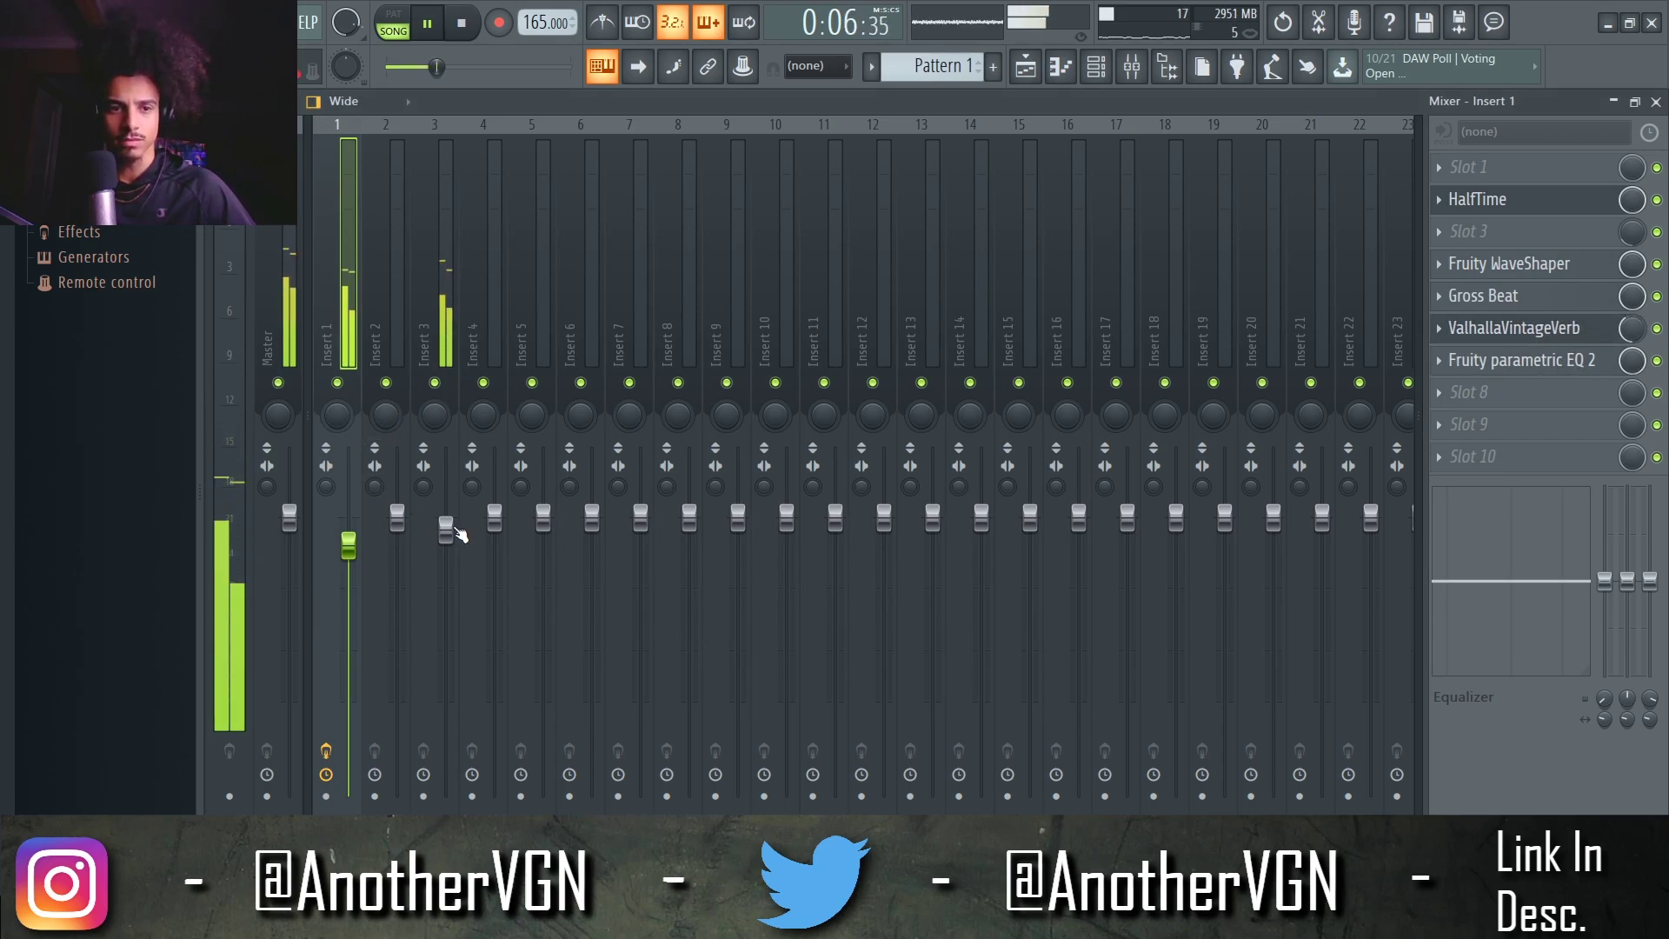
Fine-tune Insert 3's volume against Insert 1 while the song plays, and stop playback
click(446, 530)
click(360, 327)
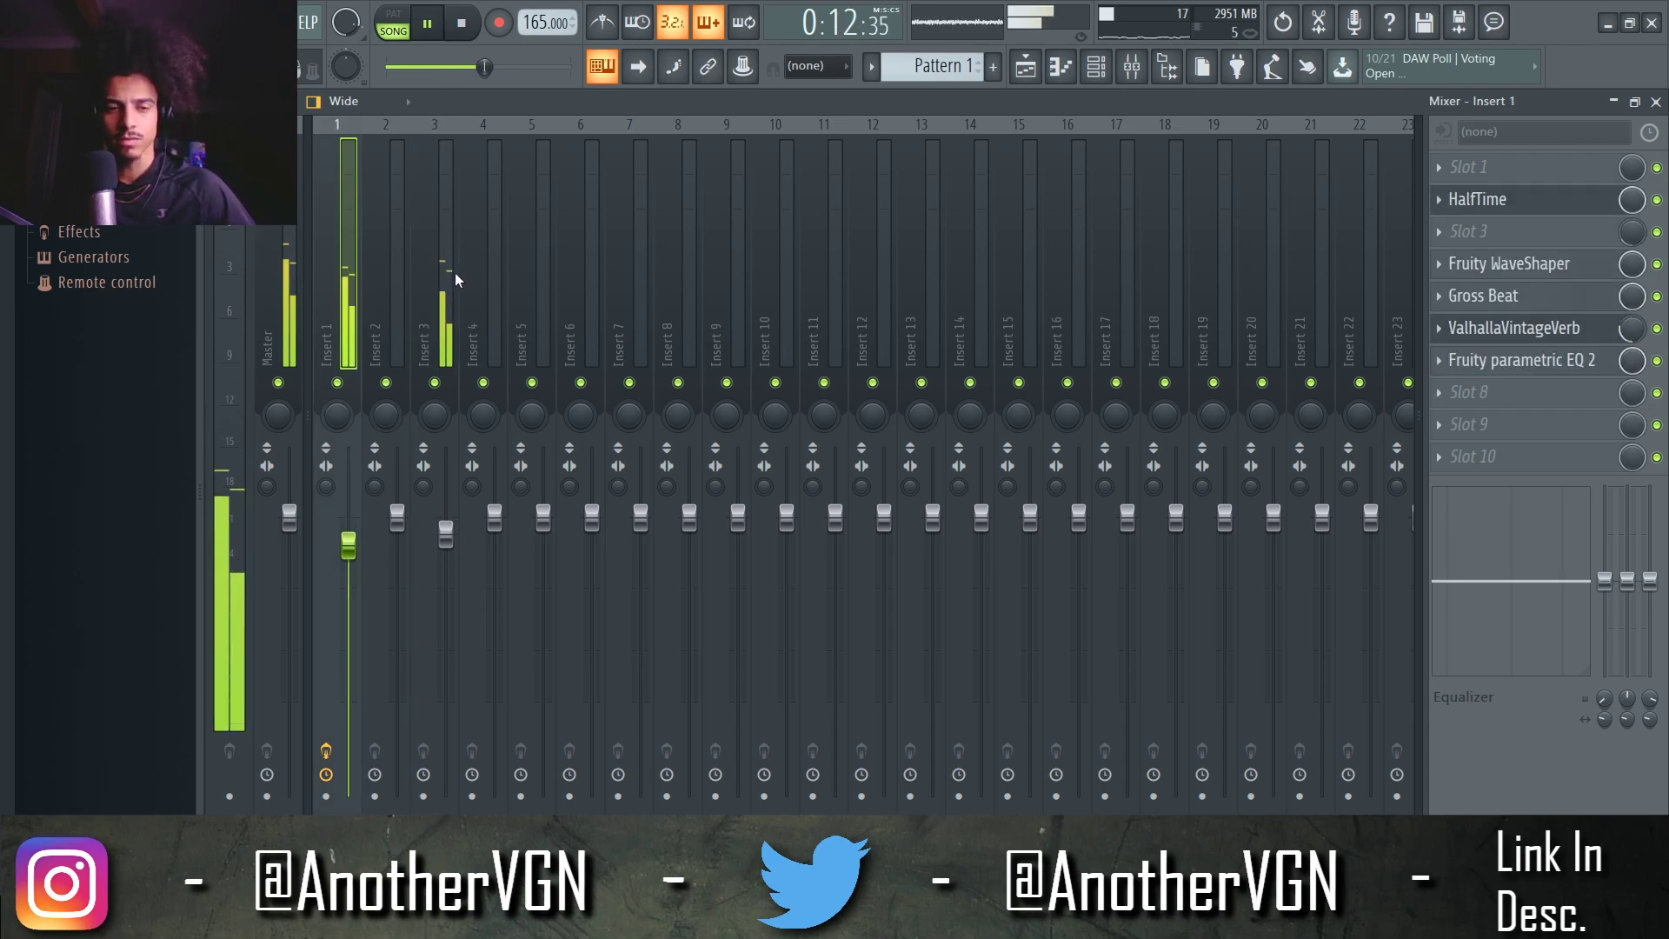
click(445, 530)
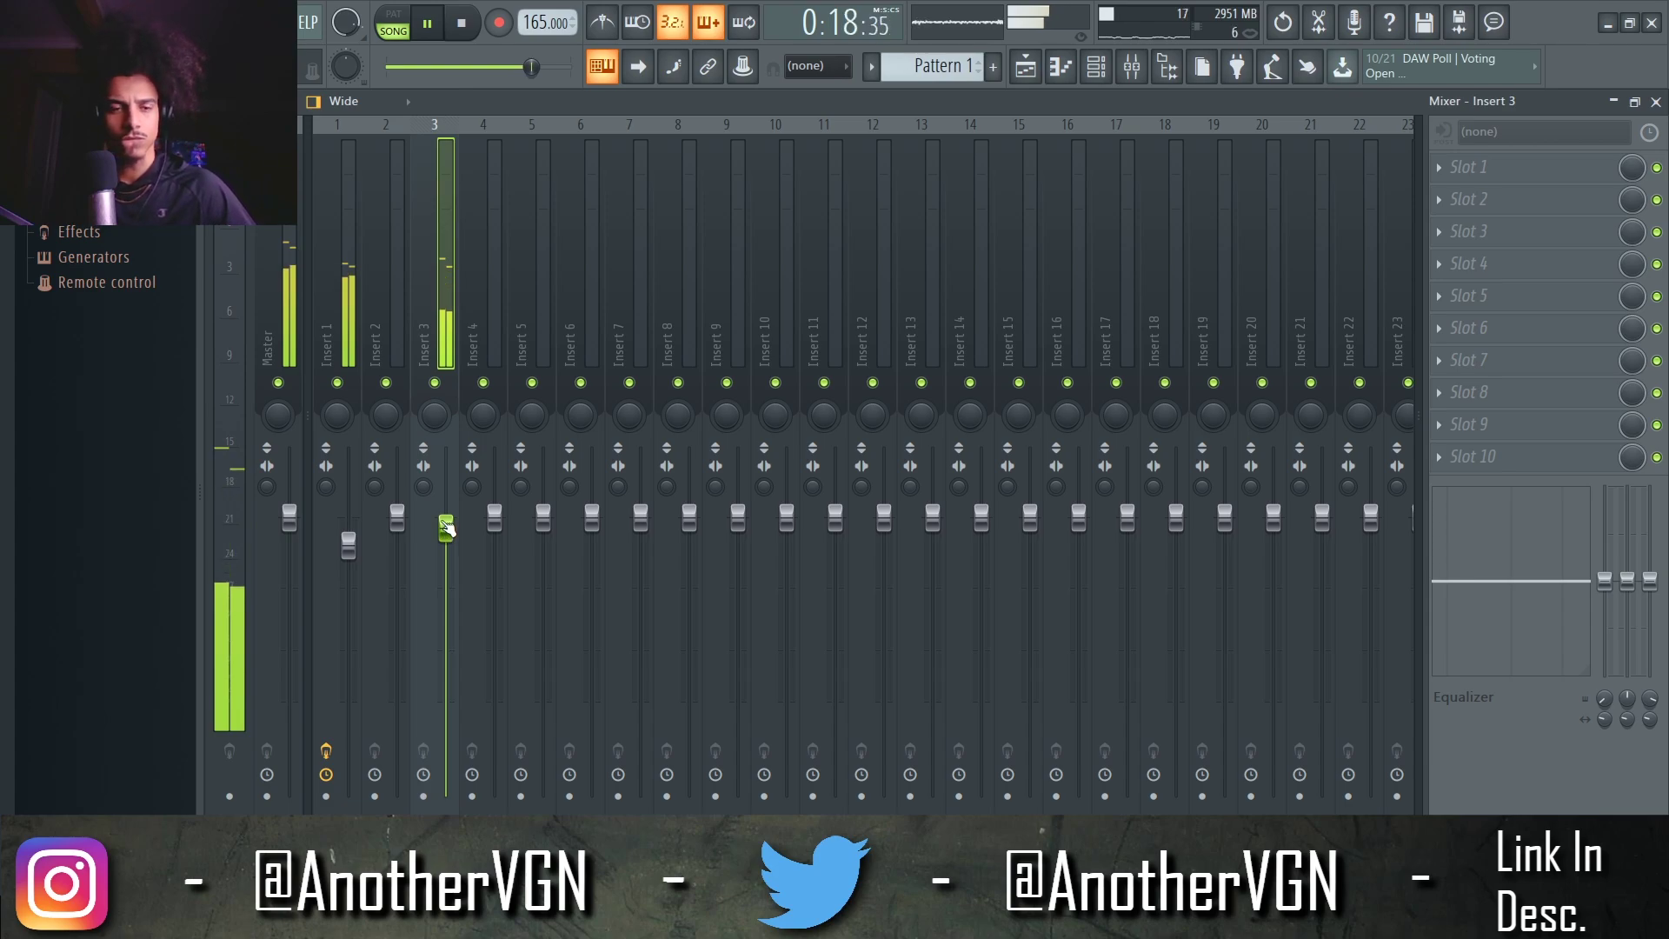
click(353, 252)
key(space)
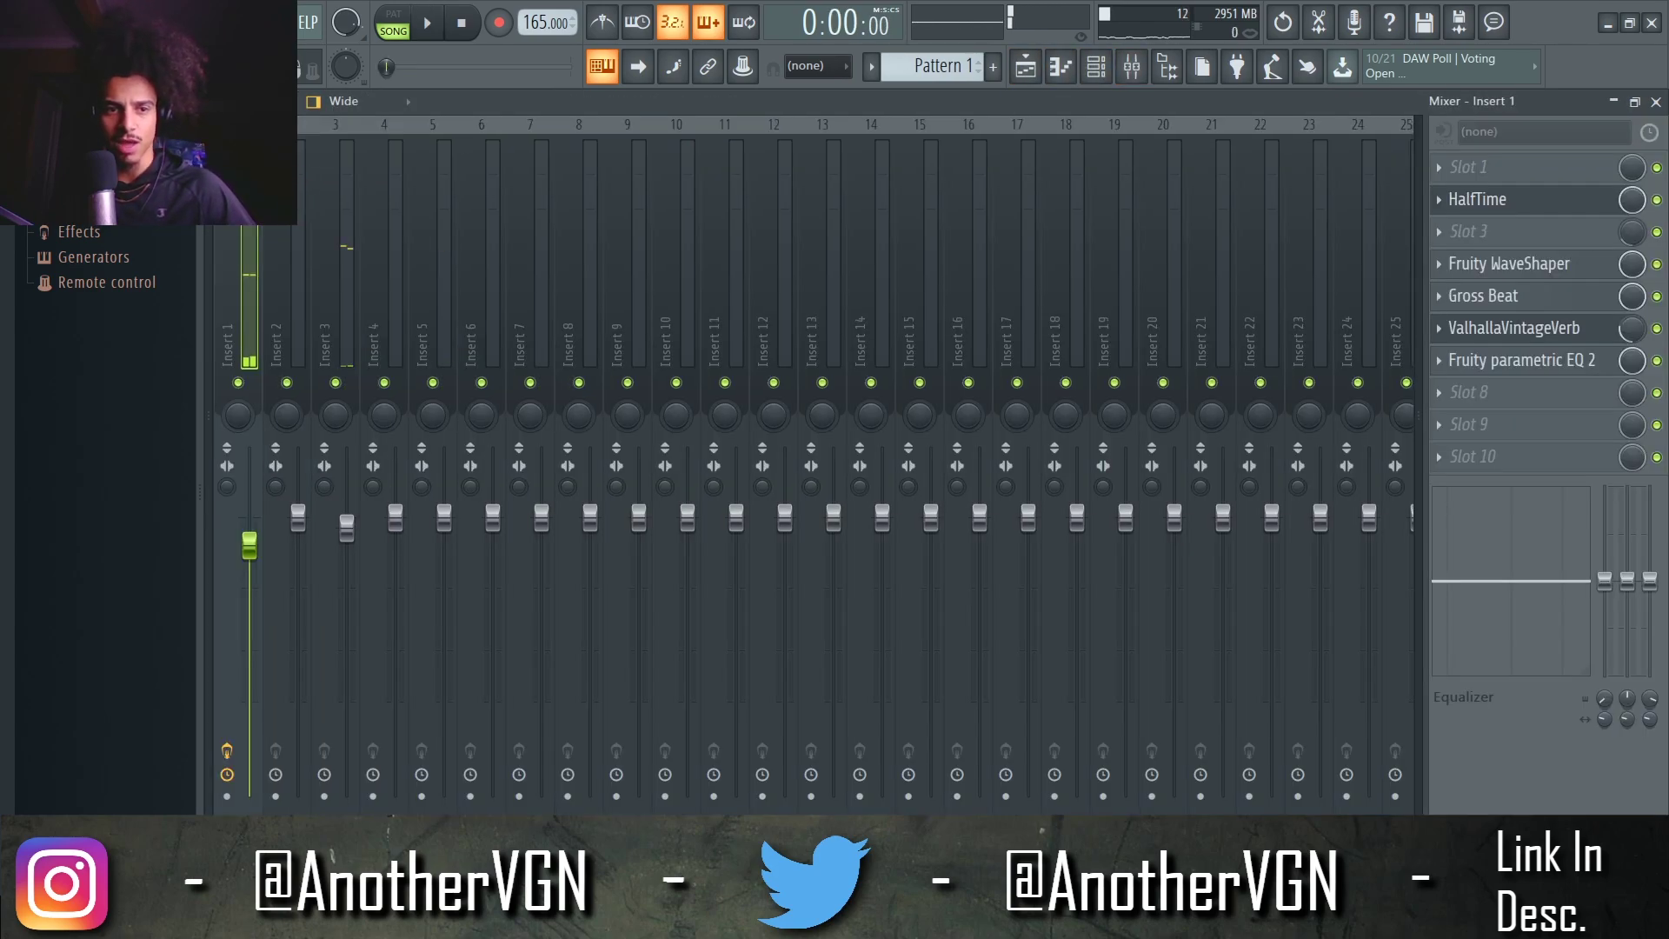
Load Edison into slot 1 of the Master mixer track
scroll(812, 465, up, 2)
click(282, 261)
click(1439, 169)
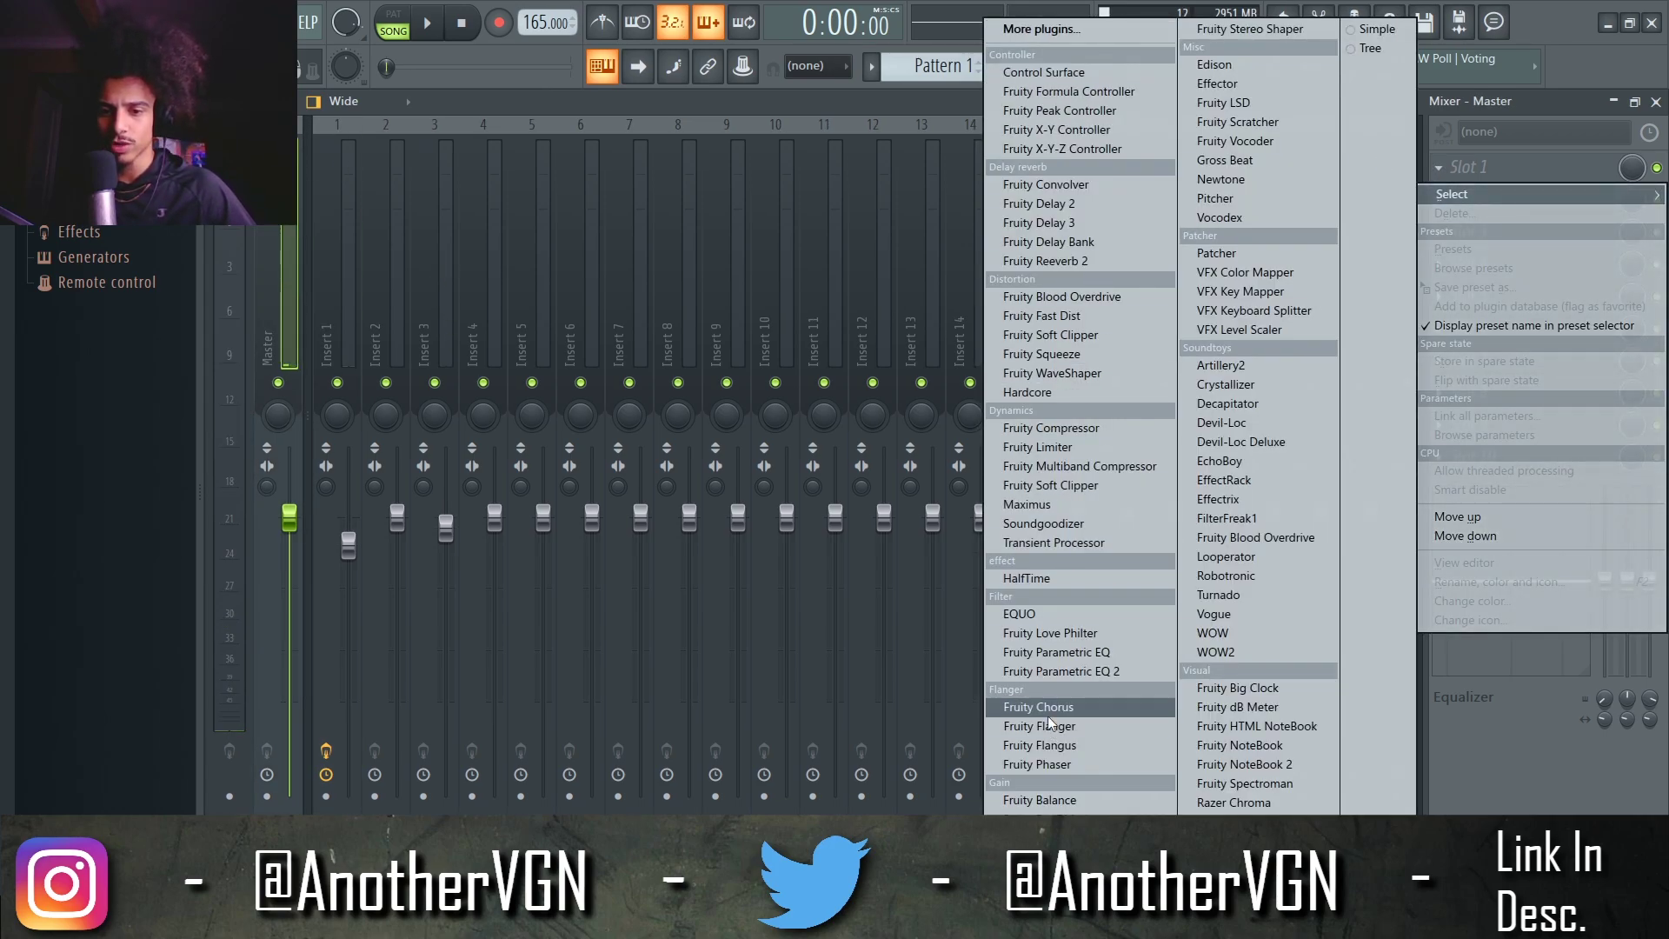
click(1220, 65)
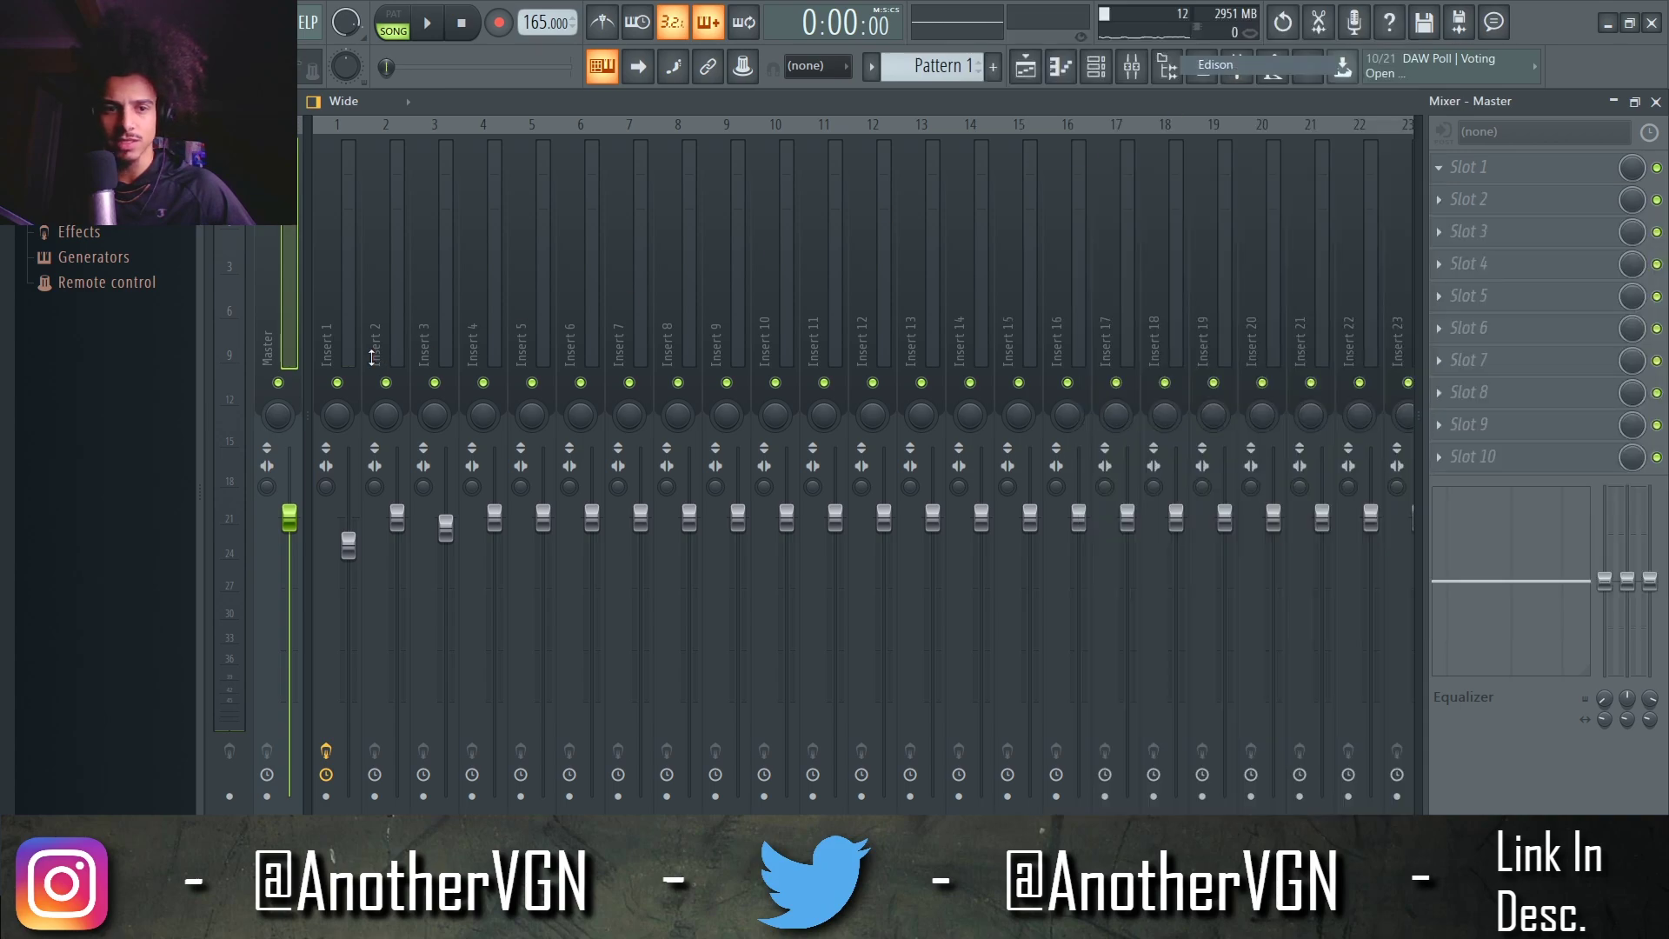
Record the layered melodies in Edison with On Play recording, stopping just after the song loops back to the start
click(530, 353)
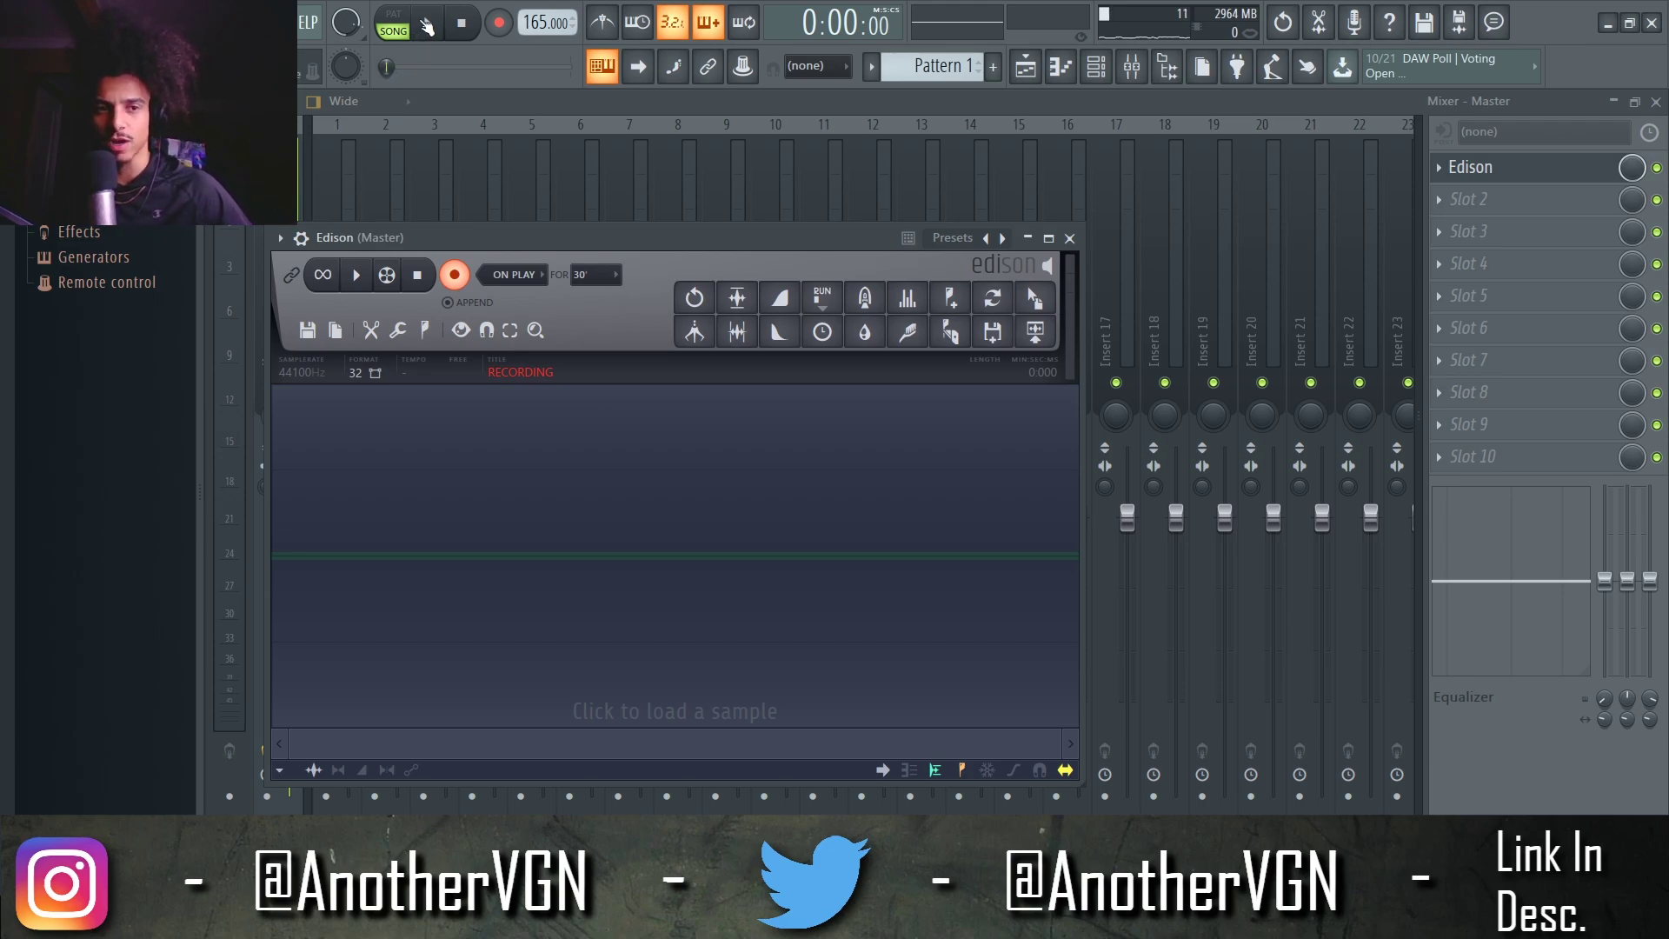
click(427, 24)
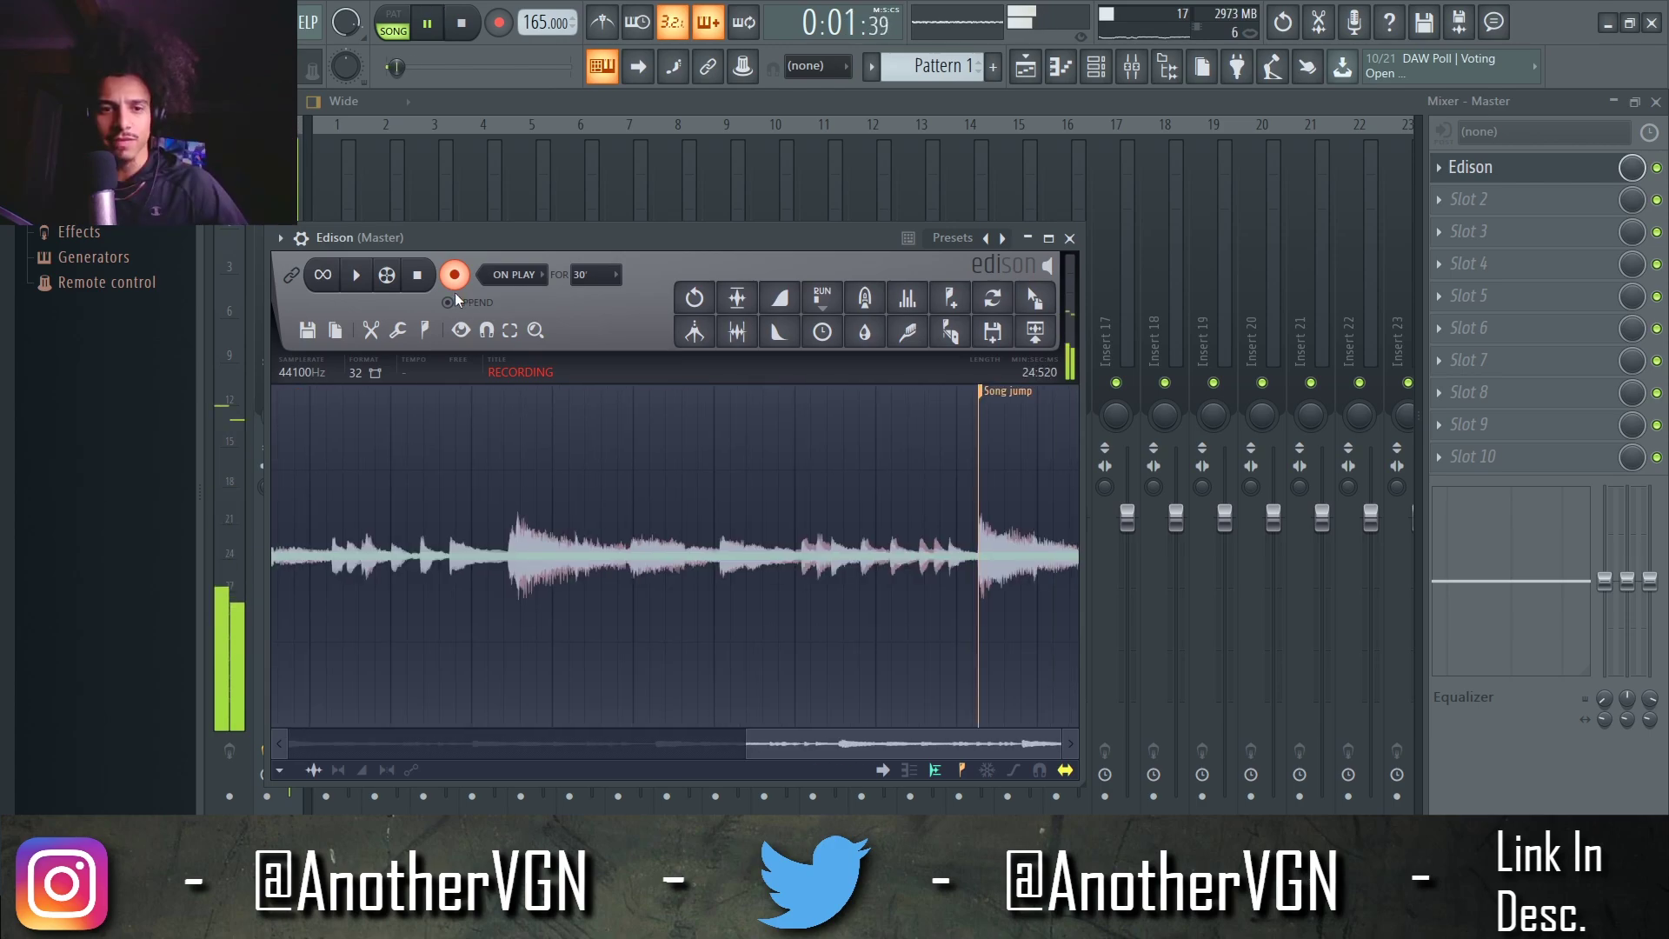
click(454, 275)
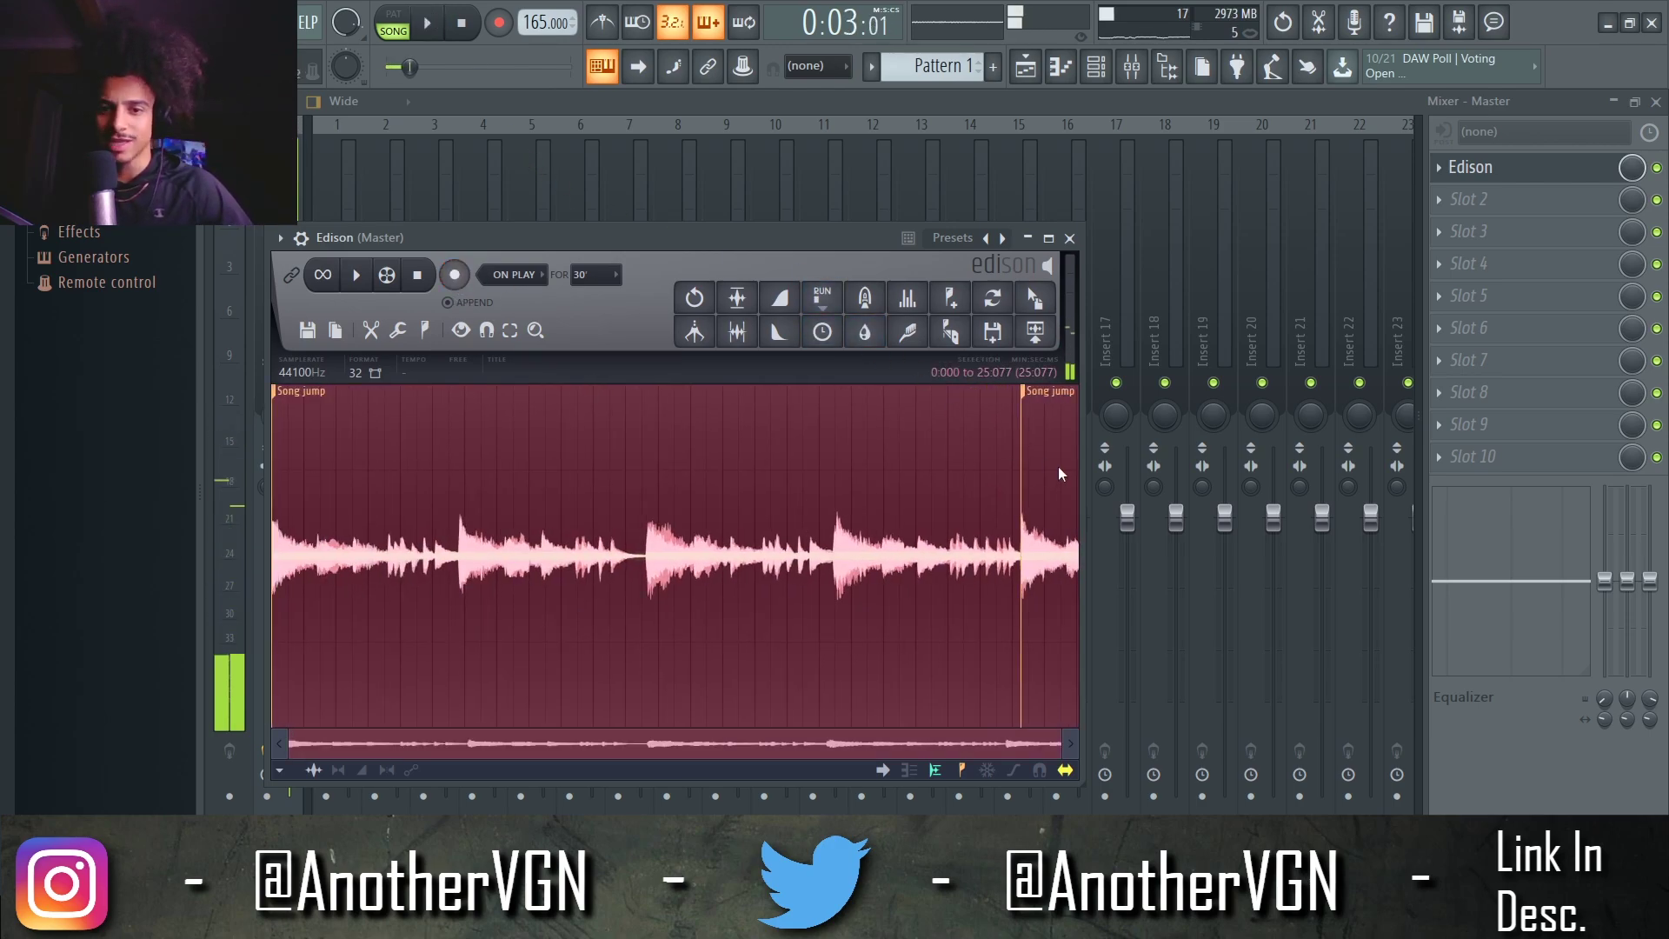
Place the Edison recording at bar 1 of playlist Track 3 and play it with that track soloed
drag(1034, 331, 535, 291)
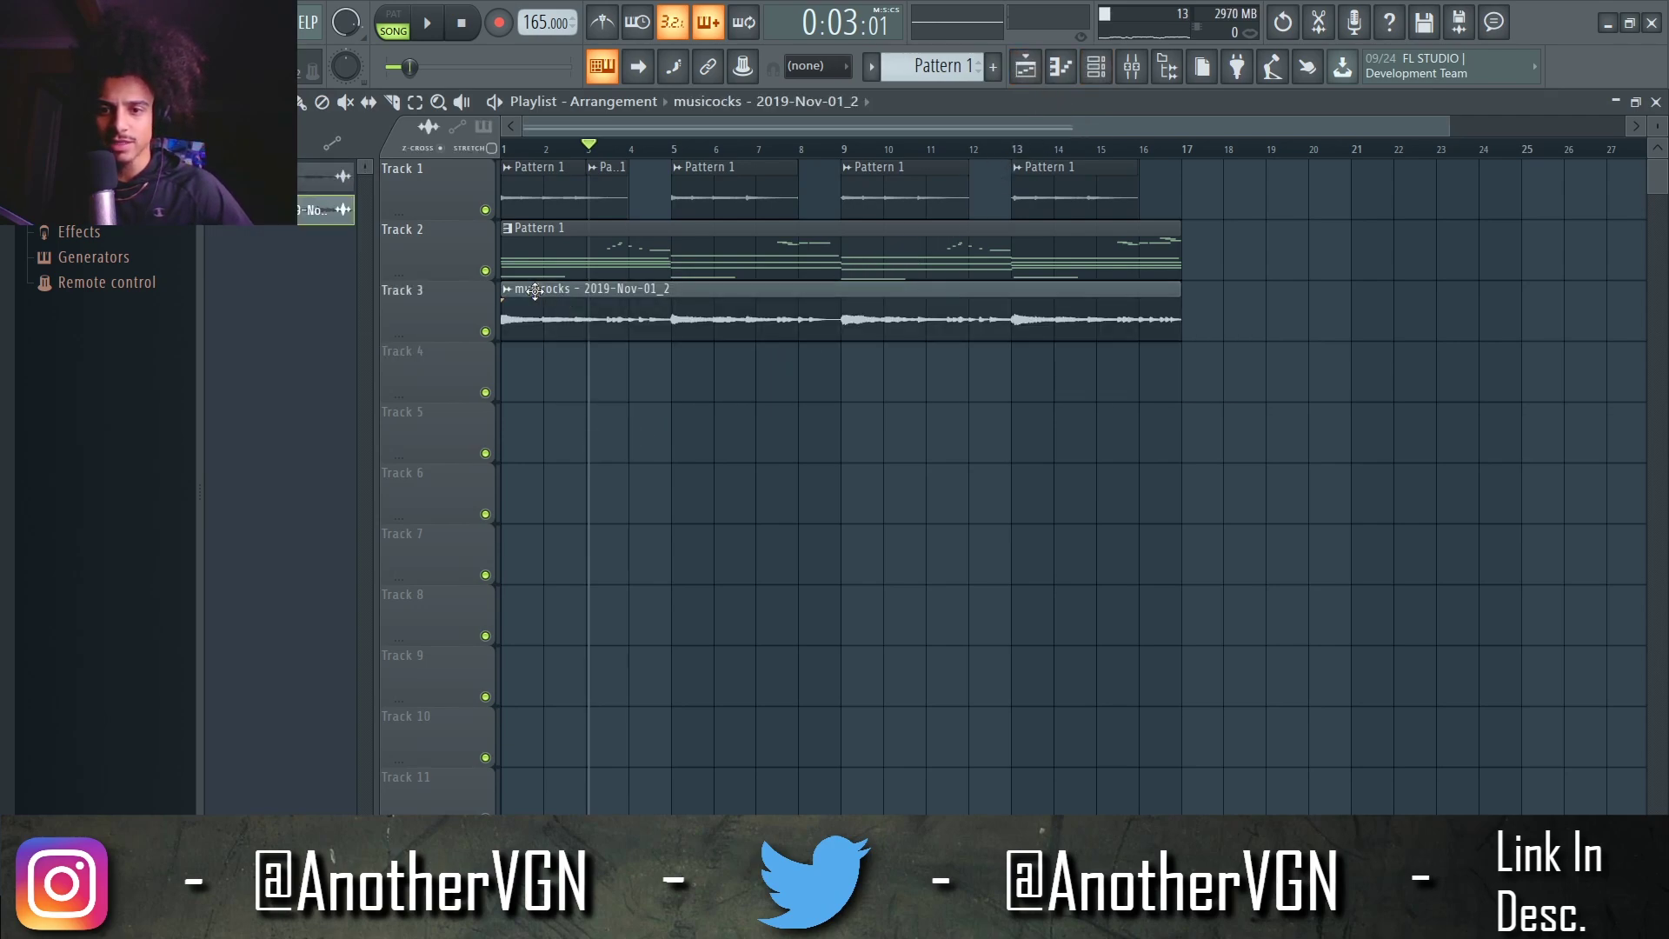
right_click(546, 265)
key(space)
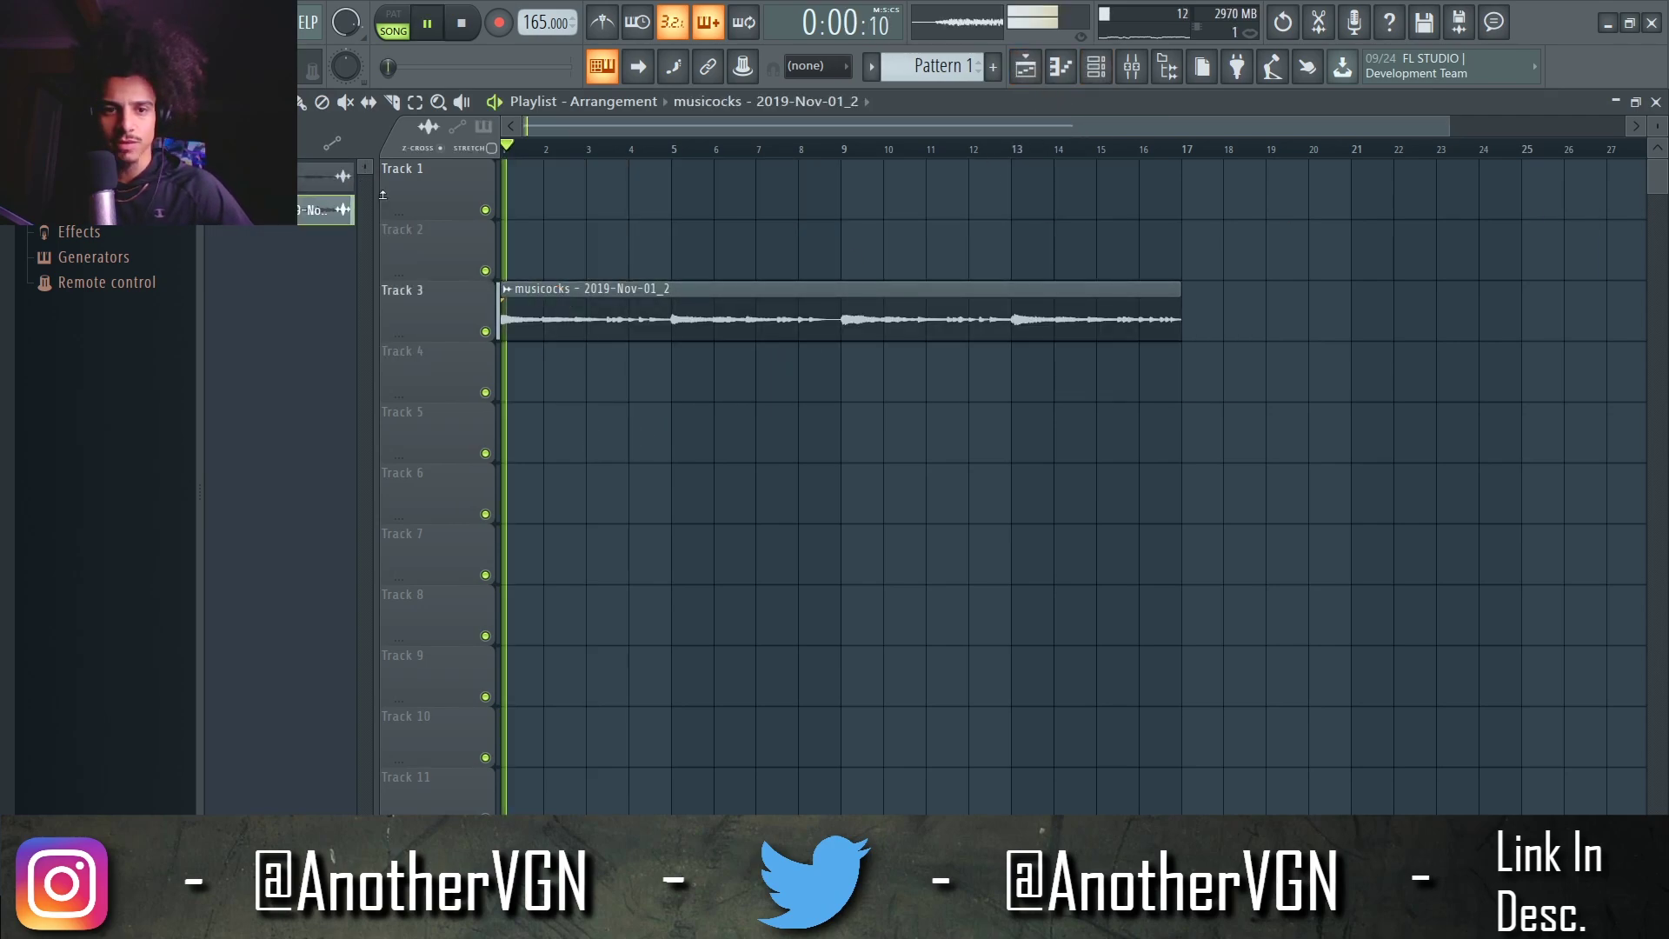
scroll(791, 301, up, 2)
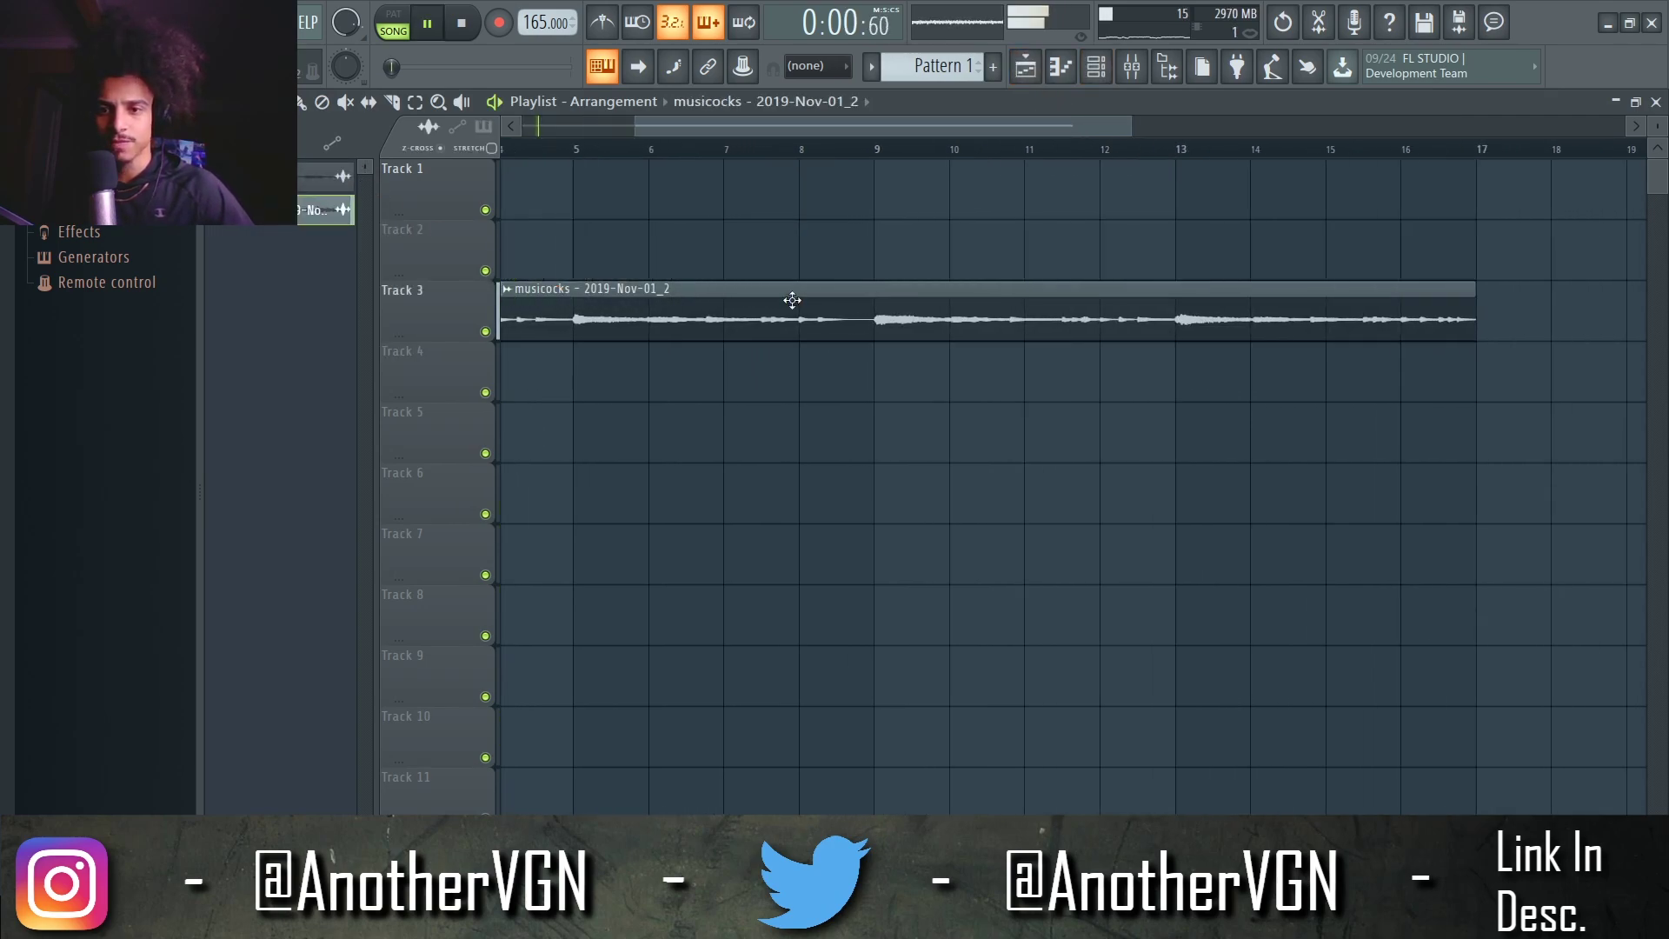
scroll(792, 300, down, 2)
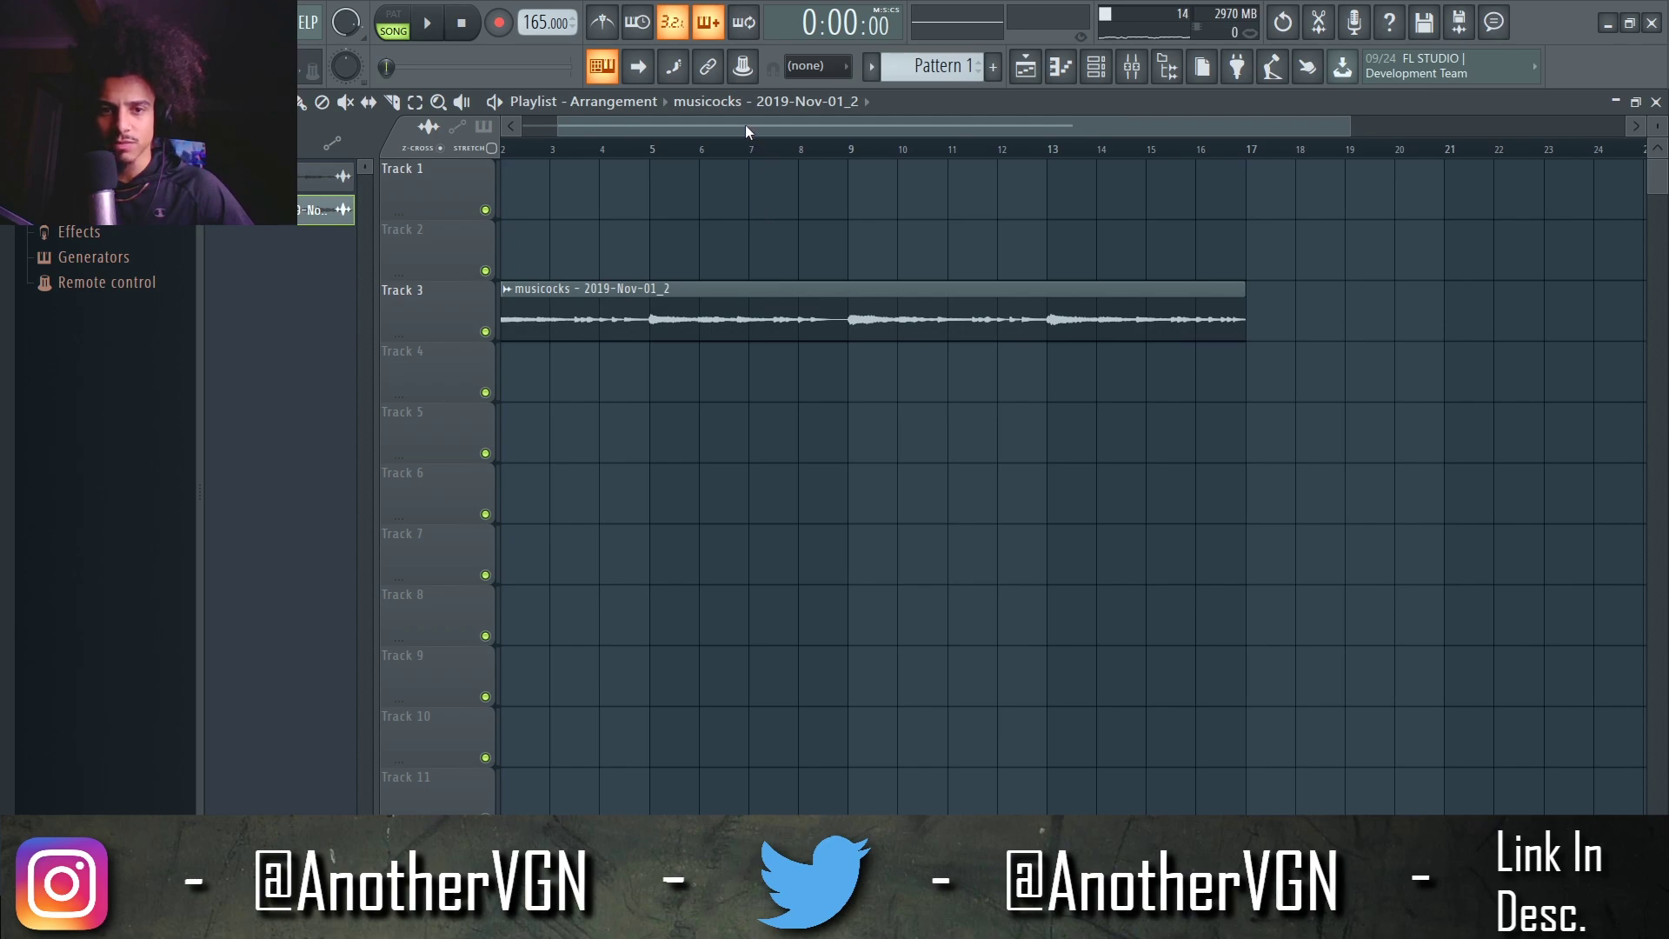
Adjust the time-stretching pitch of the recorded clip on Track 3 and play the song to hear it
drag(746, 131, 649, 259)
double_click(664, 301)
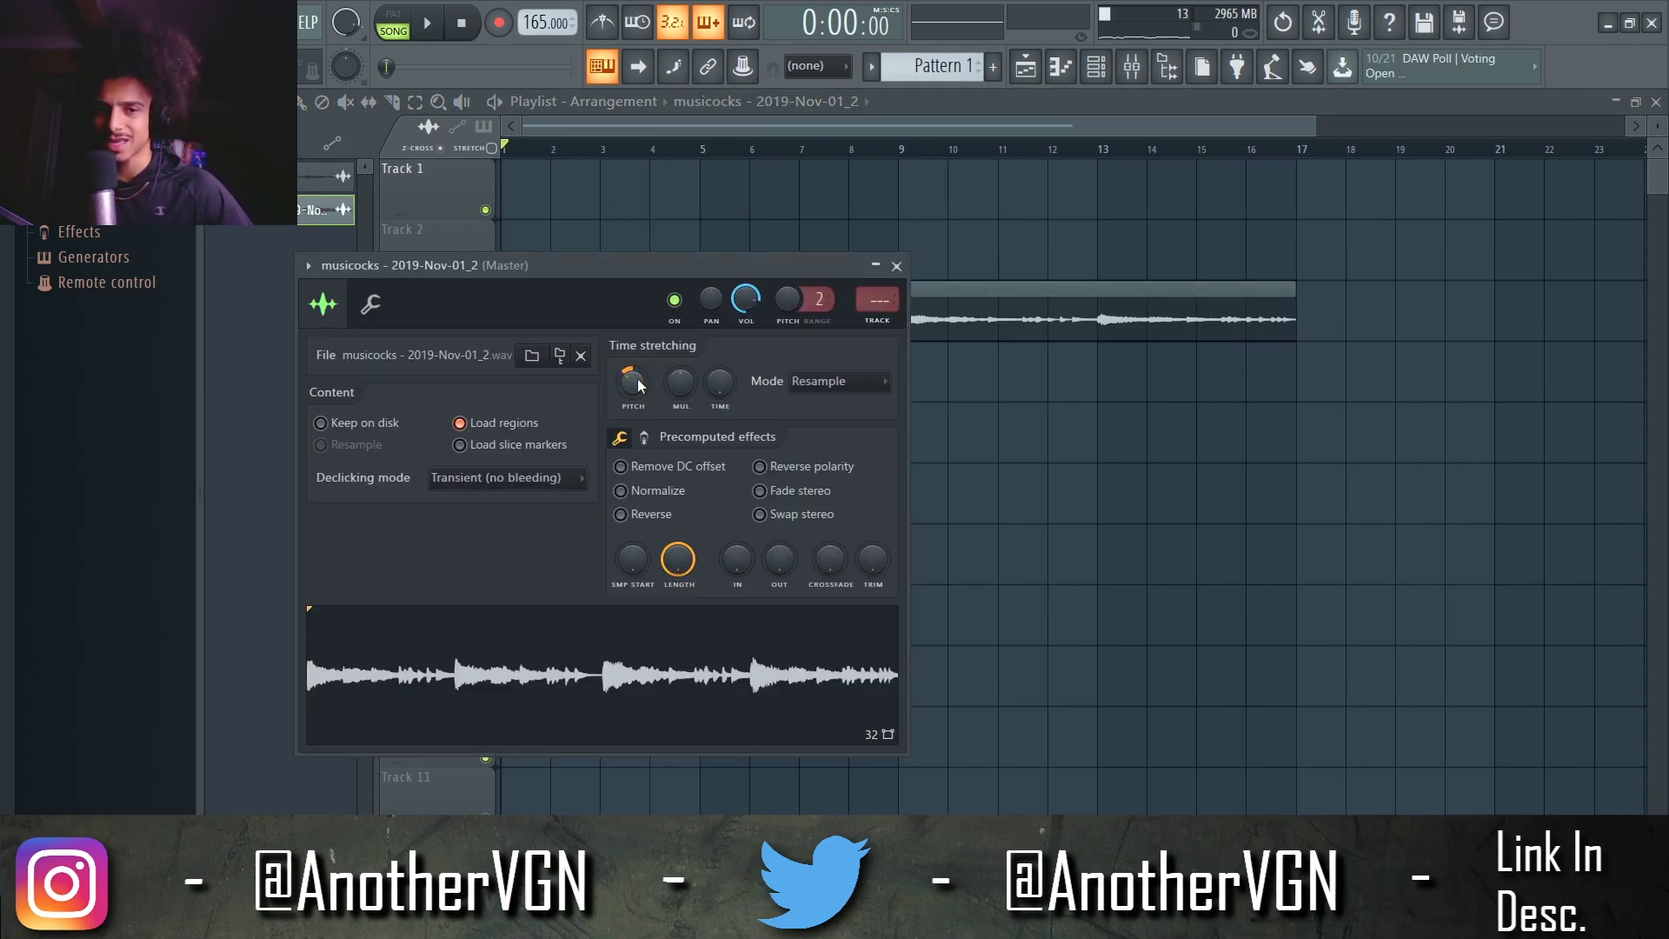
drag(638, 379, 638, 346)
key(space)
click(896, 266)
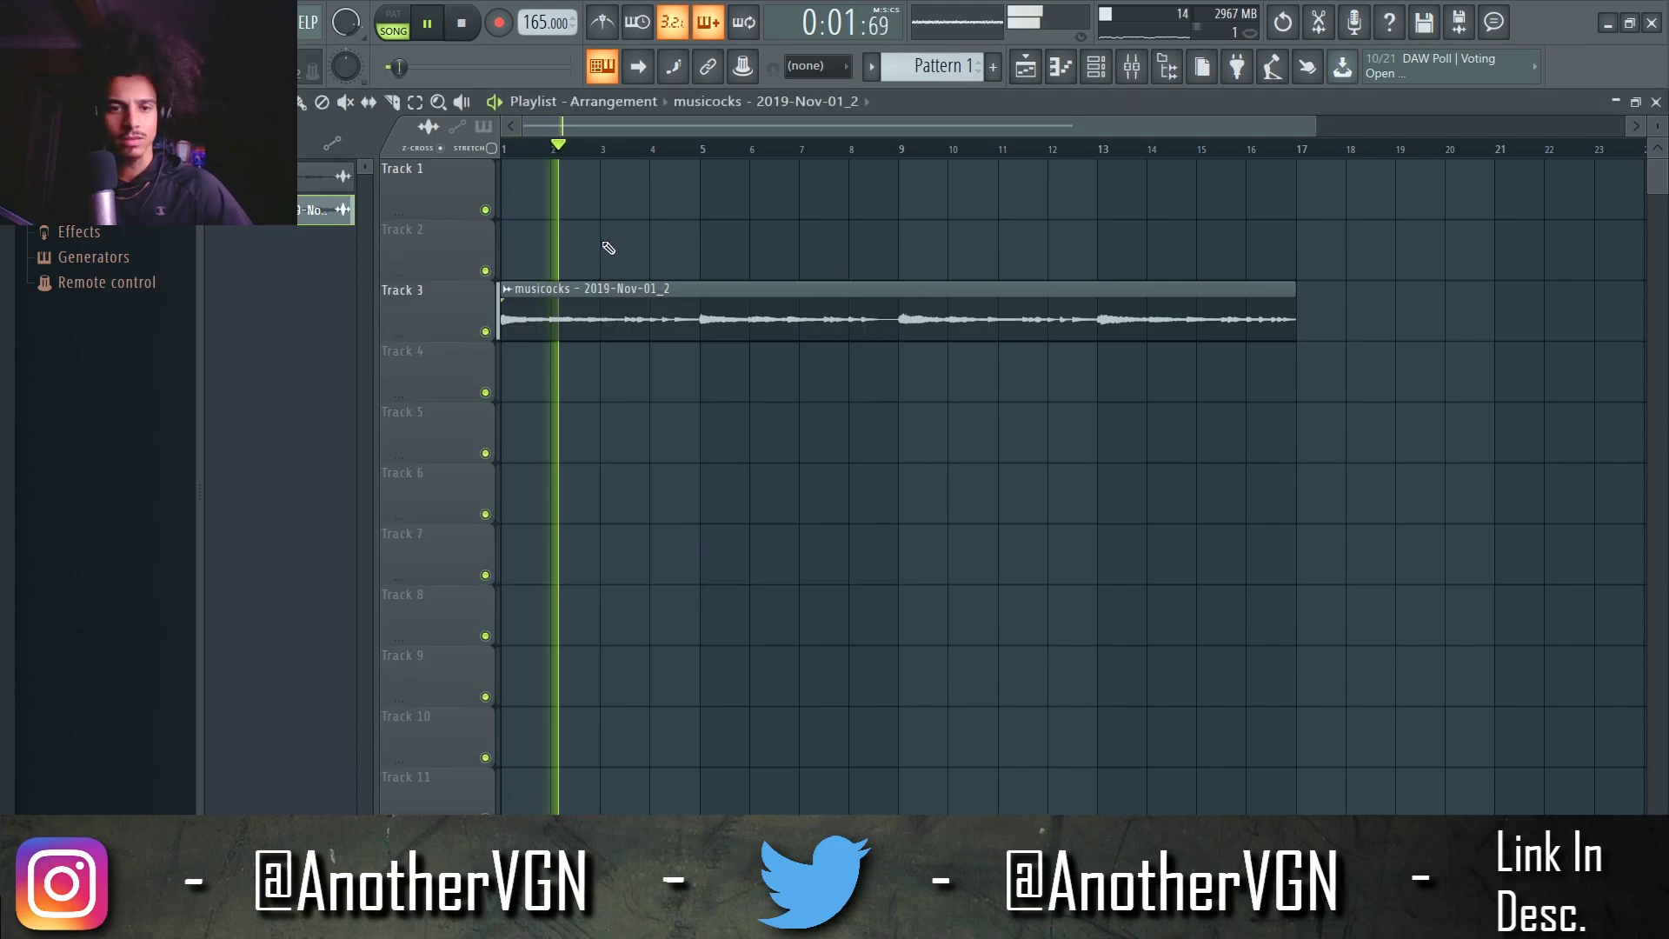
scroll(593, 139, up, 2)
drag(580, 128, 466, 119)
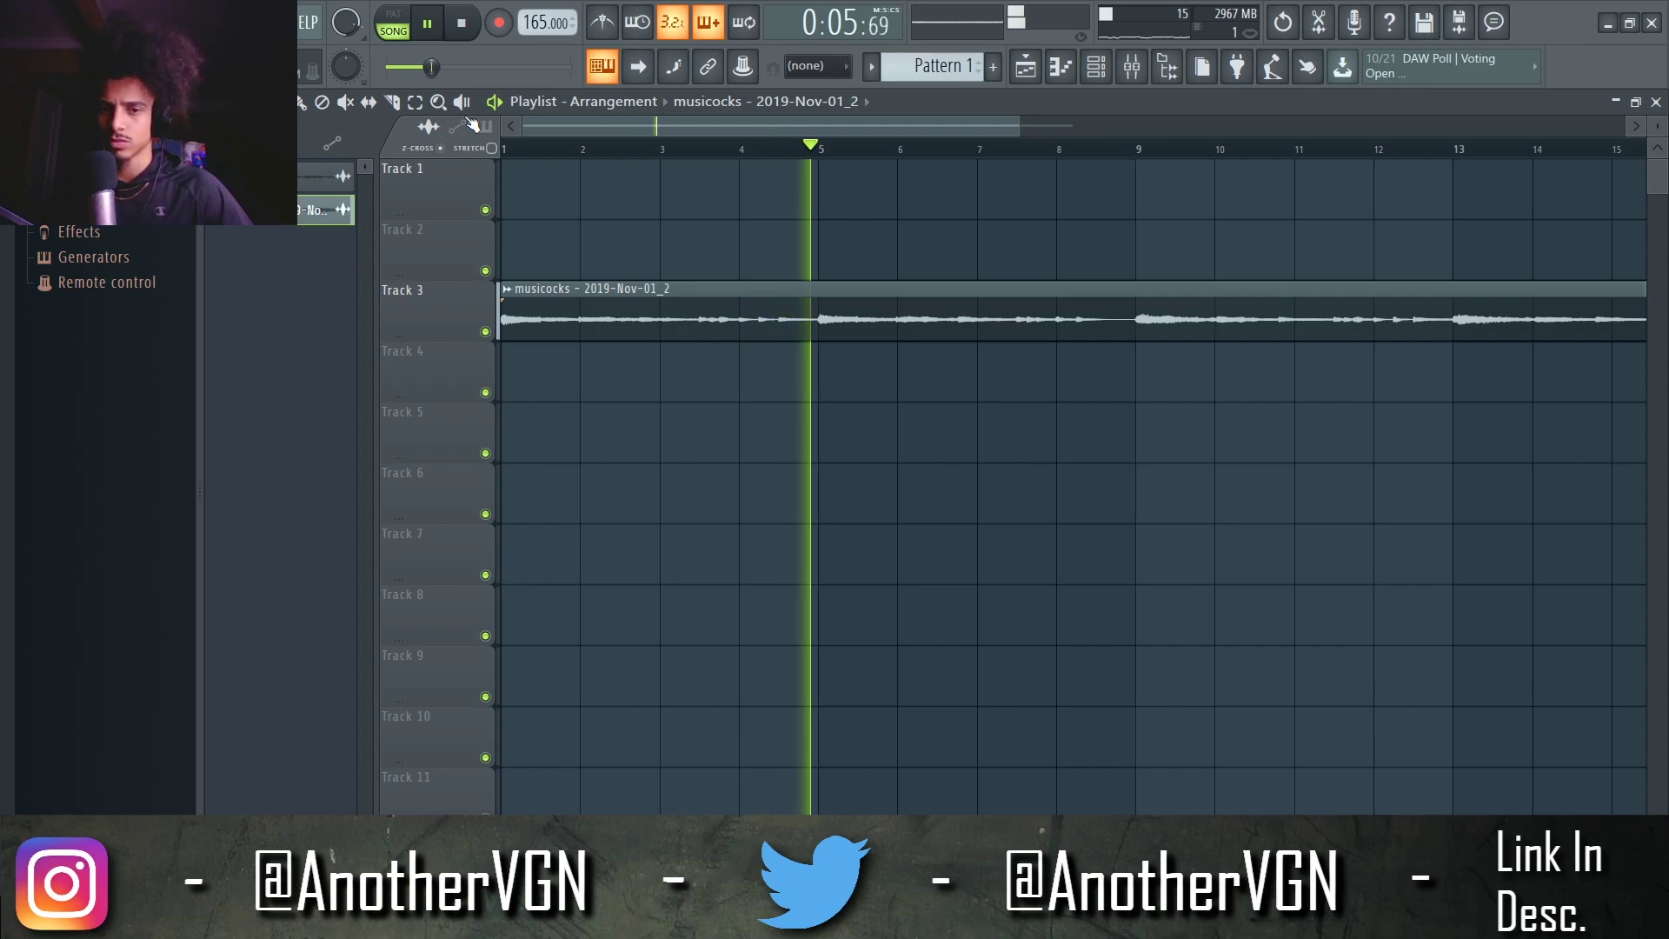
scroll(640, 211, down, 2)
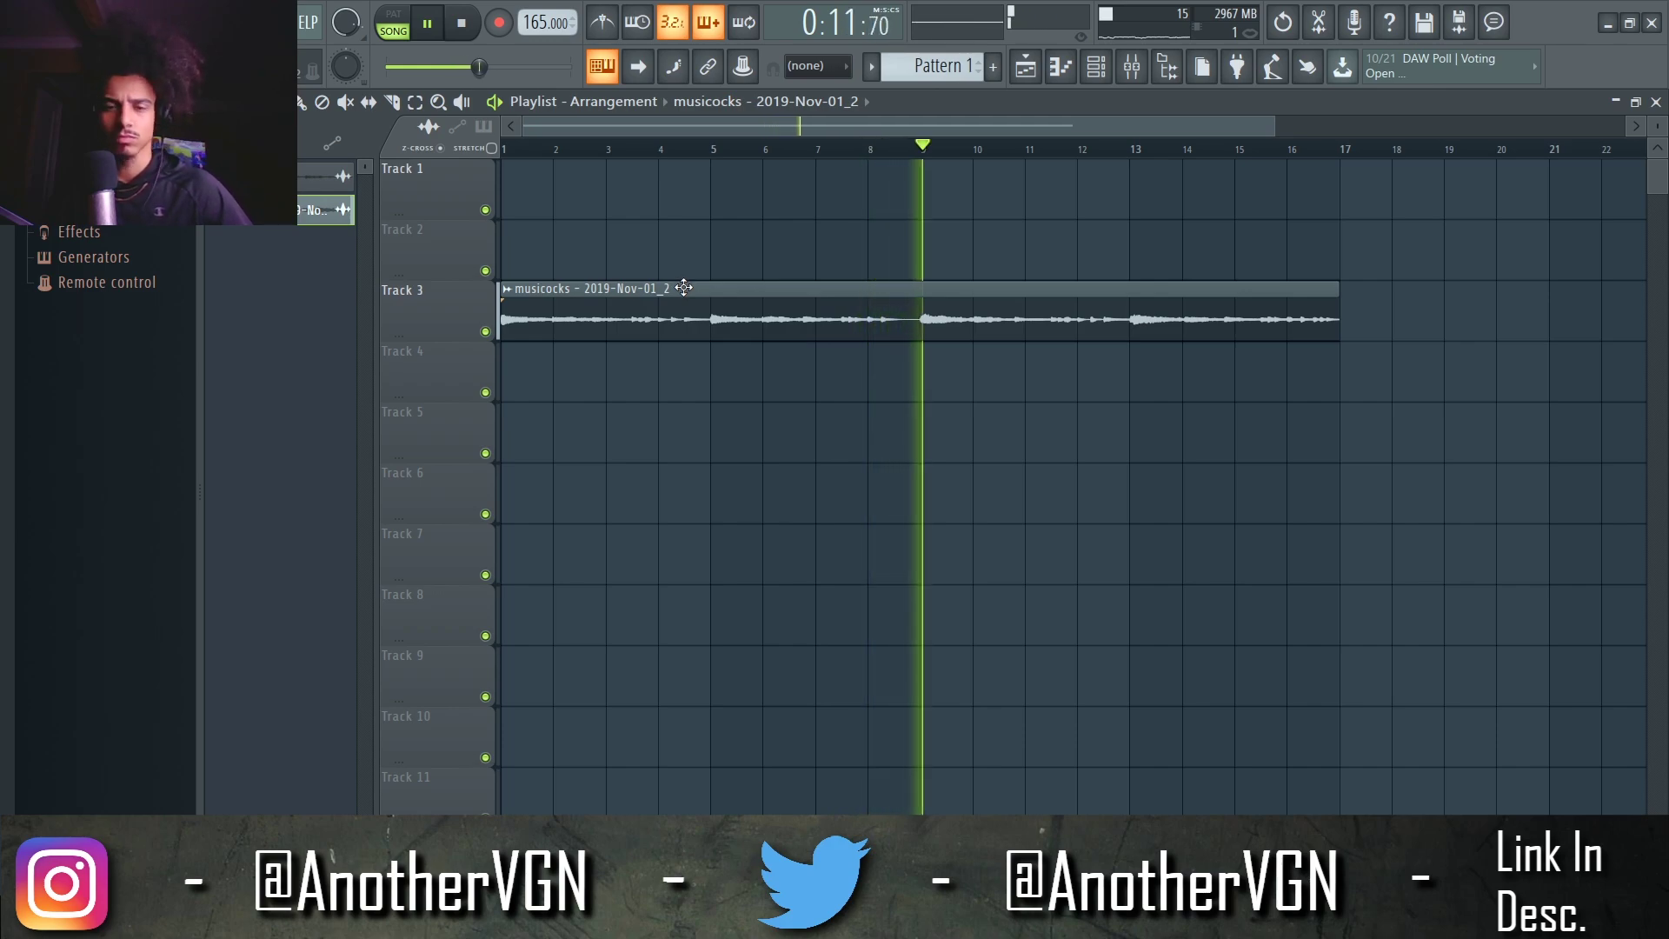
Set the recorded clip's time-stretching mode to Stretch and route it to mixer Insert 4
double_click(667, 321)
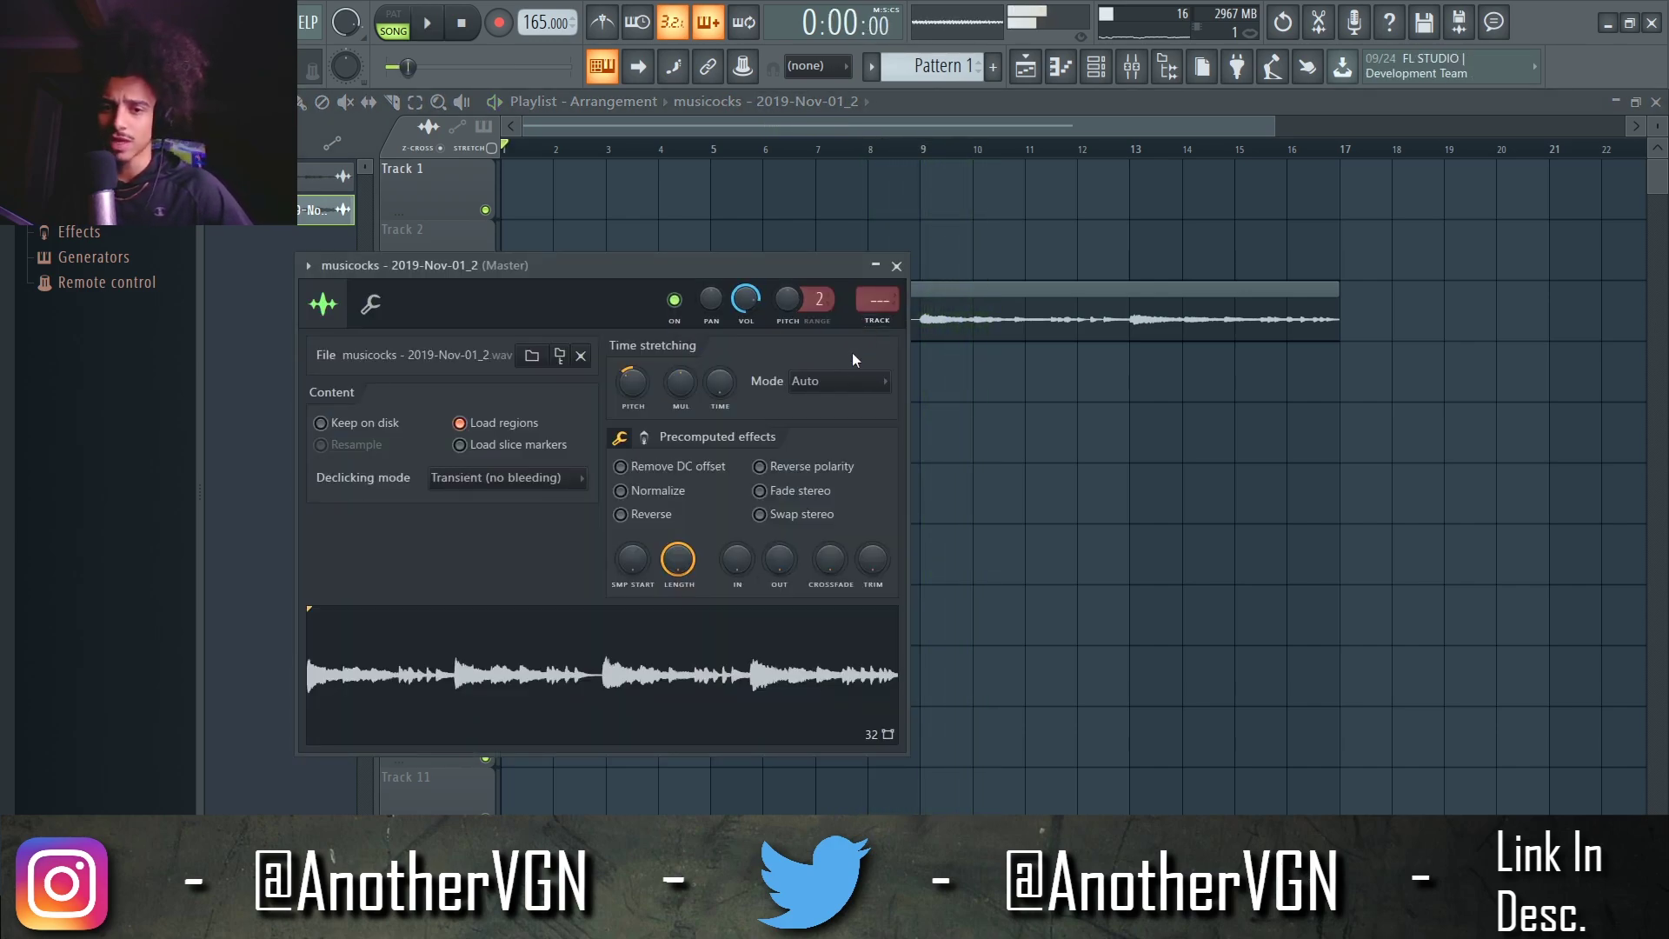
click(832, 426)
click(831, 429)
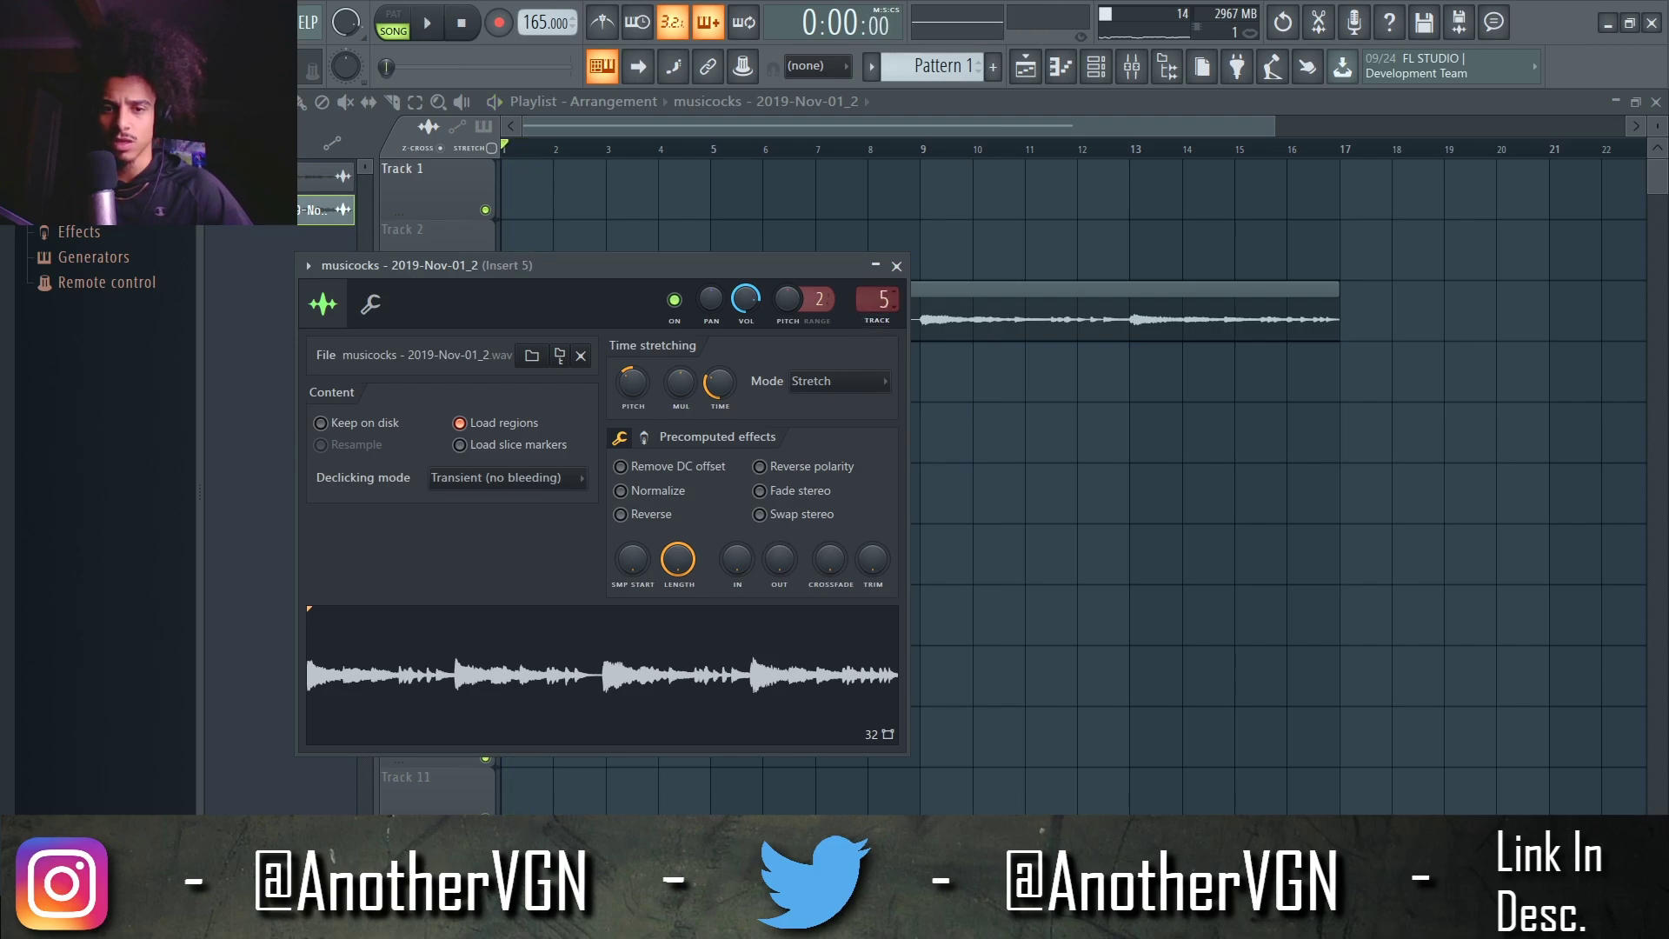
Load Gross Beat into slot 2 of Insert 4, apply the 3rd preset, and play the song in the playlist
click(1132, 69)
click(1469, 199)
click(1234, 162)
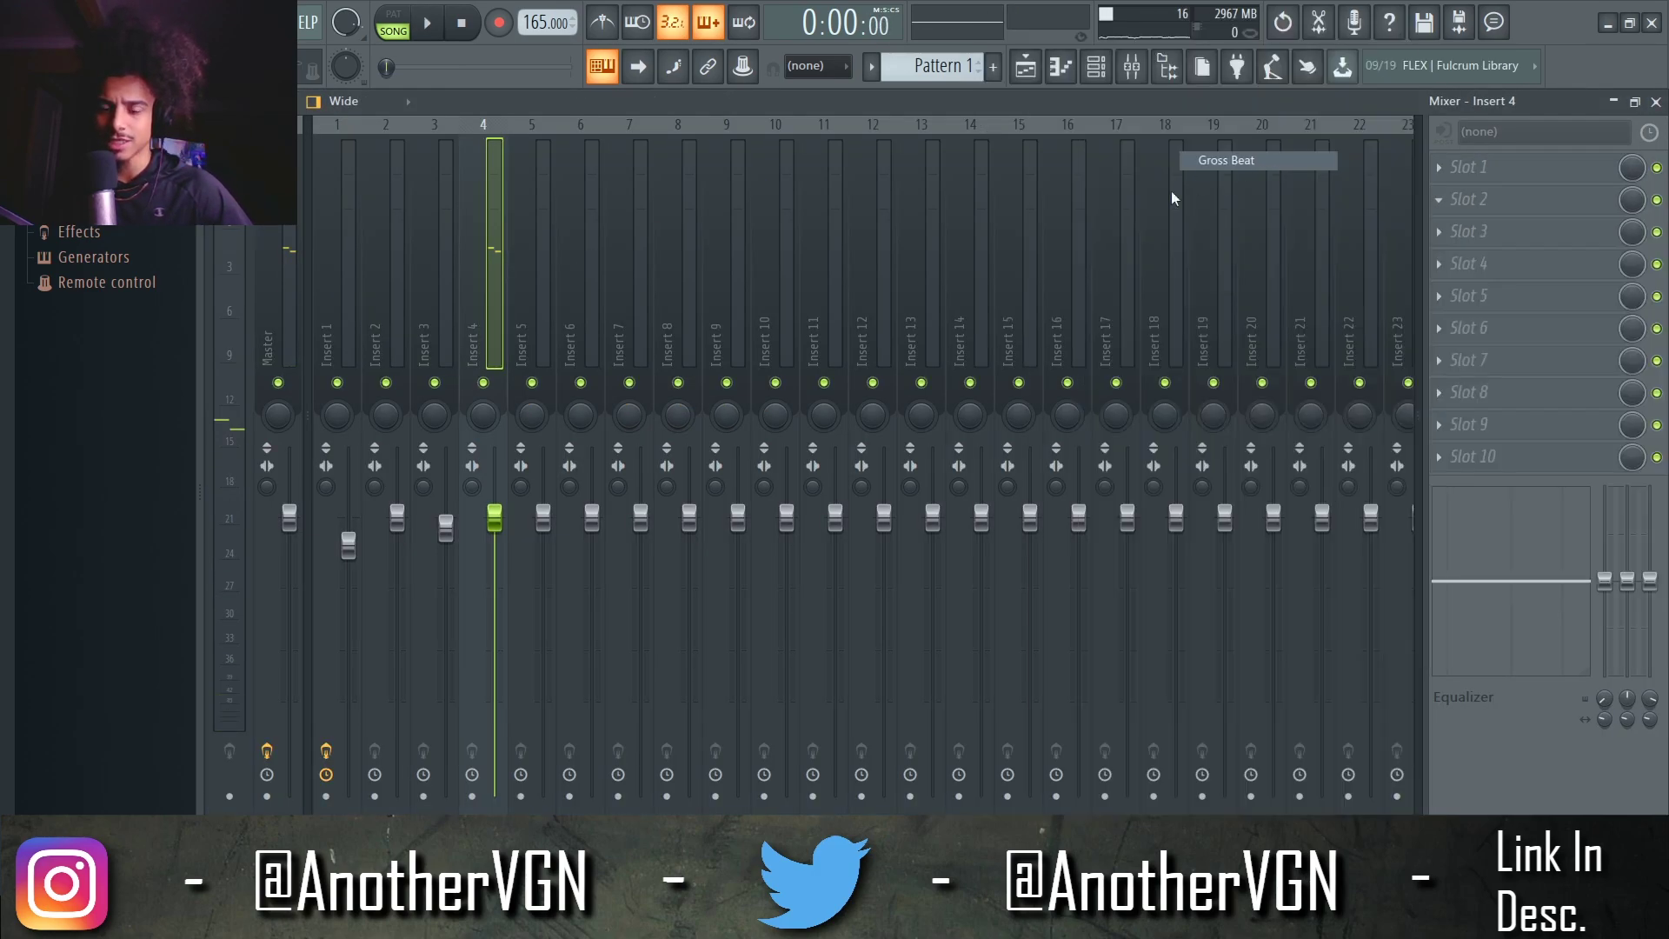
click(1072, 259)
click(1090, 269)
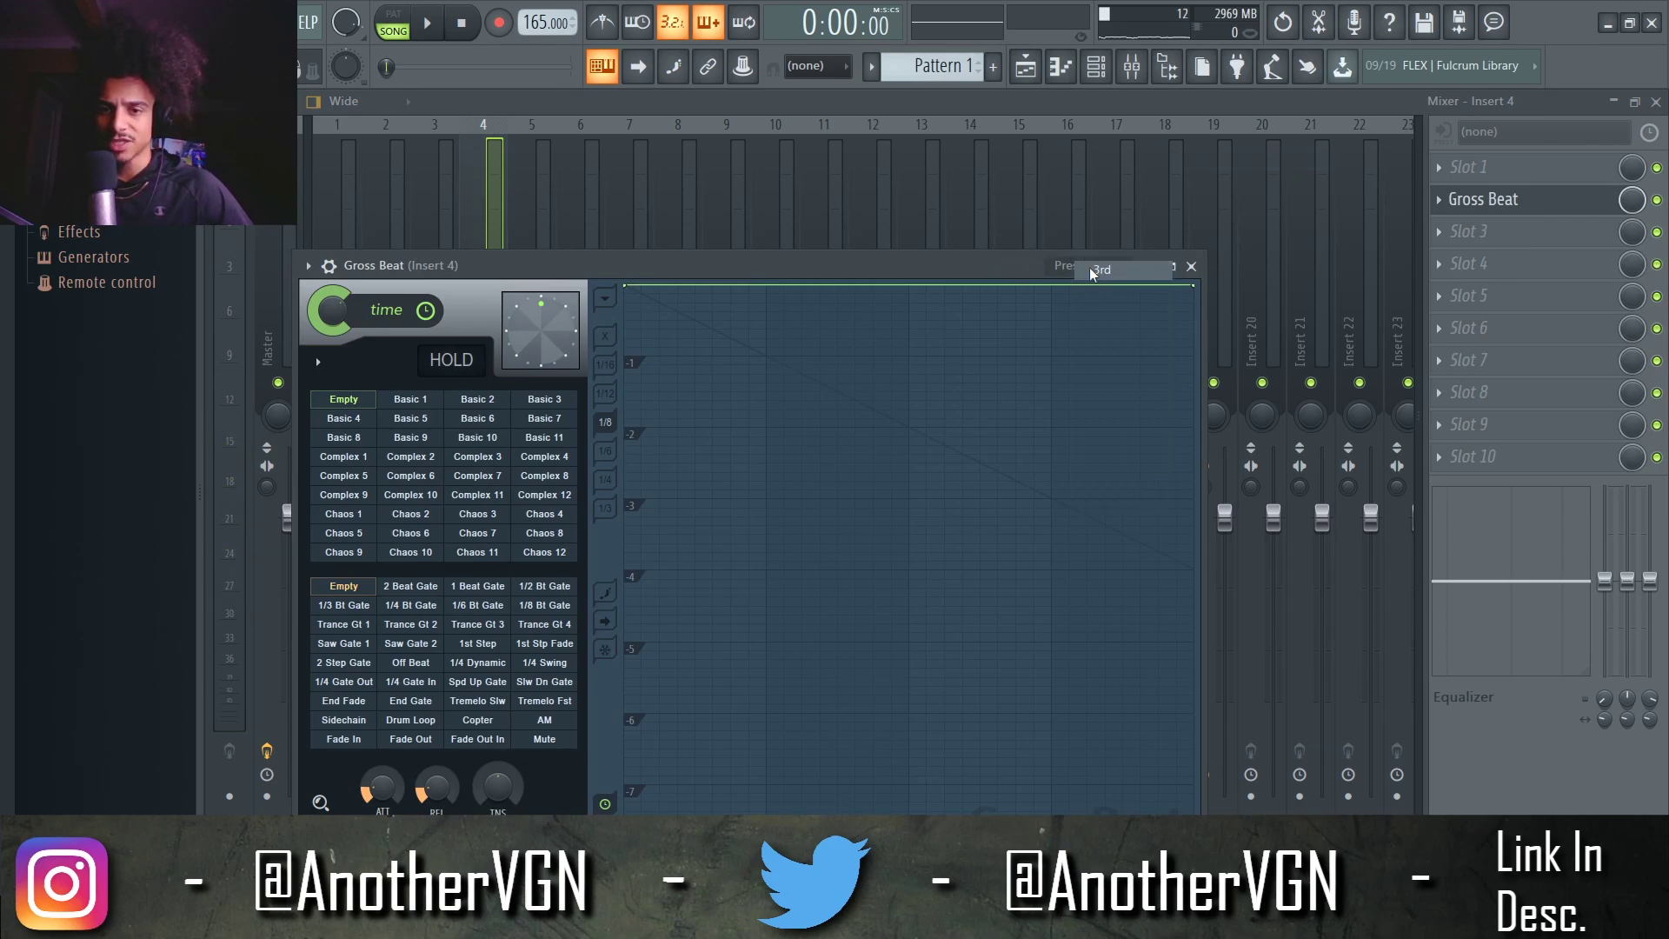
key(space)
click(1026, 66)
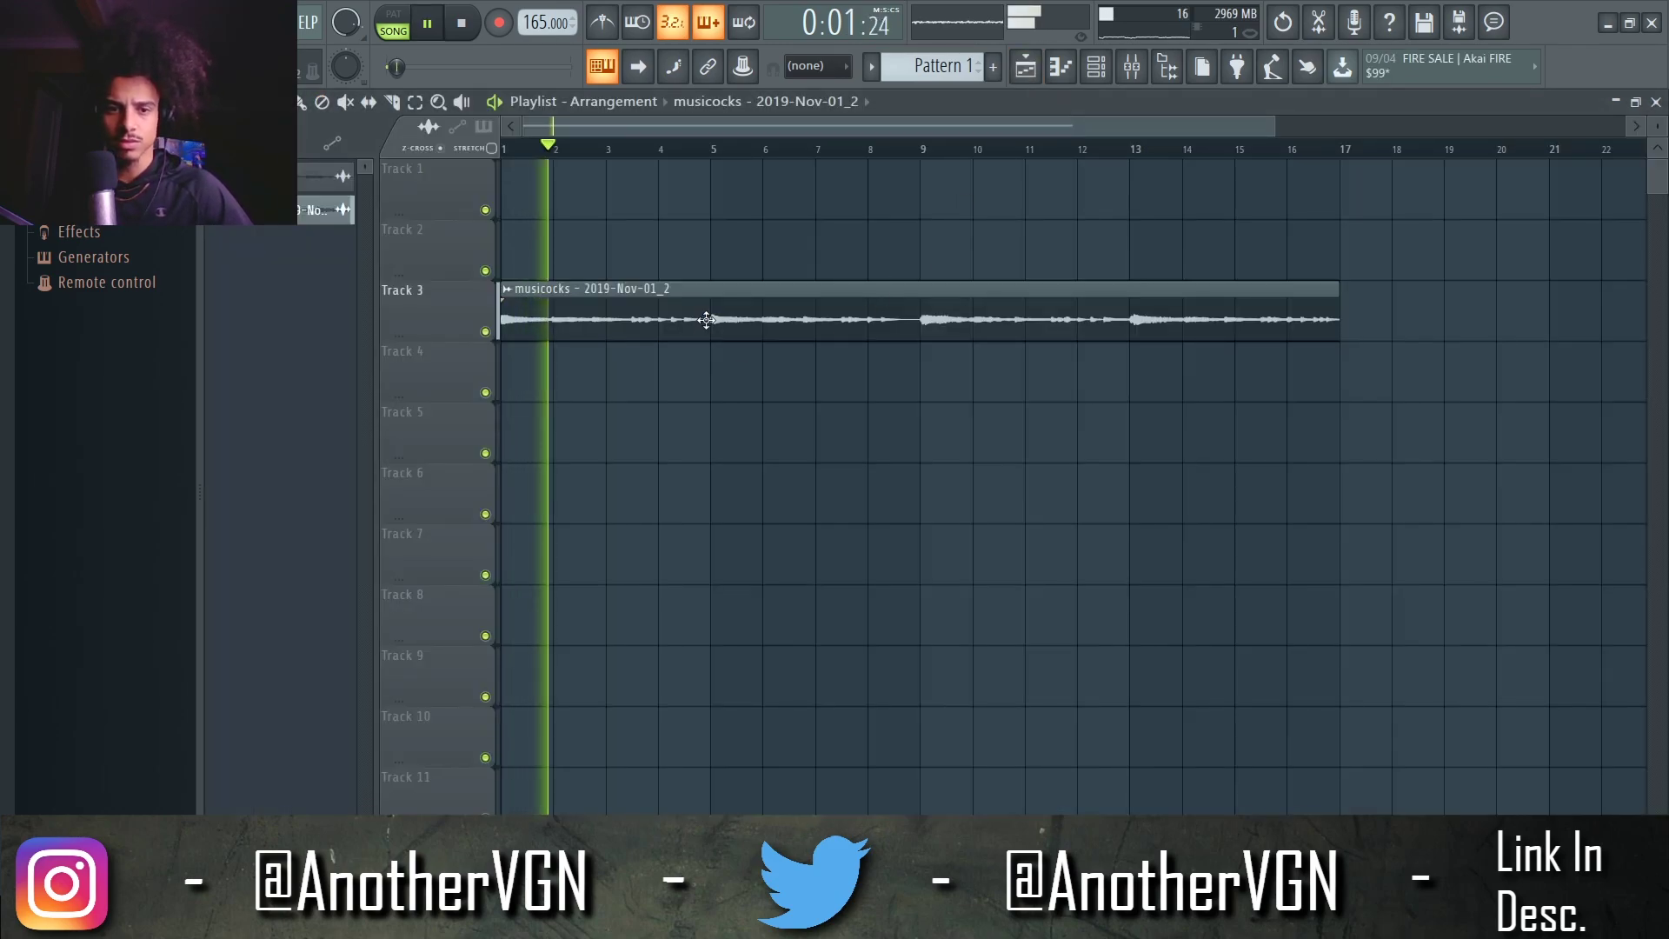
Readjust the recorded clip's time-stretching pitch and play the song from the start
double_click(705, 320)
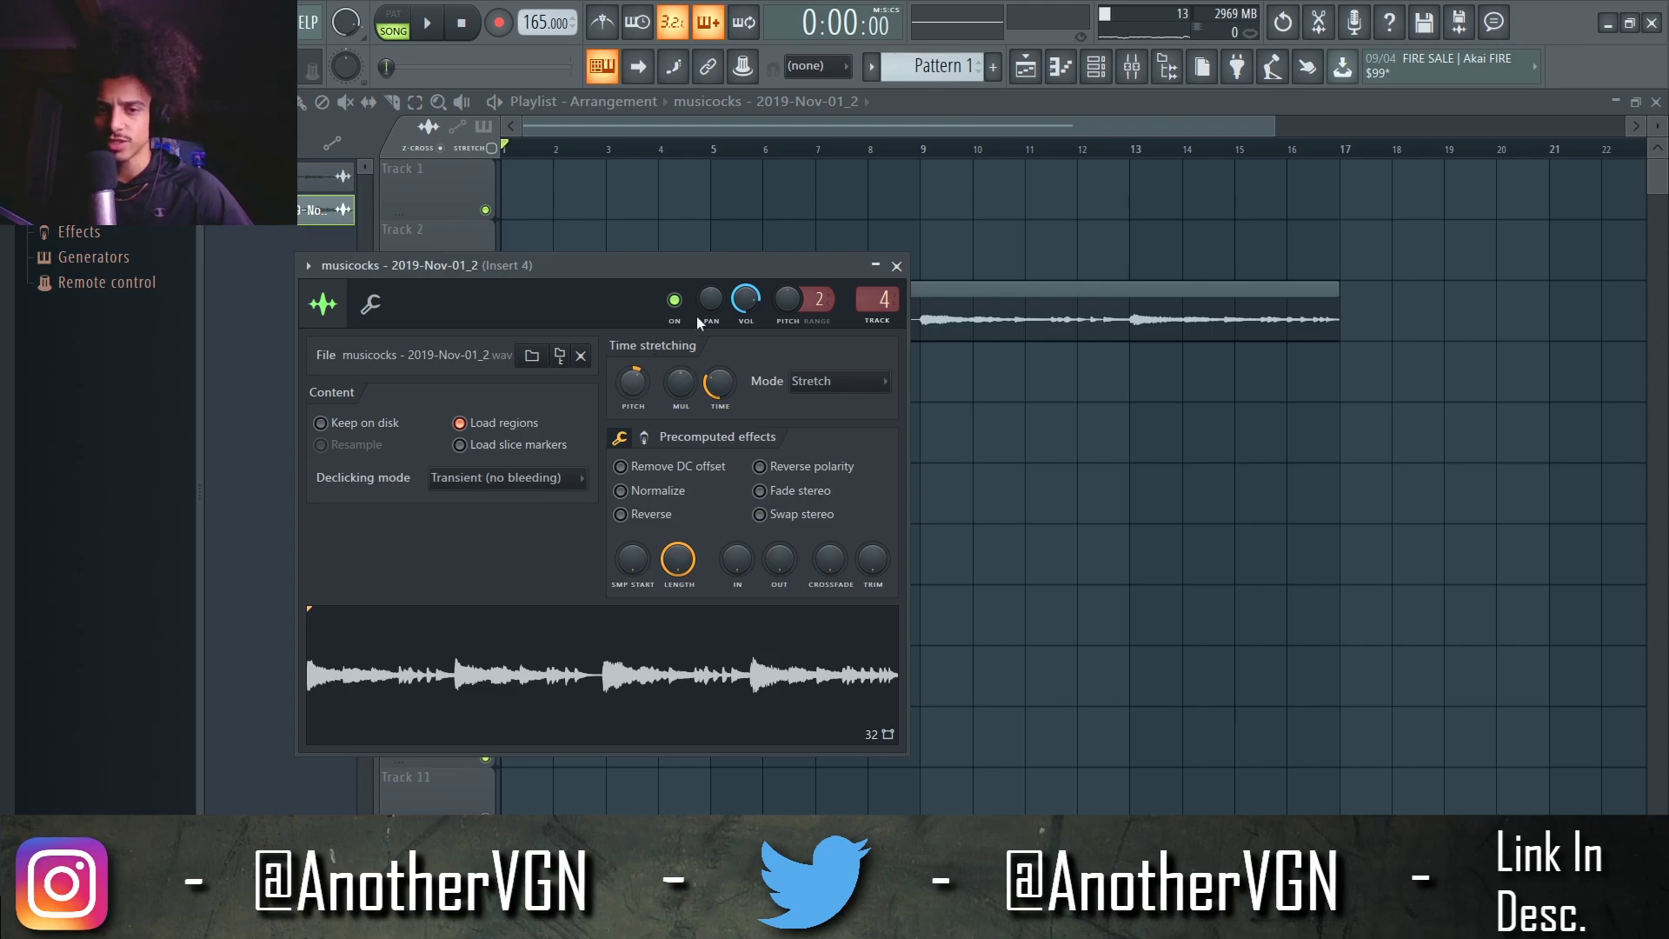
click(896, 265)
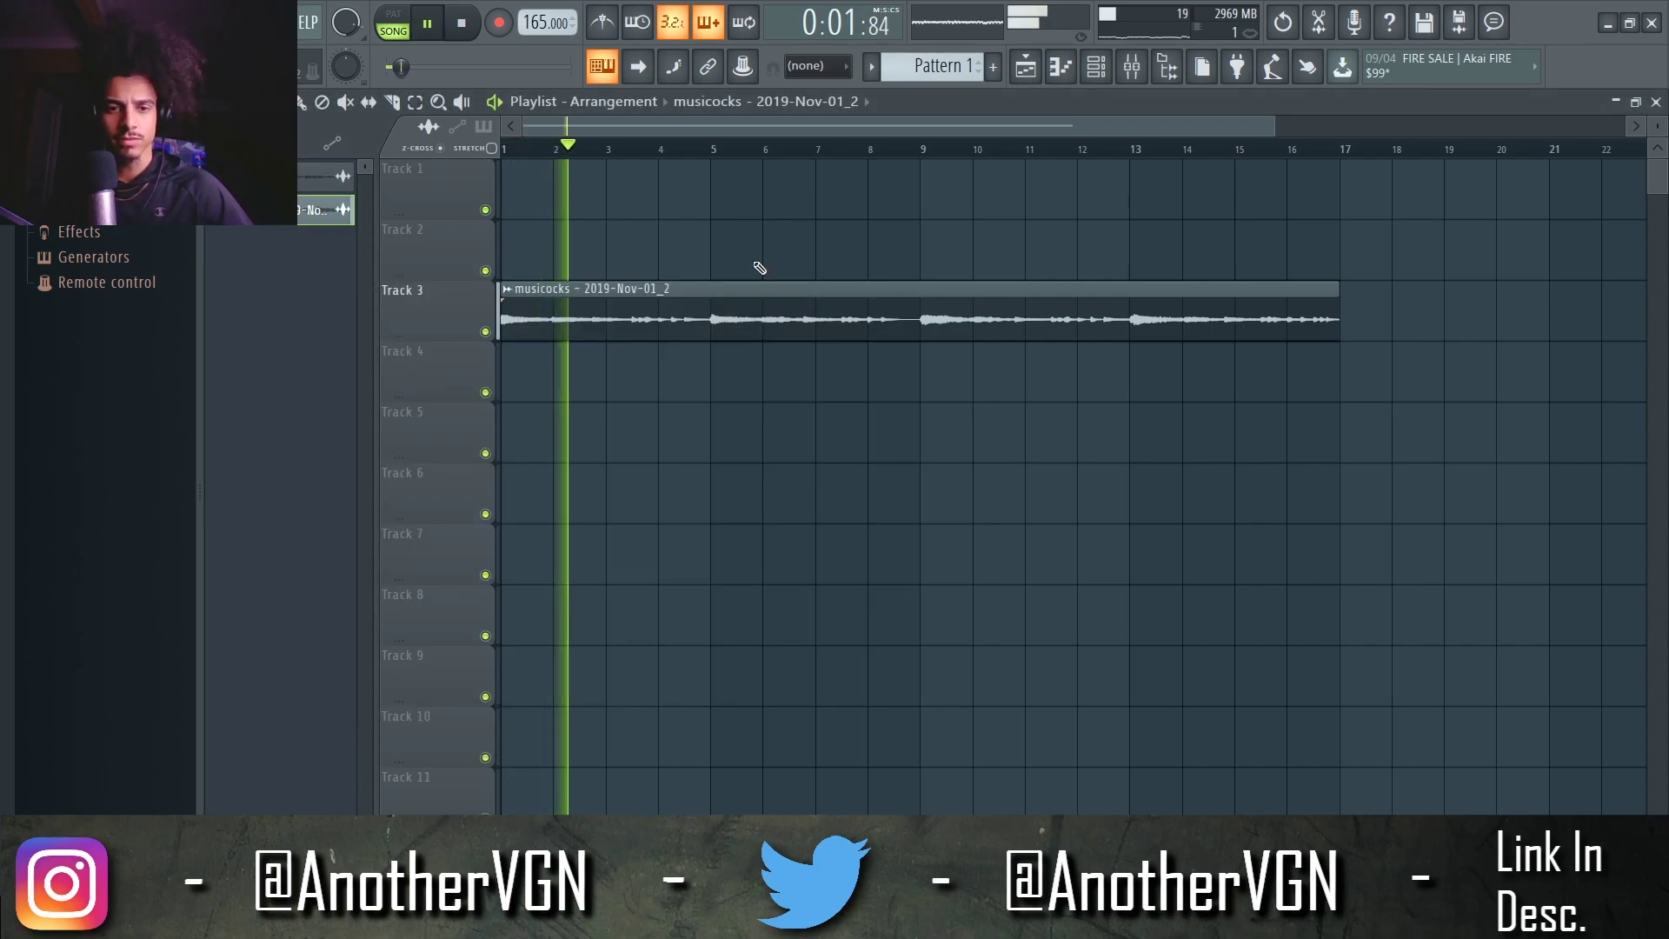
ctrl+scroll(612, 213, up, 2)
drag(645, 127, 566, 122)
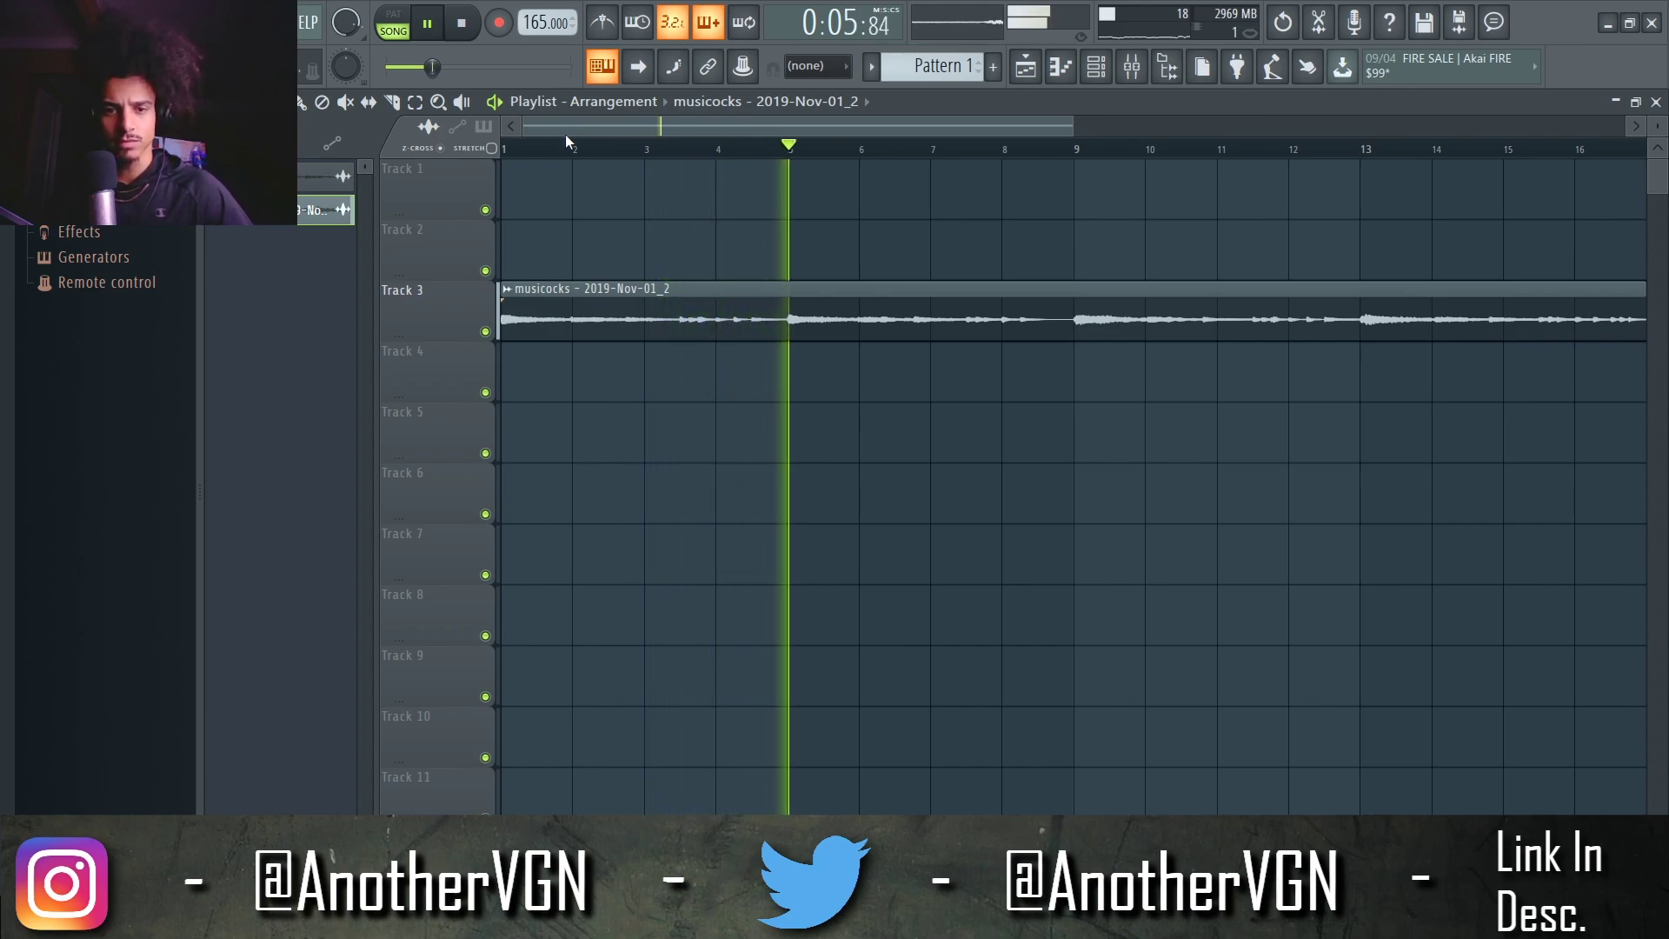
Switch Gross Beat on Insert 4 to the Momentary preset, choose 1/2 Speed, and play the song in the playlist
click(1130, 66)
key(space)
click(1461, 207)
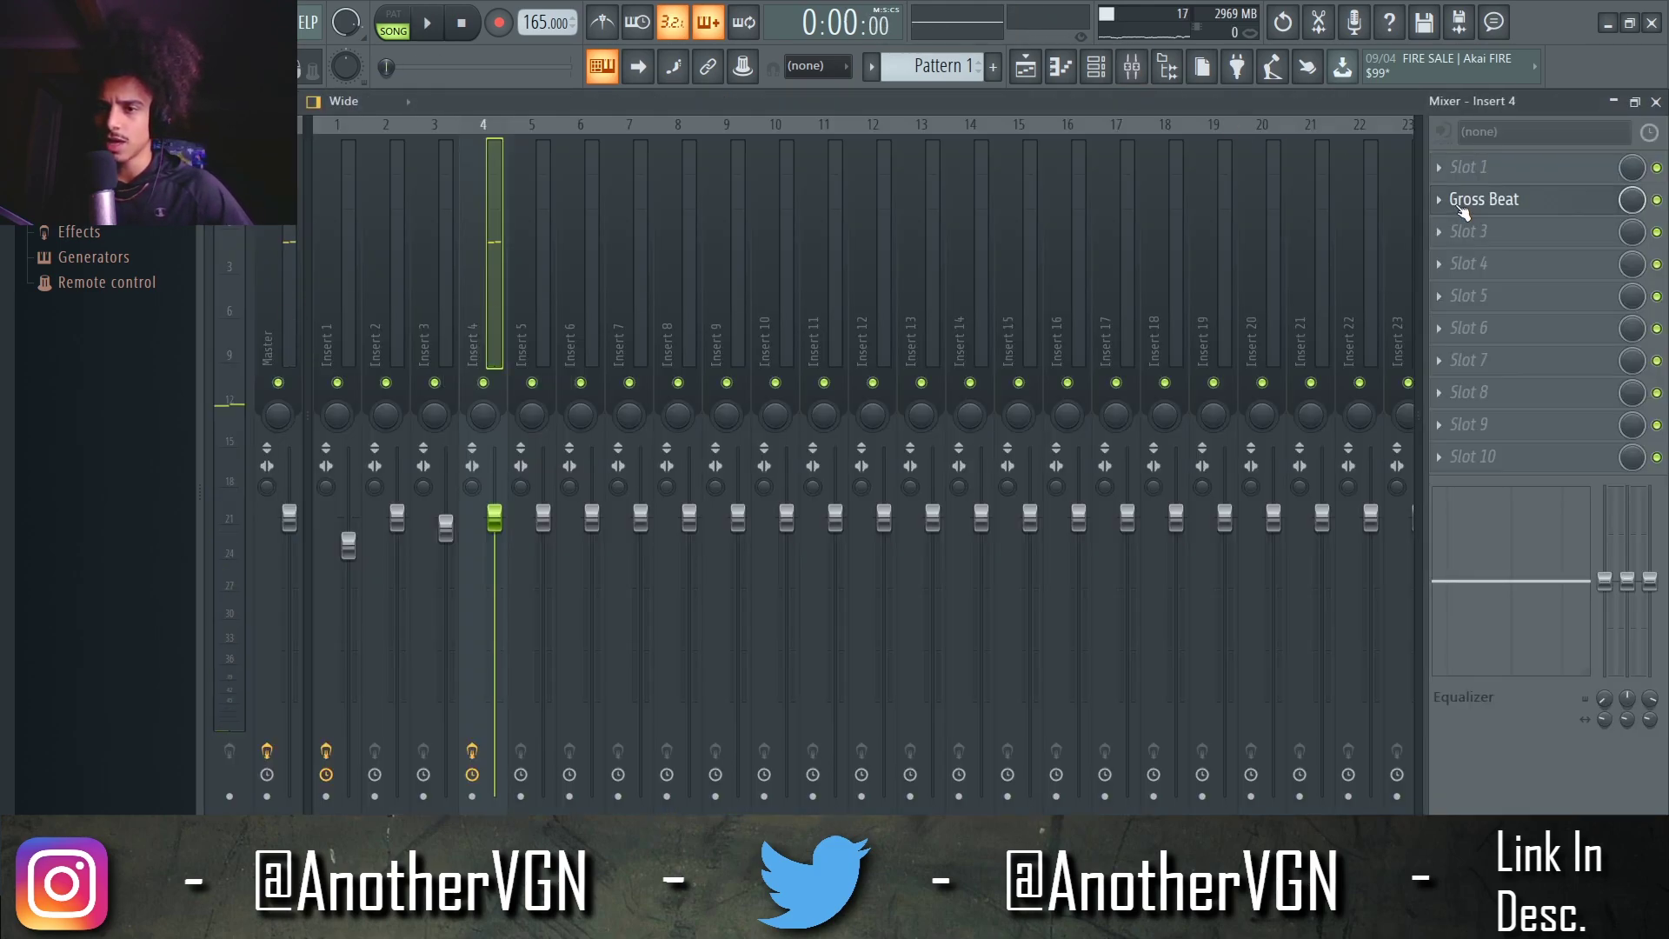
click(1066, 268)
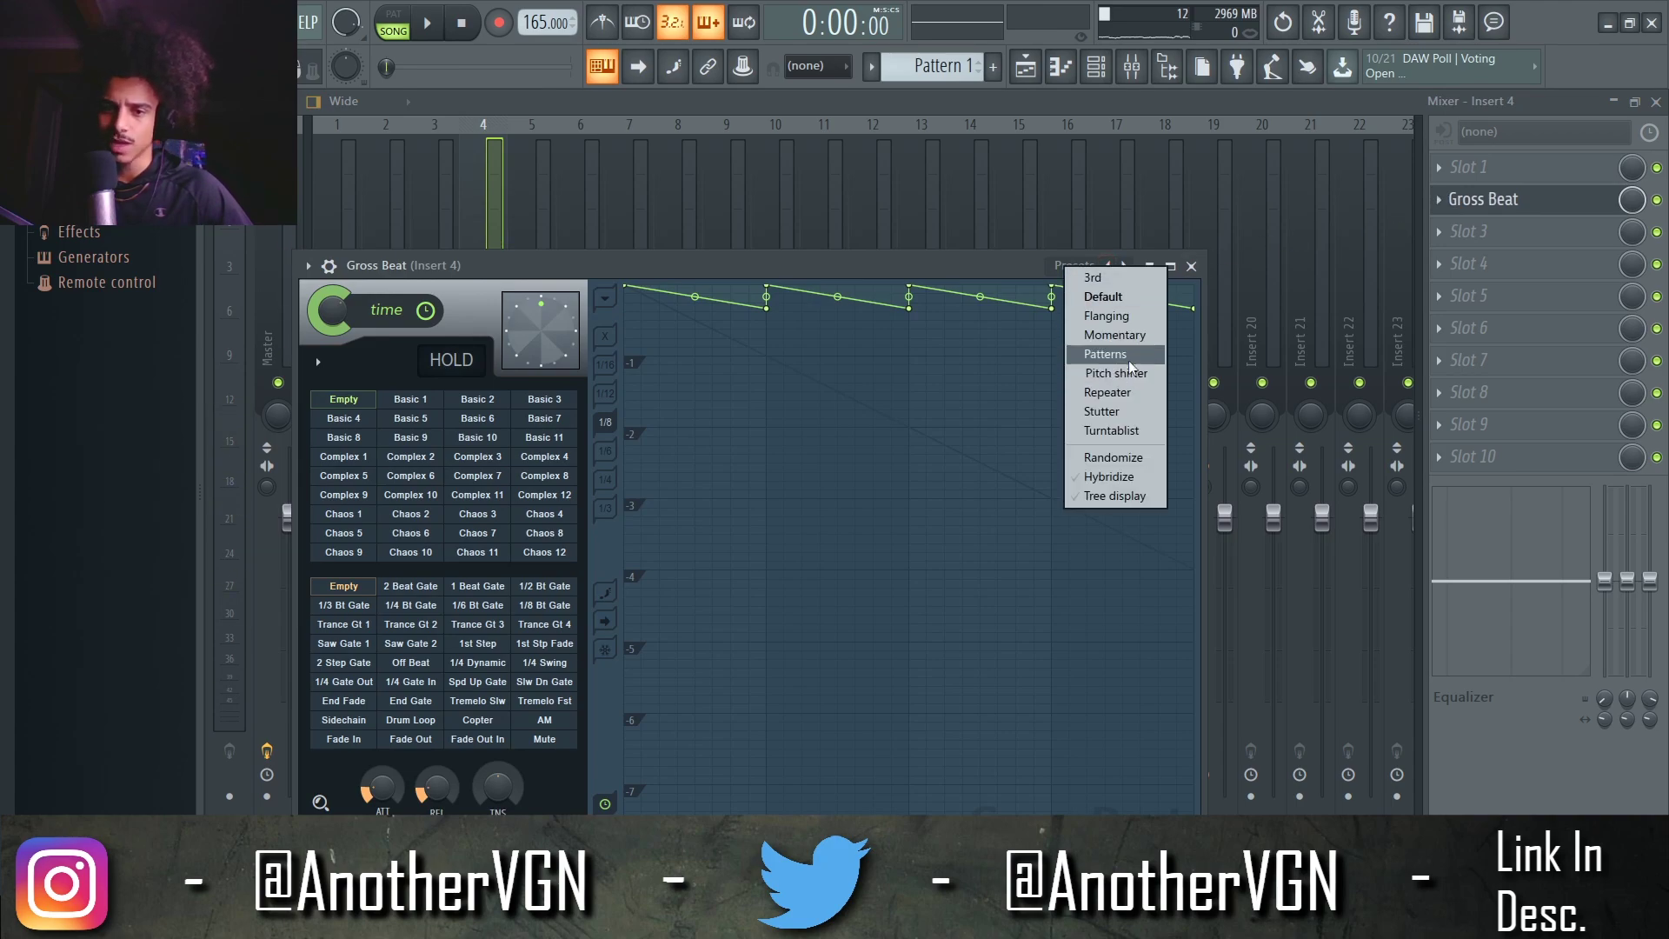
click(1097, 373)
click(478, 533)
key(space)
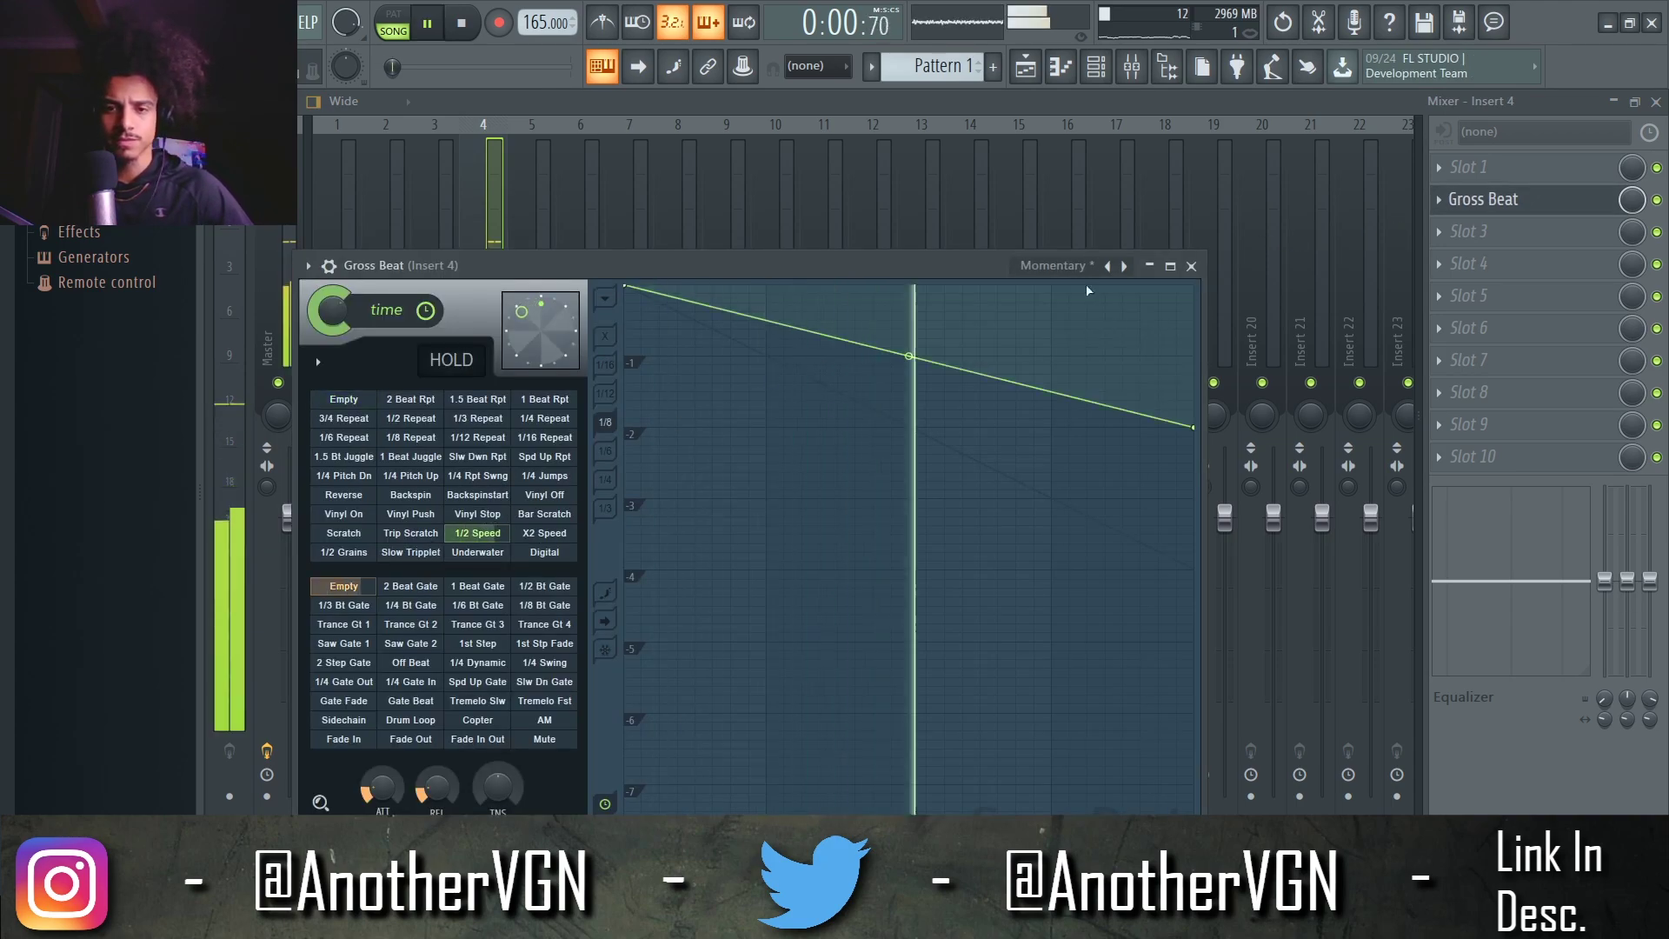
click(1191, 266)
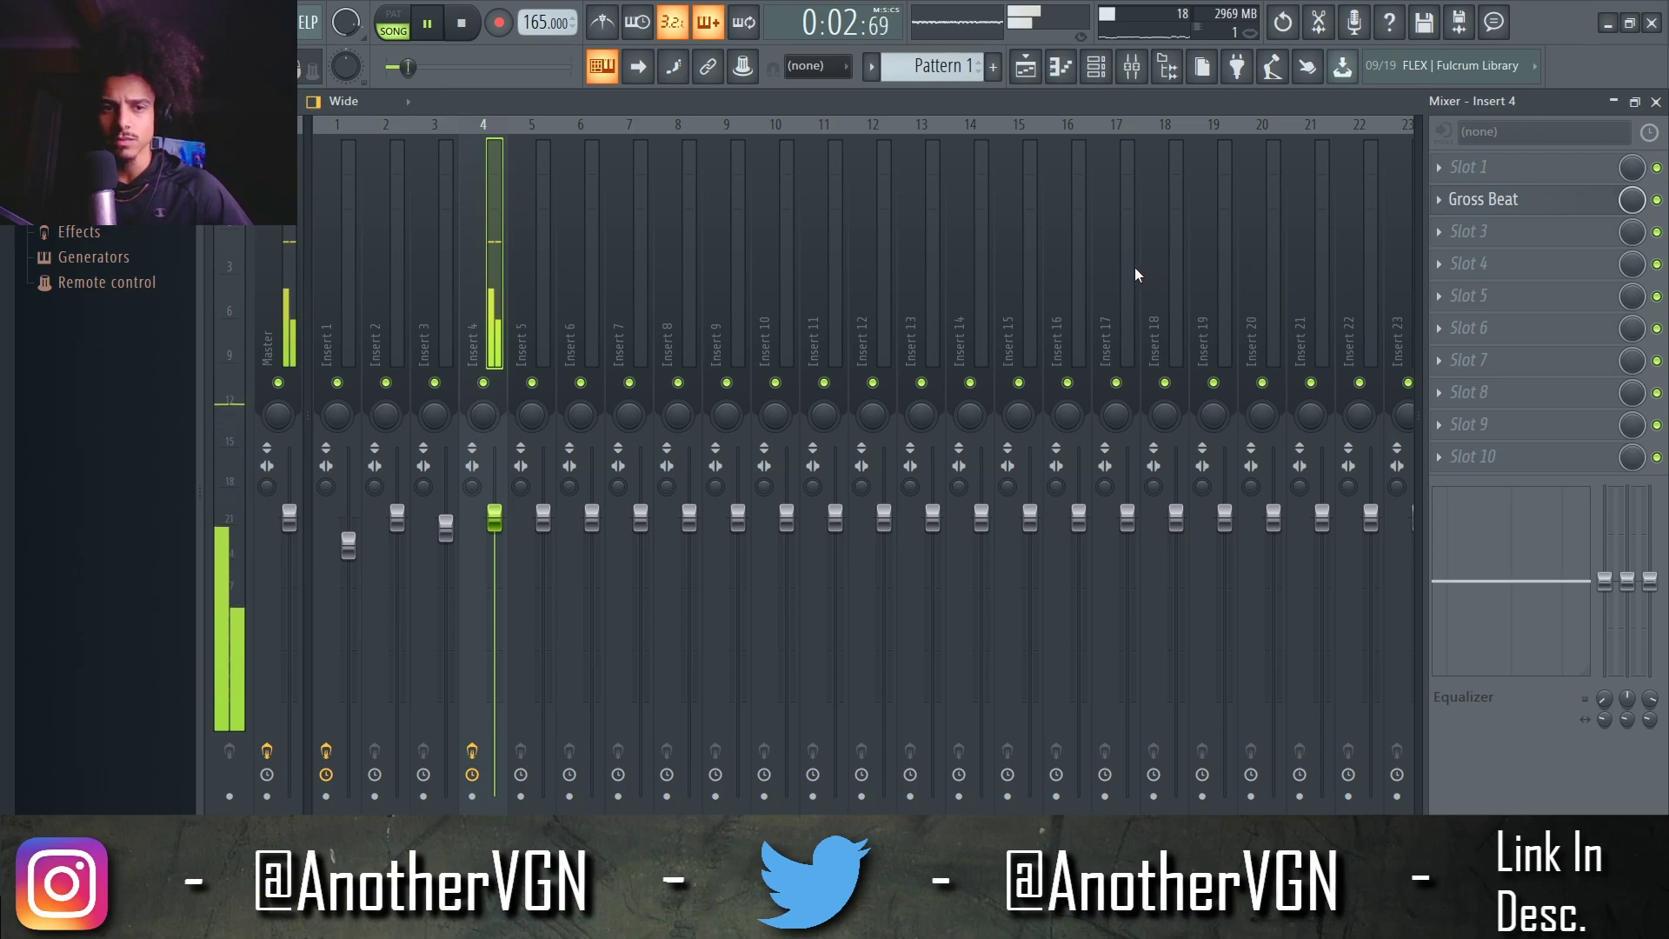
click(1026, 66)
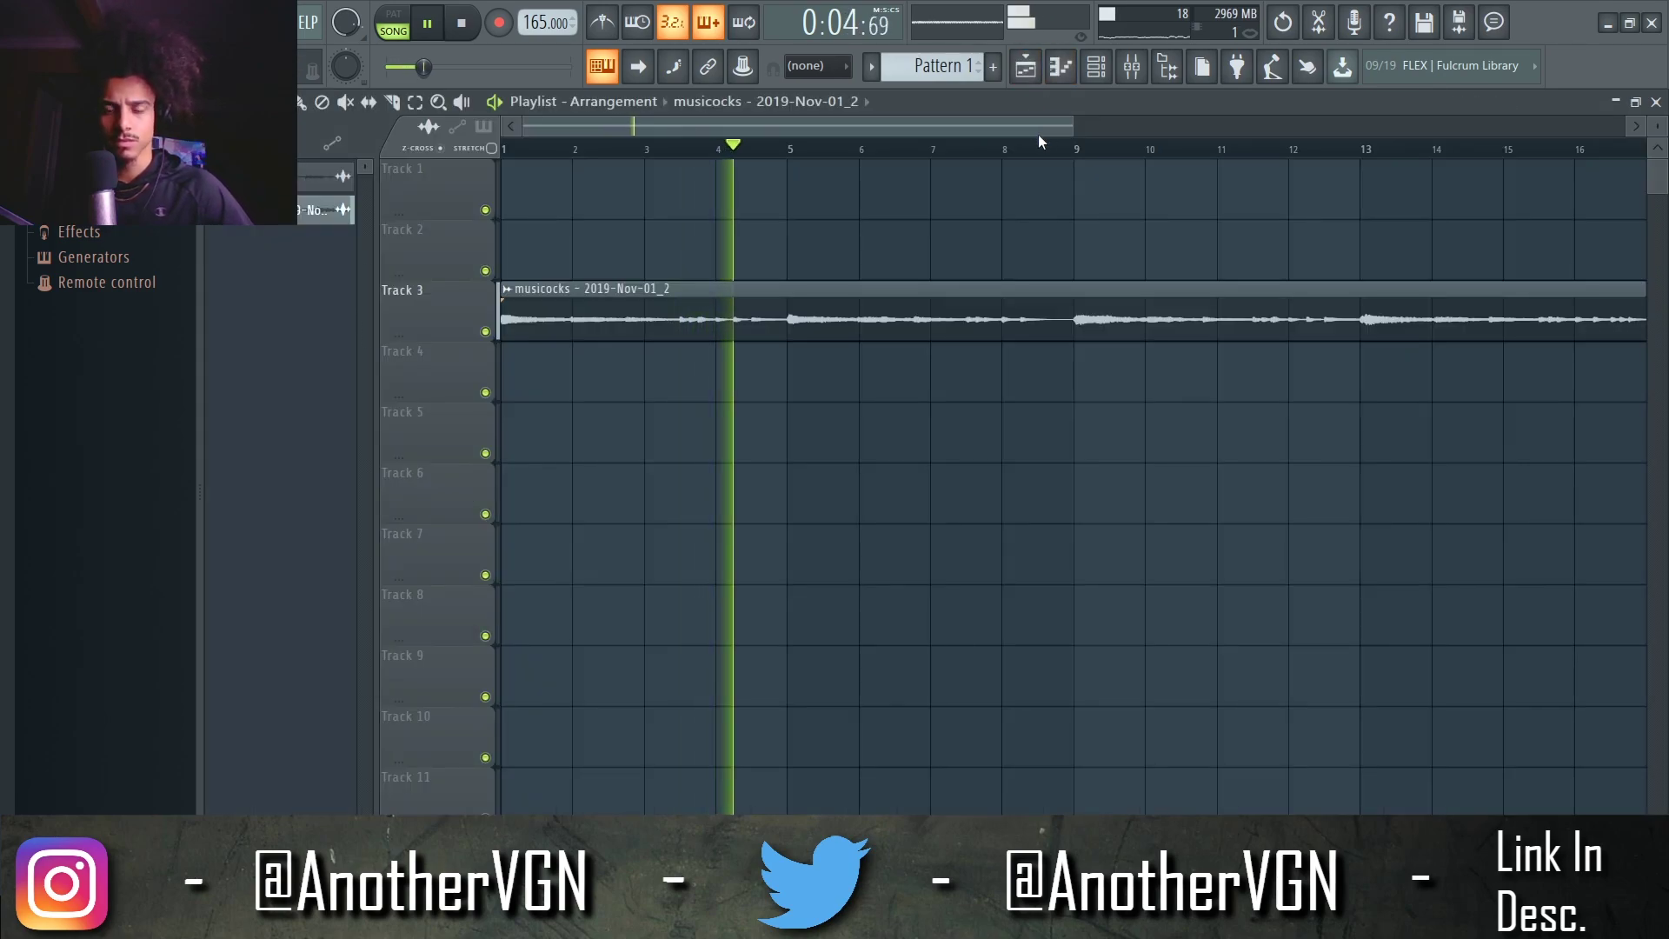
Load Fruity Parametric EQ 2 into slot 3 of Insert 4, cut the lows with band 1, and lower band 2 slightly during playback
scroll(1069, 402, down, 1)
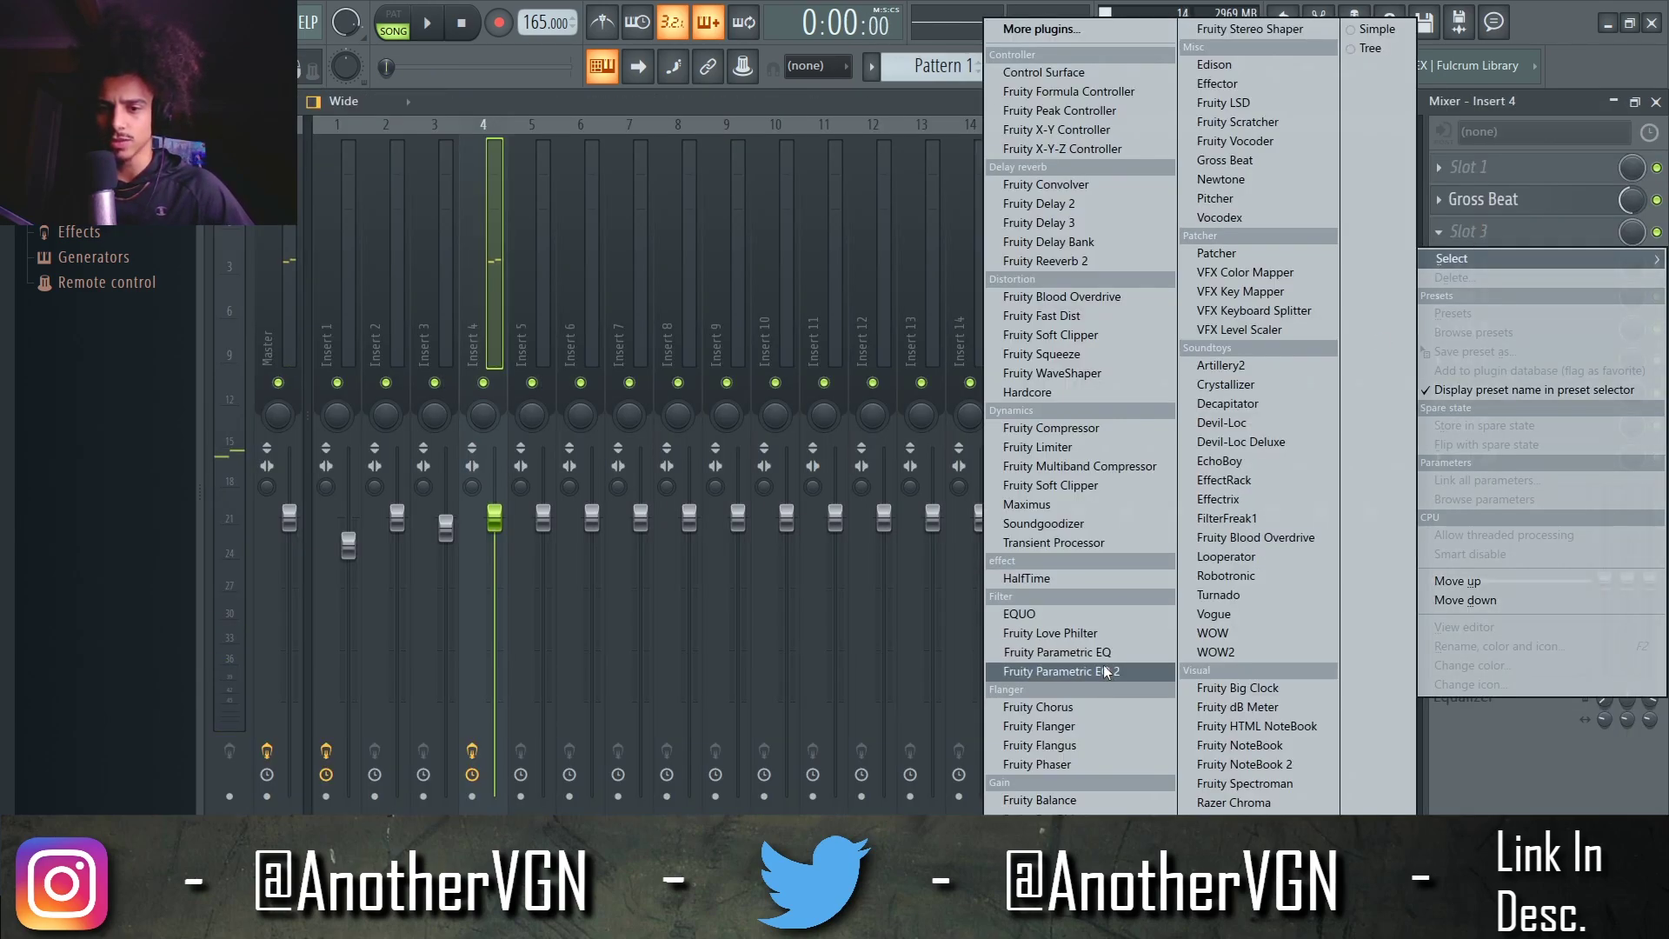
click(1103, 671)
key(space)
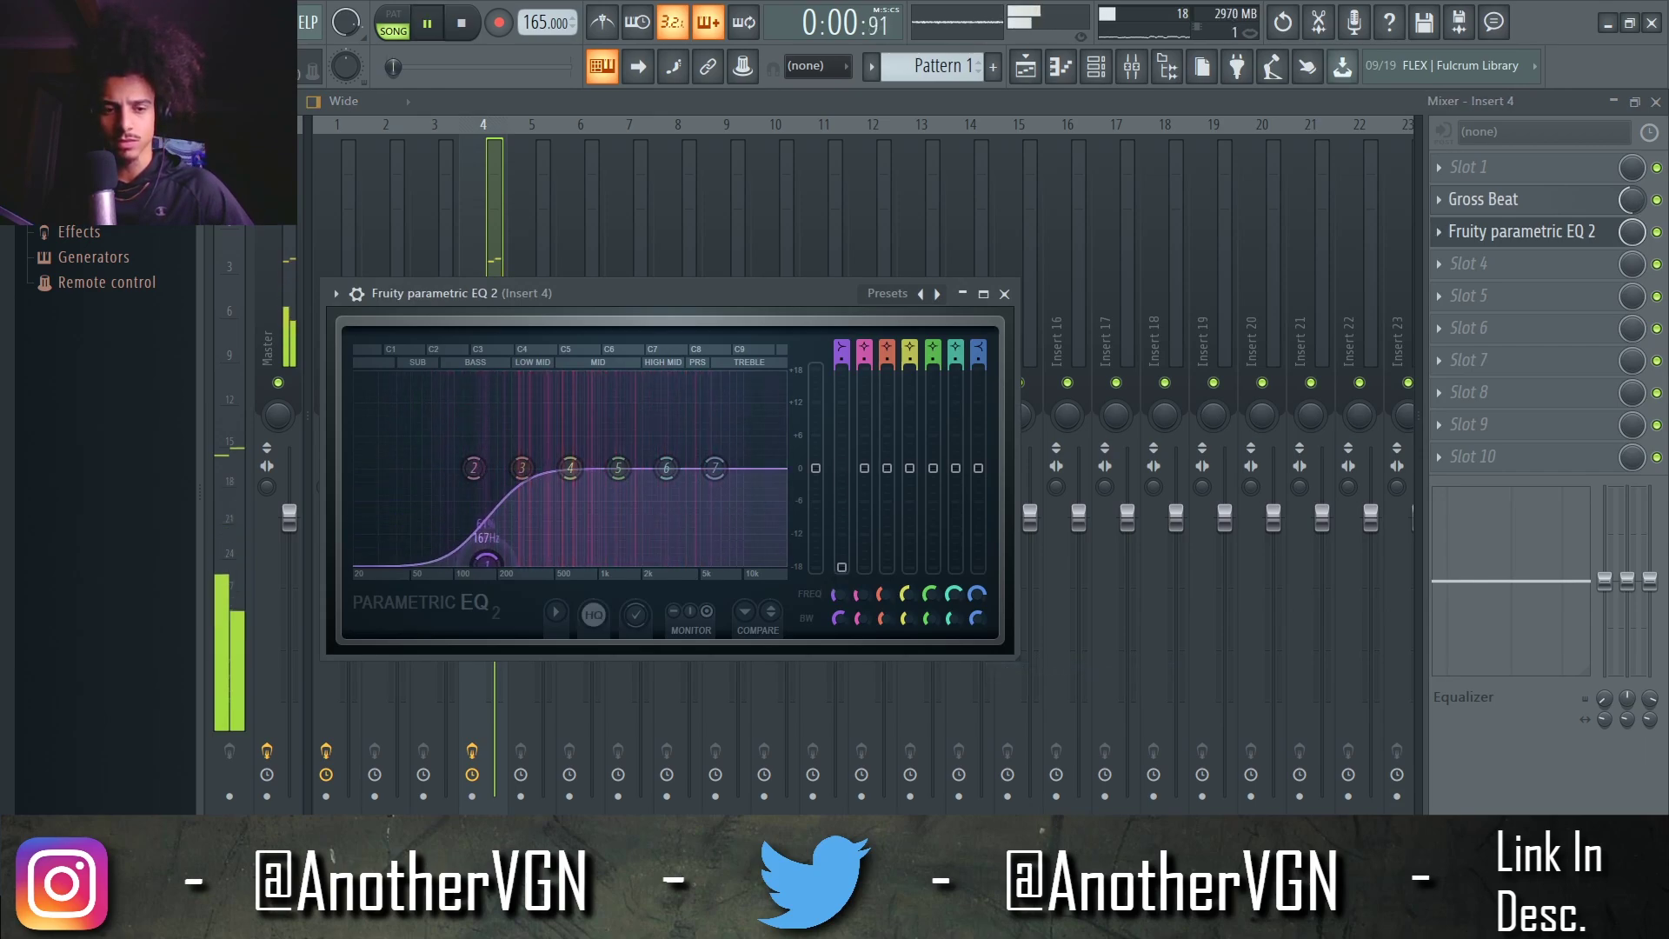
drag(473, 468, 472, 482)
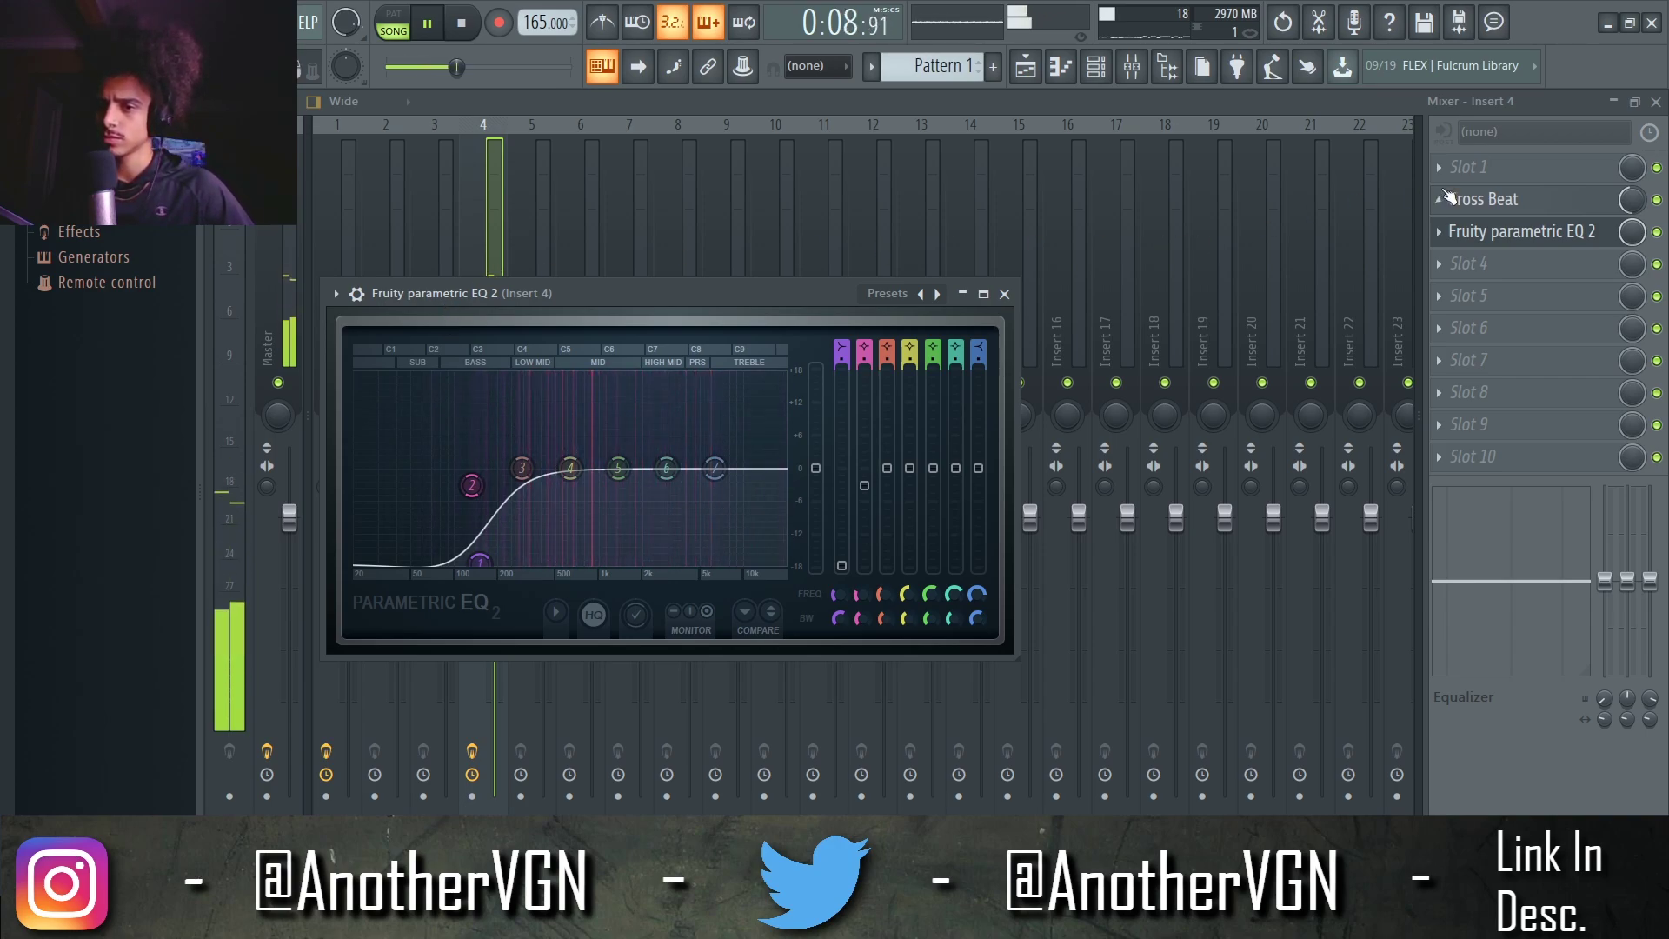
Open the full list of effect plugins for slot 2 of Insert 4 and browse it
click(1436, 200)
mouse_move(1447, 228)
click(1073, 28)
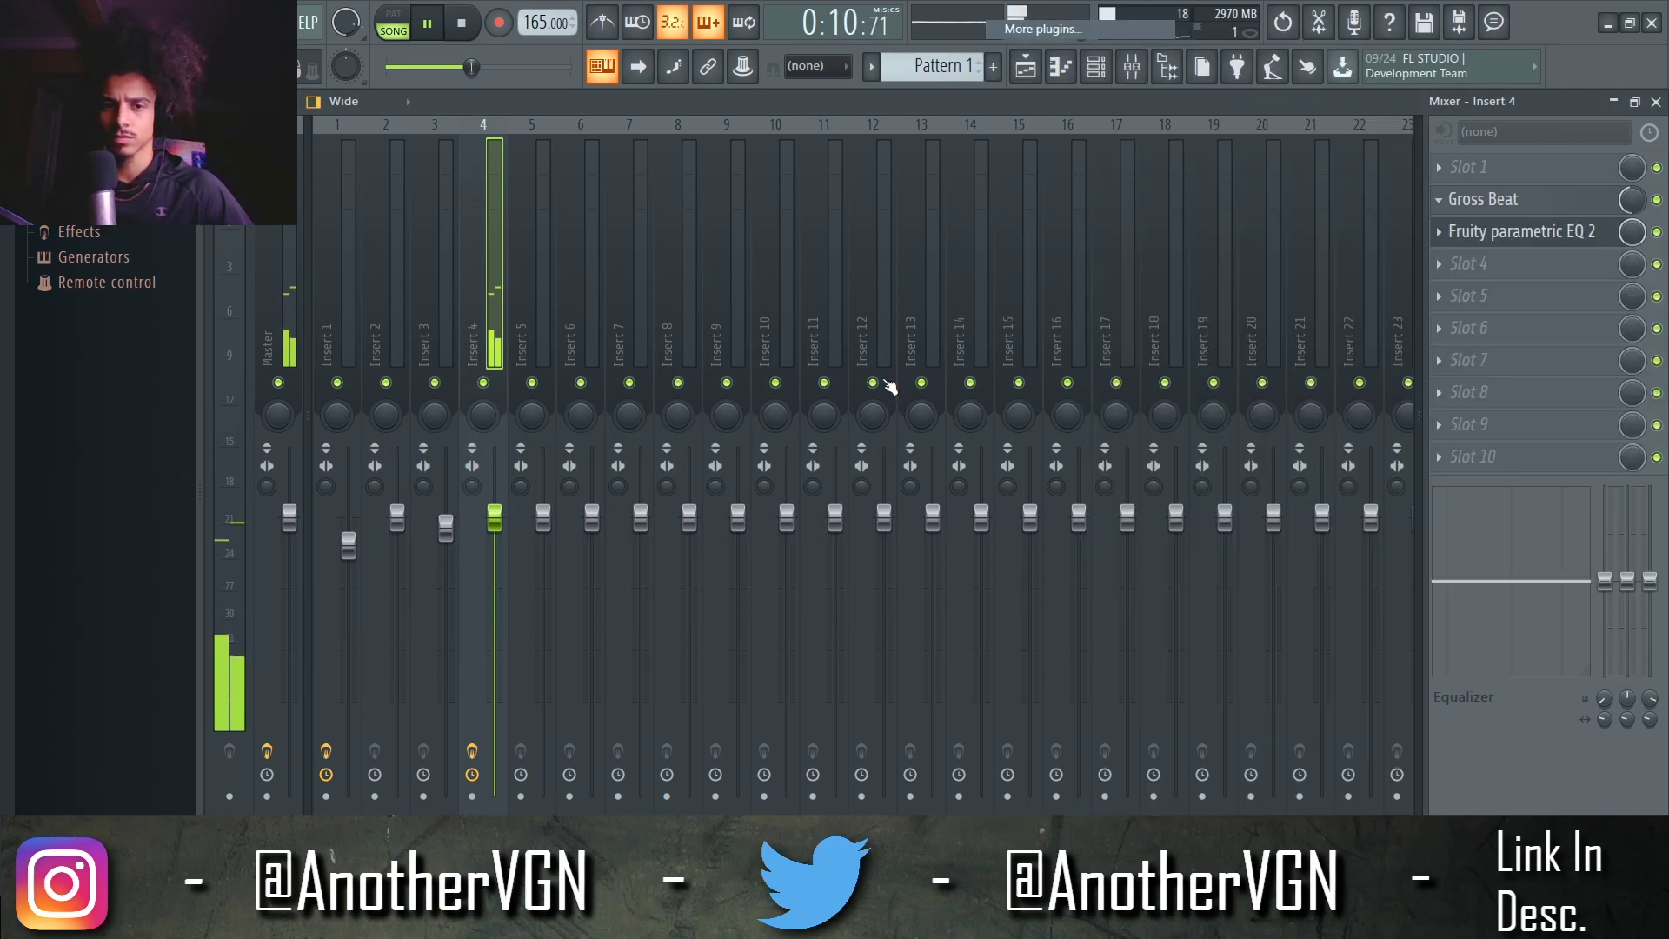
scroll(830, 435, down, 15)
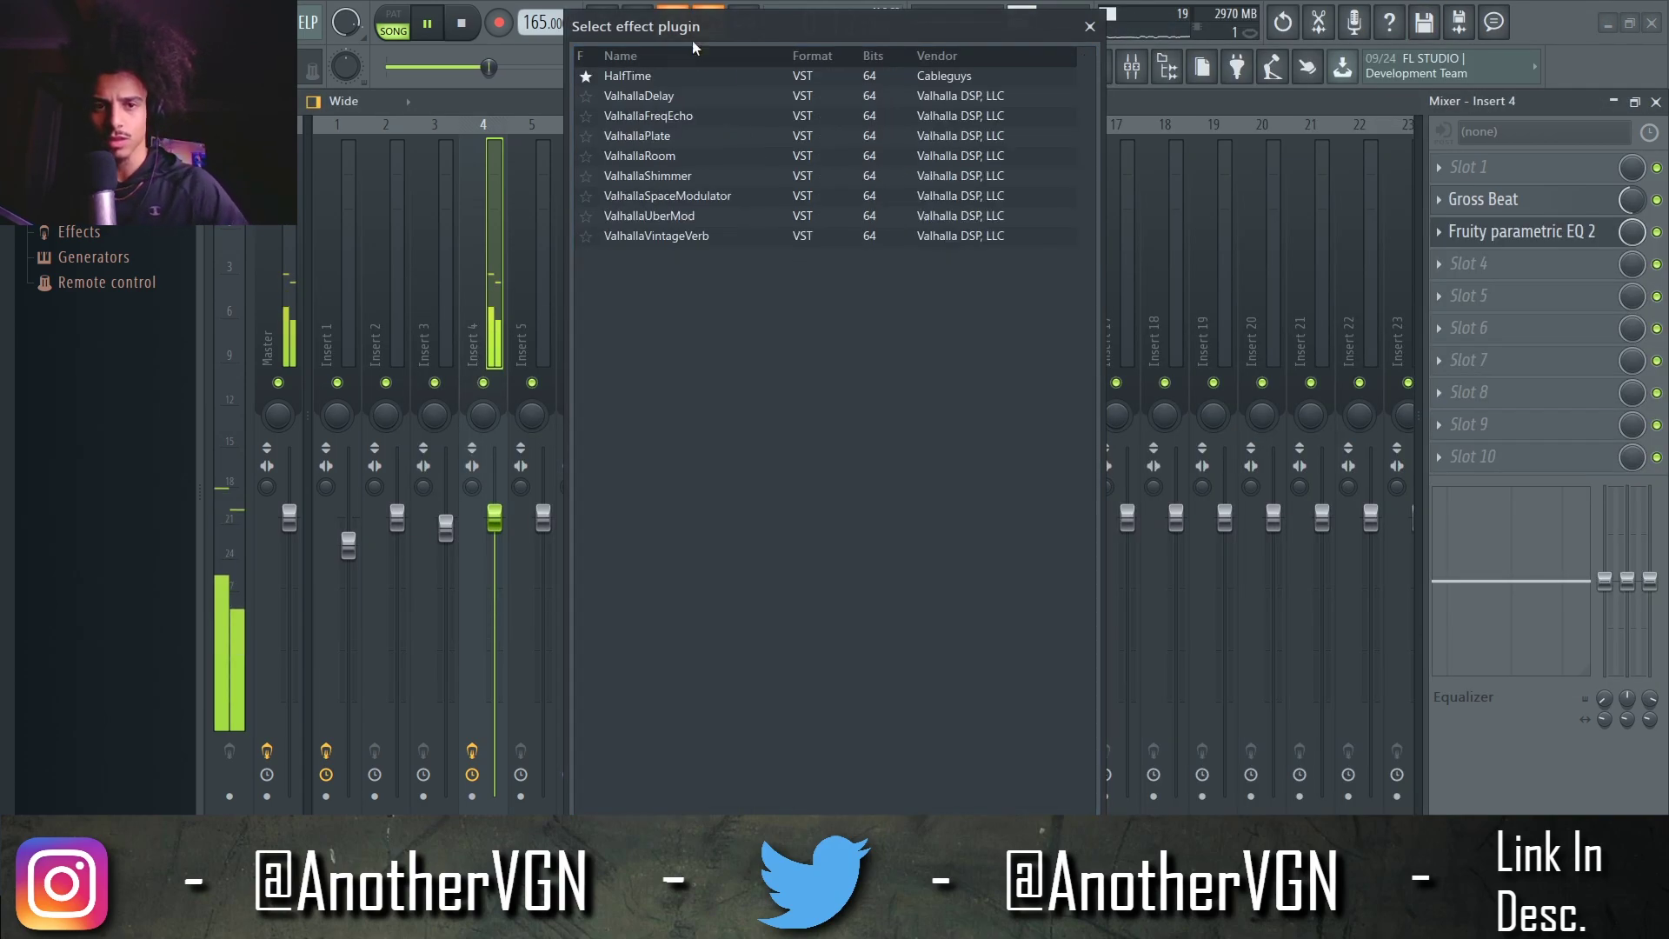